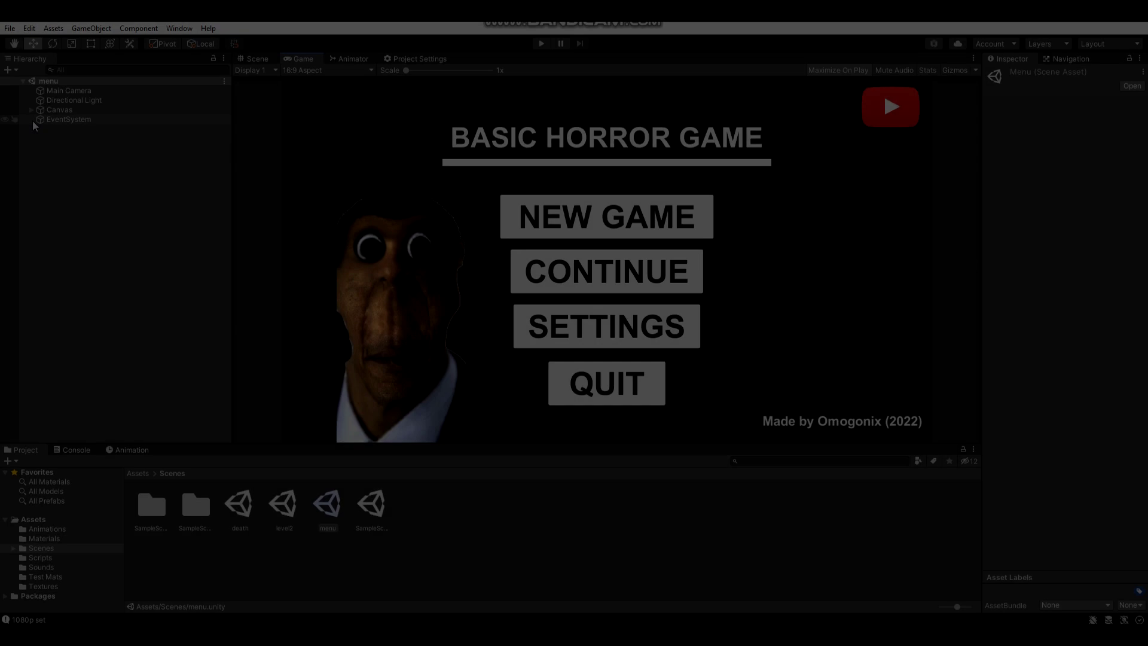
Hide the main menu object inside the Canvas by unchecking its active box.
{"action": "left_click", "coordinate": [31, 109]}
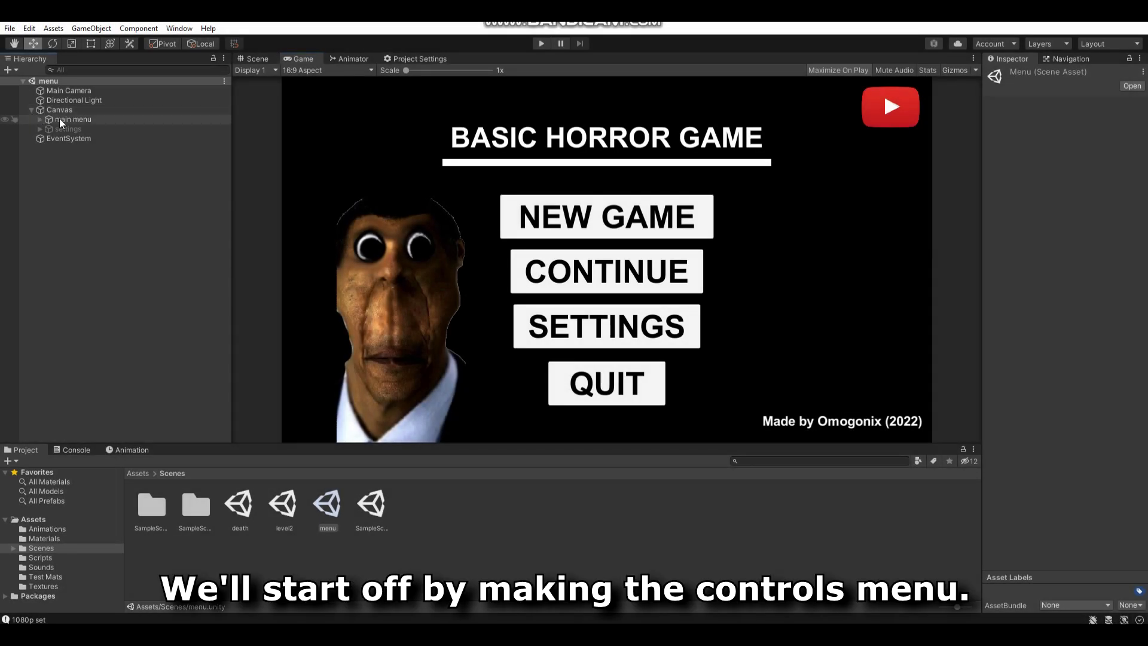
{"action": "left_click", "coordinate": [61, 121]}
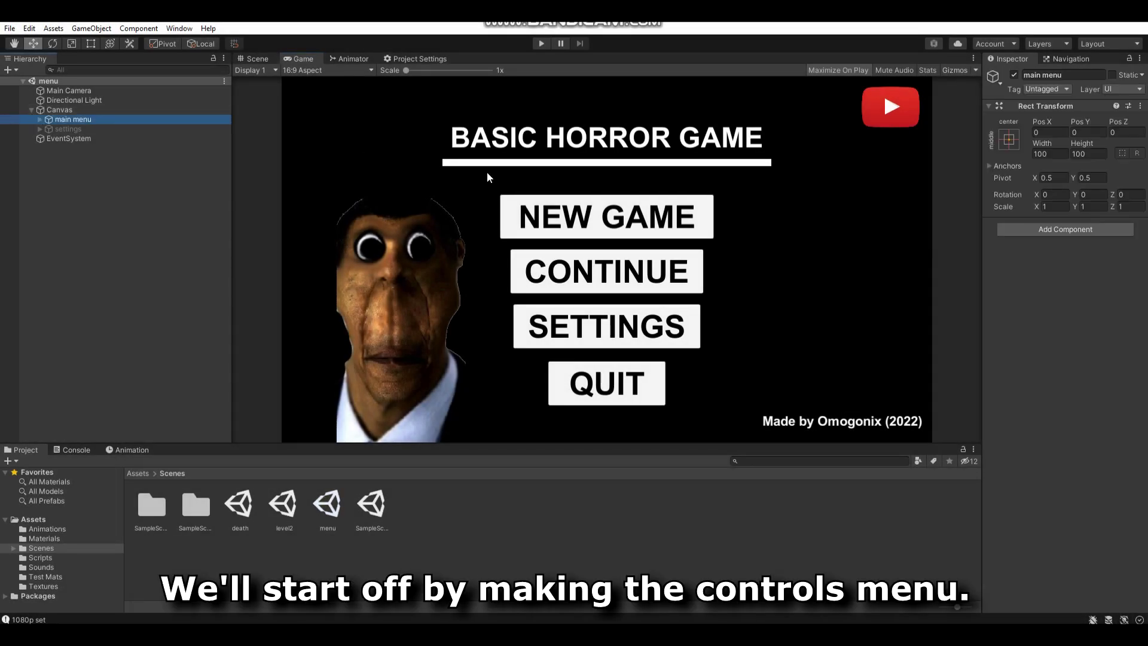
{"action": "left_click", "coordinate": [1018, 78]}
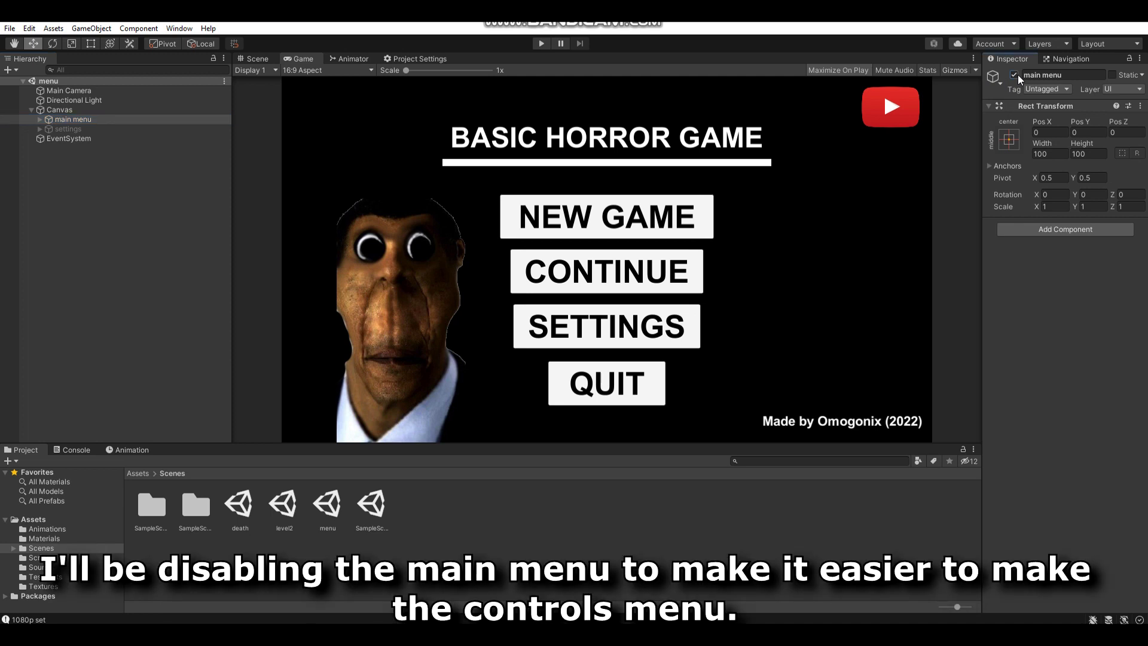
{"action": "left_click", "coordinate": [1015, 75]}
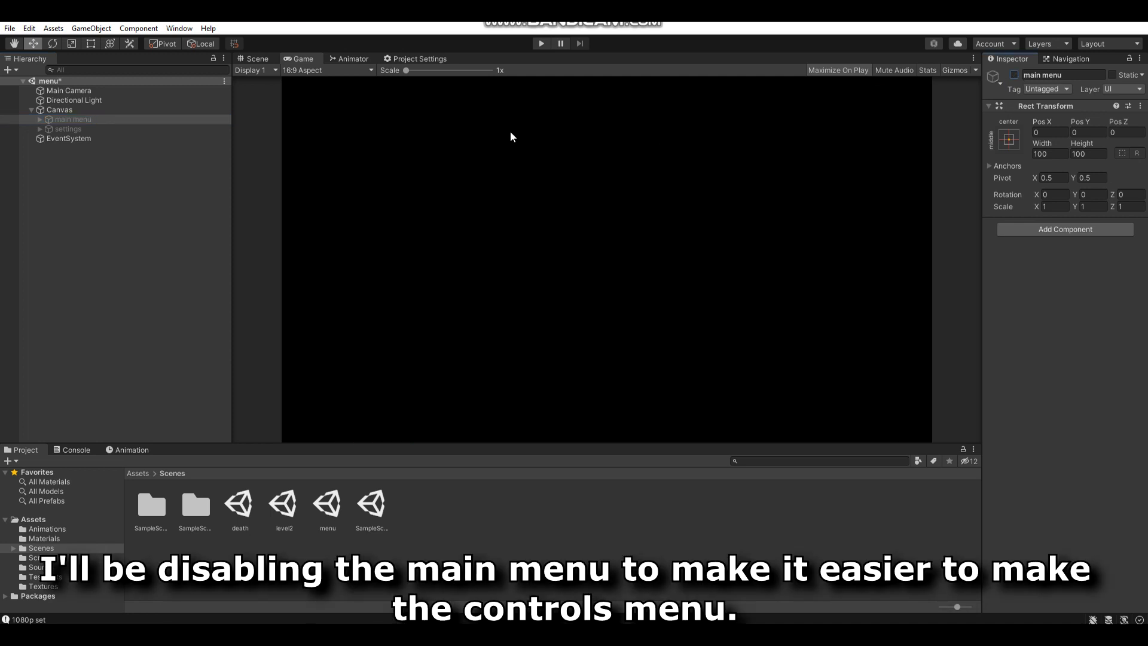
Add a UI Text reading CONTROLS in bold, size 109, centred vertically, near the top.
{"action": "left_click", "coordinate": [92, 30]}
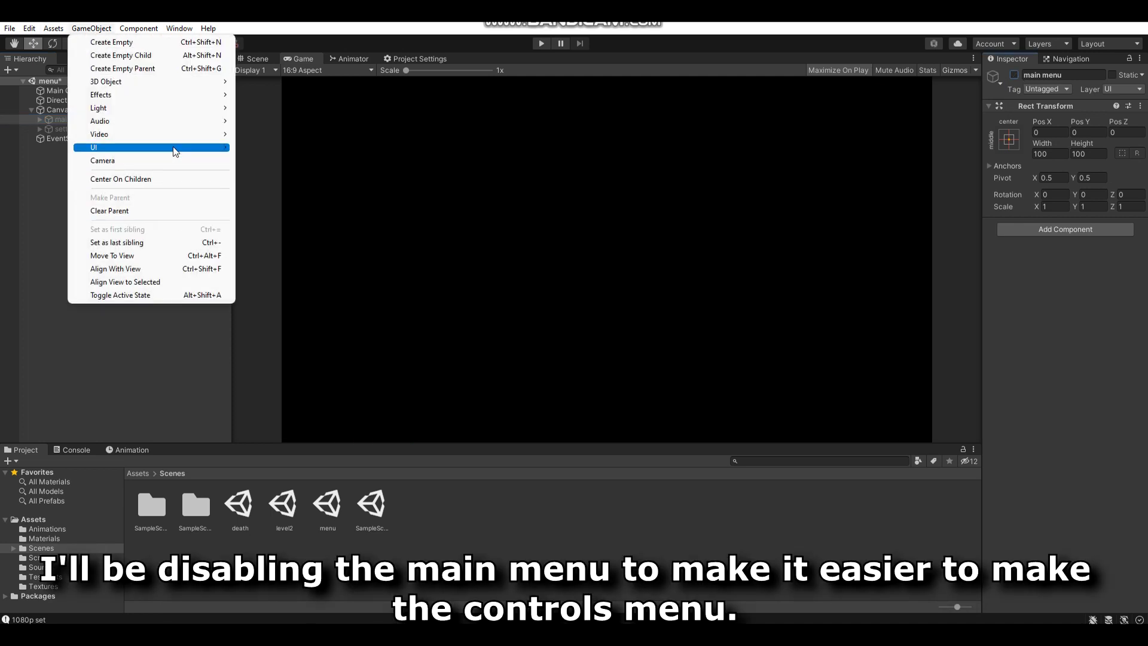
{"action": "mouse_move", "coordinate": [174, 148]}
{"action": "left_click", "coordinate": [261, 147]}
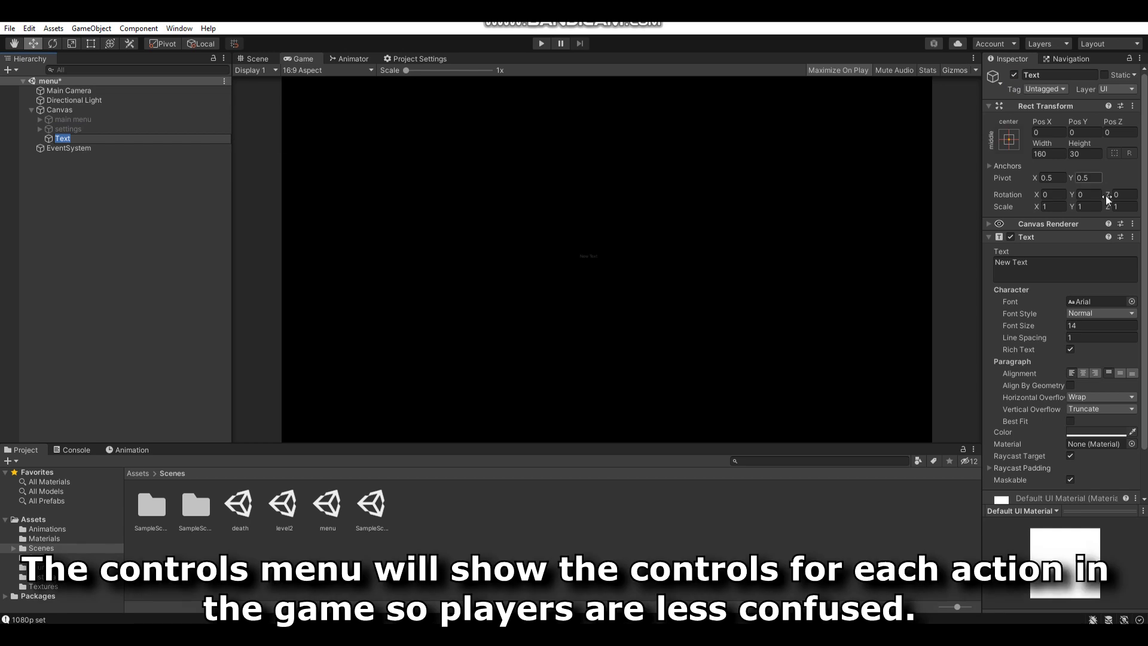
{"action": "left_click", "coordinate": [1076, 263]}
{"action": "type", "text": "CONTROLS"}
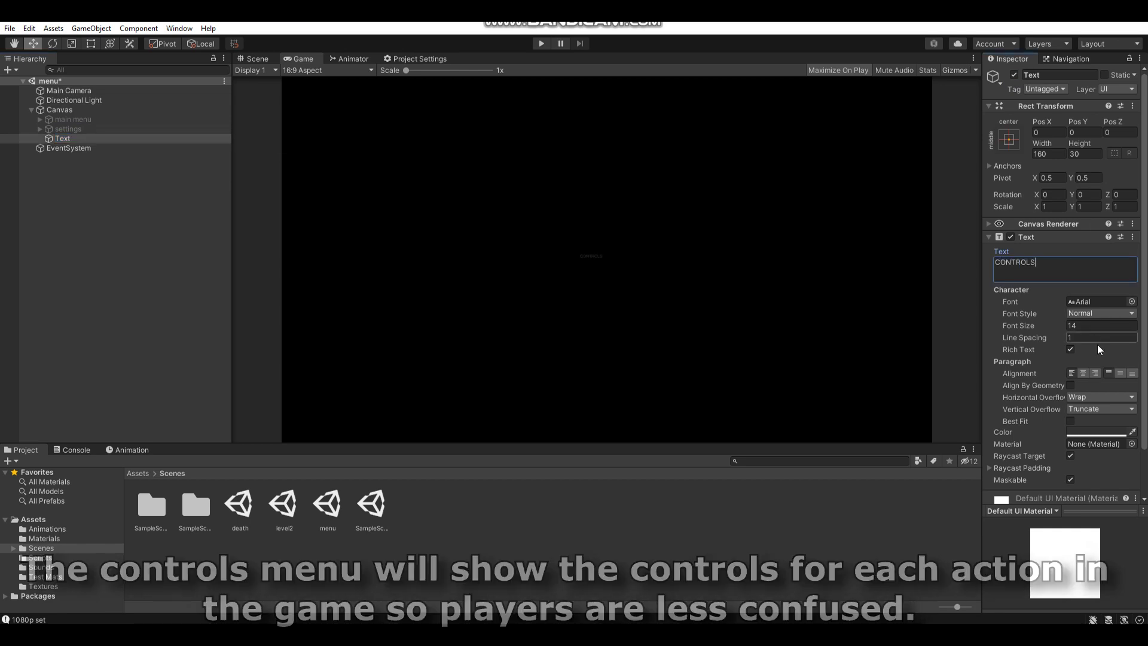
{"action": "left_click", "coordinate": [1119, 373]}
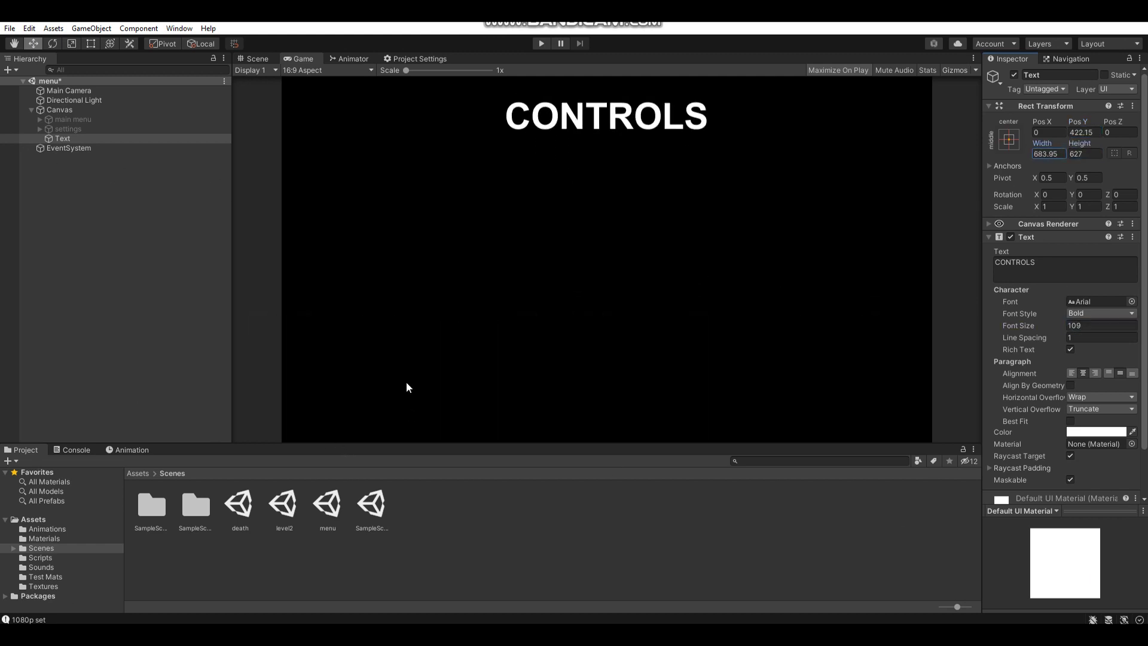
Wrap the heading Text in a new empty parent named 'controls'.
{"action": "right_click", "coordinate": [99, 140]}
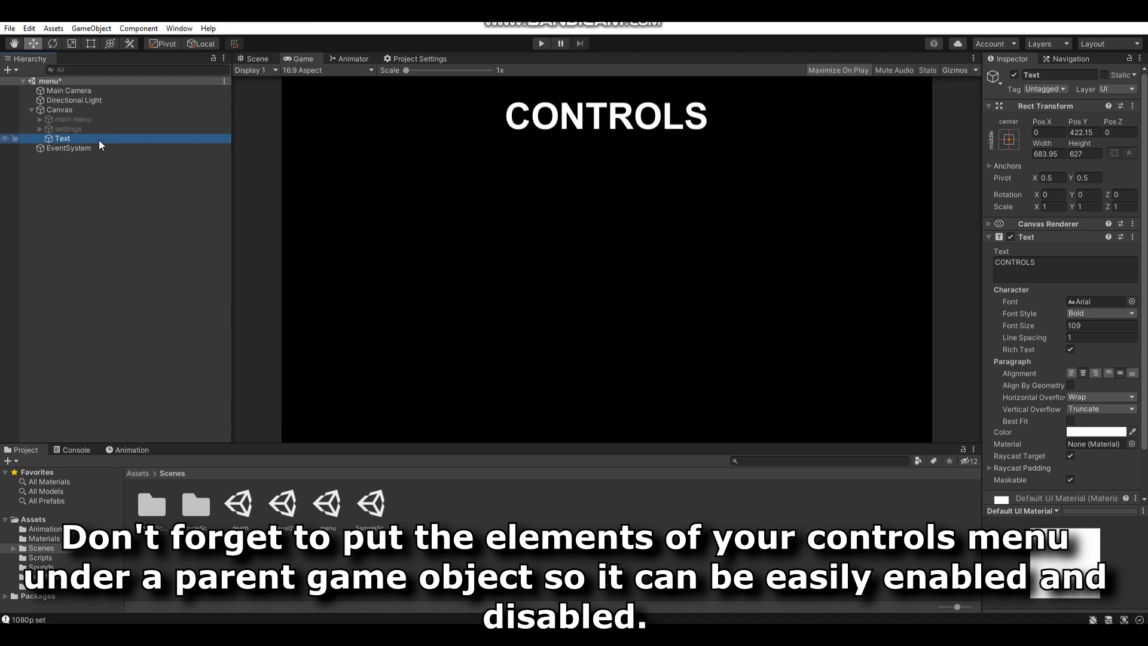
{"action": "left_click", "coordinate": [154, 301]}
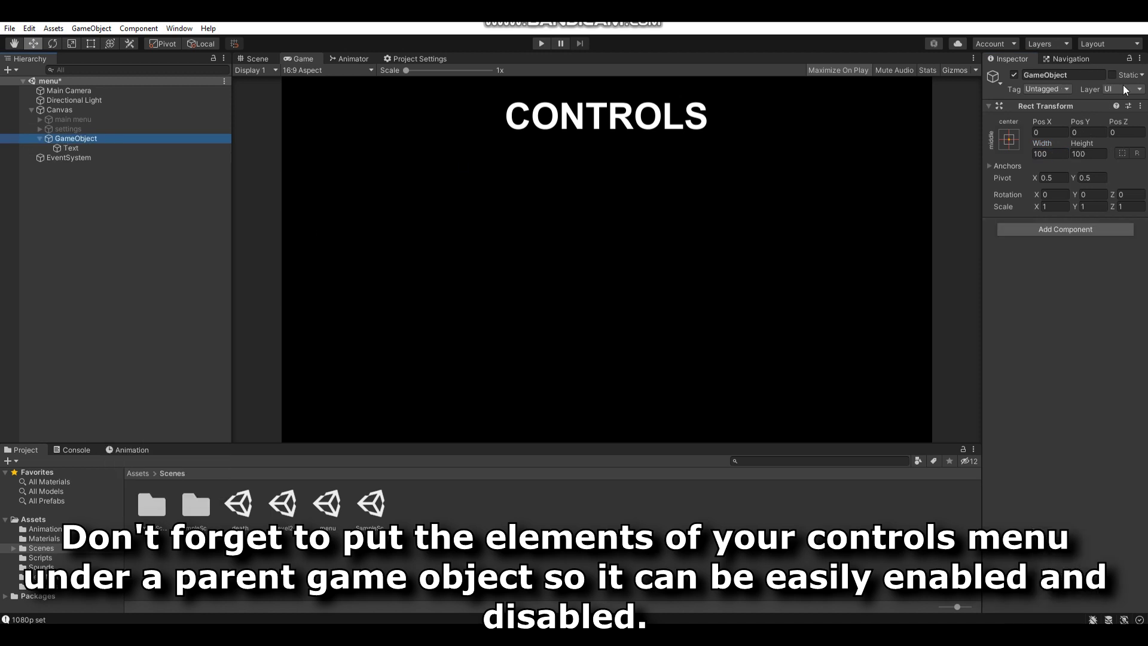
{"action": "left_click", "coordinate": [1079, 71]}
{"action": "type", "text": "CO"}
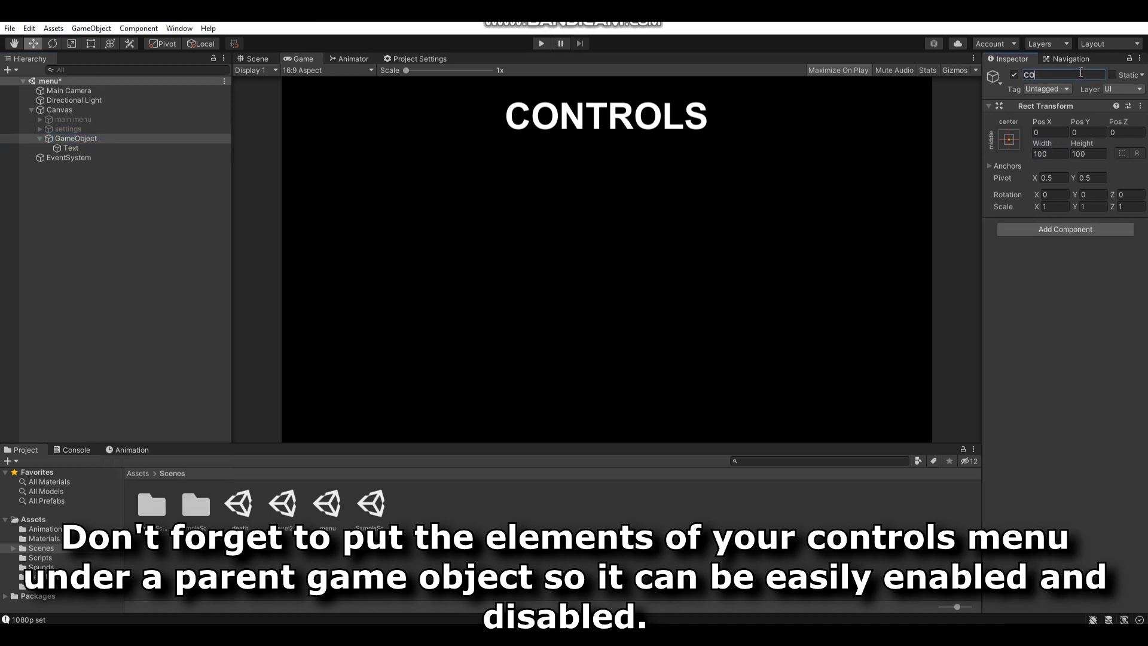
{"action": "type", "text": "ontrols"}
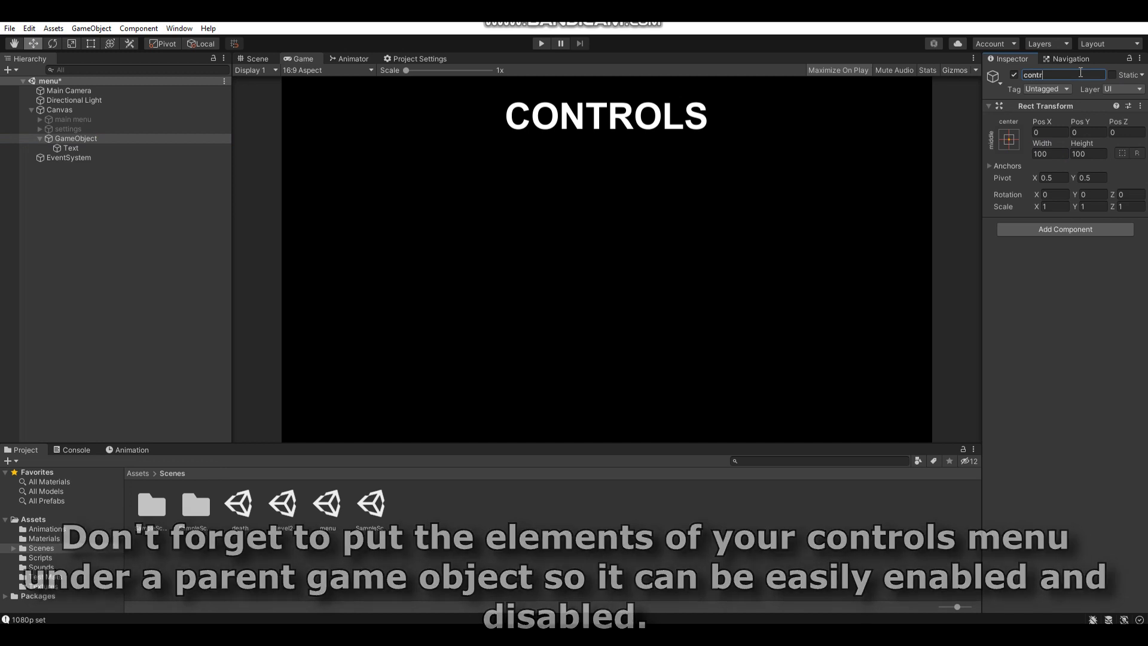
Add a thin white Image underline just below the heading, then duplicate the CONTROLS heading.
{"action": "right_click", "coordinate": [69, 139]}
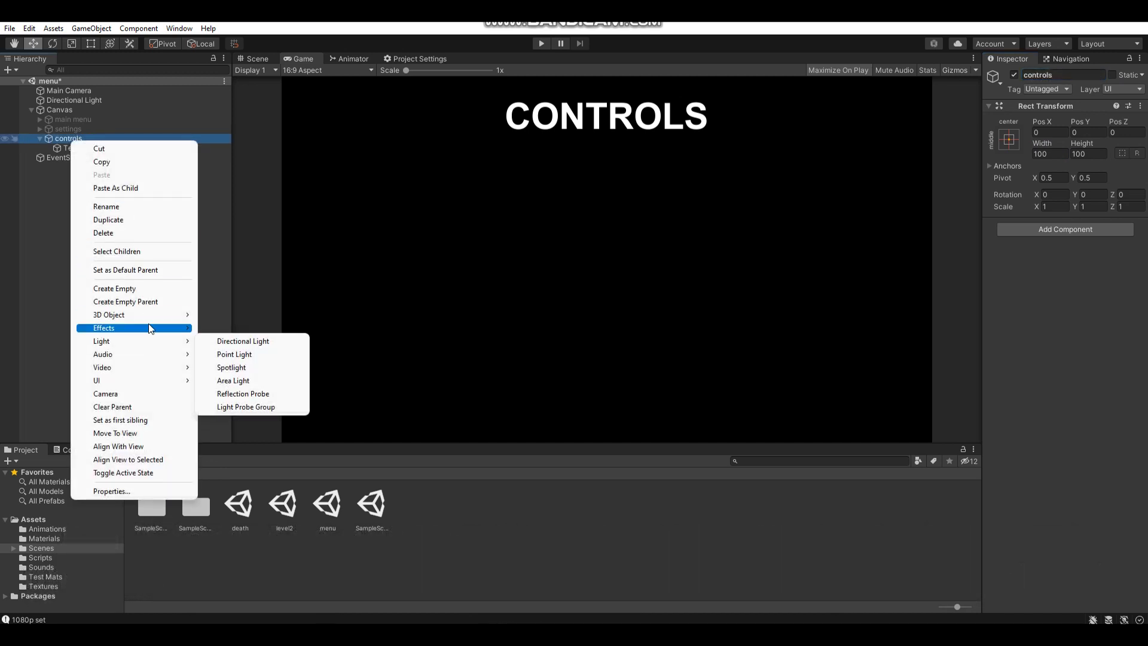
{"action": "mouse_move", "coordinate": [150, 384]}
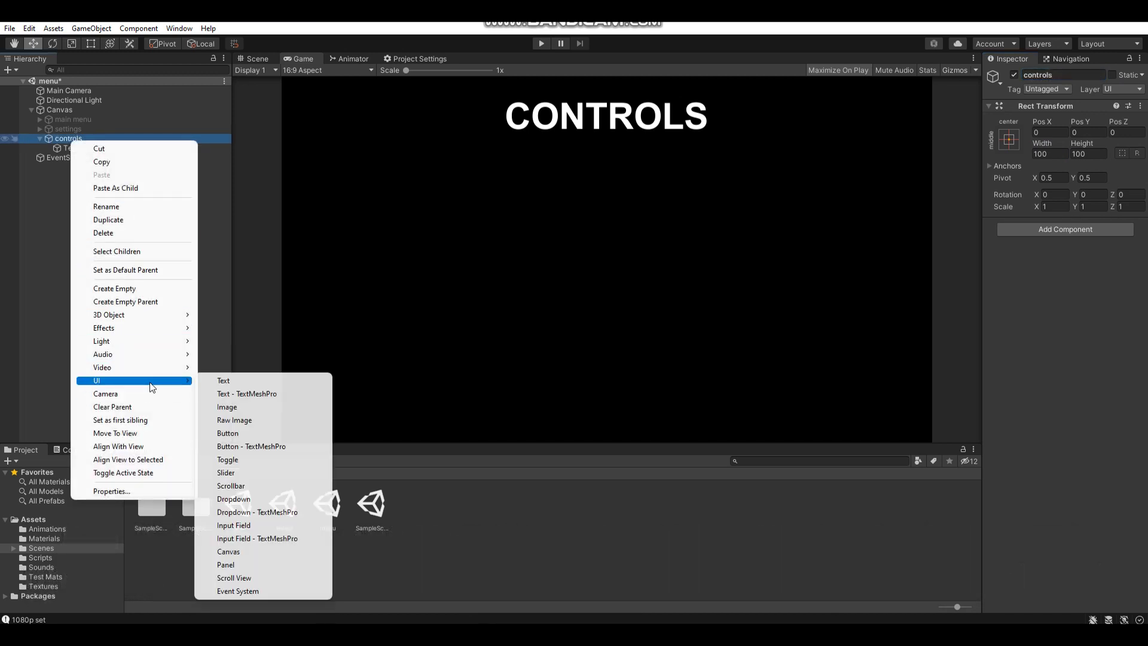
{"action": "left_click", "coordinate": [230, 406]}
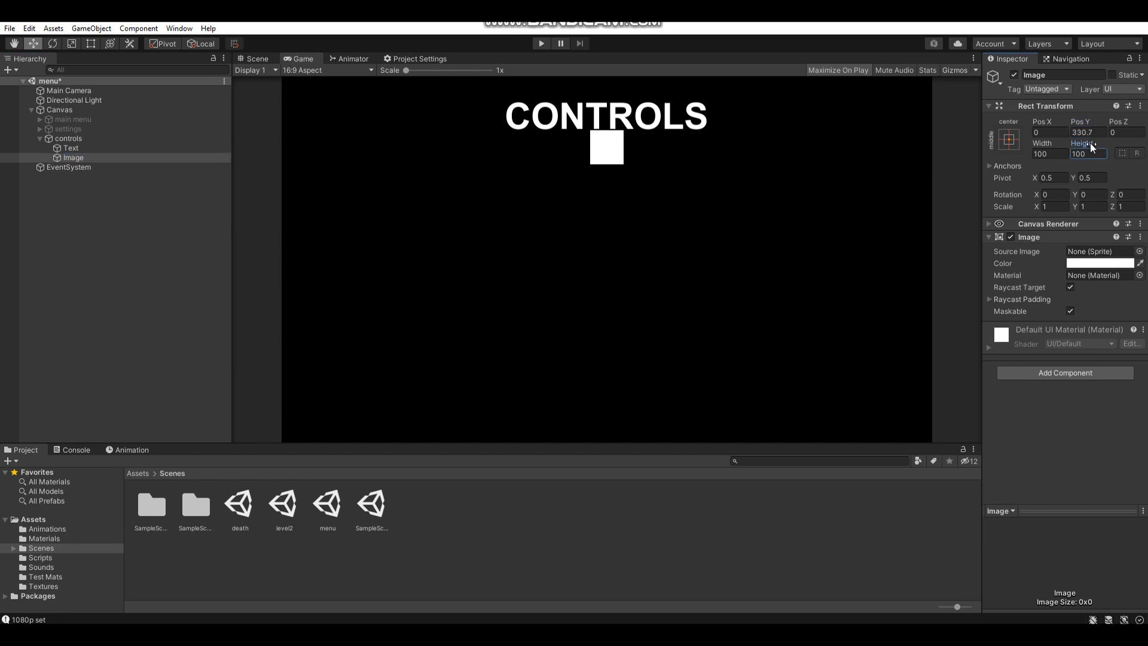
{"action": "left_click_drag", "start_coordinate": [1090, 147], "coordinate": [557, 561]}
{"action": "left_click_drag", "start_coordinate": [1043, 149], "coordinate": [743, 341]}
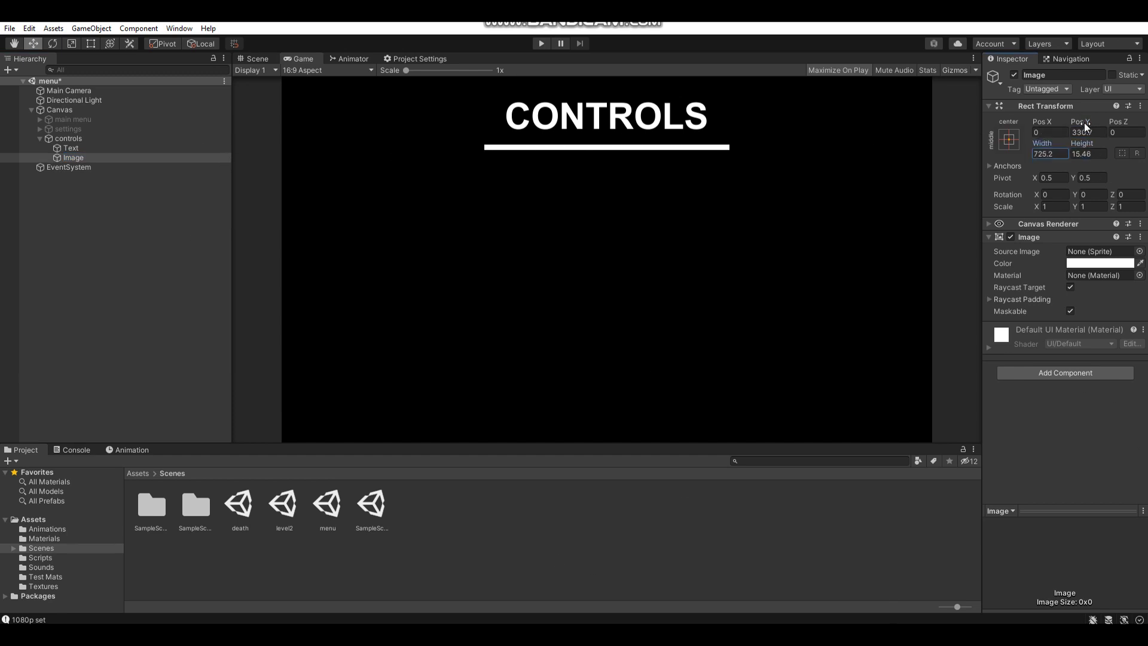
{"action": "mouse_move", "coordinate": [1077, 123]}
{"action": "left_mouse_down"}
{"action": "mouse_move", "coordinate": [1100, 125]}
{"action": "mouse_move", "coordinate": [873, 133]}
{"action": "left_mouse_up"}
{"action": "left_click", "coordinate": [70, 147]}
{"action": "key", "text": "ctrl+d"}
Replace the duplicate's text with control lines from [WASD] Movement to [F] Toggle flashlight.
{"action": "left_click", "coordinate": [1074, 270]}
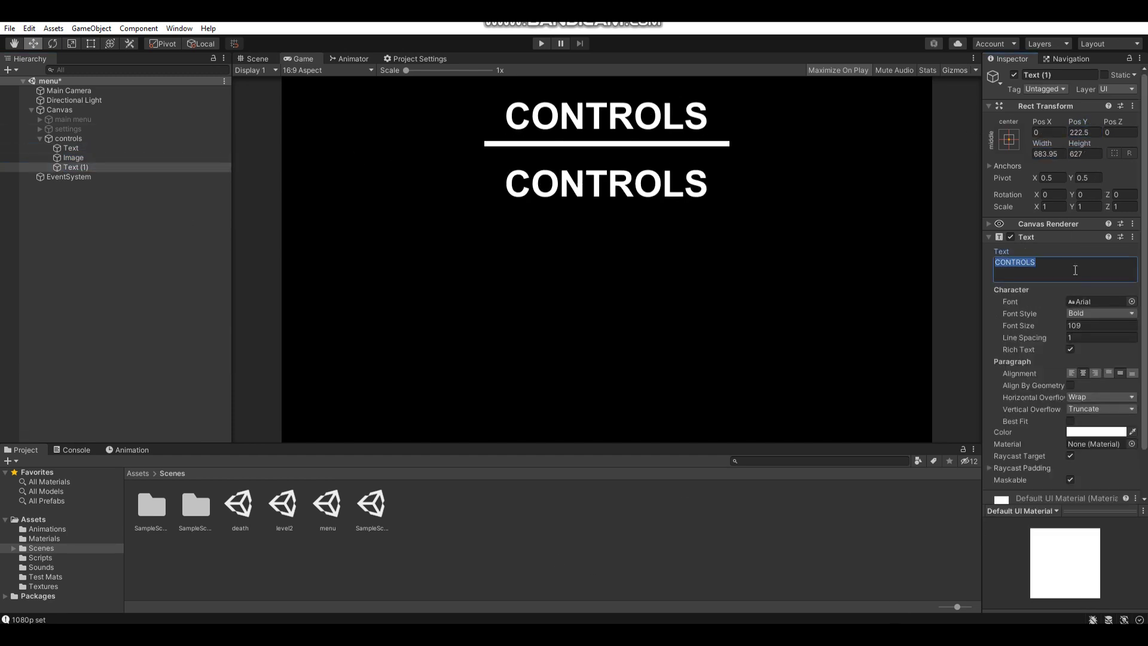
{"action": "key", "text": "BackSpace"}
{"action": "type", "text": "["}
{"action": "left_click", "coordinate": [1054, 325]}
{"action": "type", "text": "36"}
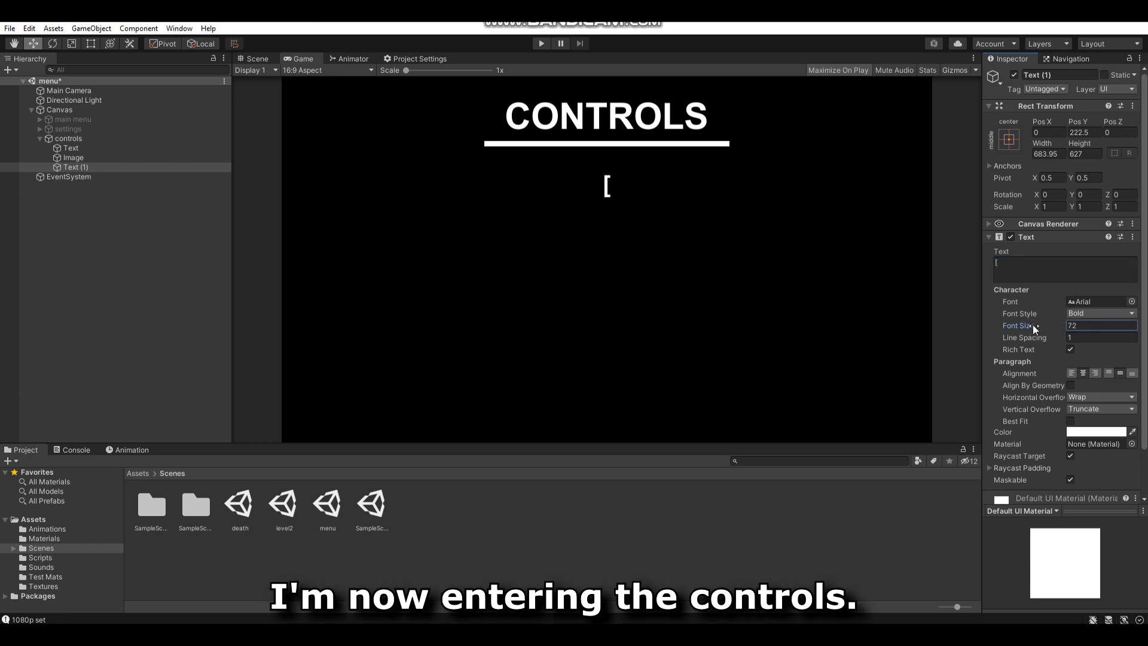
{"action": "left_click", "coordinate": [1045, 265]}
{"action": "type", "text": "Mo"}
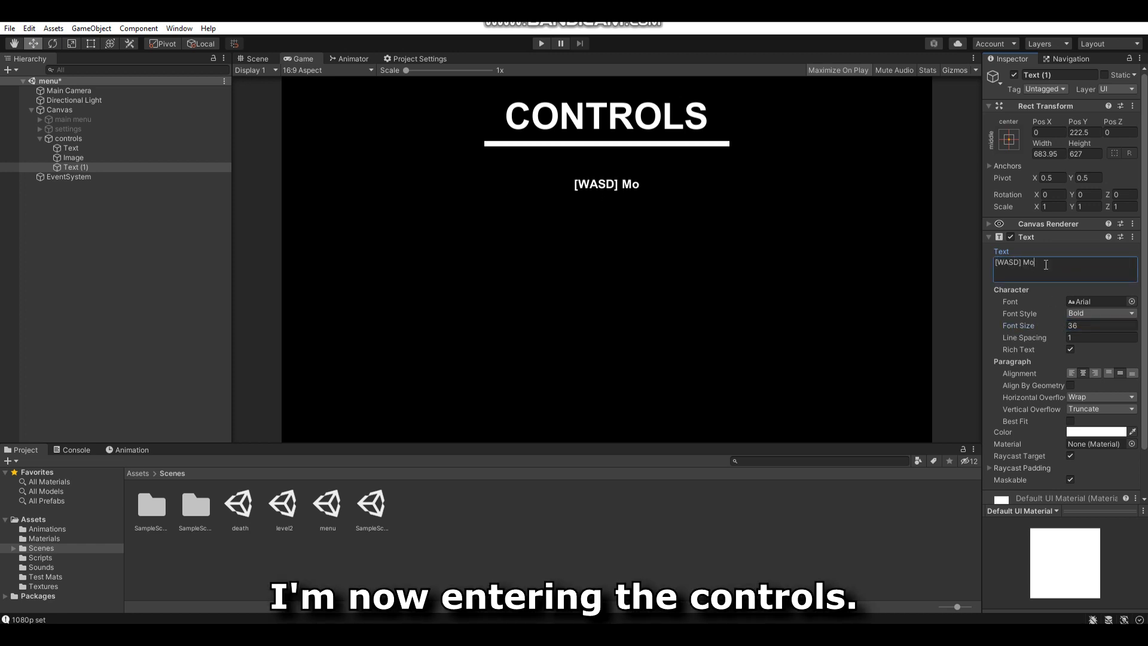
{"action": "type", "text": "vement"}
{"action": "key", "text": "Return"}
{"action": "type", "text": "[LShift"}
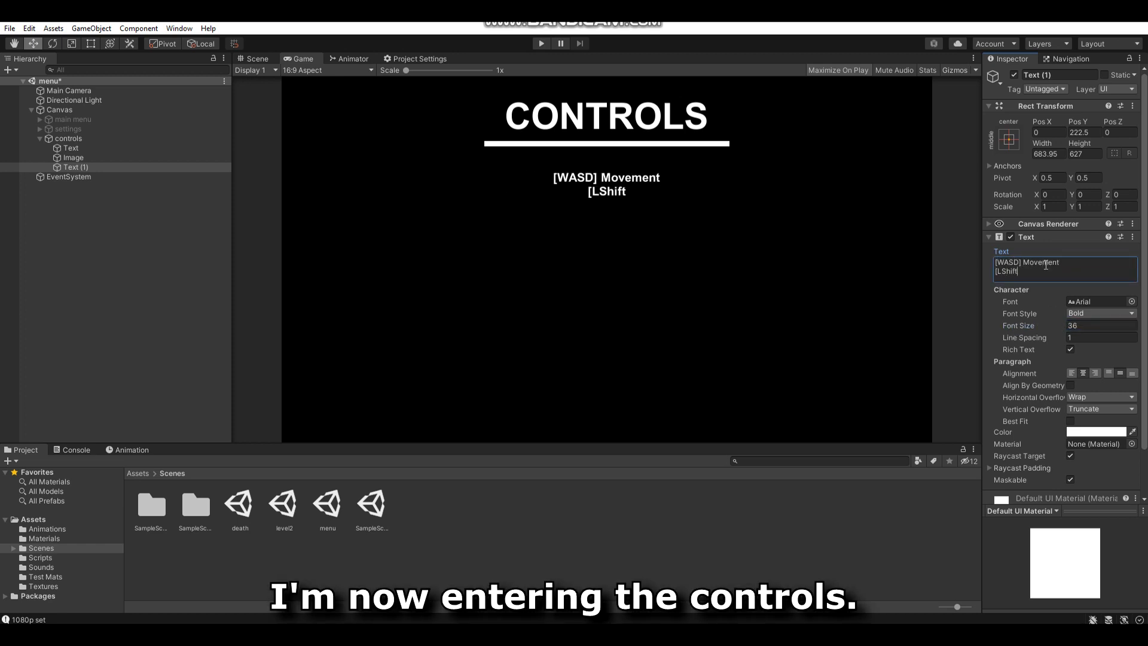
{"action": "type", "text": "] Sprint"}
{"action": "key", "text": "Return"}
{"action": "type", "text": "Inte"}
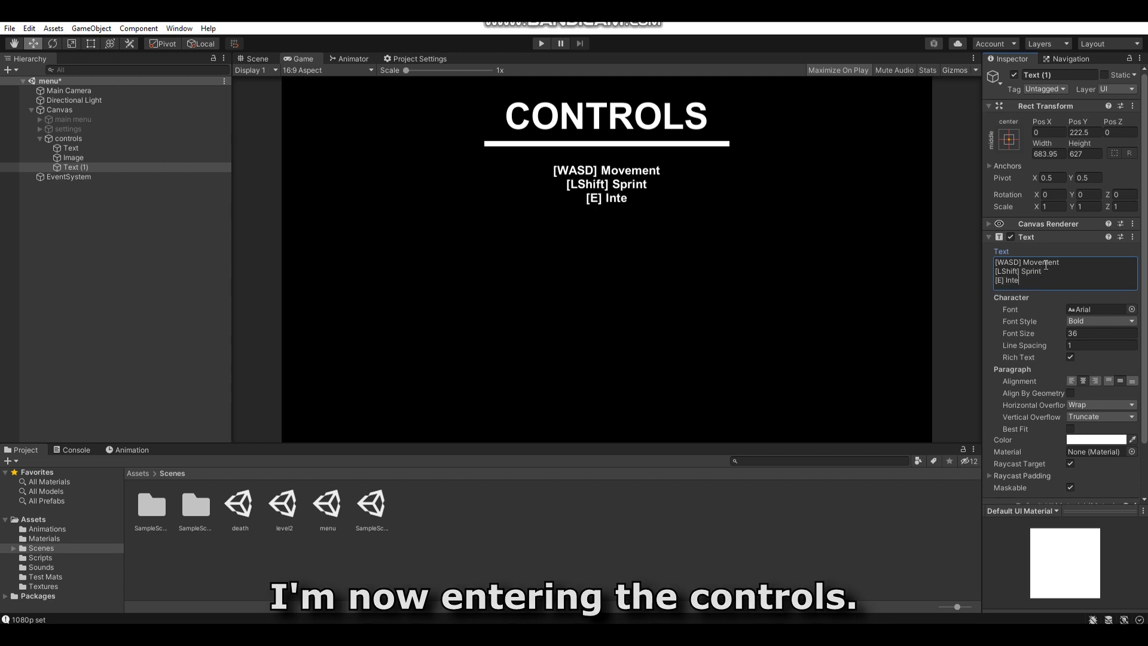
{"action": "type", "text": "ract"}
{"action": "key", "text": "Return"}
{"action": "type", "text": "[F] Tog"}
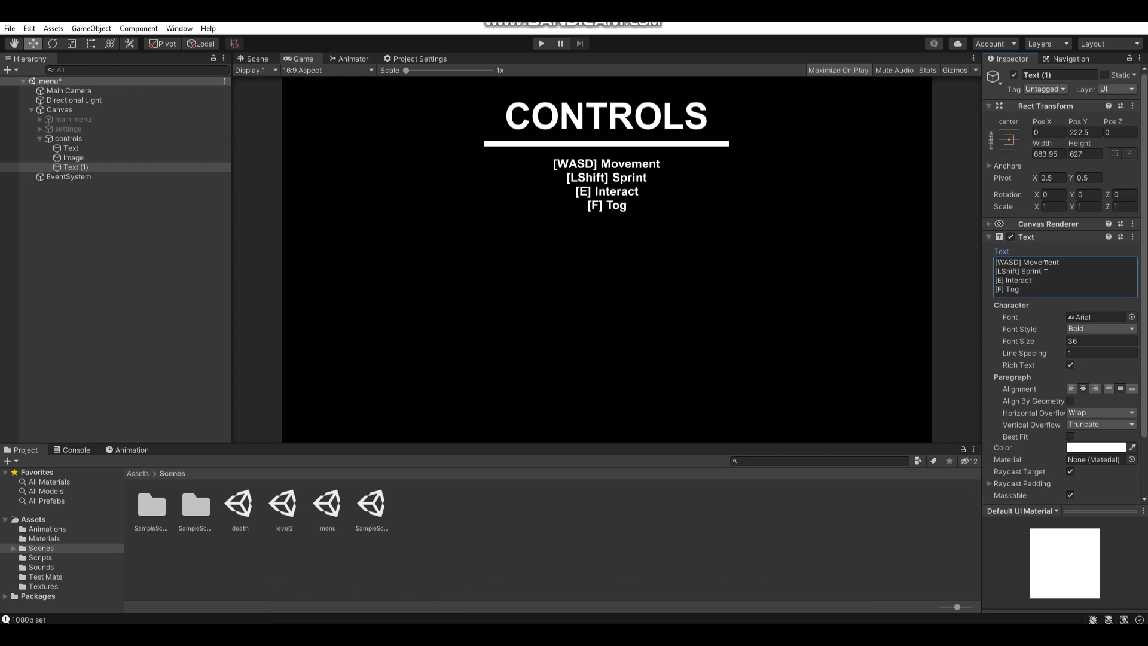
{"action": "type", "text": "gle flashlight"}
Set the list to size 46 with 1.6 line spacing, add a Look around line, and reposition it.
{"action": "mouse_move", "coordinate": [1077, 121]}
{"action": "left_mouse_down"}
{"action": "mouse_move", "coordinate": [862, 179]}
{"action": "mouse_move", "coordinate": [961, 274]}
{"action": "left_mouse_up"}
{"action": "left_click", "coordinate": [1100, 341]}
{"action": "type", "text": "46"}
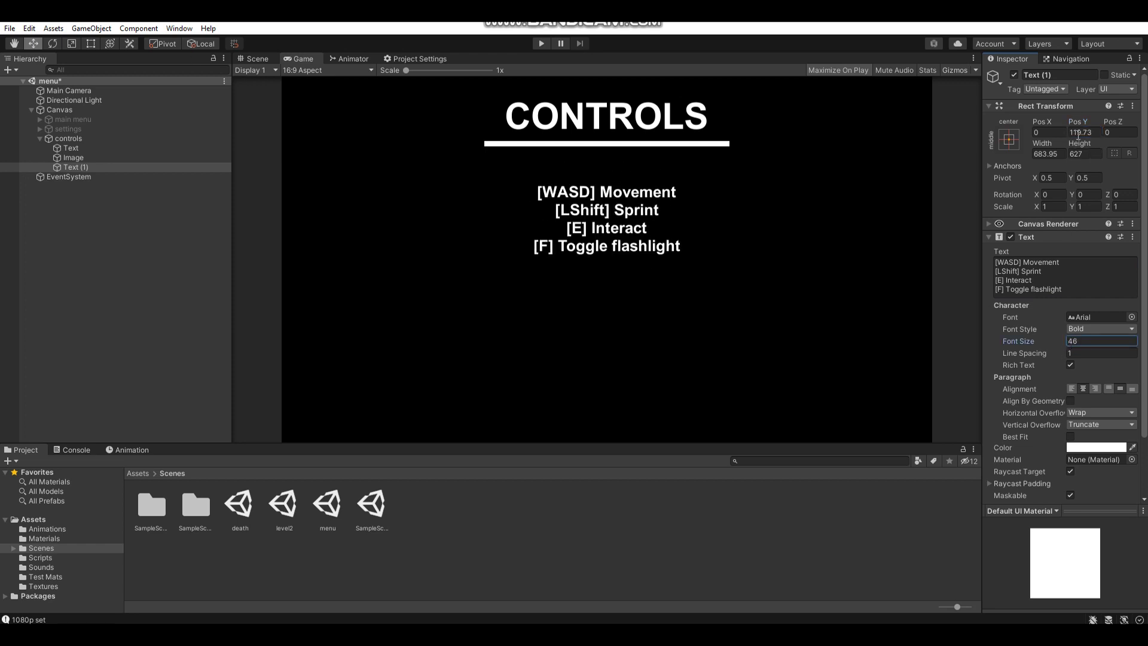
{"action": "left_click_drag", "start_coordinate": [1078, 135], "coordinate": [77, 172]}
{"action": "left_click", "coordinate": [1074, 263]}
{"action": "key", "text": "Return"}
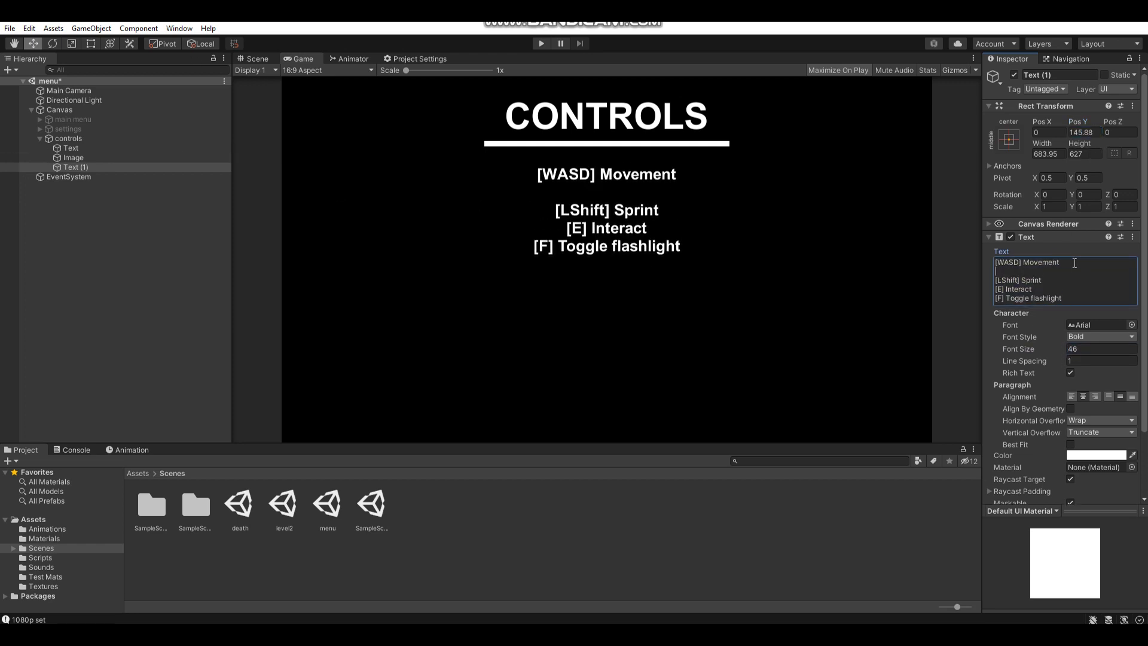
{"action": "type", "text": "[Mouse] Look around"}
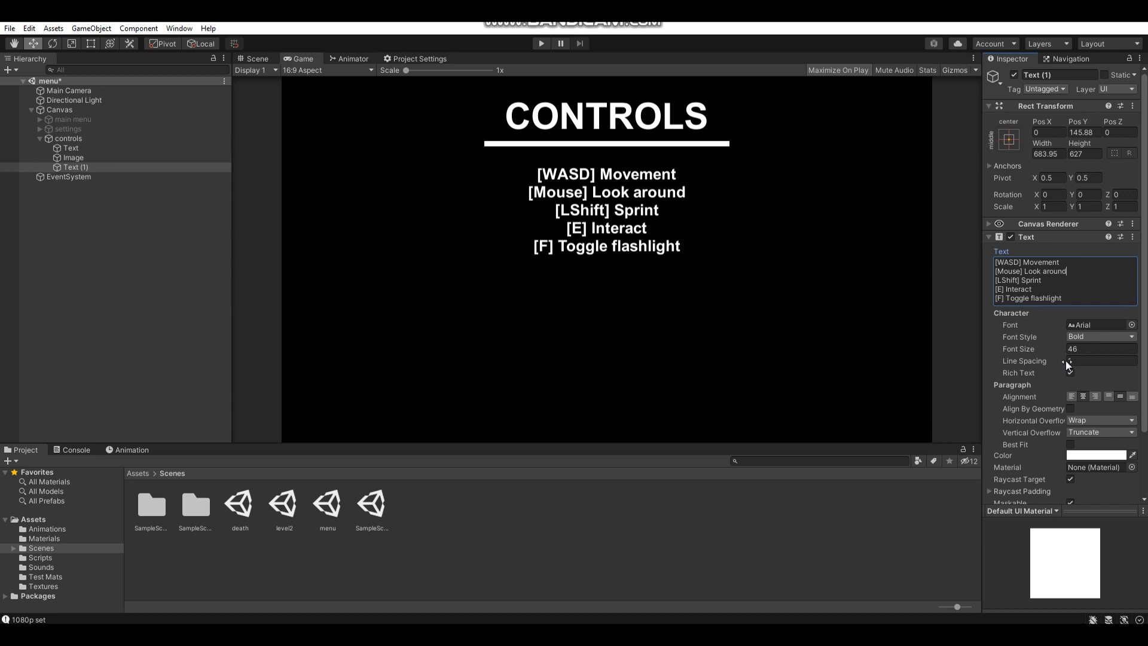
{"action": "left_click", "coordinate": [1064, 360]}
{"action": "type", "text": "2.4"}
{"action": "left_click_drag", "start_coordinate": [1062, 361], "coordinate": [1052, 361]}
{"action": "mouse_move", "coordinate": [1078, 121]}
{"action": "left_mouse_down"}
{"action": "mouse_move", "coordinate": [619, 57]}
{"action": "mouse_move", "coordinate": [571, 34]}
{"action": "left_mouse_up"}
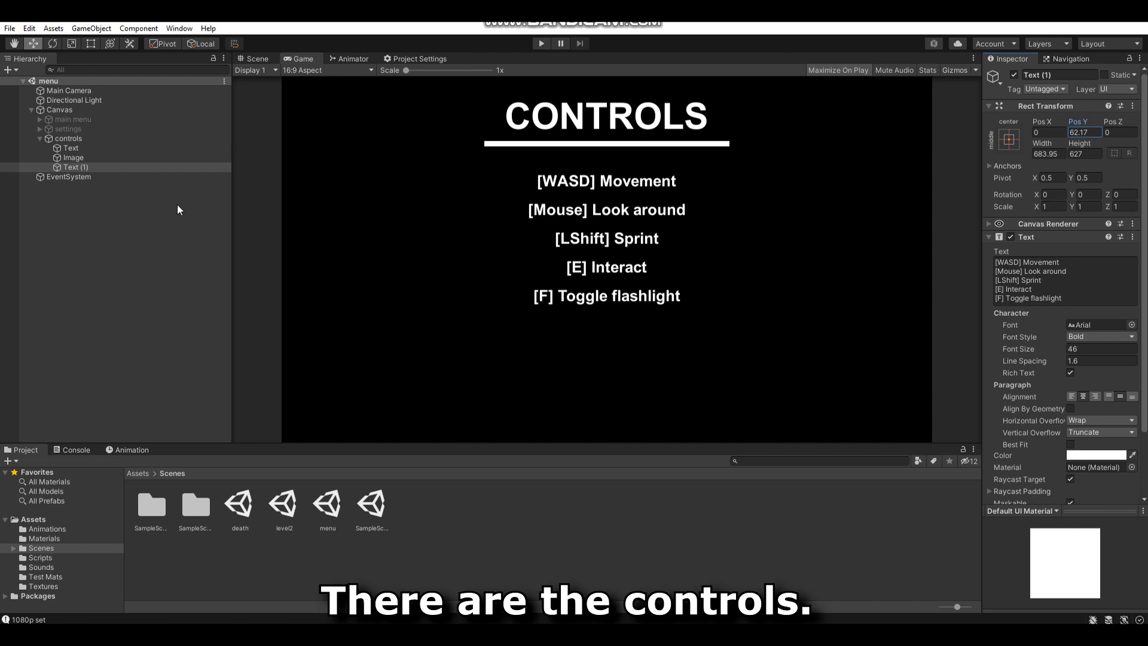
Add a UI Button inside the controls group and widen it.
{"action": "left_click", "coordinate": [115, 140]}
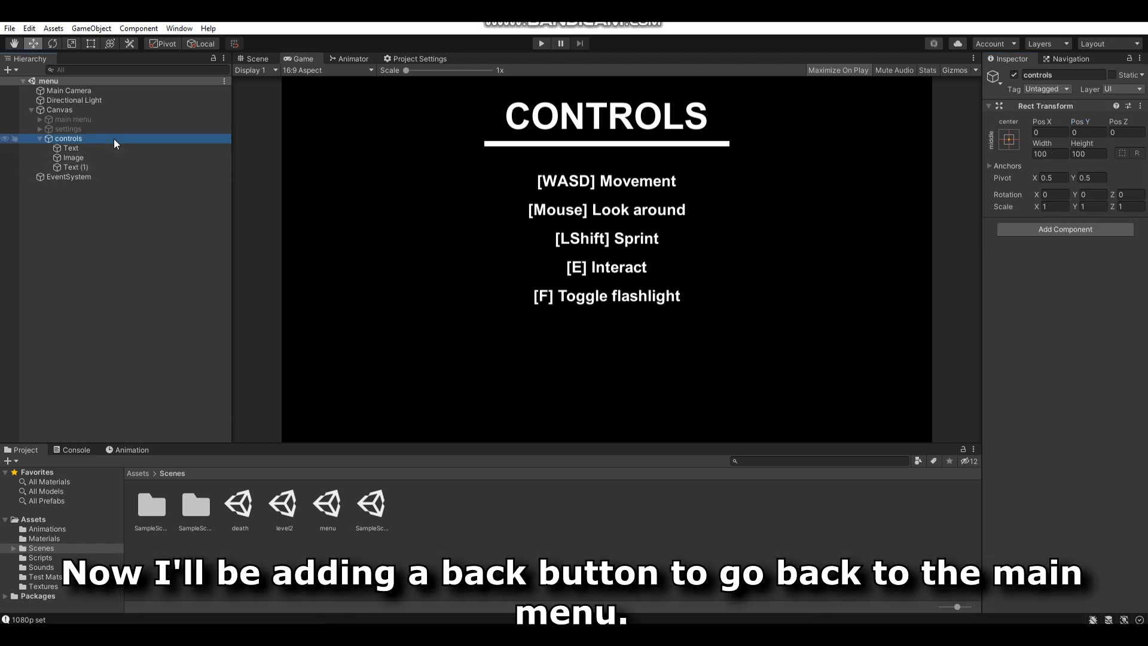
{"action": "right_click", "coordinate": [115, 140]}
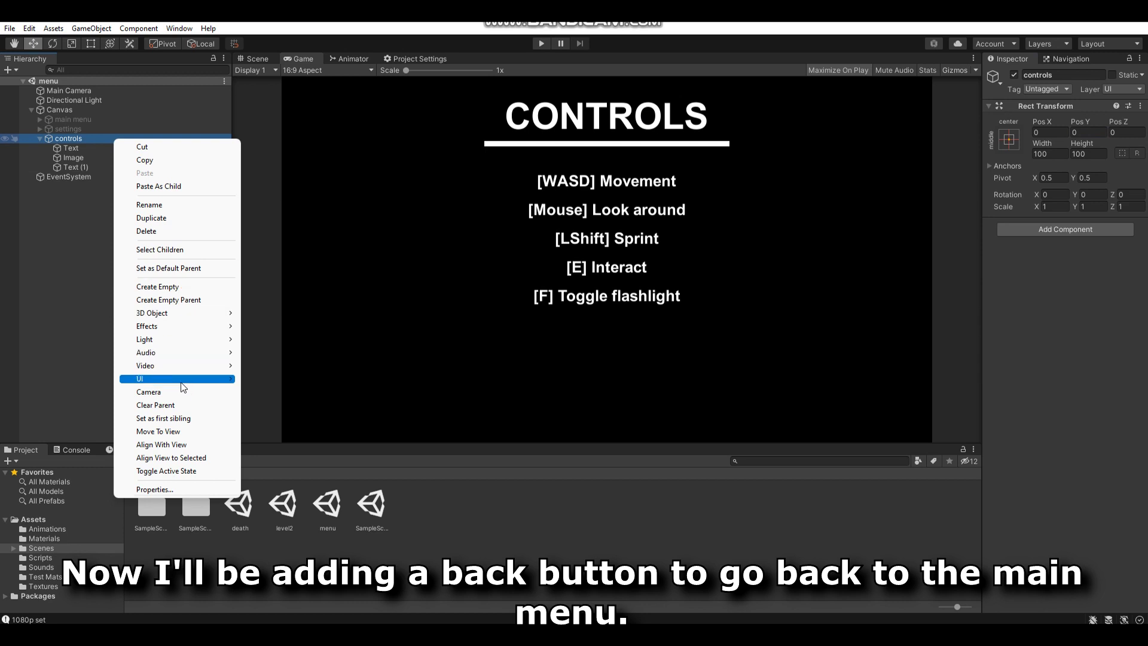
{"action": "mouse_move", "coordinate": [182, 380]}
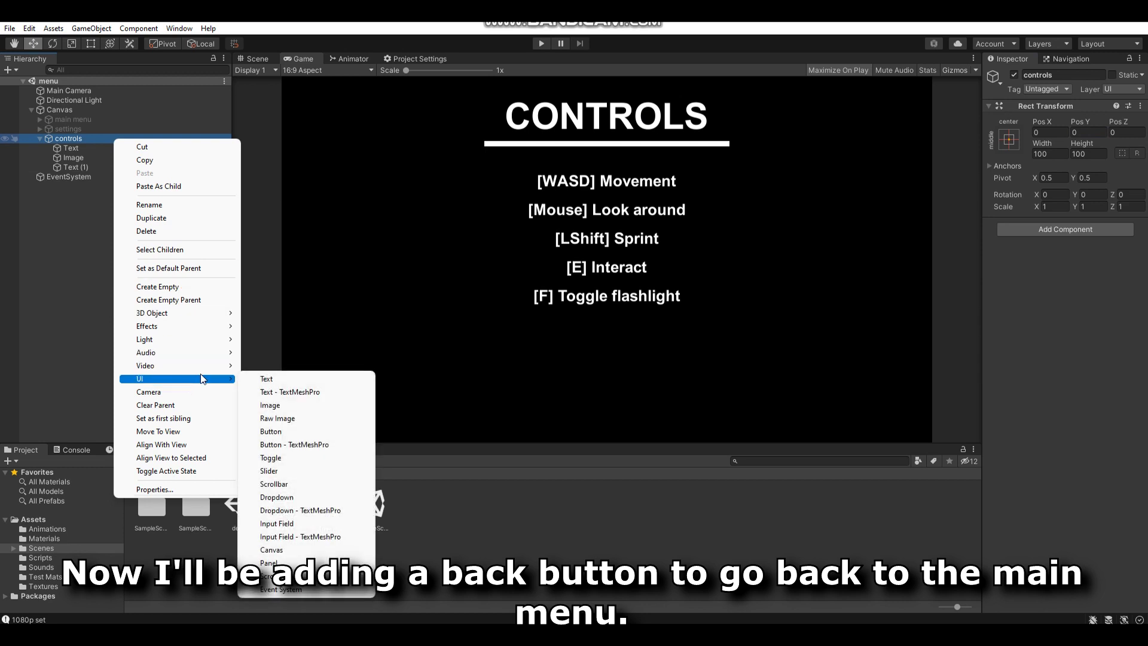
{"action": "left_click", "coordinate": [287, 432]}
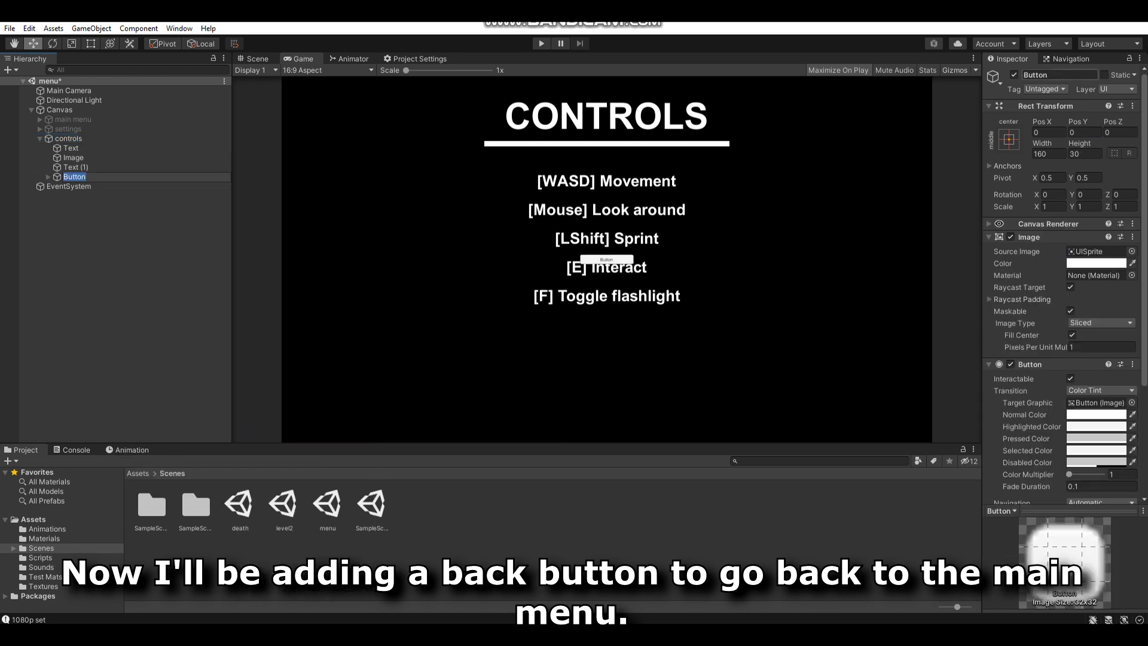
{"action": "mouse_move", "coordinate": [1053, 121]}
{"action": "left_mouse_down"}
{"action": "mouse_move", "coordinate": [1004, 122]}
{"action": "mouse_move", "coordinate": [1106, 144]}
{"action": "left_mouse_up"}
Set the button's label to BACK, font size 54, bold, black text.
{"action": "left_click", "coordinate": [49, 177]}
{"action": "left_click", "coordinate": [77, 186]}
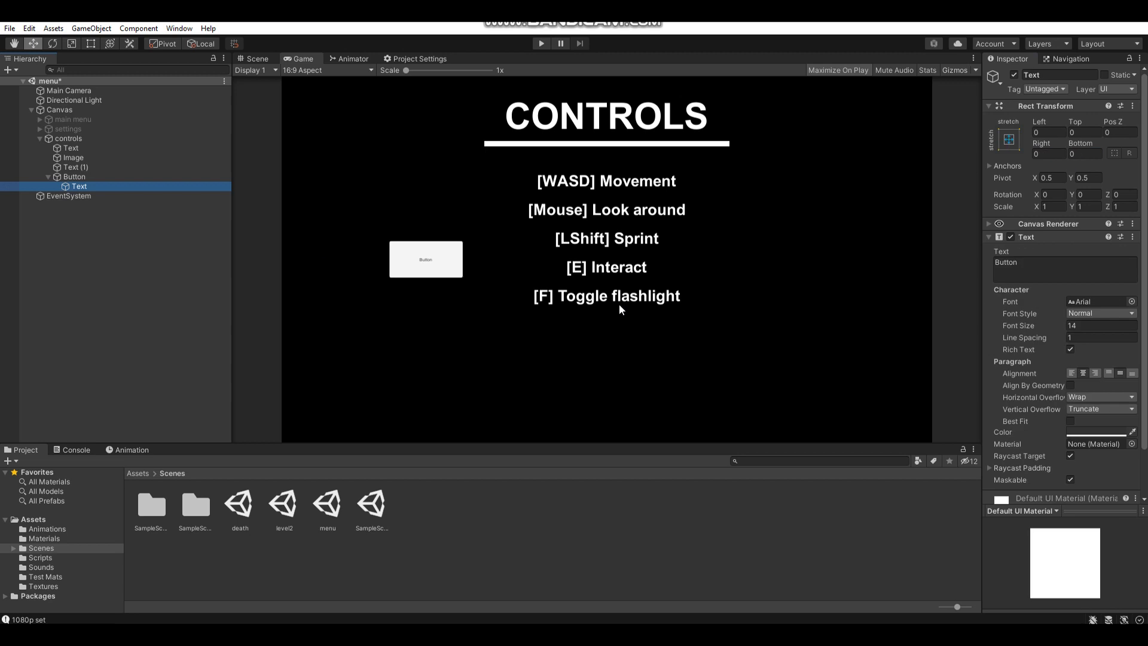
{"action": "left_click", "coordinate": [1037, 267]}
{"action": "type", "text": "BACK"}
{"action": "left_click", "coordinate": [1084, 325]}
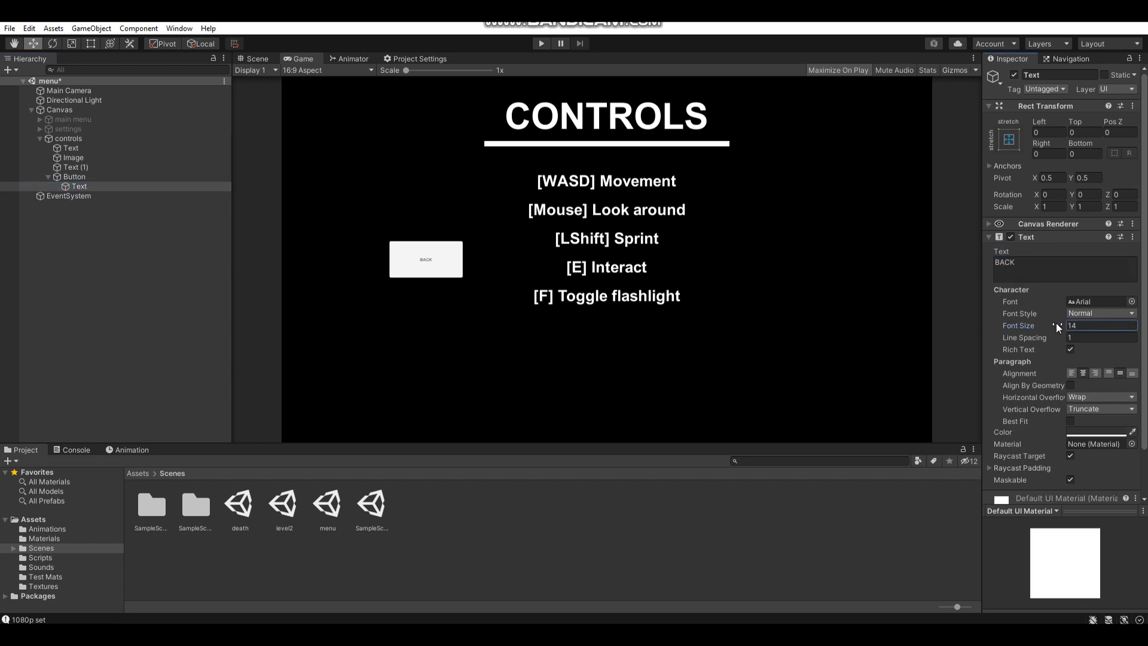
{"action": "type", "text": "54"}
{"action": "left_click", "coordinate": [1079, 312]}
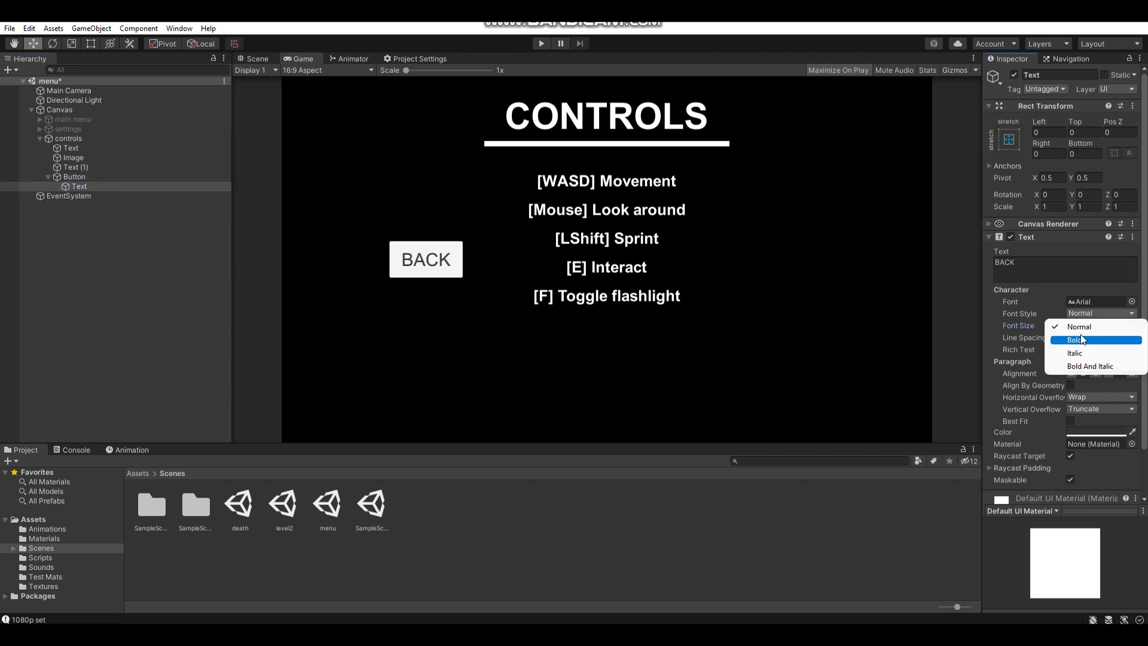
{"action": "left_click", "coordinate": [1080, 340]}
{"action": "left_click", "coordinate": [1078, 432]}
{"action": "left_click", "coordinate": [1077, 446]}
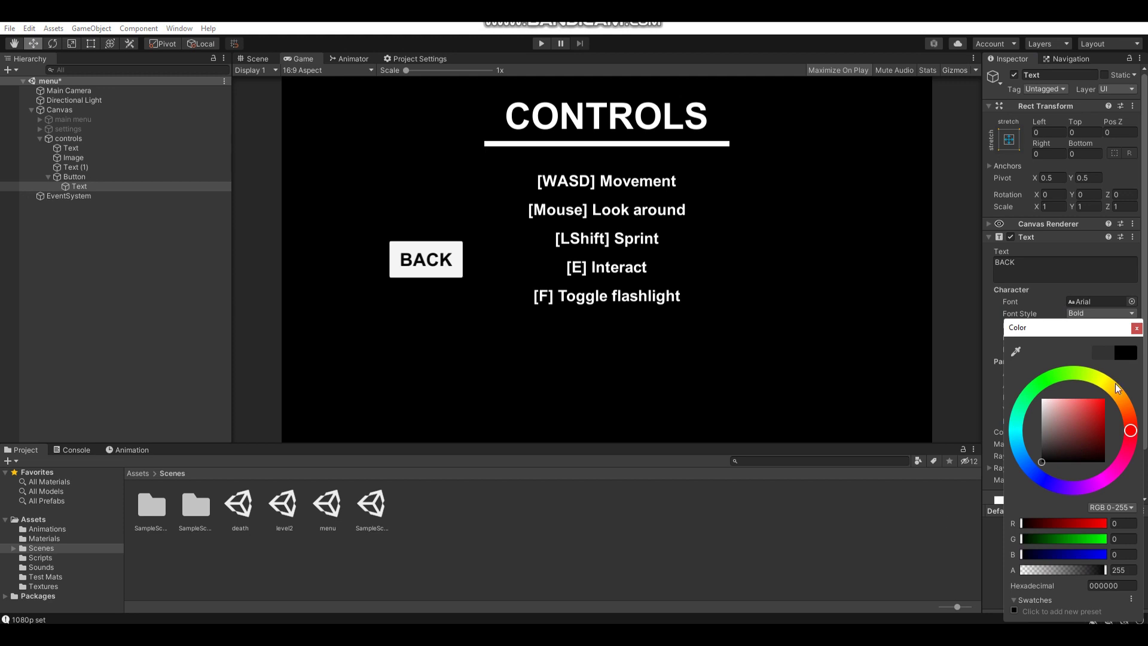
{"action": "left_click", "coordinate": [1136, 328]}
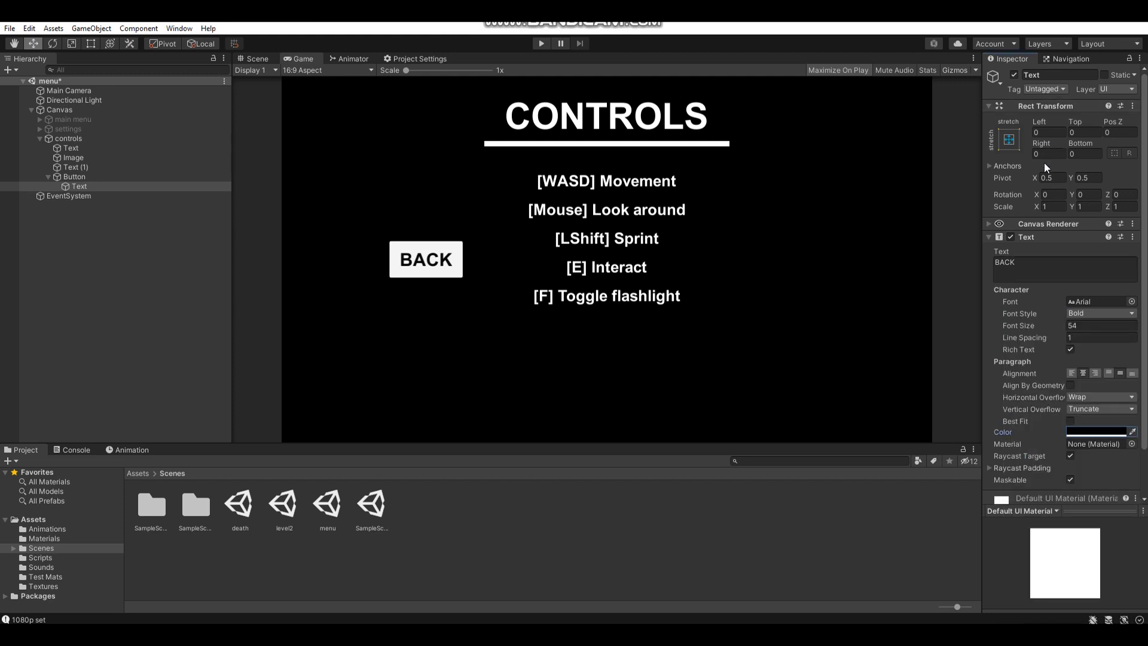
Move the BACK button to the screen's bottom-left corner.
{"action": "left_click", "coordinate": [185, 177]}
{"action": "left_click_drag", "start_coordinate": [1041, 121], "coordinate": [899, 183]}
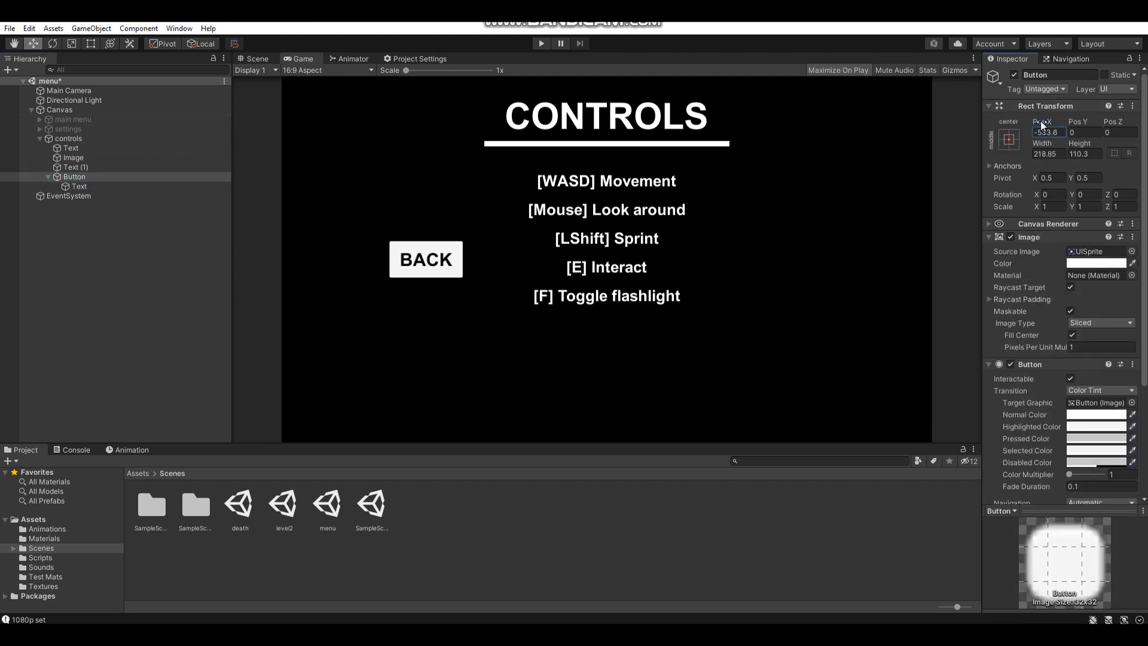
{"action": "left_click_drag", "start_coordinate": [1078, 121], "coordinate": [744, 132]}
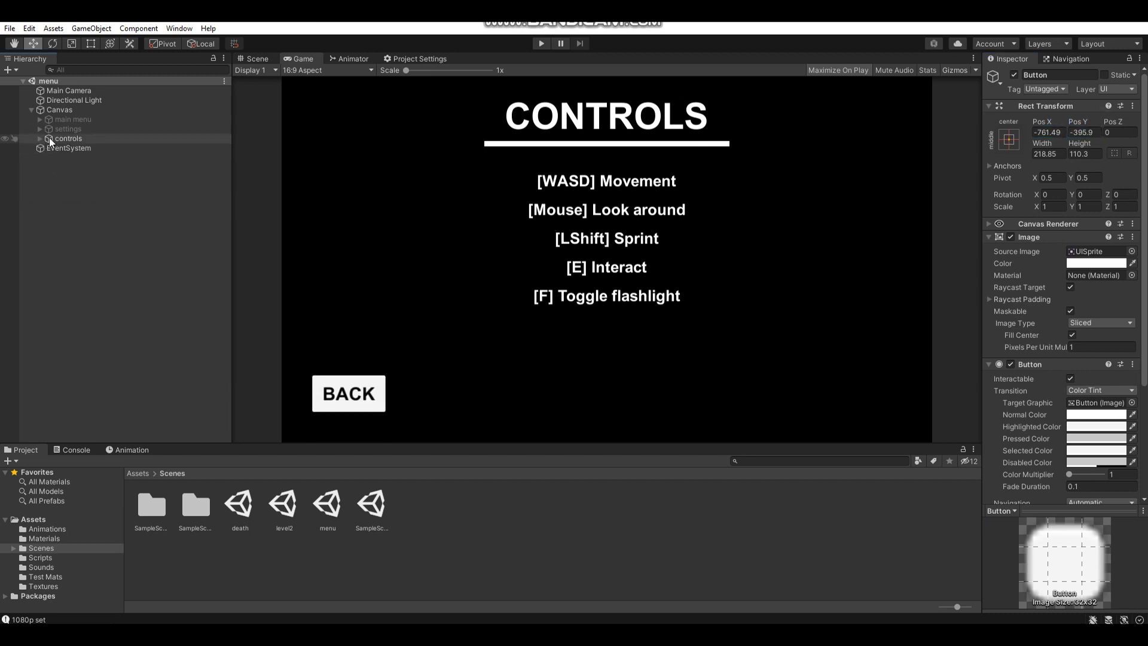
{"action": "left_click", "coordinate": [40, 138]}
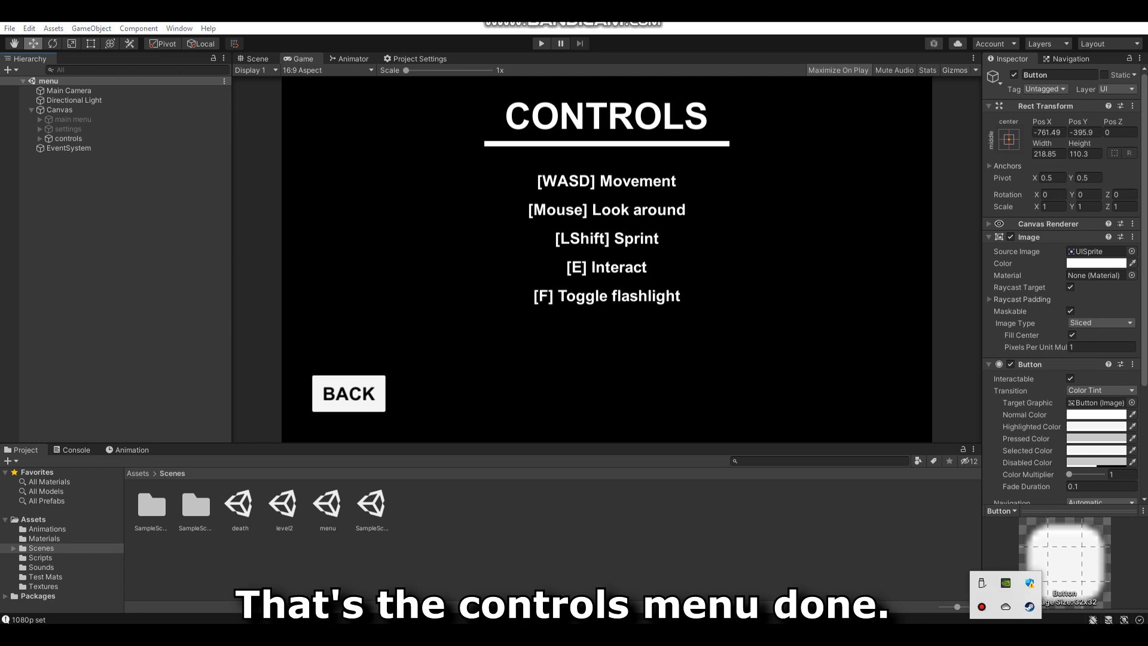
Hide the controls panel and make the main menu panel active again.
{"action": "left_click", "coordinate": [652, 355]}
{"action": "left_click", "coordinate": [68, 140]}
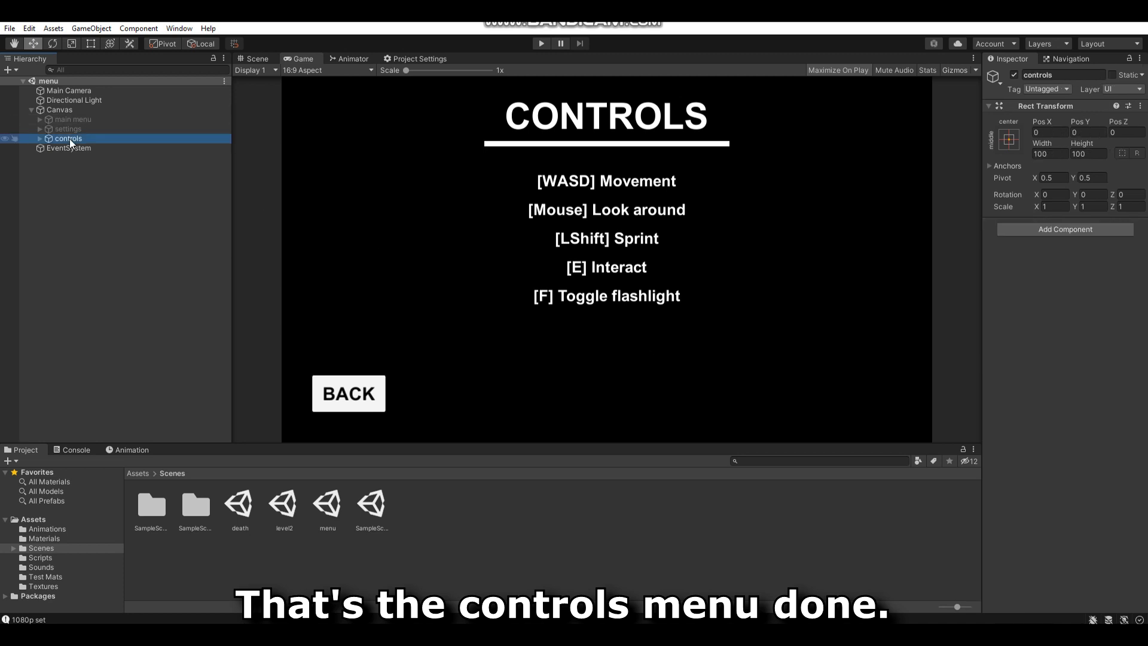
{"action": "left_click", "coordinate": [1015, 76]}
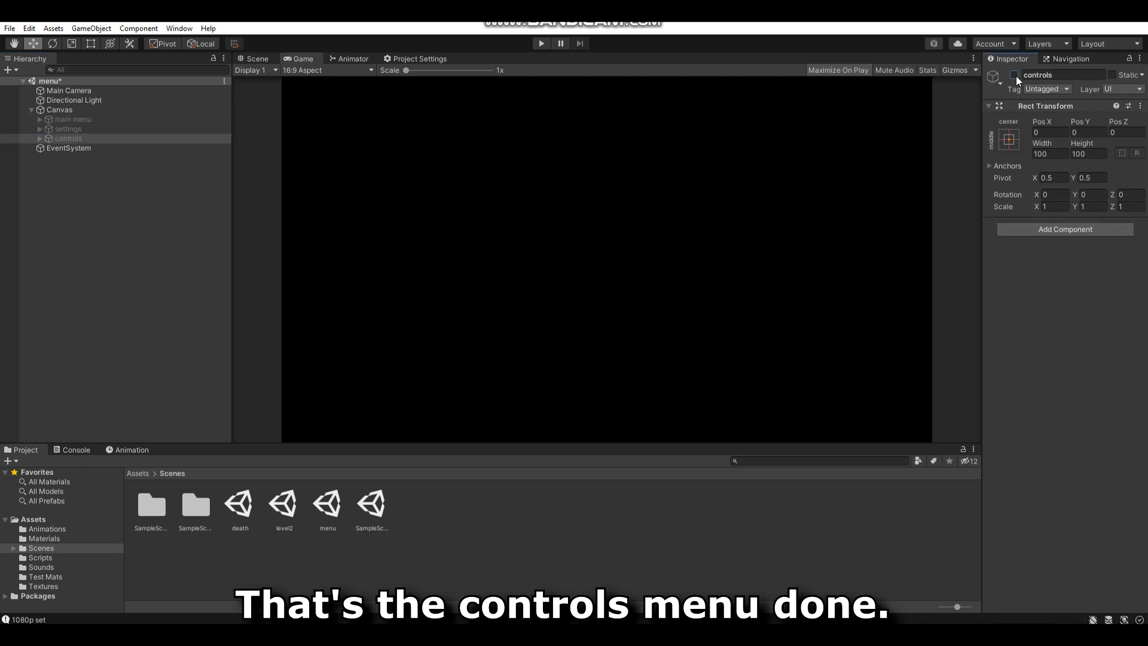
{"action": "left_click", "coordinate": [73, 119]}
{"action": "left_click", "coordinate": [1013, 74]}
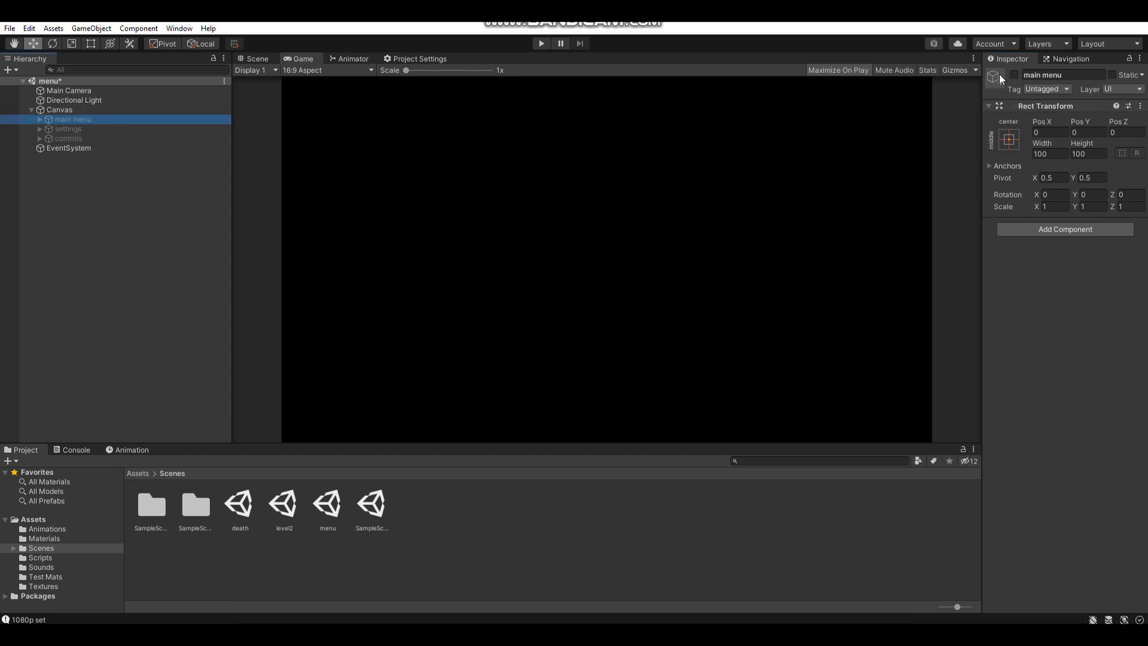
{"action": "left_click", "coordinate": [40, 119]}
Raise the title, divider, and NEW GAME, CONTINUE and SETTINGS buttons, leaving a gap above QUIT.
{"action": "left_click", "coordinate": [73, 131]}
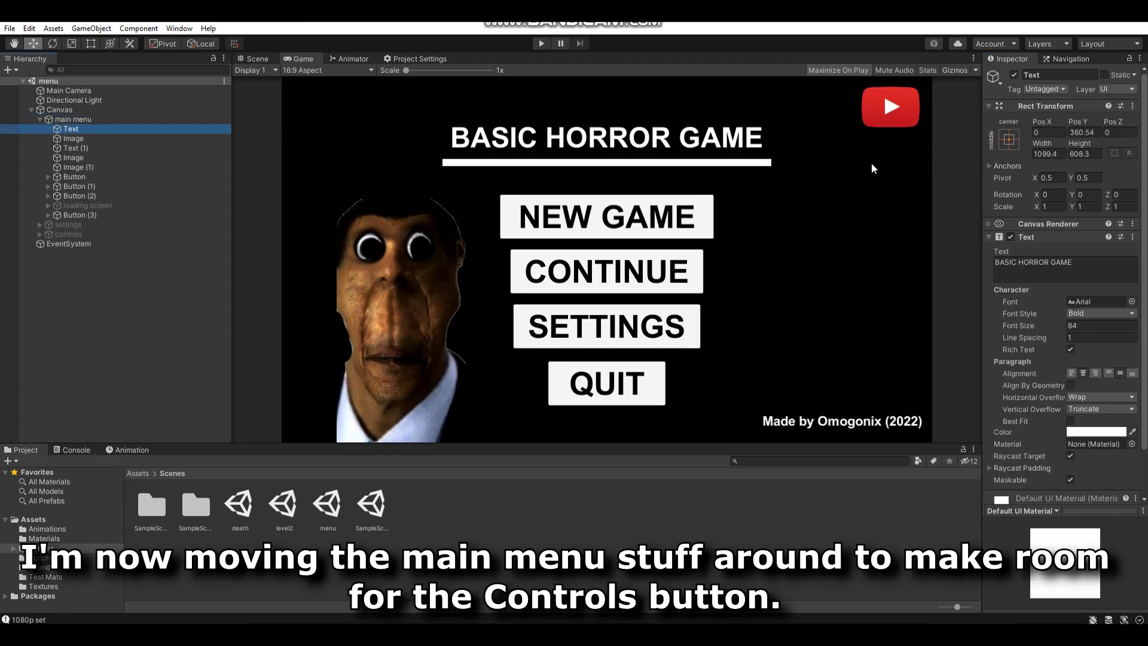
{"action": "left_click_drag", "start_coordinate": [1079, 121], "coordinate": [562, 203]}
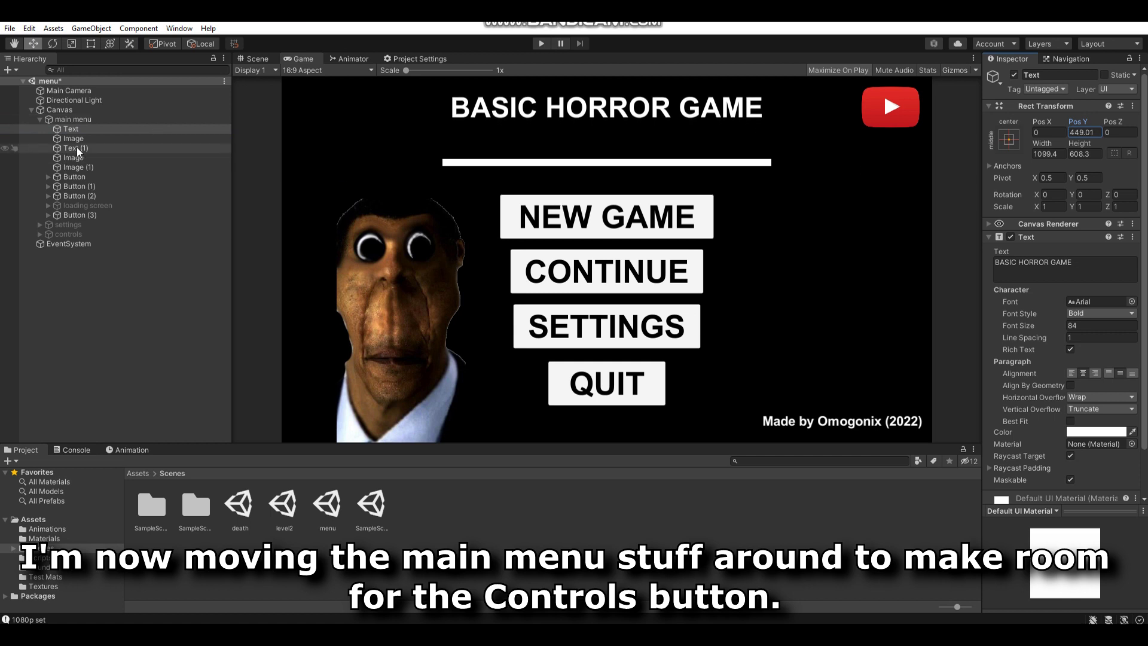
{"action": "left_click", "coordinate": [73, 138]}
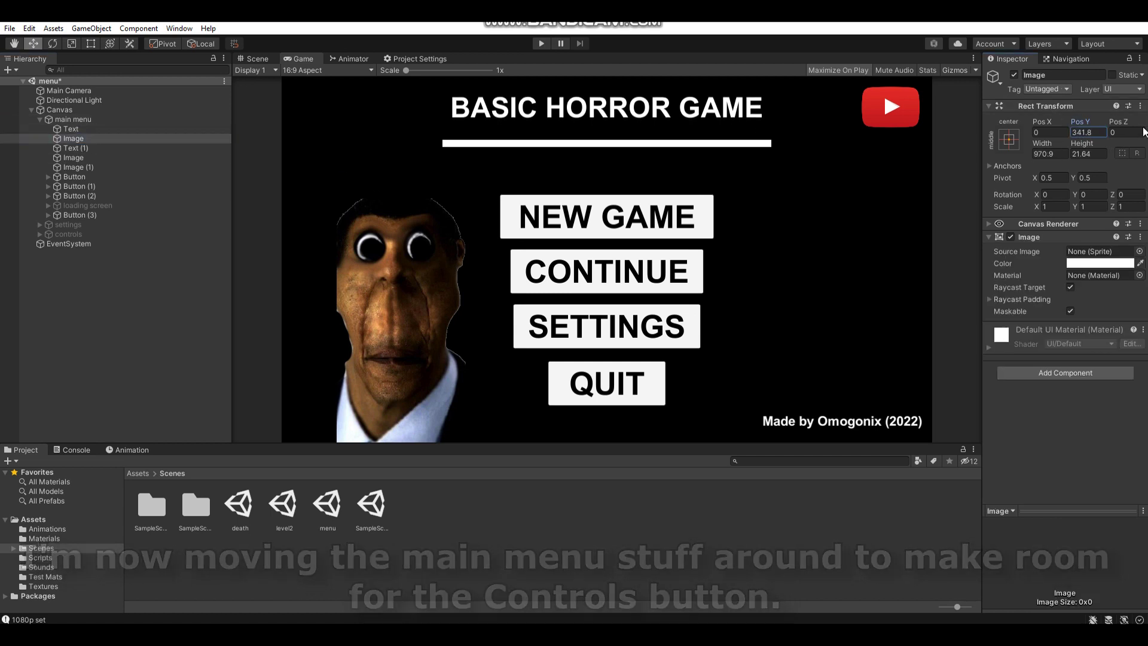
{"action": "left_click_drag", "start_coordinate": [1081, 121], "coordinate": [563, 179]}
{"action": "left_click", "coordinate": [74, 176]}
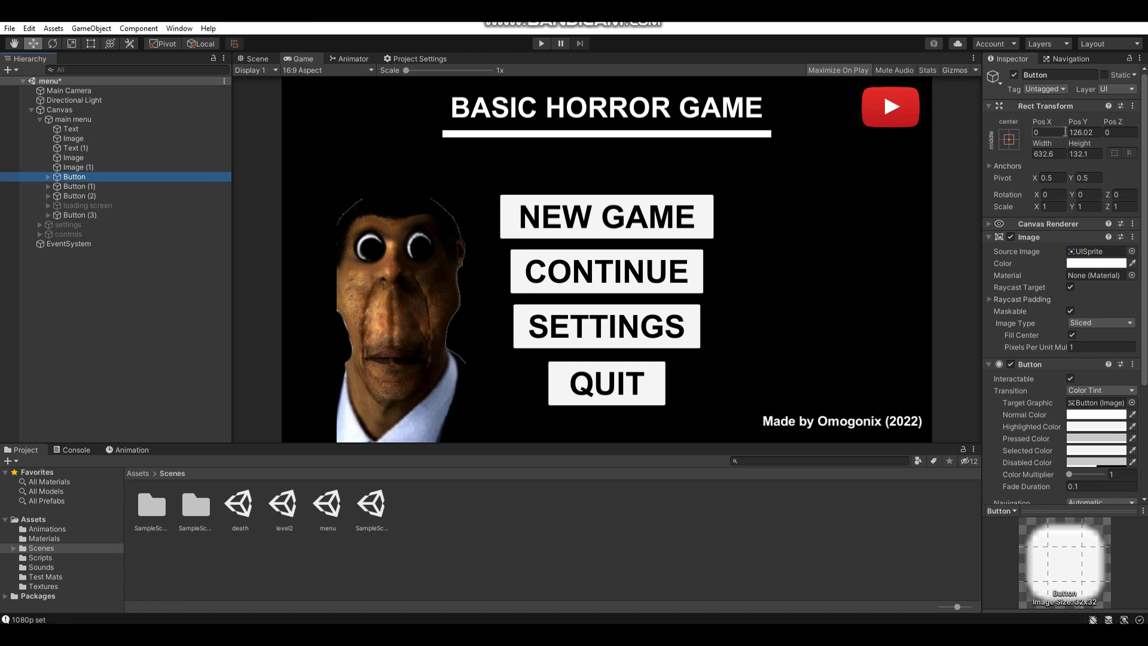
{"action": "left_click_drag", "start_coordinate": [1065, 132], "coordinate": [136, 123]}
{"action": "left_click", "coordinate": [84, 186]}
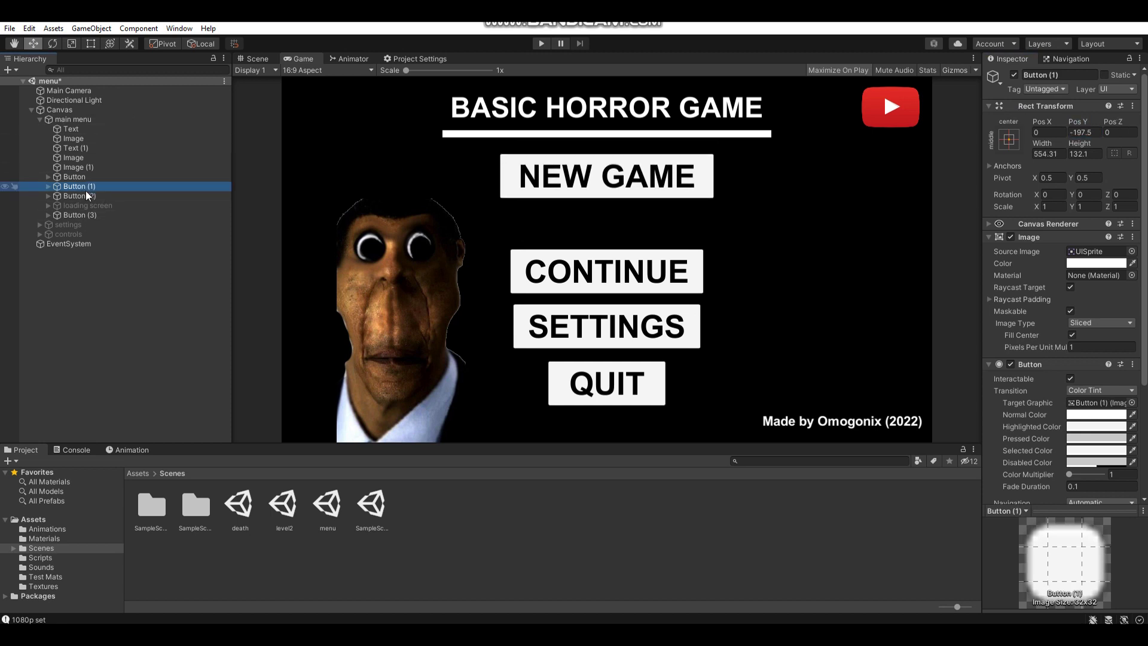
{"action": "mouse_move", "coordinate": [1085, 128]}
{"action": "left_mouse_down"}
{"action": "mouse_move", "coordinate": [1135, 133]}
{"action": "mouse_move", "coordinate": [105, 191]}
{"action": "left_mouse_up"}
{"action": "left_click", "coordinate": [91, 215]}
{"action": "left_click", "coordinate": [77, 186]}
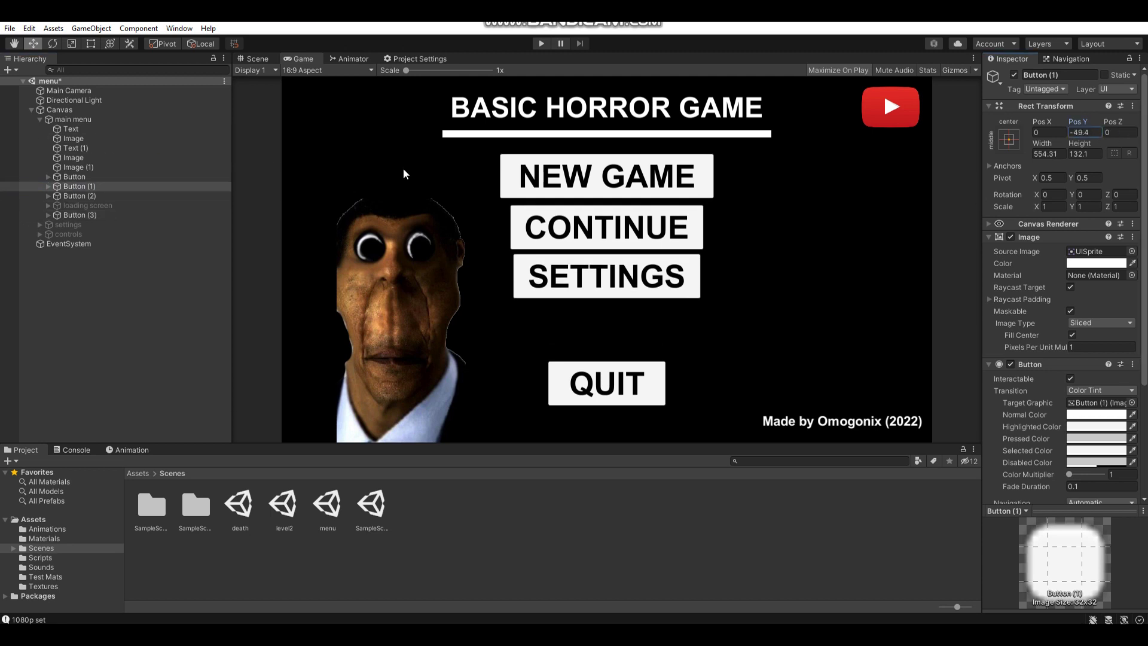
Duplicate the SETTINGS button, place the copy just above QUIT, and relabel it CONTROLS.
{"action": "key", "text": "ctrl+d"}
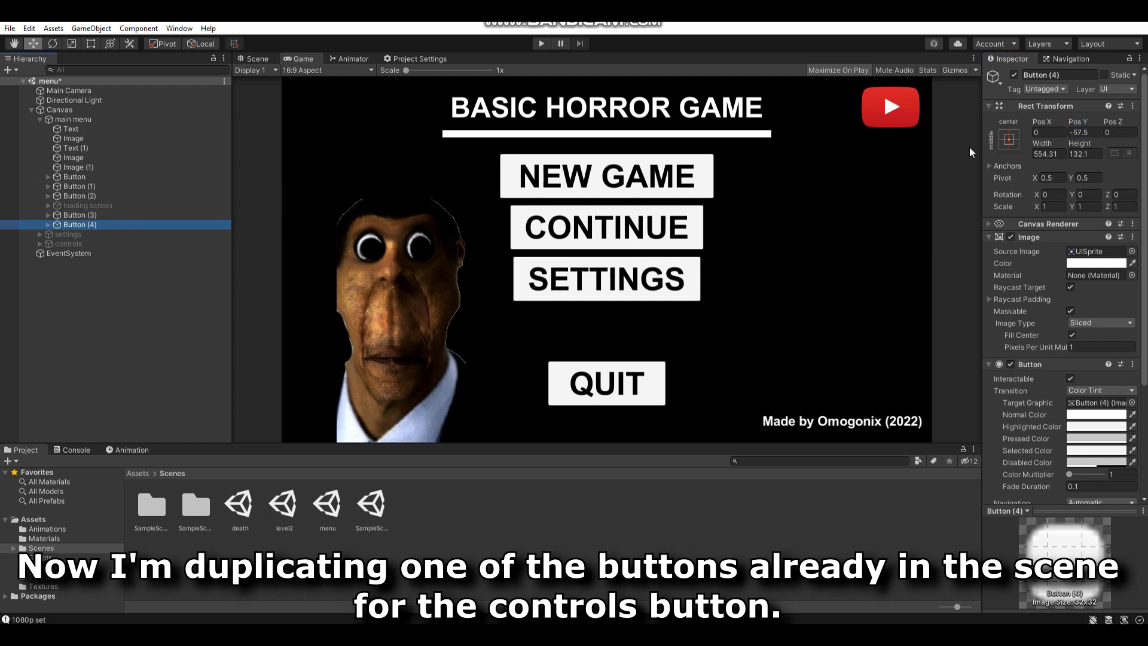
{"action": "left_click_drag", "start_coordinate": [1085, 123], "coordinate": [860, 149]}
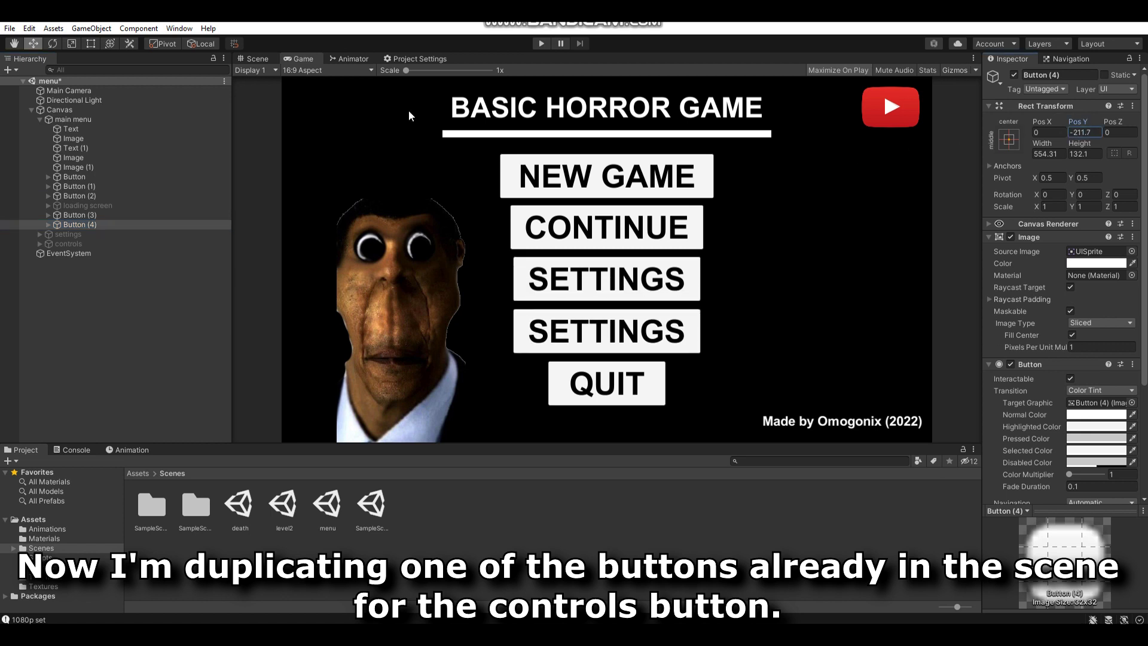
{"action": "left_click", "coordinate": [48, 225]}
{"action": "left_click", "coordinate": [78, 234]}
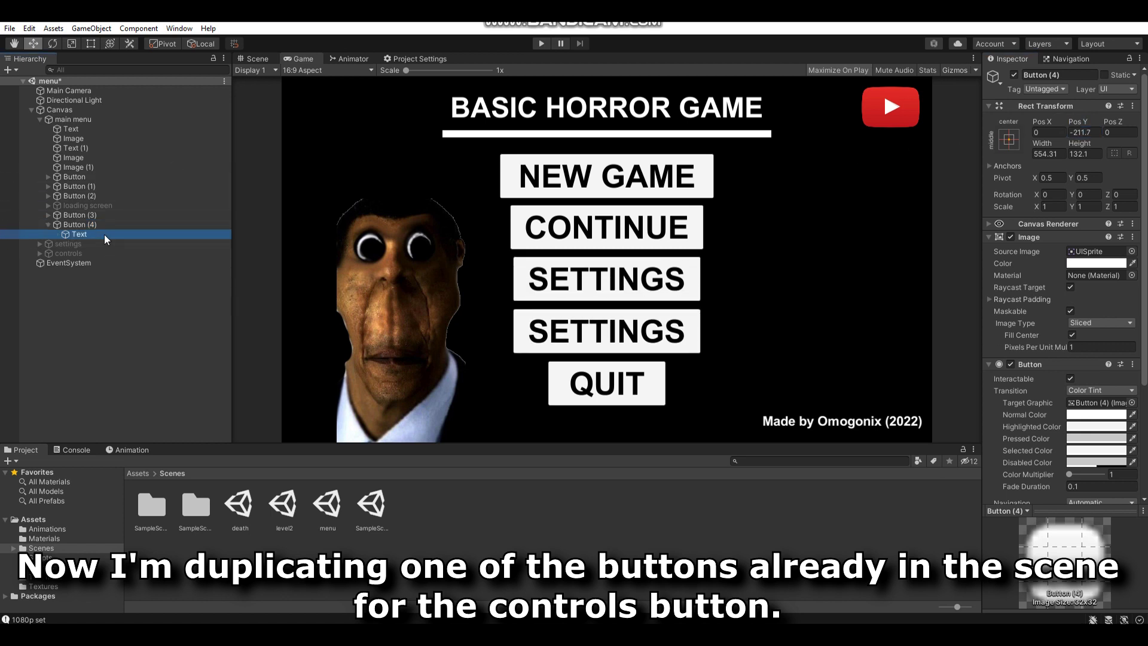
{"action": "left_click", "coordinate": [1027, 273]}
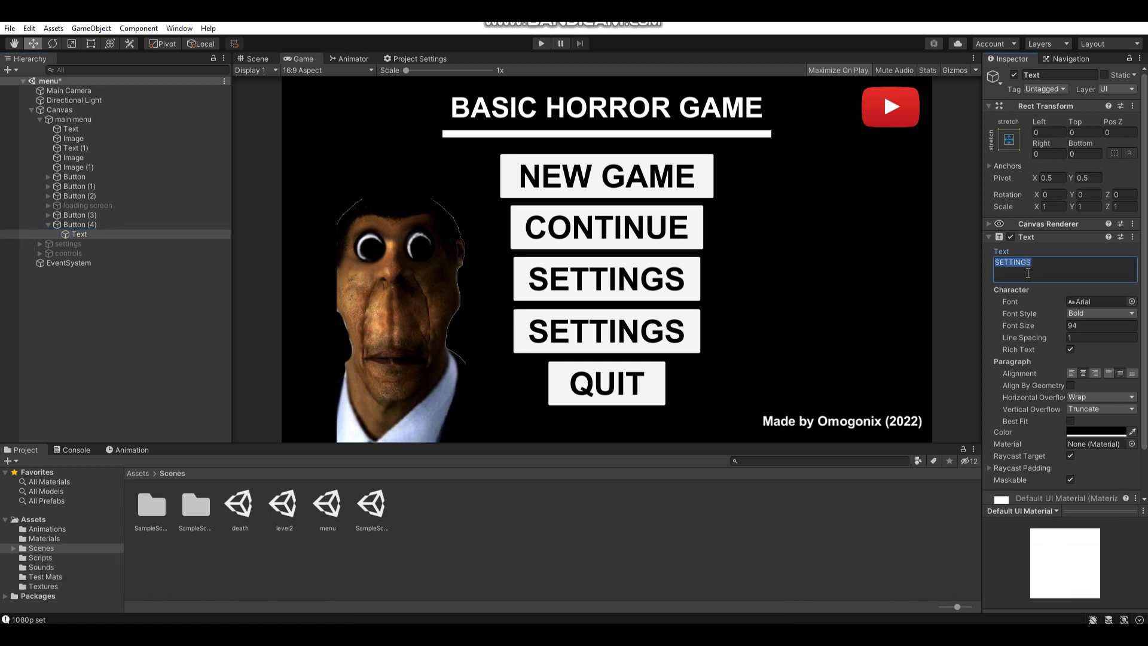
{"action": "type", "text": "CONTROLS"}
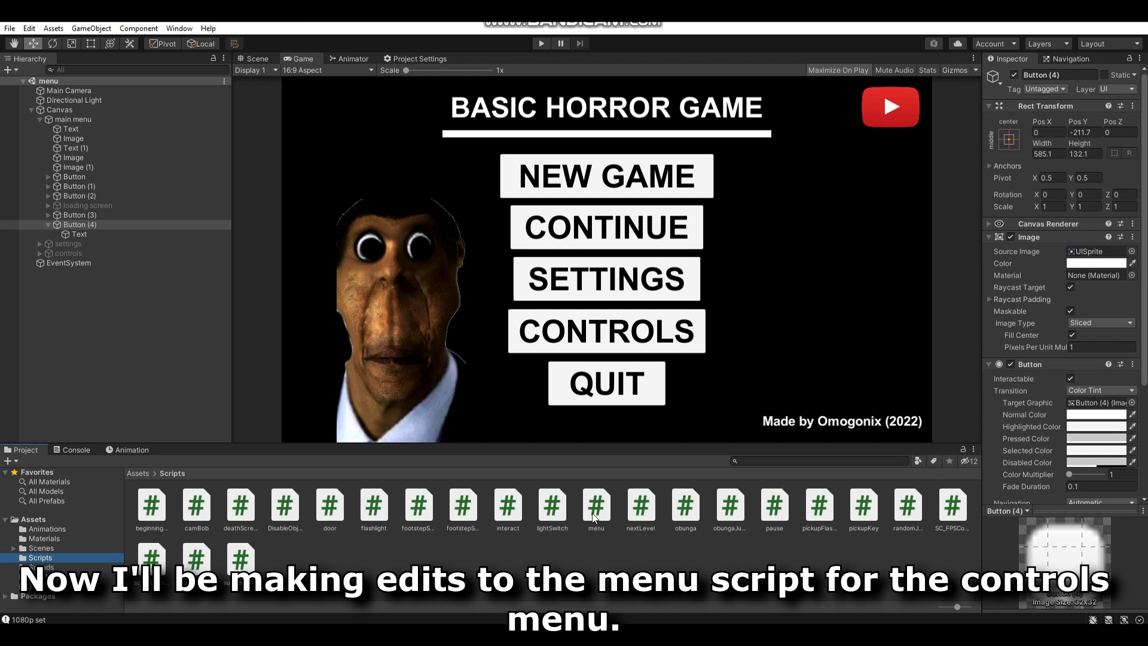
Open menu.cs, extend the settingsObj declaration on line 9 with a comma, and save.
{"action": "double_click", "coordinate": [590, 512]}
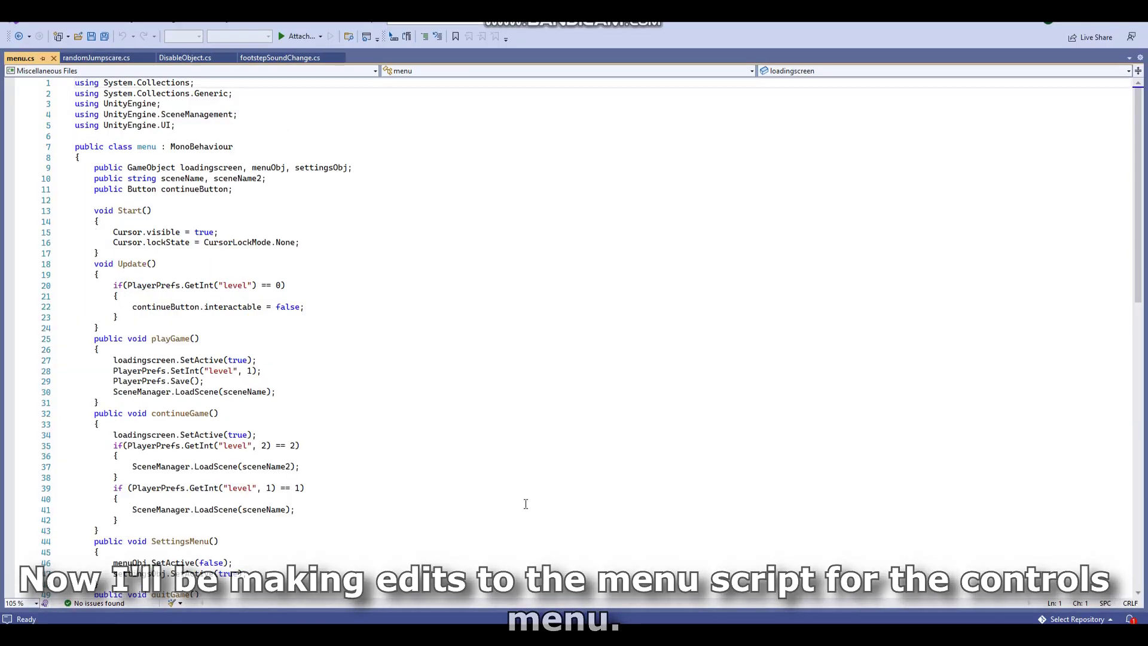
{"action": "left_click", "coordinate": [349, 168]}
{"action": "type", "text": ", controlsObj"}
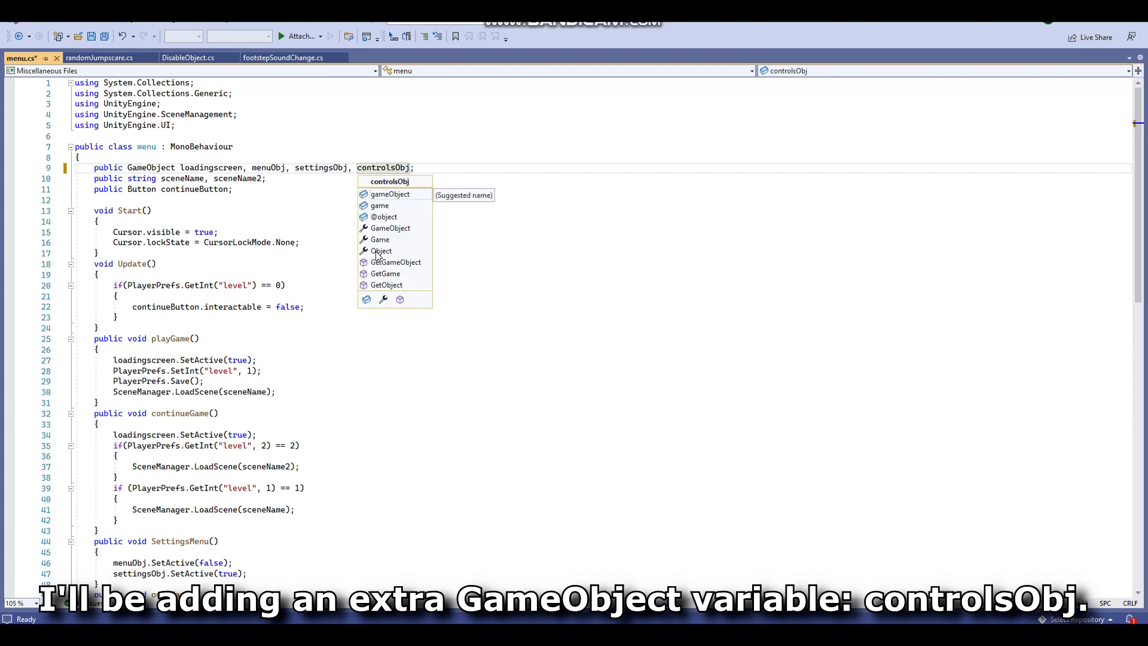
{"action": "key", "text": "ctrl+s"}
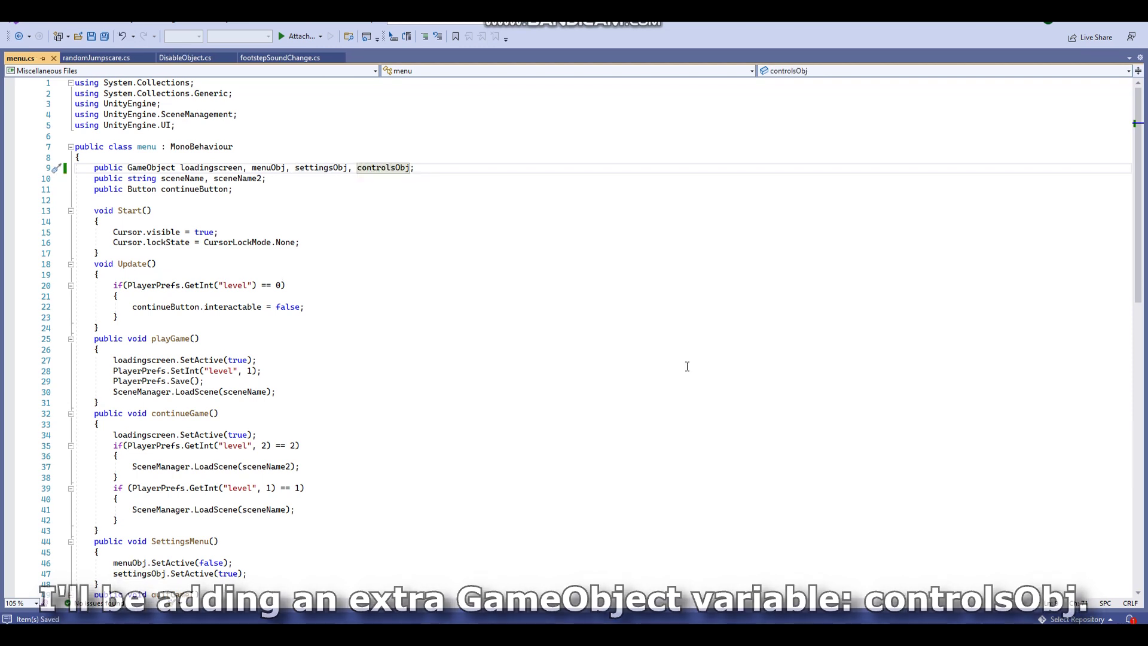
Paste a copy of SettingsMenu() as controlsMenu() activating controlsObj, and save.
{"action": "scroll", "coordinate": [166, 323], "scroll_direction": "down", "scroll_amount": 6}
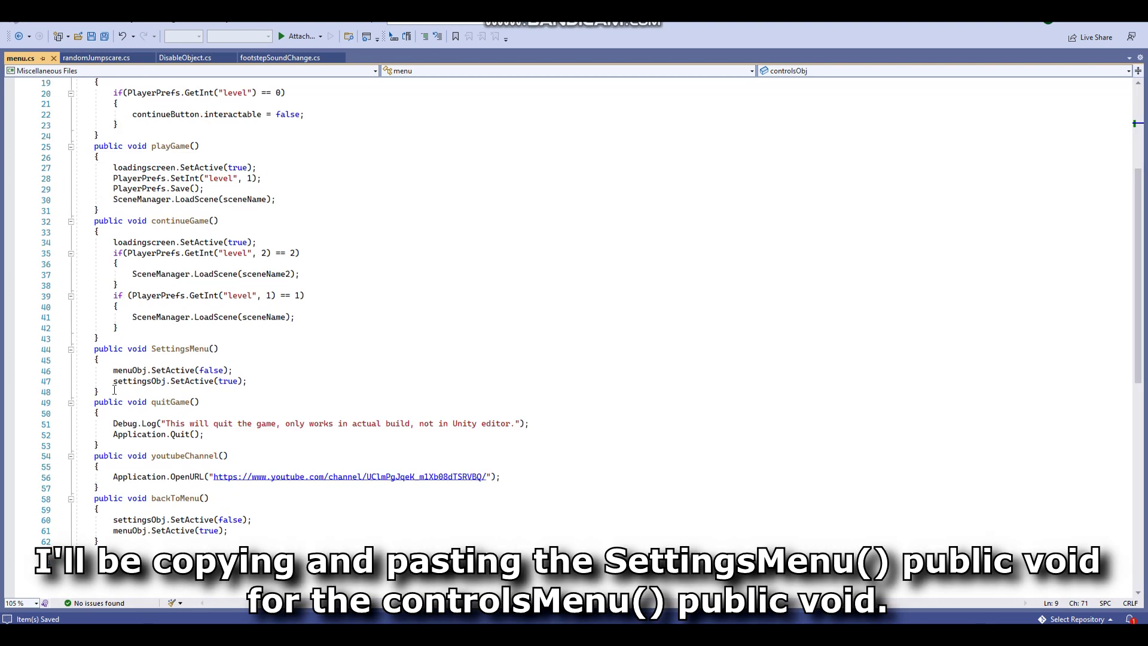
{"action": "left_click_drag", "start_coordinate": [110, 393], "coordinate": [96, 357]}
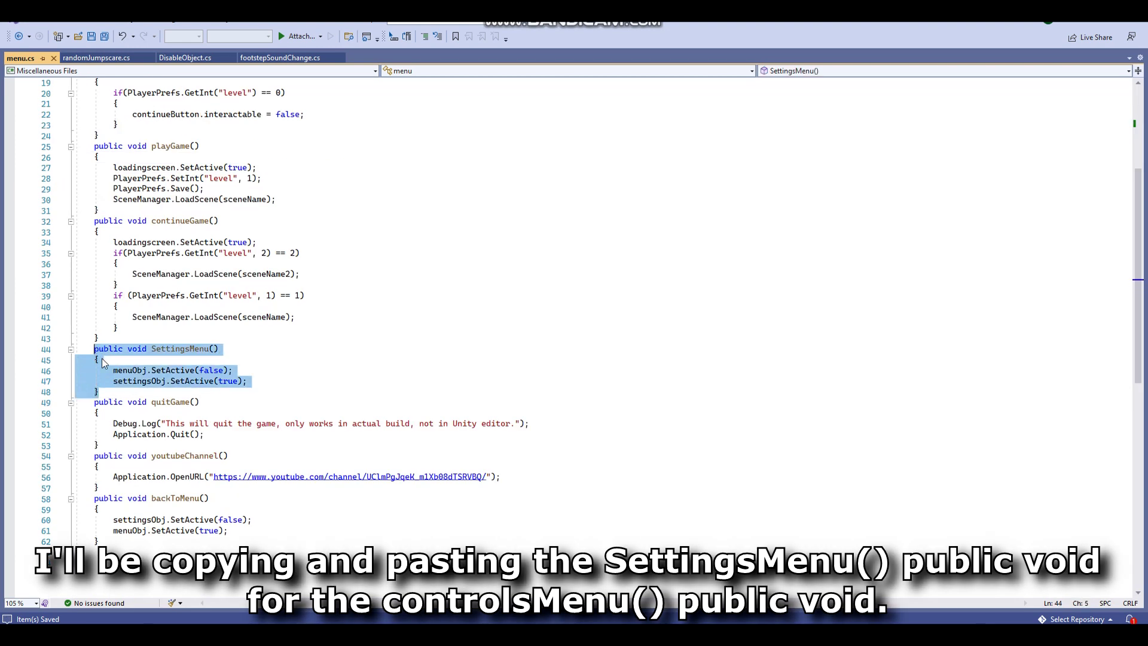
{"action": "left_click", "coordinate": [117, 393]}
{"action": "type", "text": "public void SettingsMenu()     {         menuObj.SetActive(false);         settingsObj.SetActive(true);     }"}
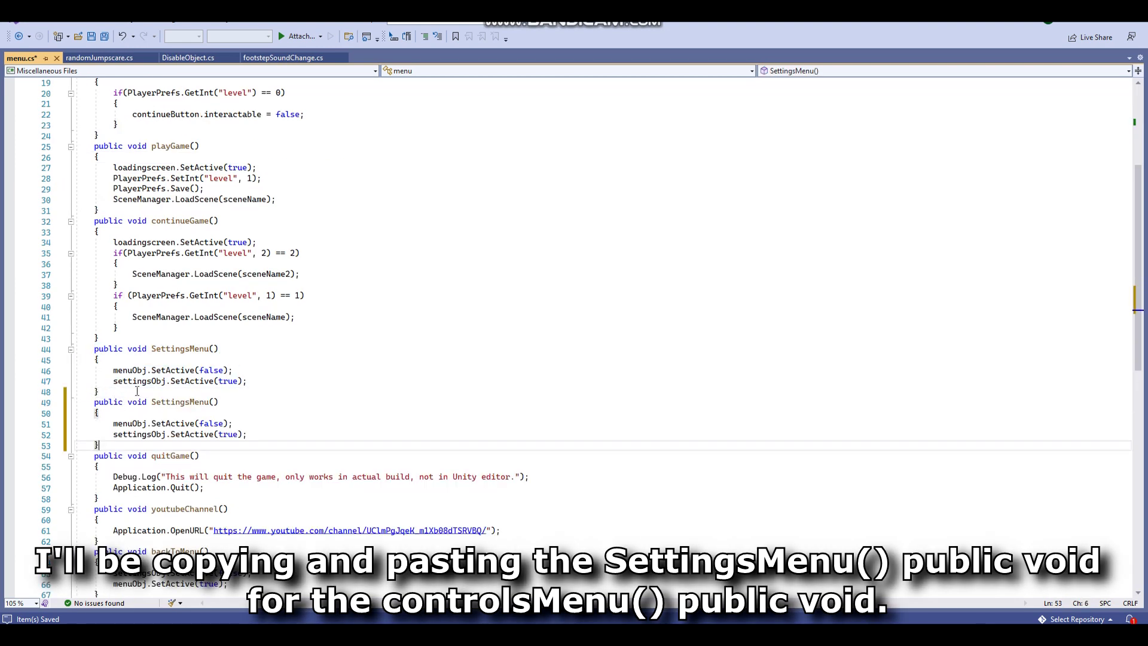
{"action": "left_click_drag", "start_coordinate": [190, 404], "coordinate": [152, 401]}
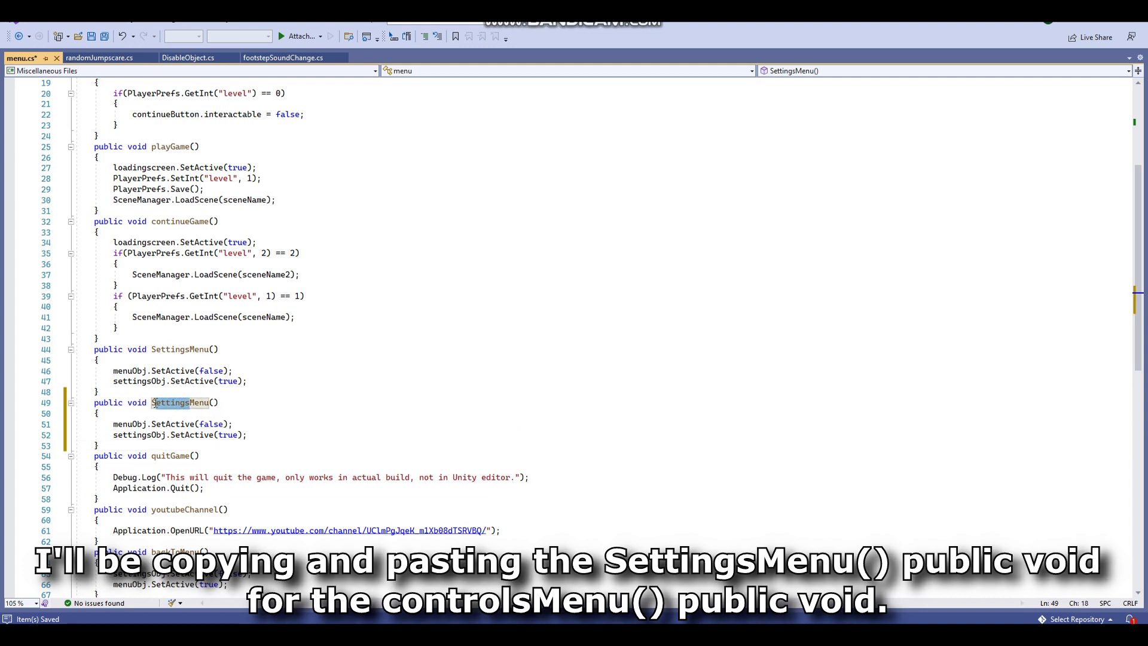
{"action": "type", "text": "control"}
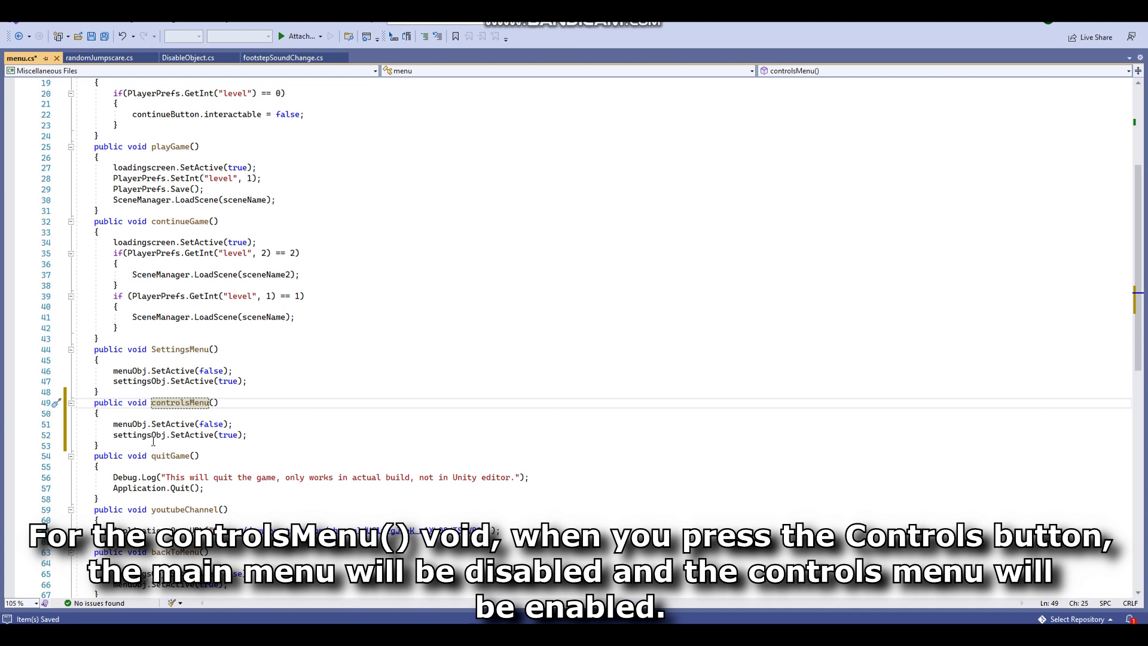
{"action": "left_click_drag", "start_coordinate": [153, 441], "coordinate": [130, 435]}
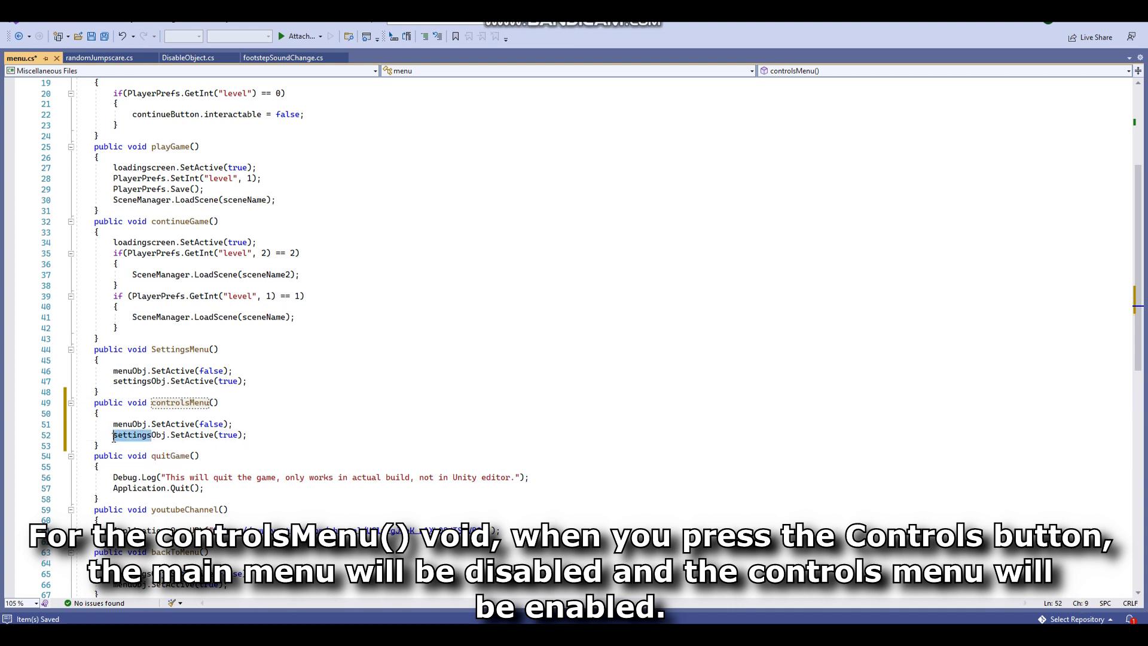
{"action": "type", "text": "c"}
{"action": "type", "text": "s"}
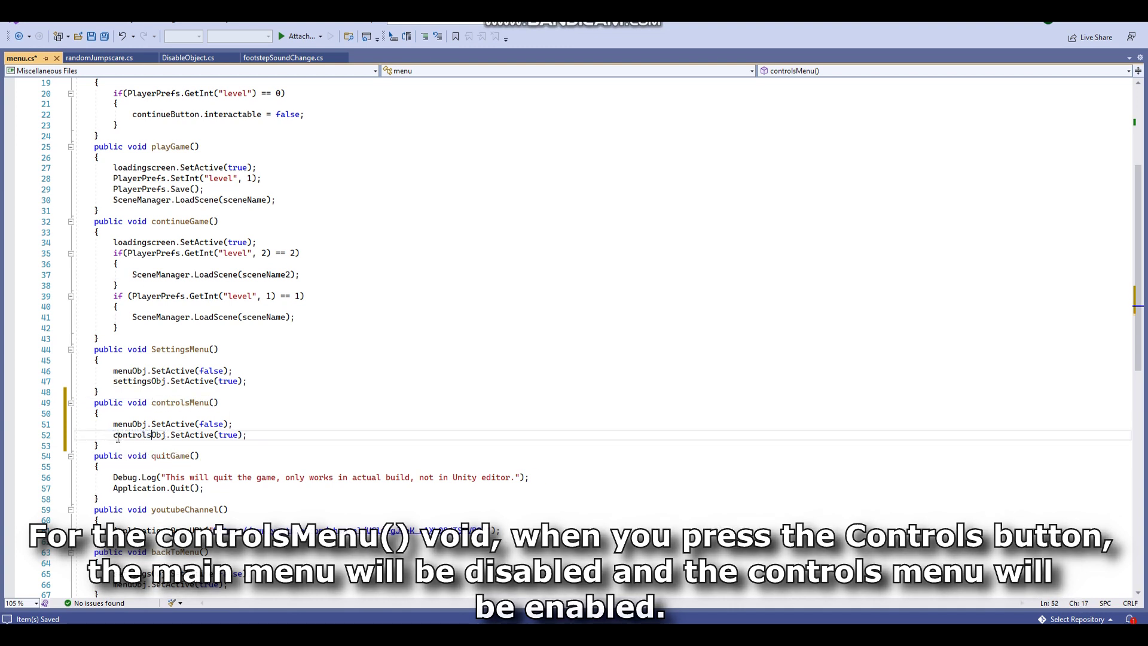
{"action": "key", "text": "ctrl+s"}
{"action": "scroll", "coordinate": [261, 370], "scroll_direction": "down", "scroll_amount": 1}
Add 'controlsObj.SetActive(false);' after the settingsObj line in backToMenu(), then return to Unity.
{"action": "scroll", "coordinate": [261, 370], "scroll_direction": "down", "scroll_amount": 1}
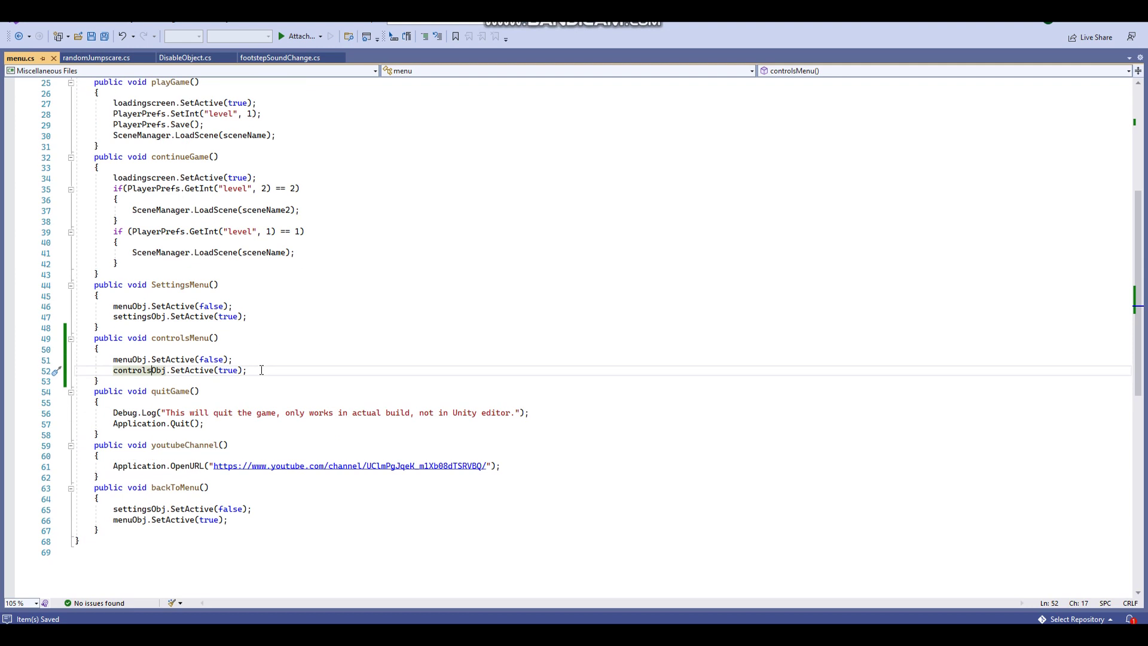
{"action": "left_click", "coordinate": [261, 508]}
{"action": "key", "text": "Return"}
{"action": "type", "text": "controlsO"}
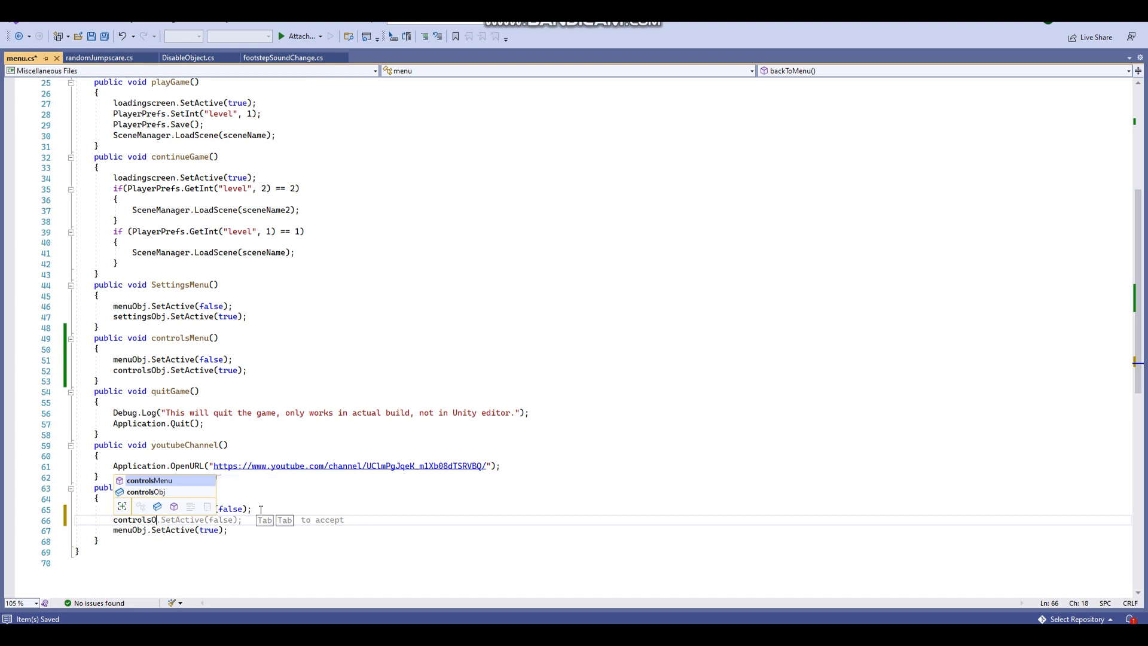
{"action": "type", "text": "bj"}
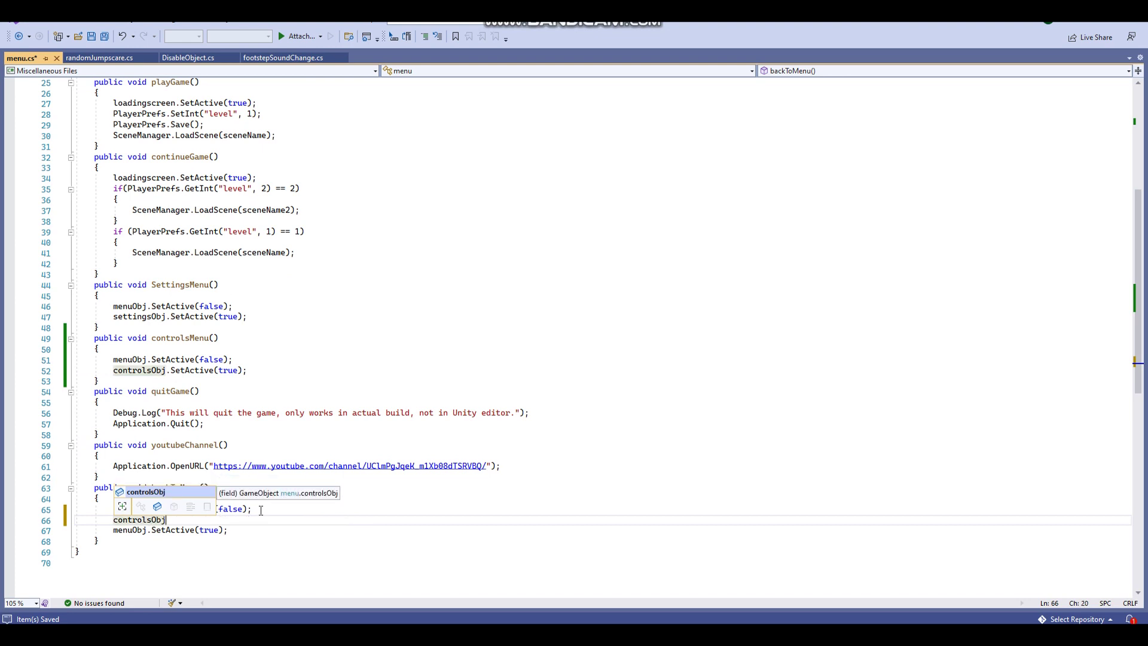
{"action": "type", "text": ".SetA"}
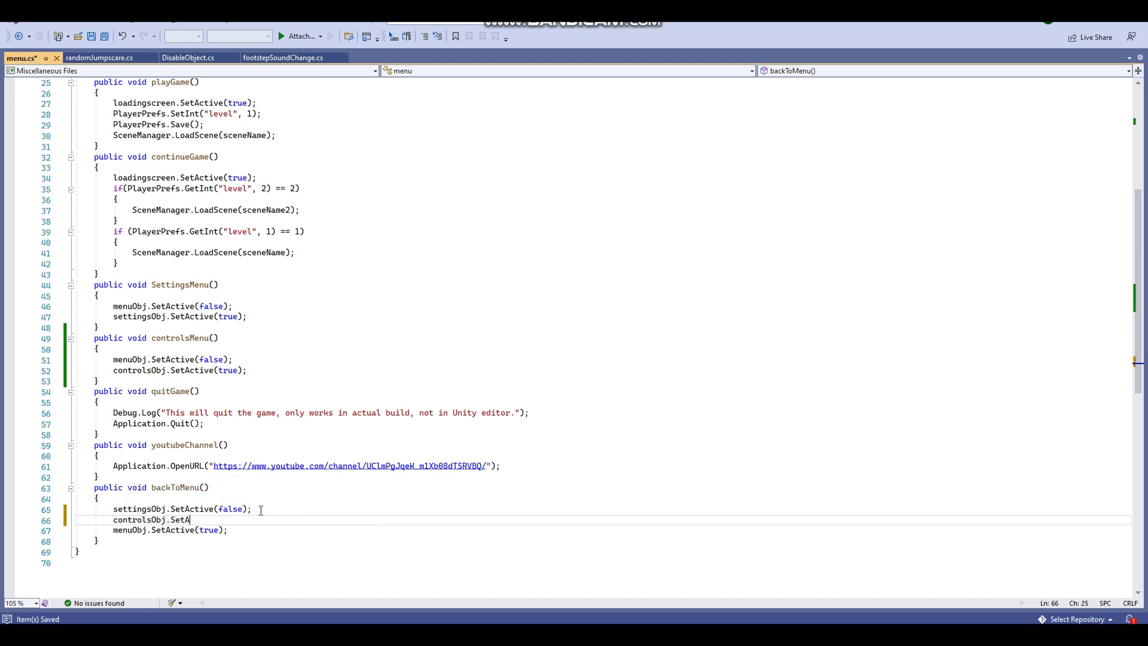
{"action": "type", "text": "ctive(false"}
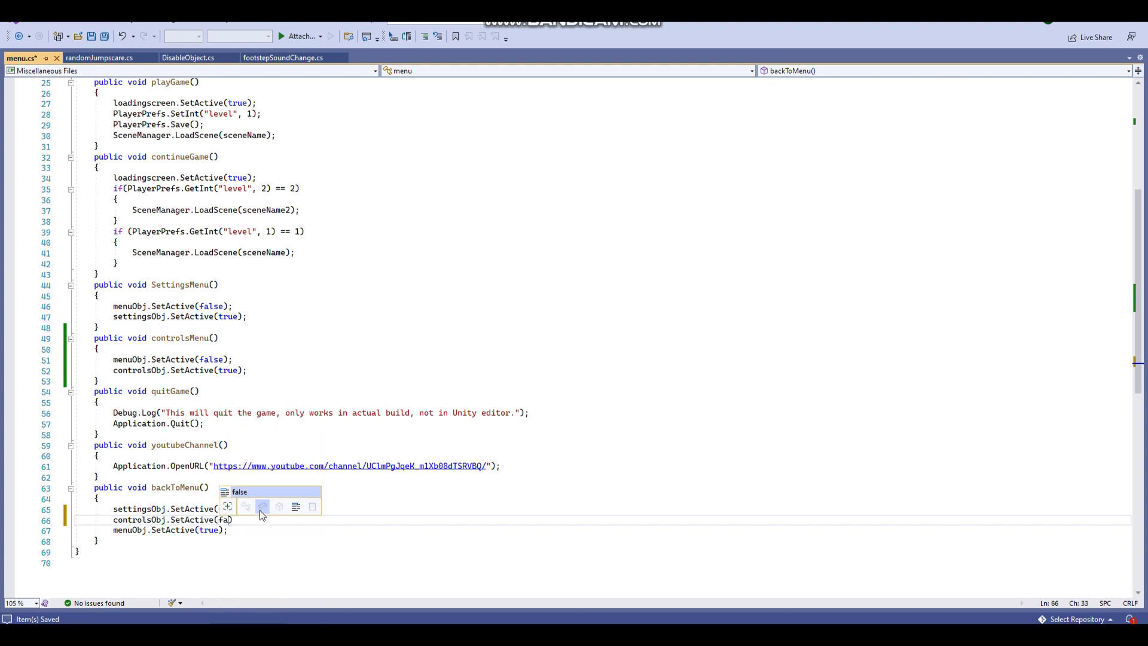
{"action": "type", "text": ");"}
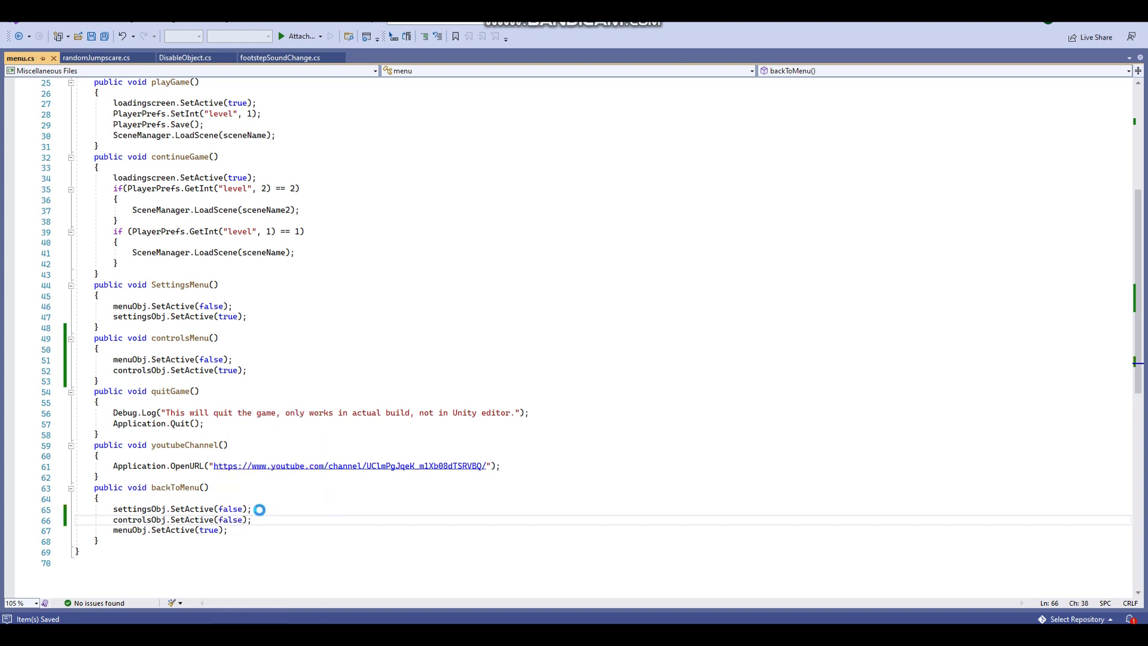
{"action": "scroll", "coordinate": [246, 443], "scroll_direction": "up", "scroll_amount": 8}
{"action": "scroll", "coordinate": [240, 416], "scroll_direction": "down", "scroll_amount": 6}
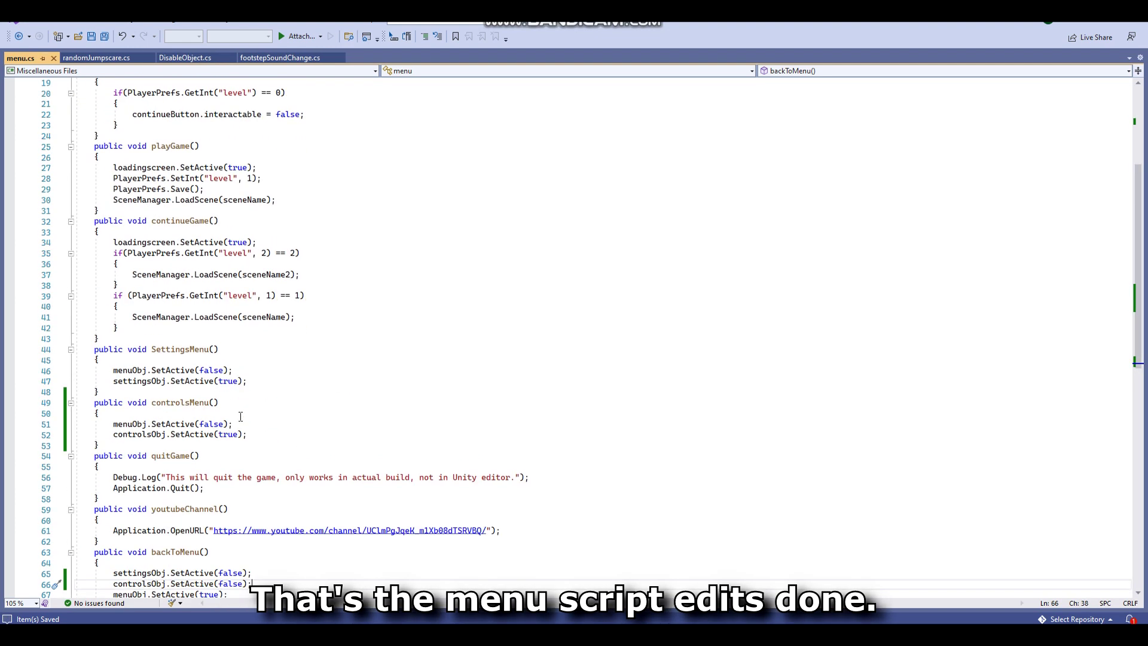
{"action": "key", "text": "alt+Tab"}
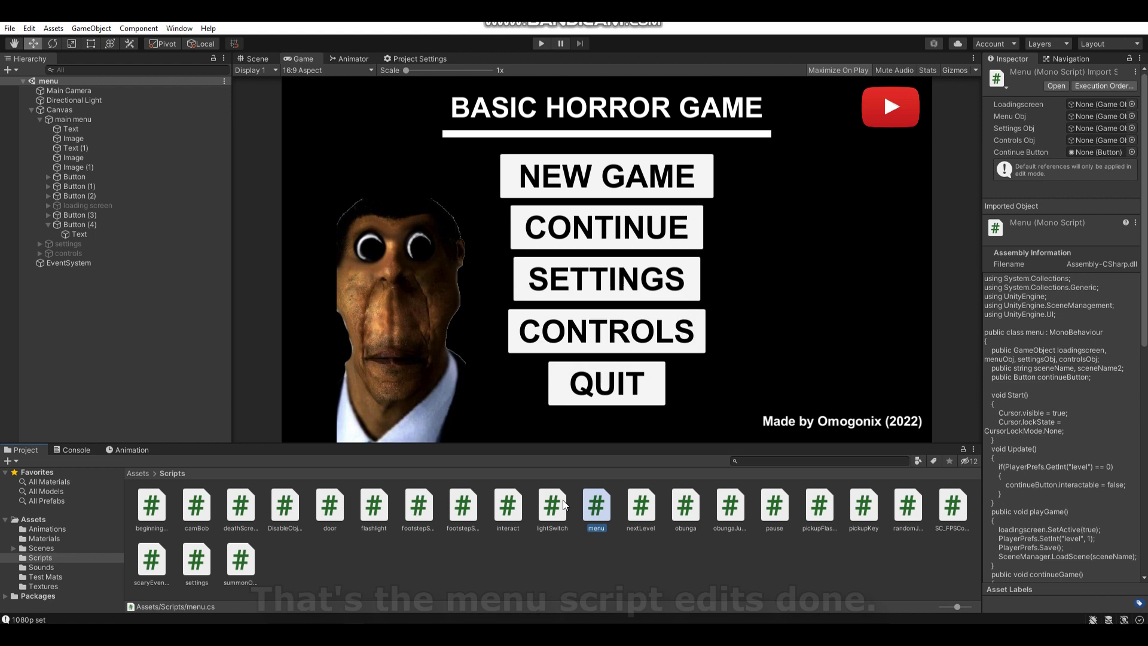
Set the CONTROLS button's On Click function to menu.controlsMenu.
{"action": "left_click", "coordinate": [130, 231]}
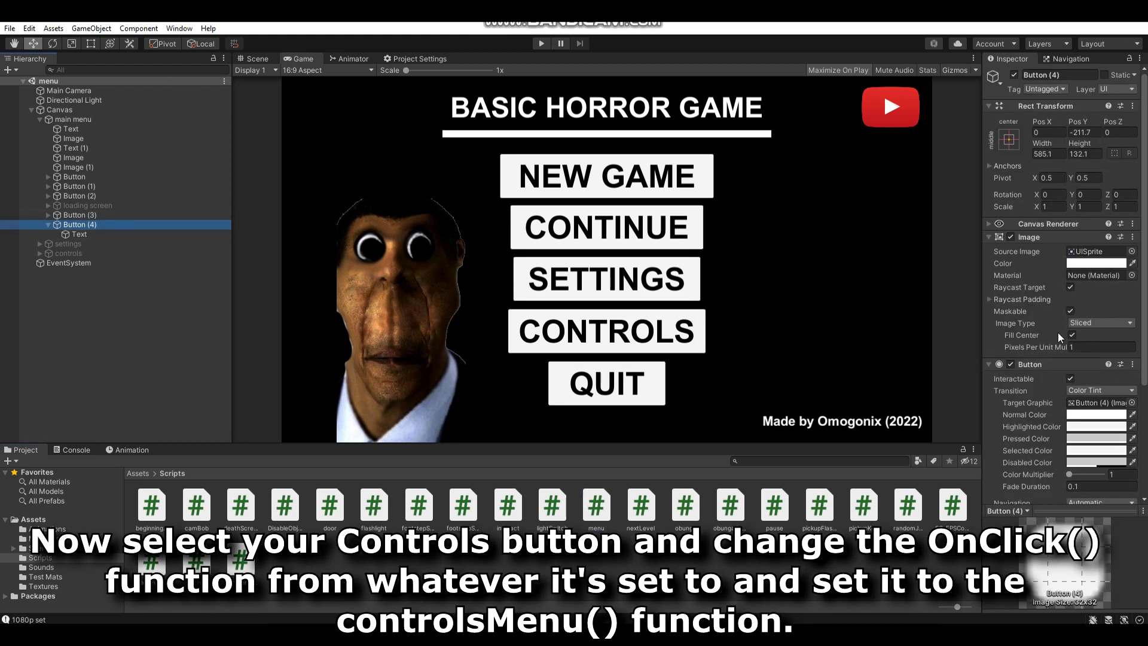
{"action": "left_click", "coordinate": [1073, 396]}
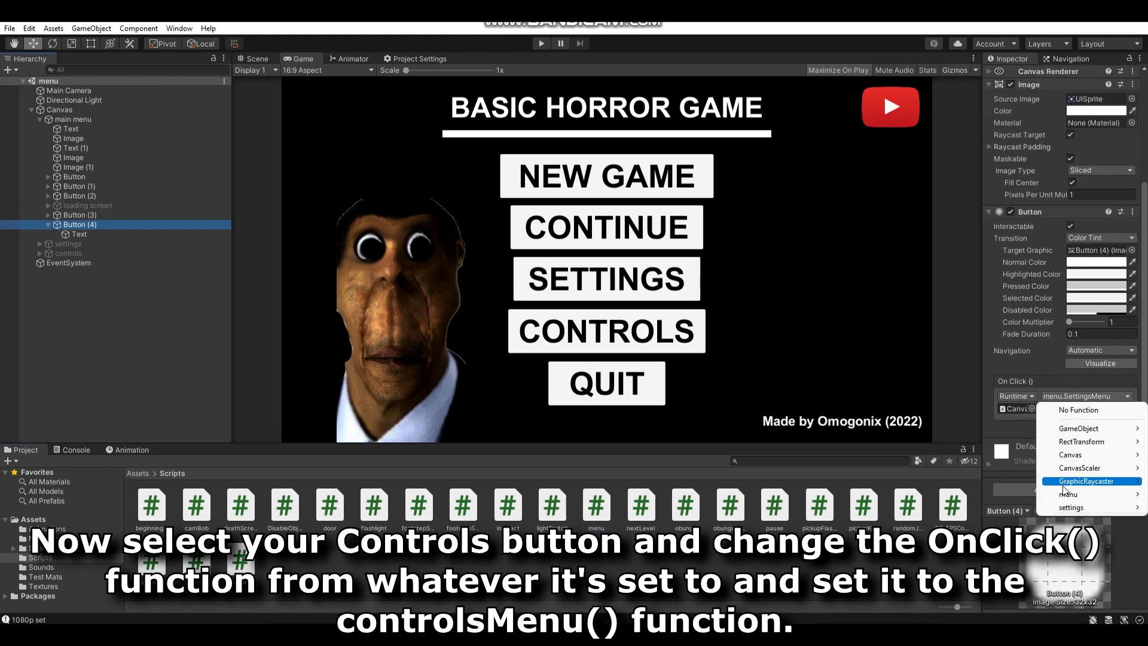
{"action": "mouse_move", "coordinate": [1068, 494]}
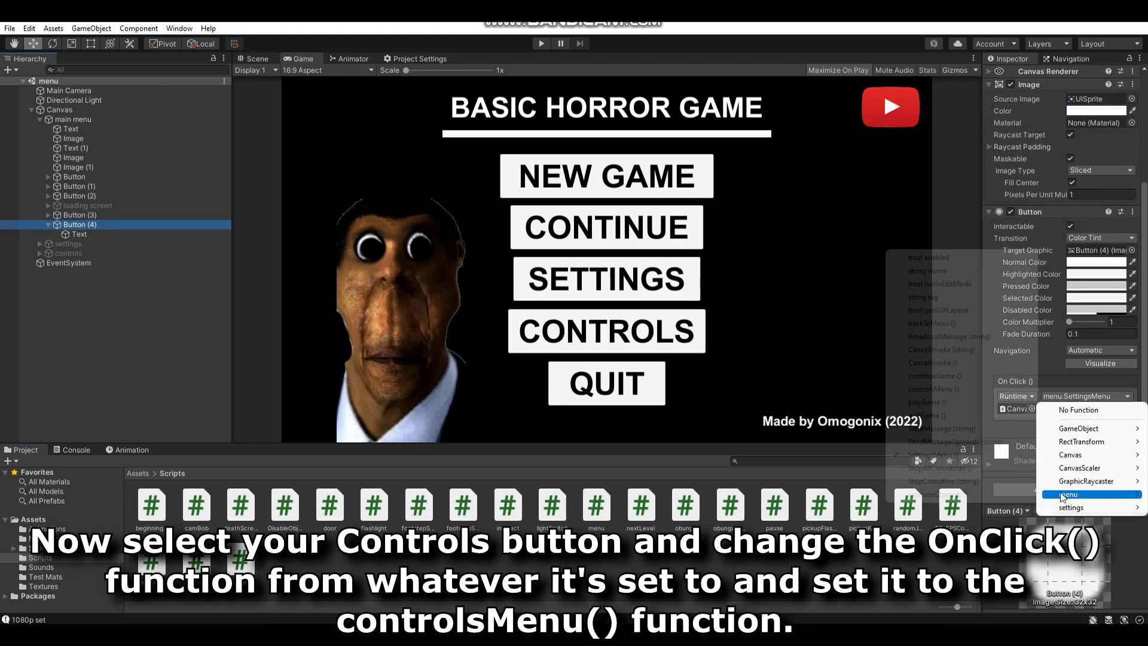
{"action": "left_click", "coordinate": [948, 390]}
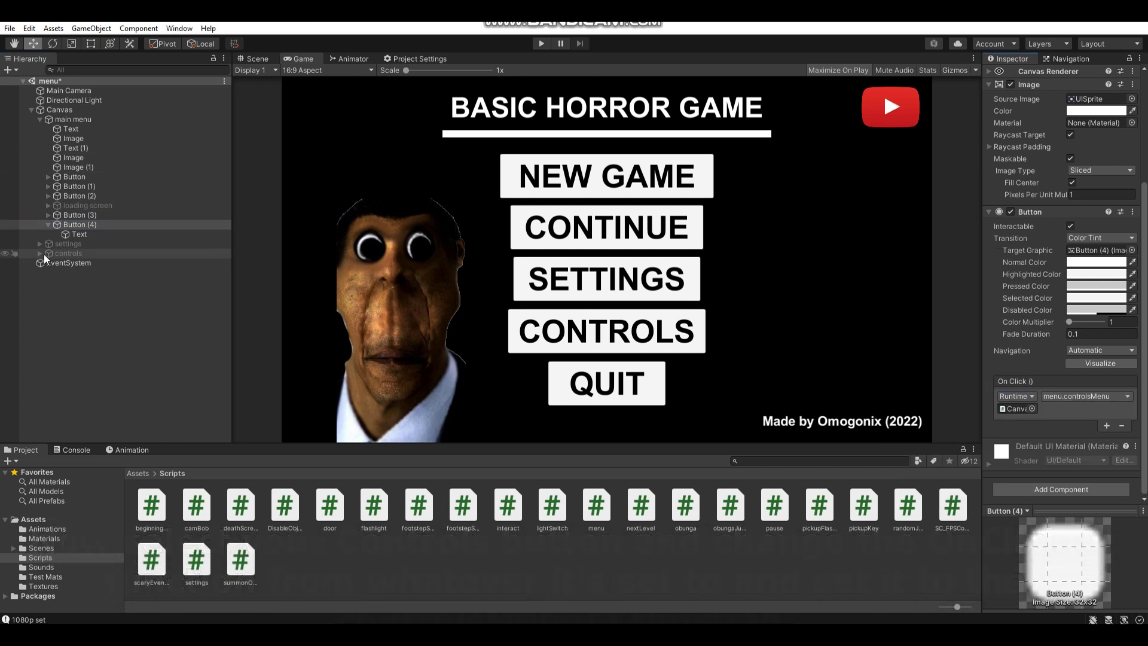
Give the BACK button an On Click entry targeting Canvas that calls menu.backToMenu.
{"action": "left_click", "coordinate": [37, 253]}
{"action": "left_click", "coordinate": [40, 253]}
{"action": "left_click", "coordinate": [95, 292]}
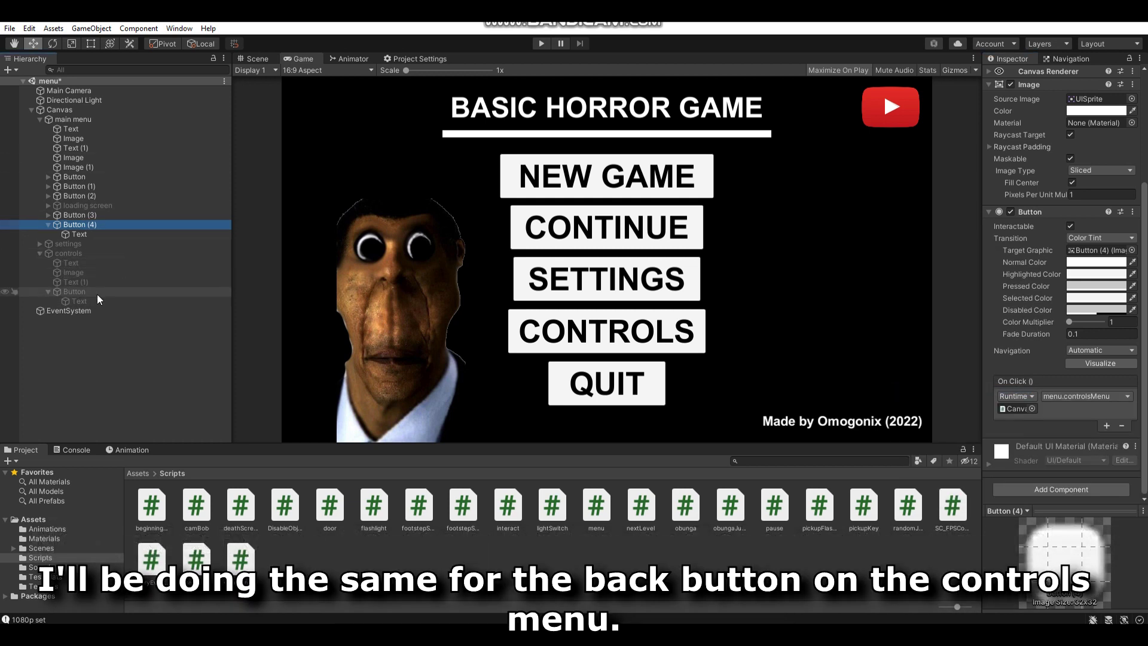
{"action": "left_click", "coordinate": [1105, 465]}
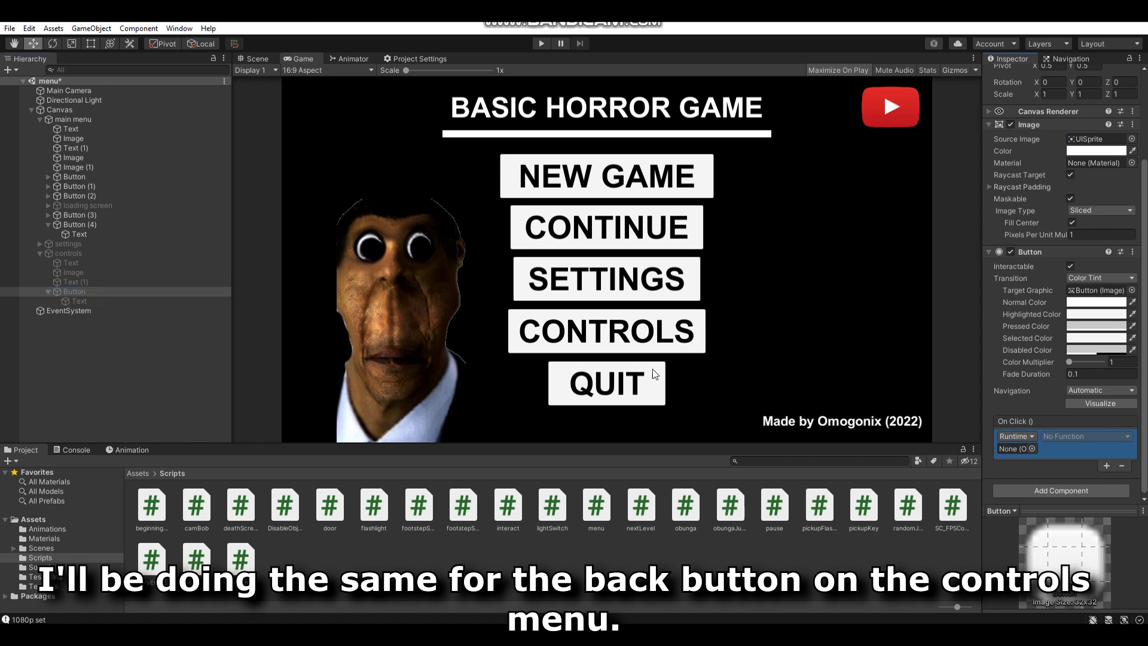
{"action": "left_click_drag", "start_coordinate": [70, 123], "coordinate": [1008, 449]}
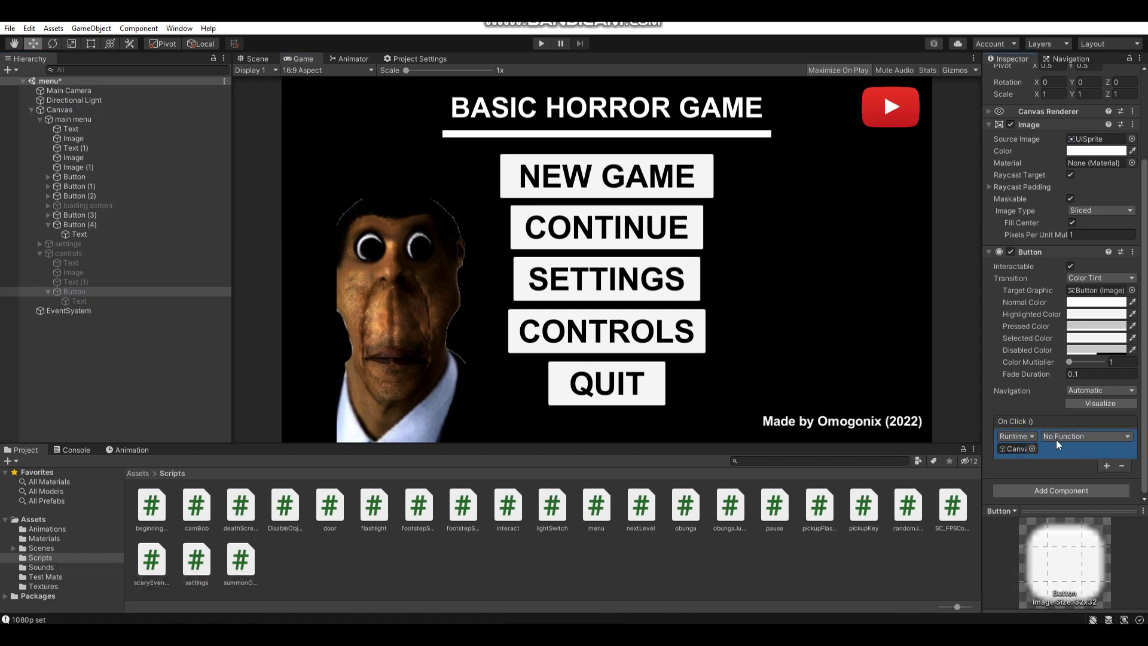
{"action": "left_click", "coordinate": [1055, 439]}
{"action": "mouse_move", "coordinate": [1070, 541]}
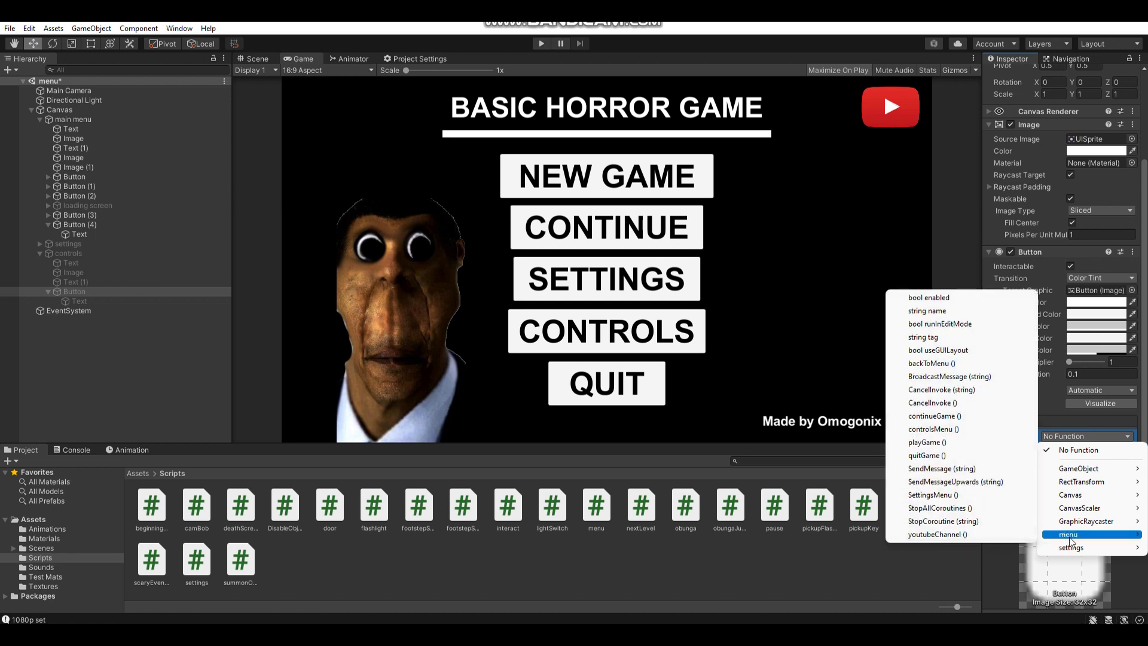
{"action": "left_click", "coordinate": [959, 363]}
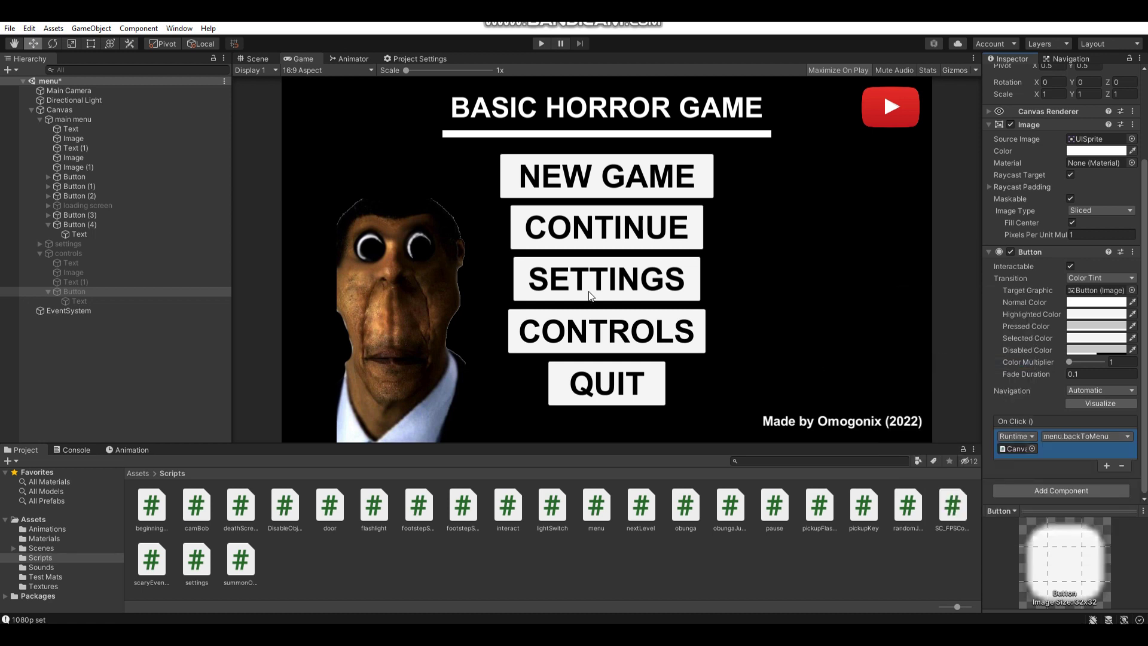
{"action": "left_click", "coordinate": [10, 28]}
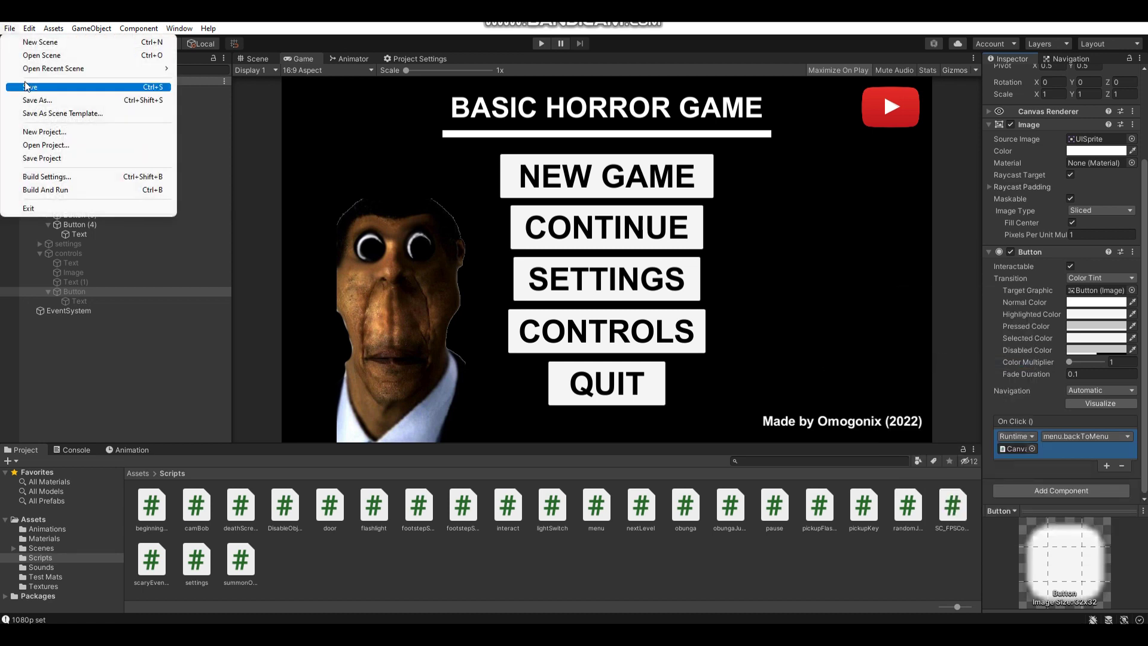
Save the scene, play-test CONTROLS, hit the unassigned controlsObj error, stop, and select Canvas.
{"action": "left_click", "coordinate": [27, 86]}
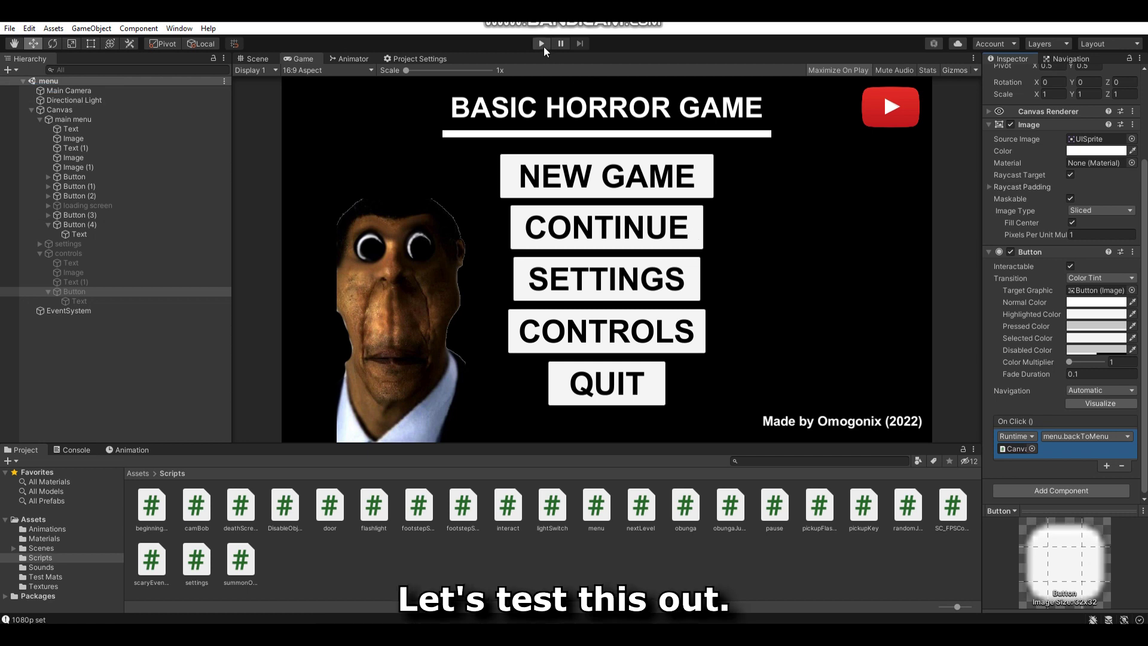
{"action": "left_click", "coordinate": [544, 46]}
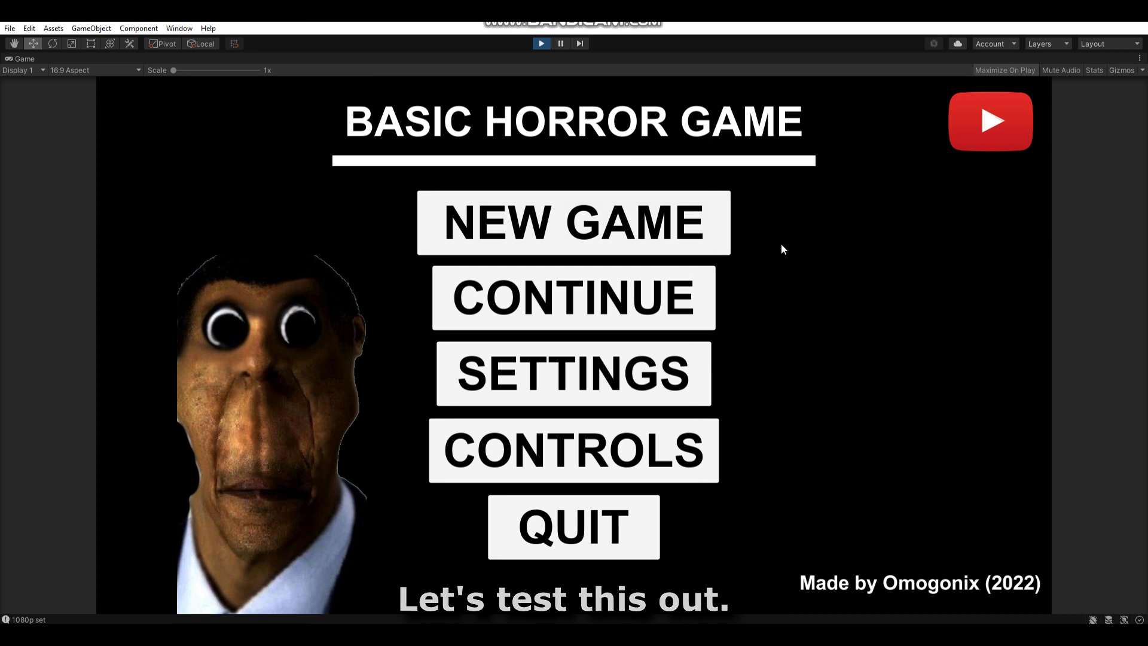
{"action": "left_click", "coordinate": [700, 441]}
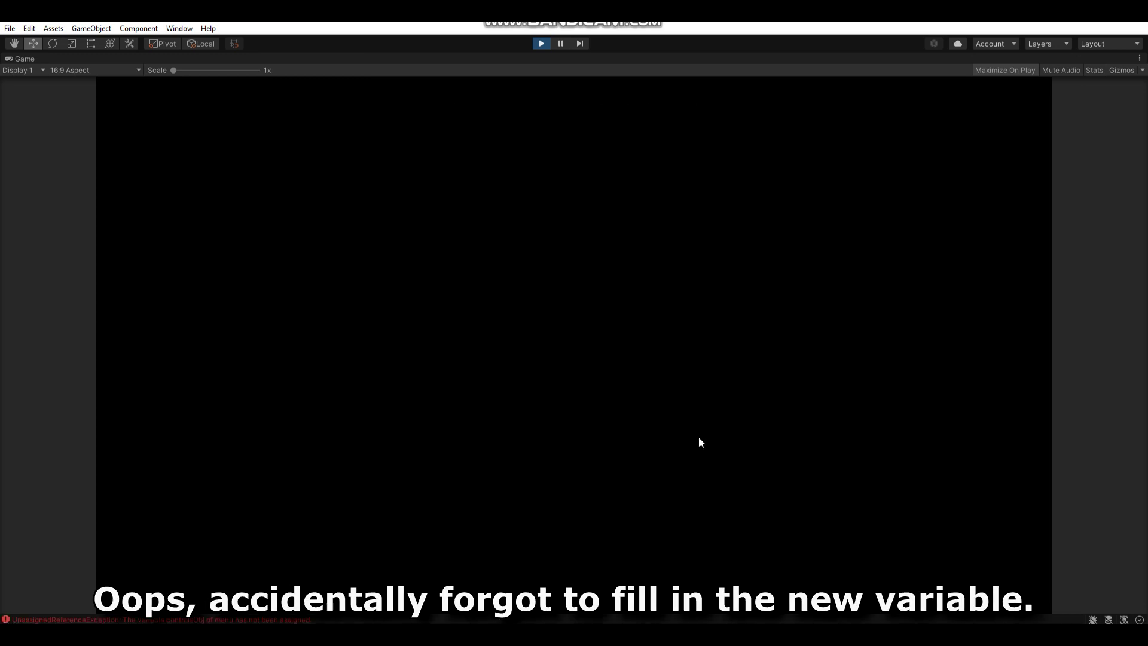
{"action": "left_click", "coordinate": [544, 44]}
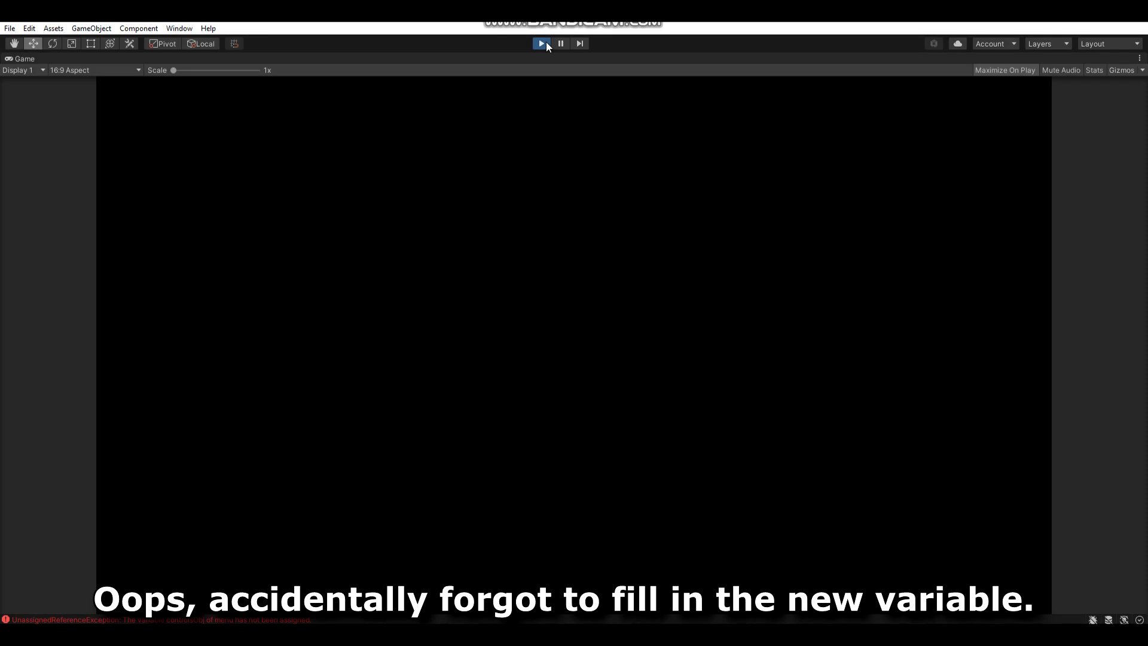
{"action": "left_click", "coordinate": [110, 110]}
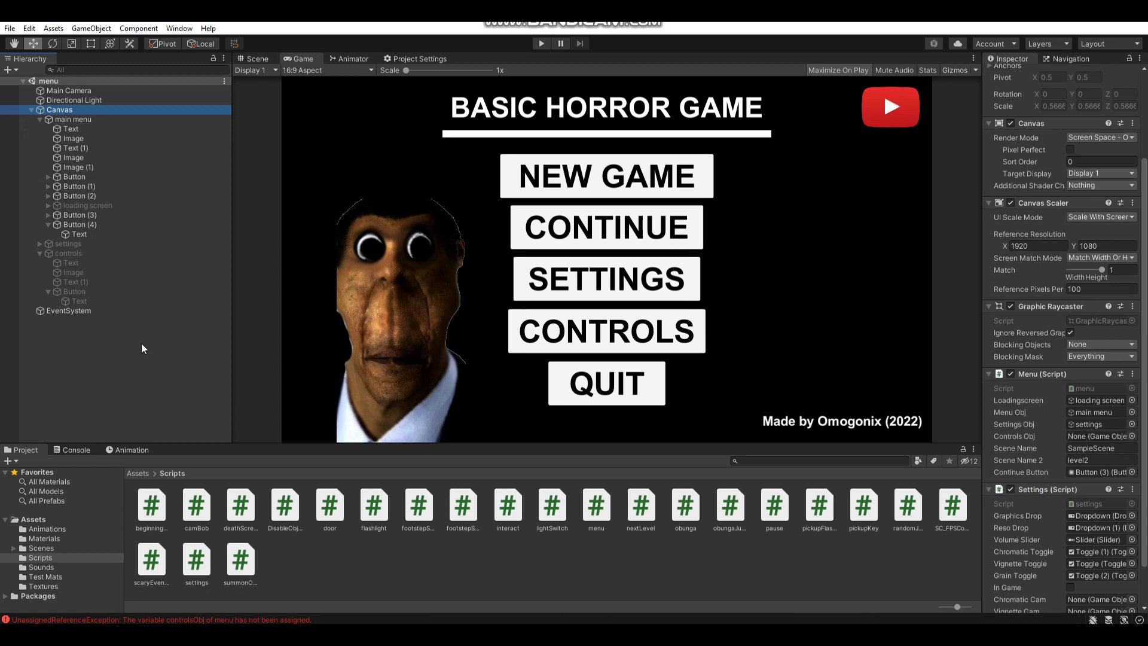
Assign 'controls' to the Menu script's Controls Obj field, save the scene, and play again.
{"action": "left_click_drag", "start_coordinate": [120, 253], "coordinate": [872, 439]}
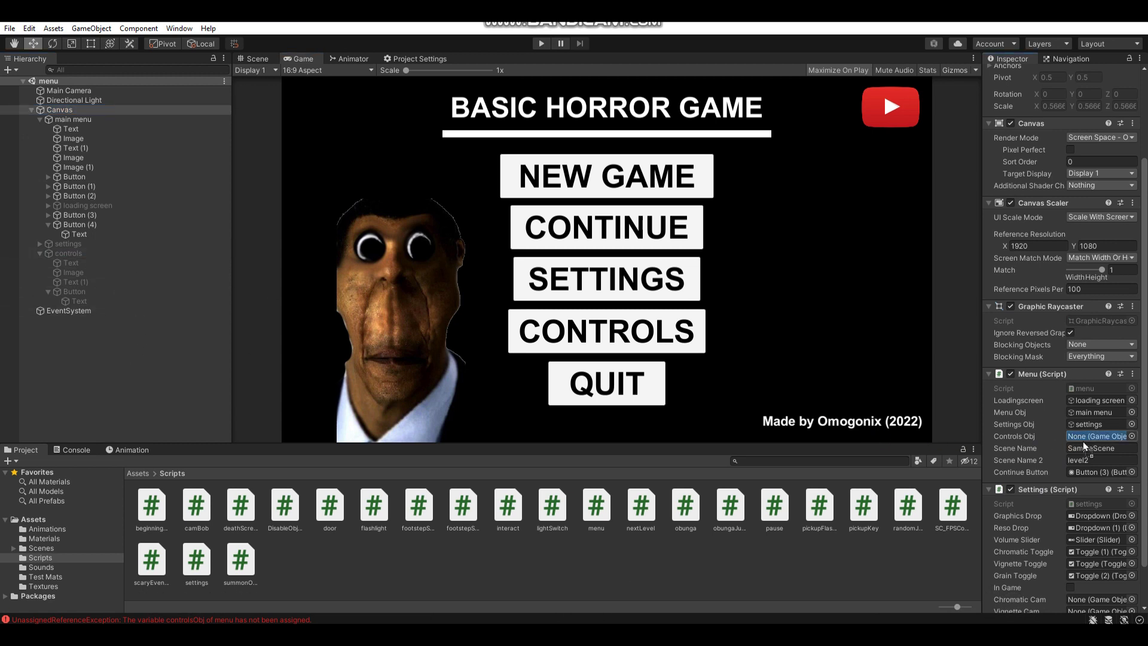
{"action": "left_click_drag", "start_coordinate": [1087, 437], "coordinate": [1087, 437]}
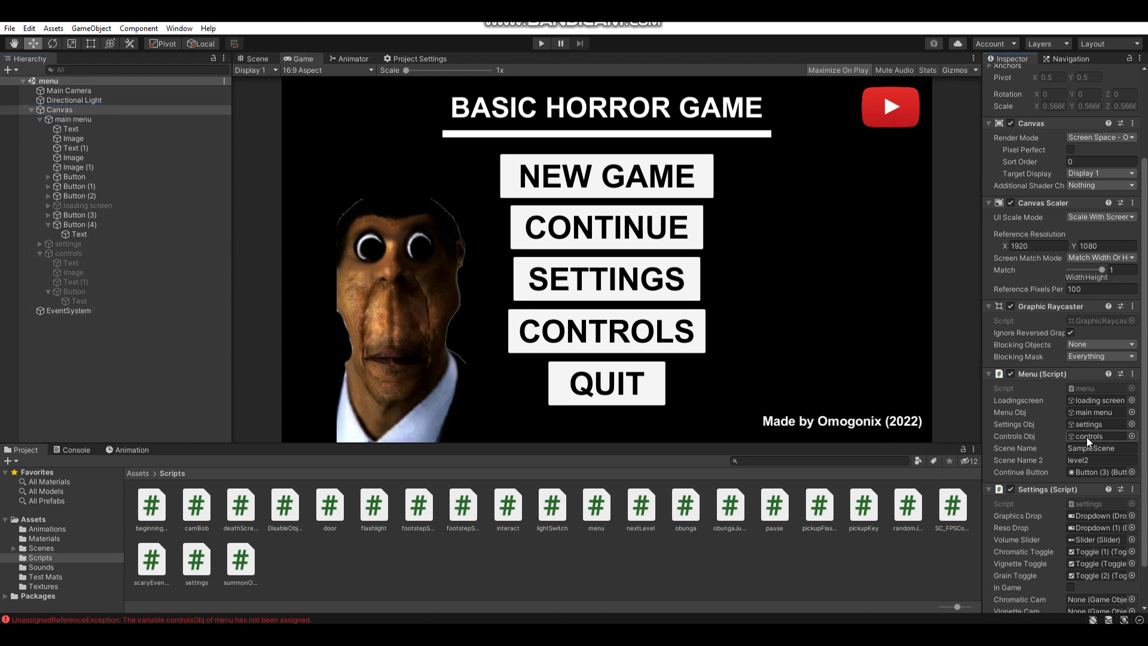
{"action": "left_click", "coordinate": [9, 28]}
{"action": "left_click", "coordinate": [26, 88]}
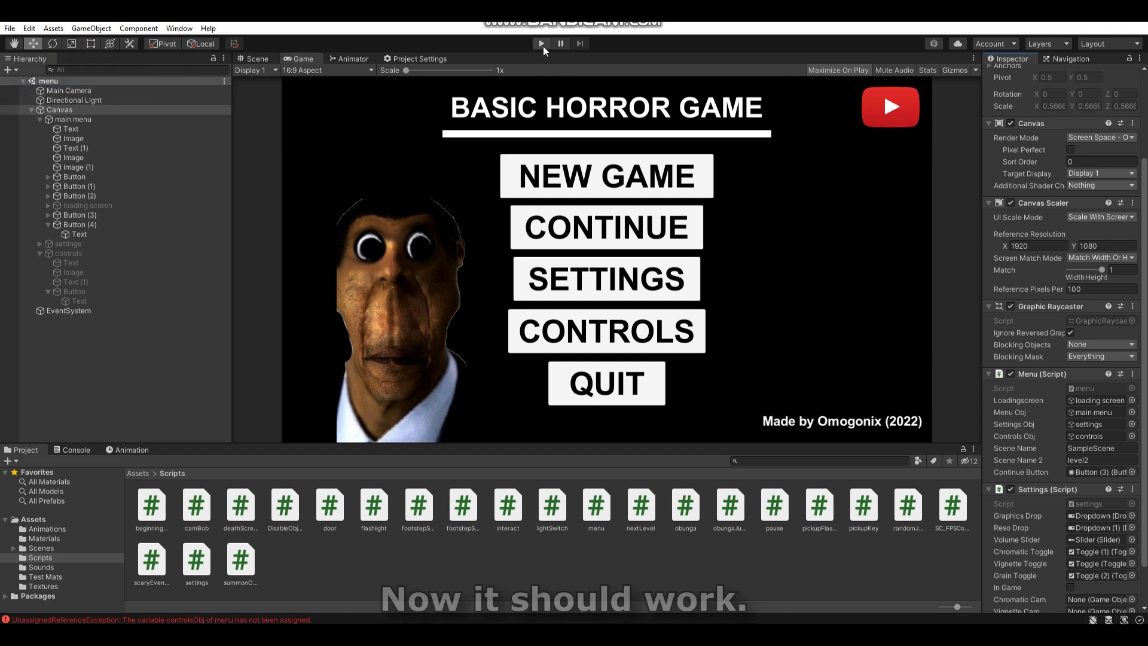
{"action": "left_click", "coordinate": [541, 44]}
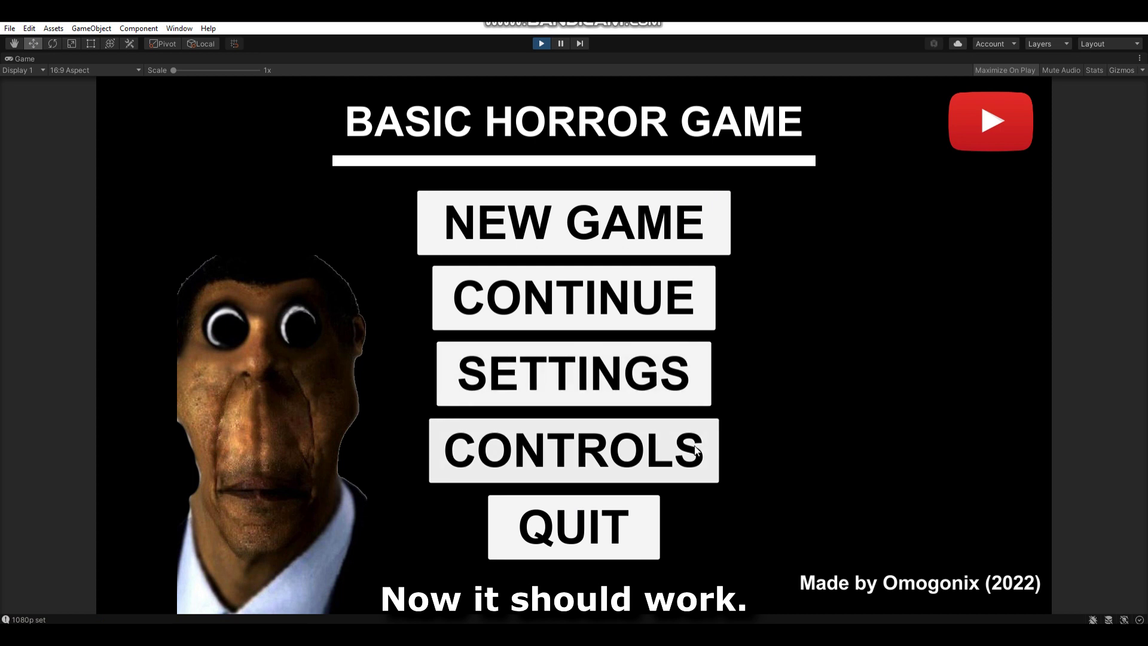
Check the CONTROLS key-bindings screen, return to the main menu, then open Settings.
{"action": "left_click", "coordinate": [695, 449]}
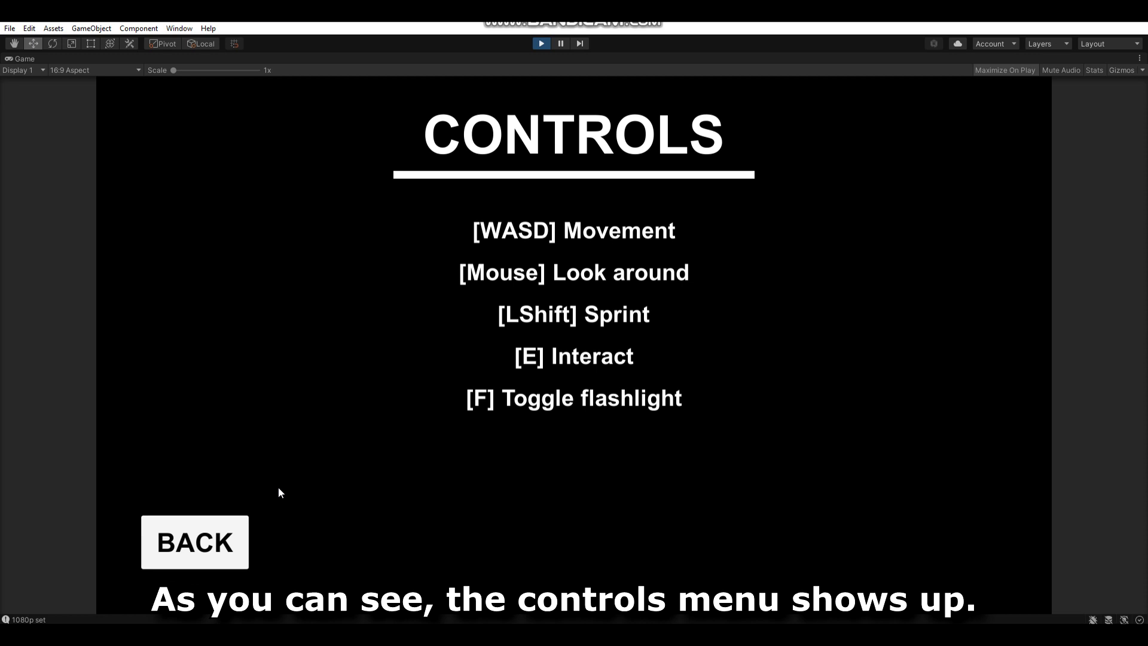
{"action": "left_click", "coordinate": [228, 532]}
{"action": "left_click", "coordinate": [502, 390]}
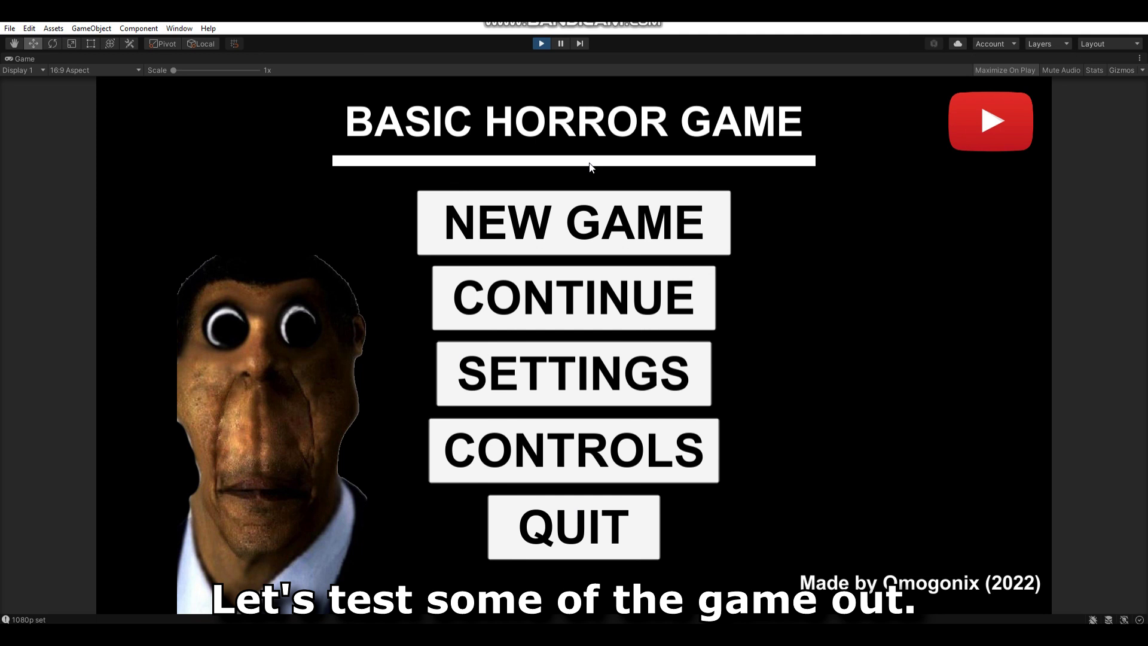
Start a NEW GAME, pick up the flashlight, open the door and flip the light switch.
{"action": "left_click", "coordinate": [590, 216]}
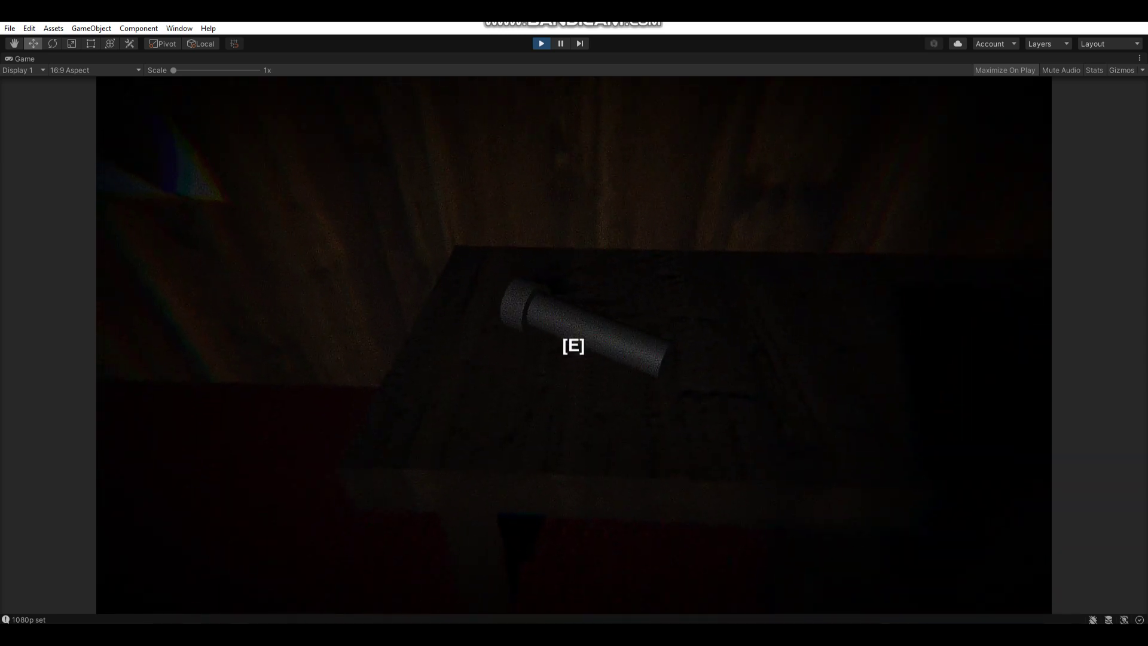
{"action": "key", "text": "e"}
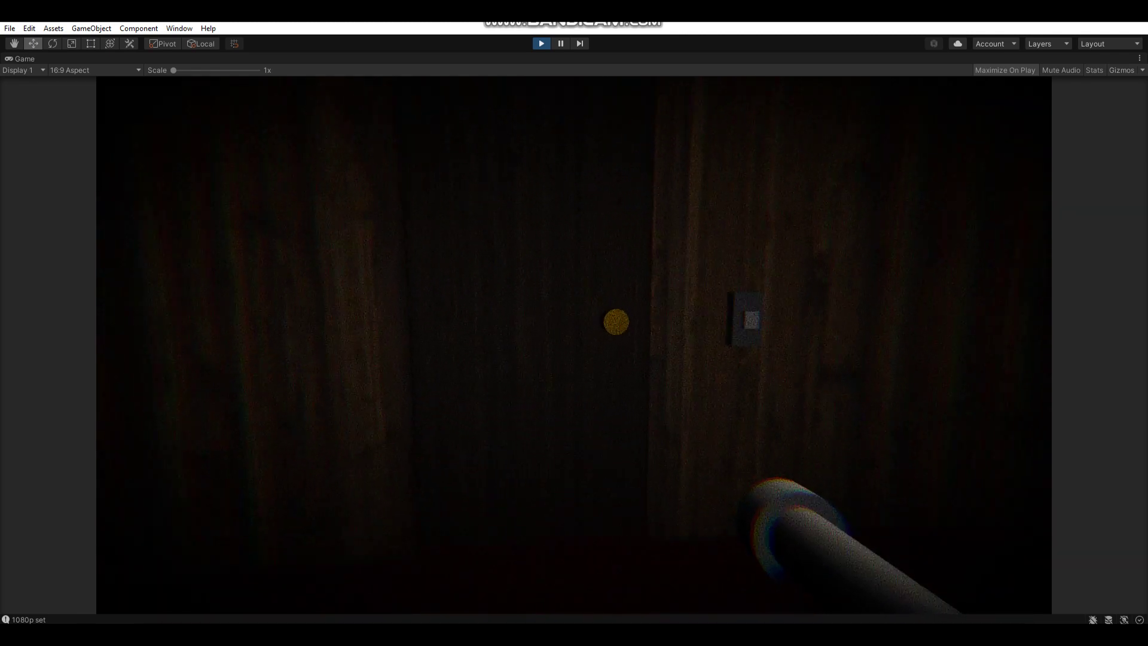
{"action": "key", "text": "e"}
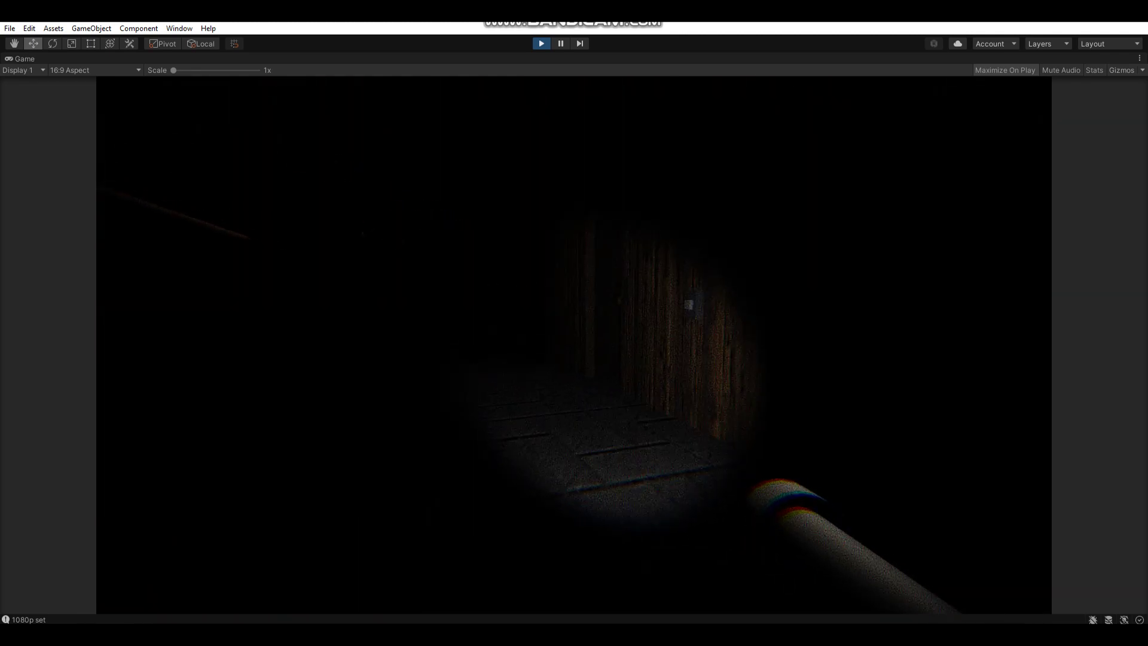
{"action": "key", "text": "e"}
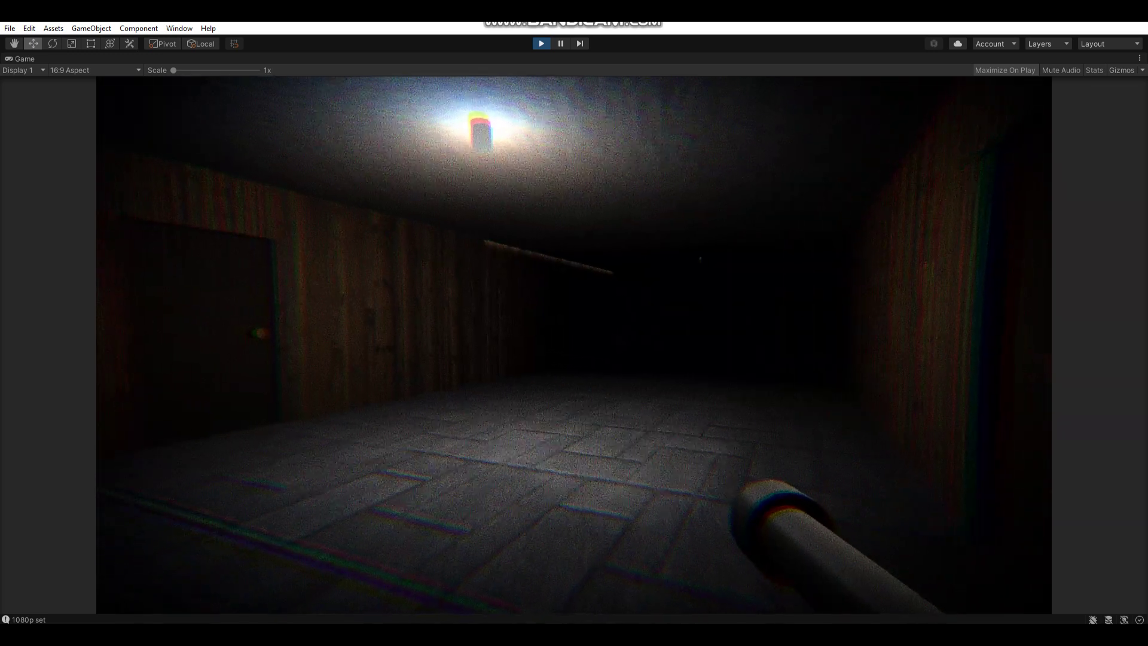
Set the in-game Graphics Quality to High and resume playing.
{"action": "key", "text": "Escape"}
{"action": "left_click", "coordinate": [554, 338]}
{"action": "left_click", "coordinate": [242, 285]}
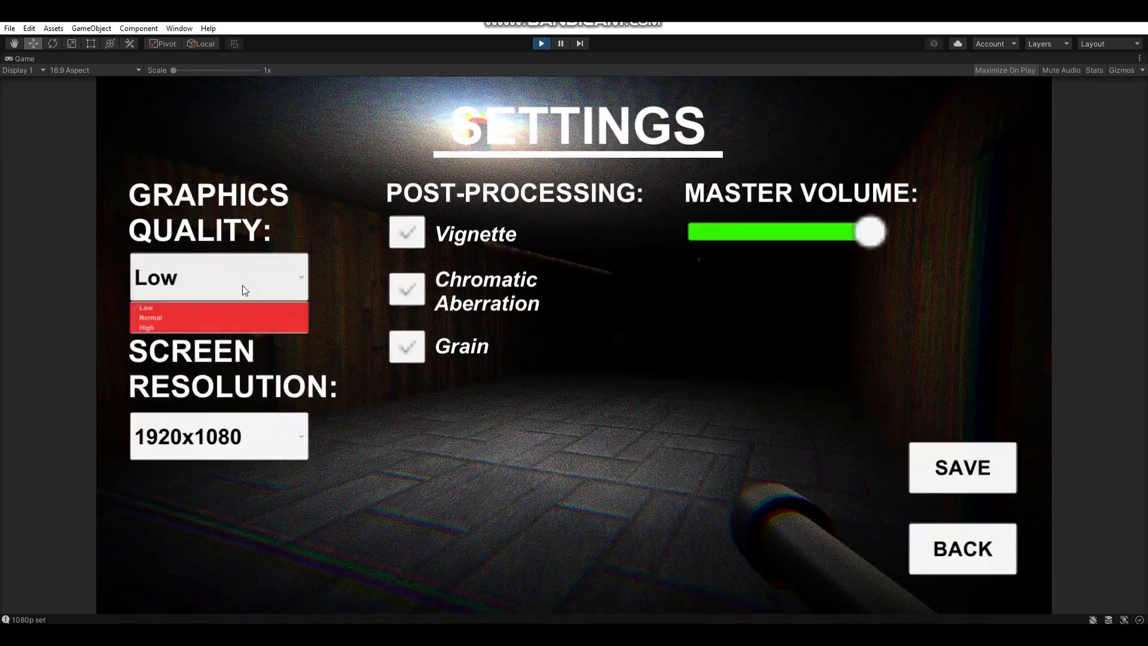
{"action": "left_click", "coordinate": [185, 329]}
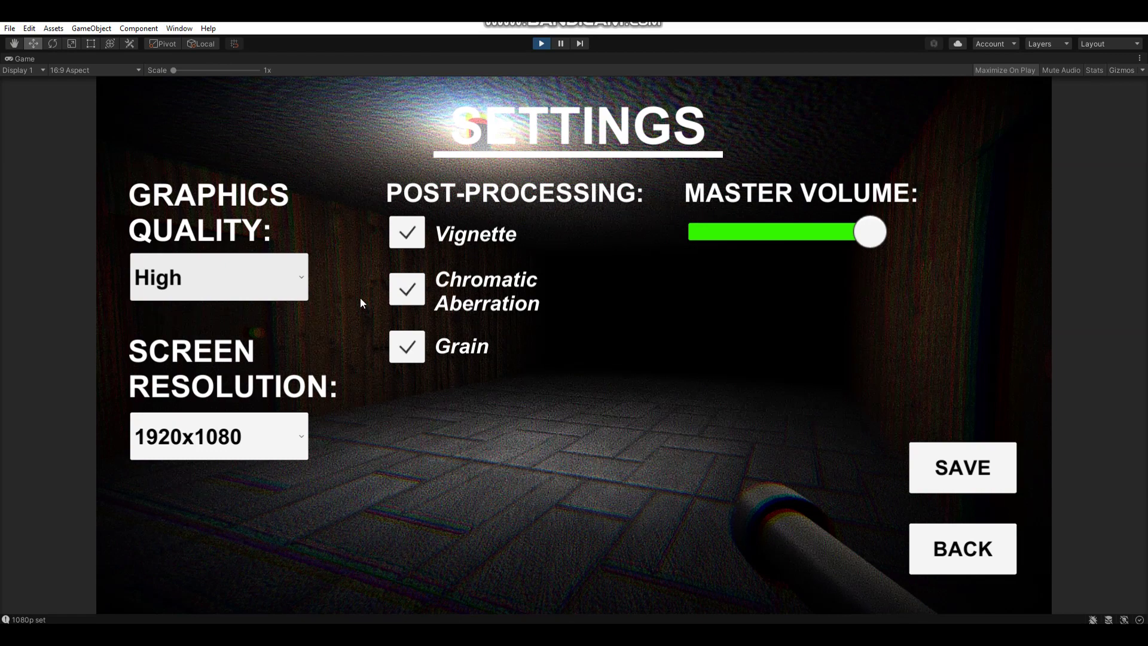
{"action": "key", "text": "Escape"}
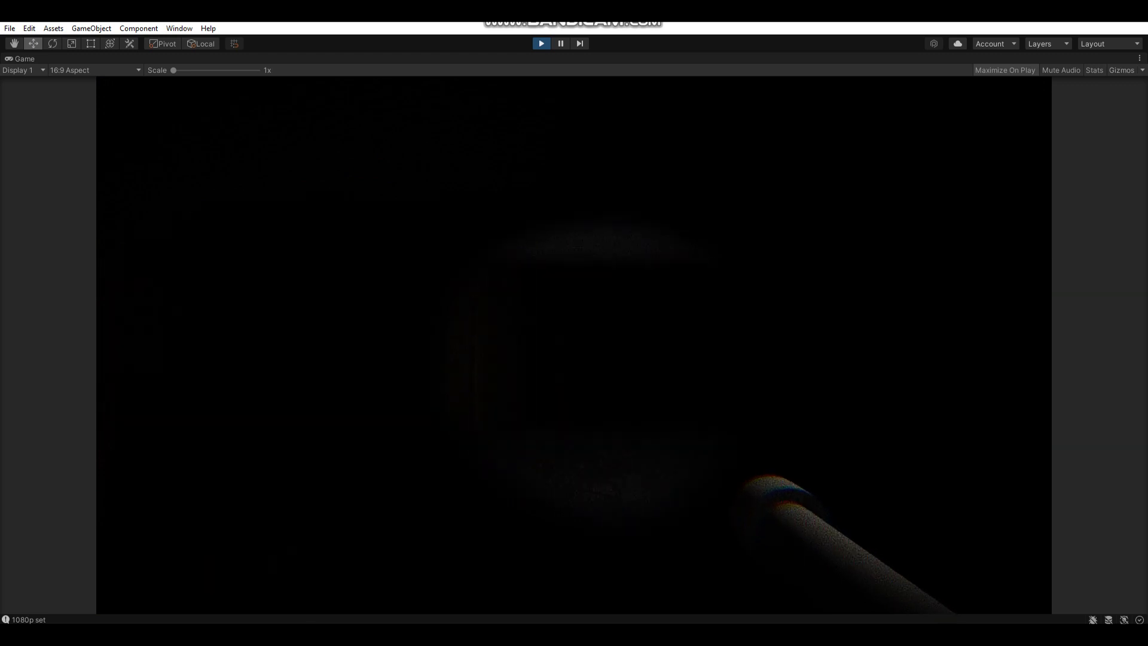
Turn off Chromatic Aberration in the pause-menu settings and resume.
{"action": "key", "text": "Escape"}
{"action": "left_click", "coordinate": [535, 333]}
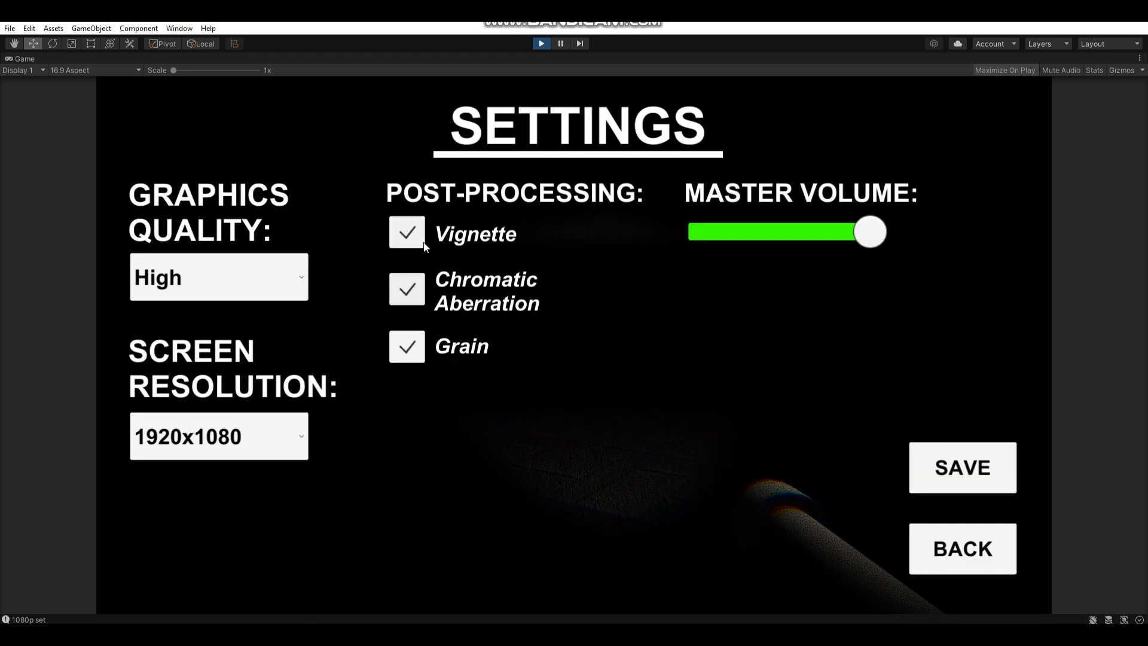
{"action": "left_click", "coordinate": [407, 290]}
{"action": "key", "text": "Escape"}
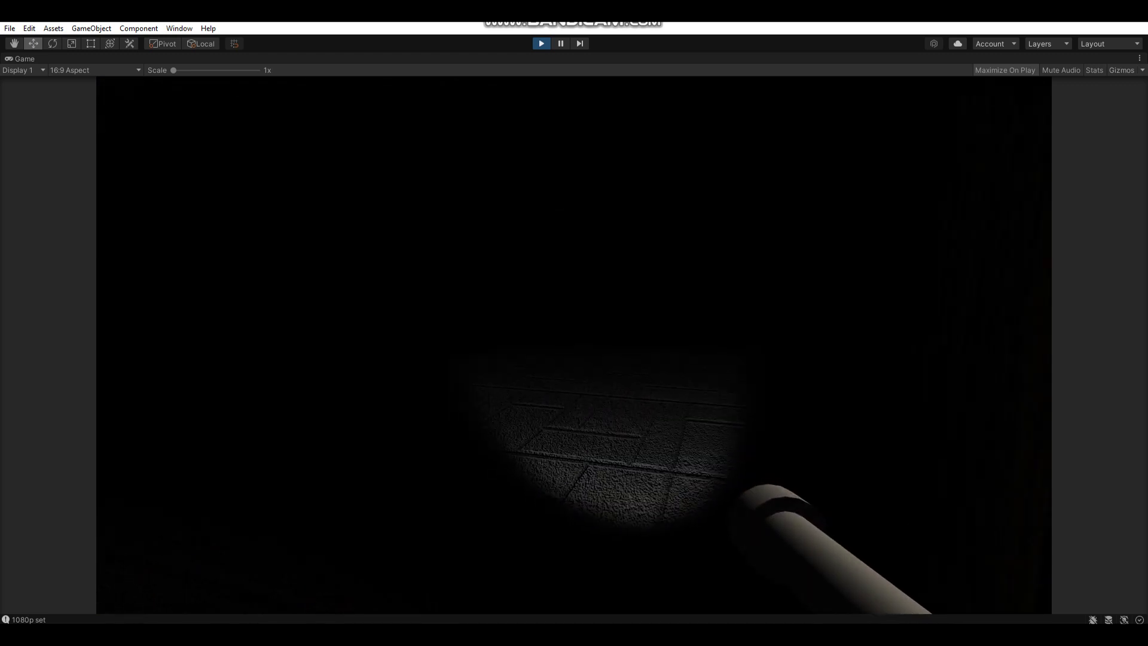
Open the wooden doors, switch on room lights and walk into the blood-trail corridor.
{"action": "key", "text": "e"}
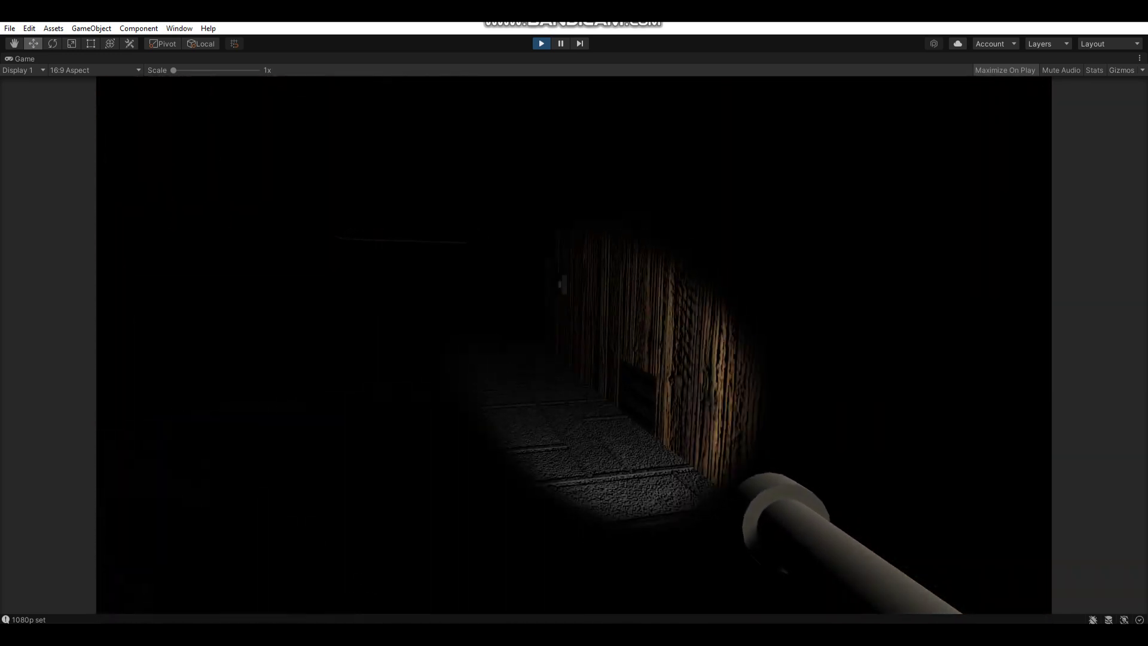
{"action": "key", "text": "e"}
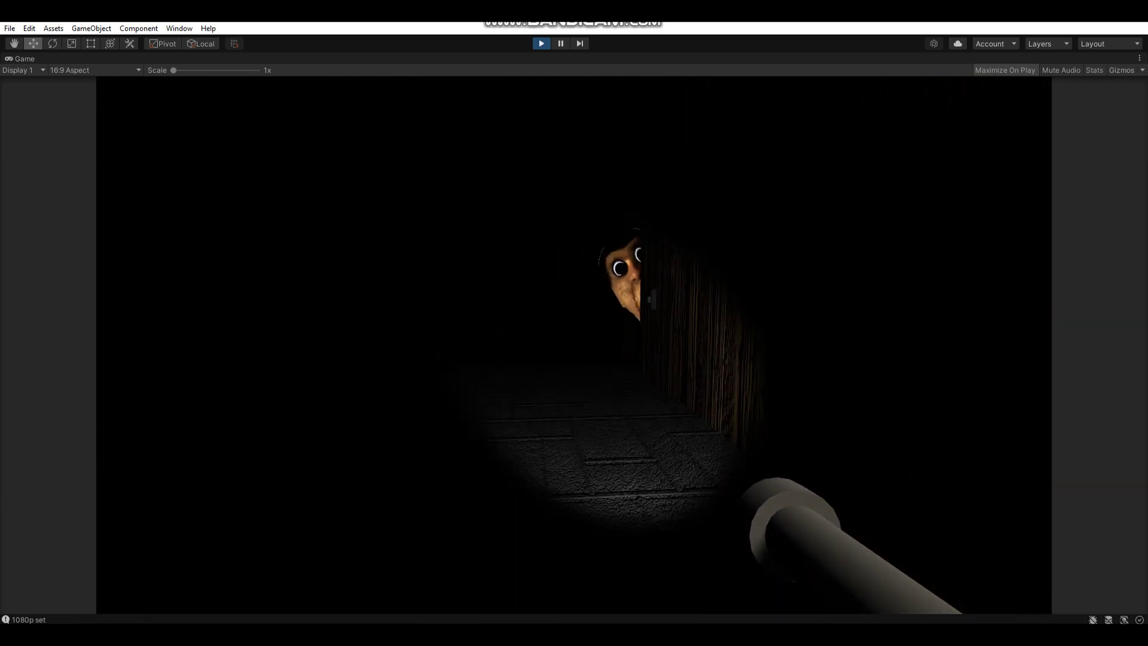
{"action": "key", "text": "e"}
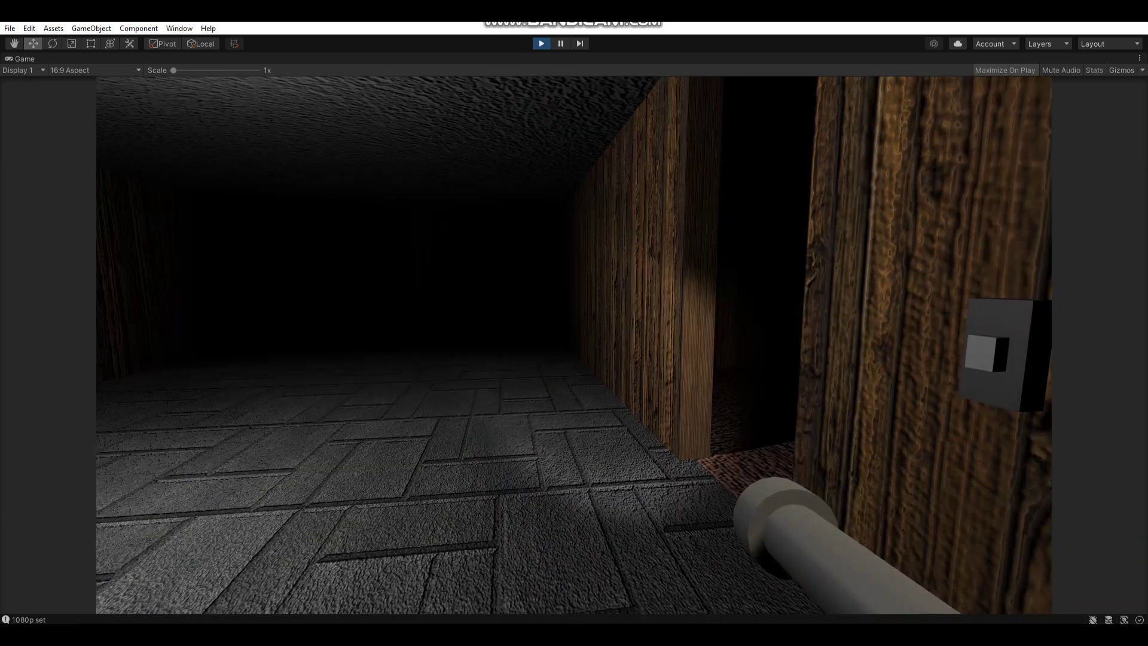
{"action": "key", "text": "w"}
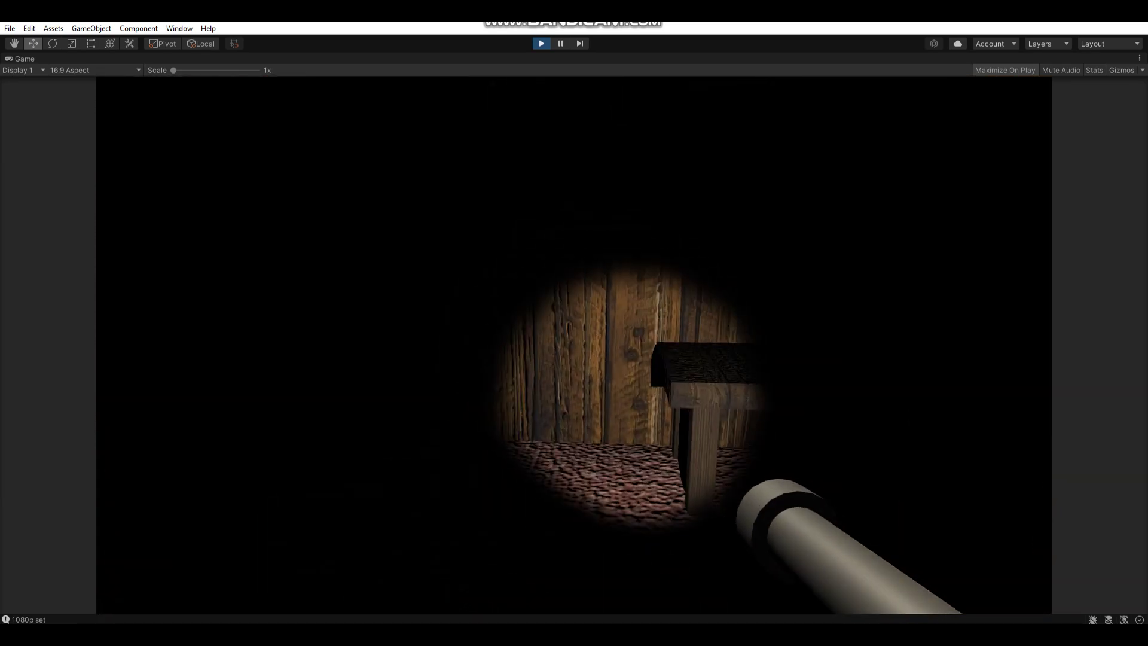
{"action": "key", "text": "e"}
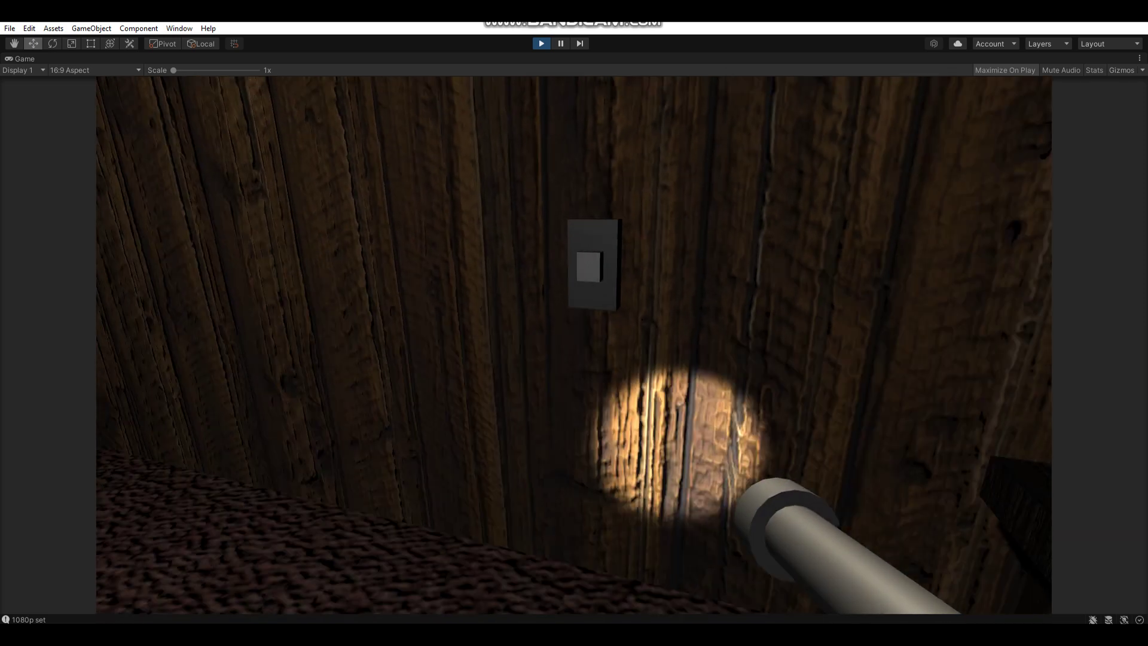
{"action": "key", "text": "w"}
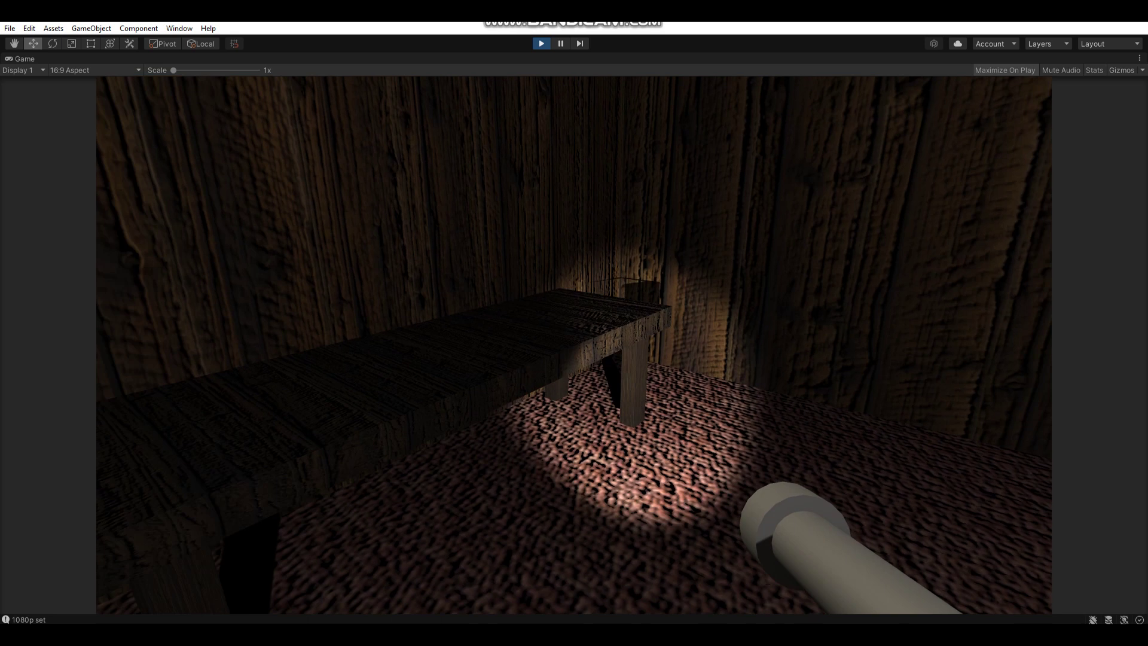
{"action": "key", "text": "w"}
{"action": "key", "text": "w"}
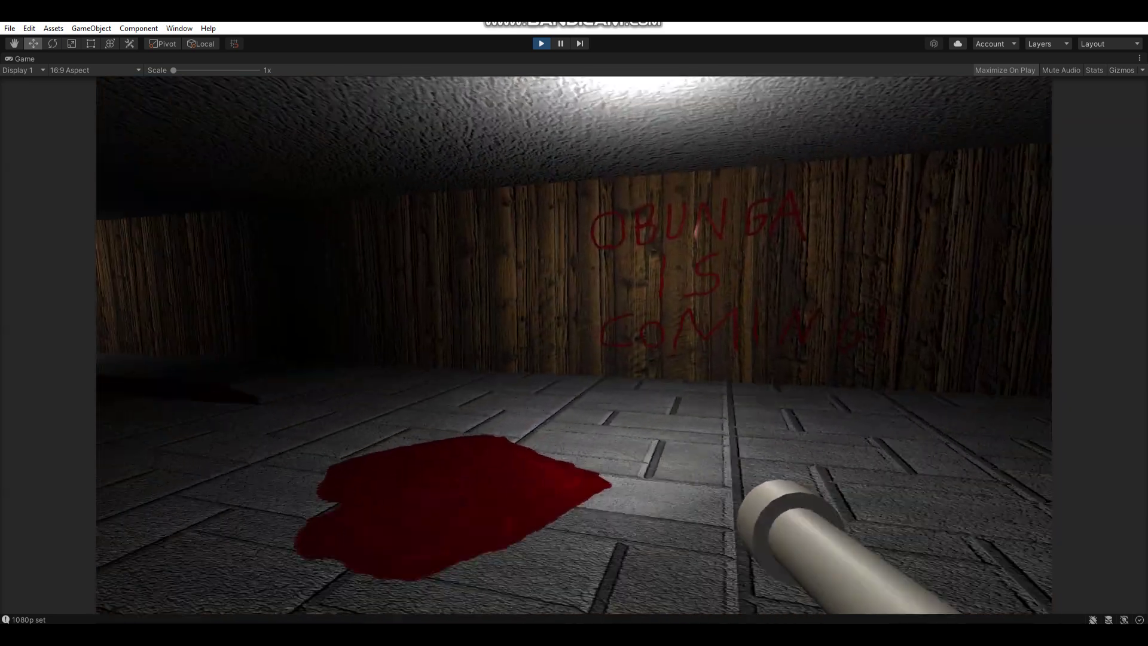
{"action": "key", "text": "w"}
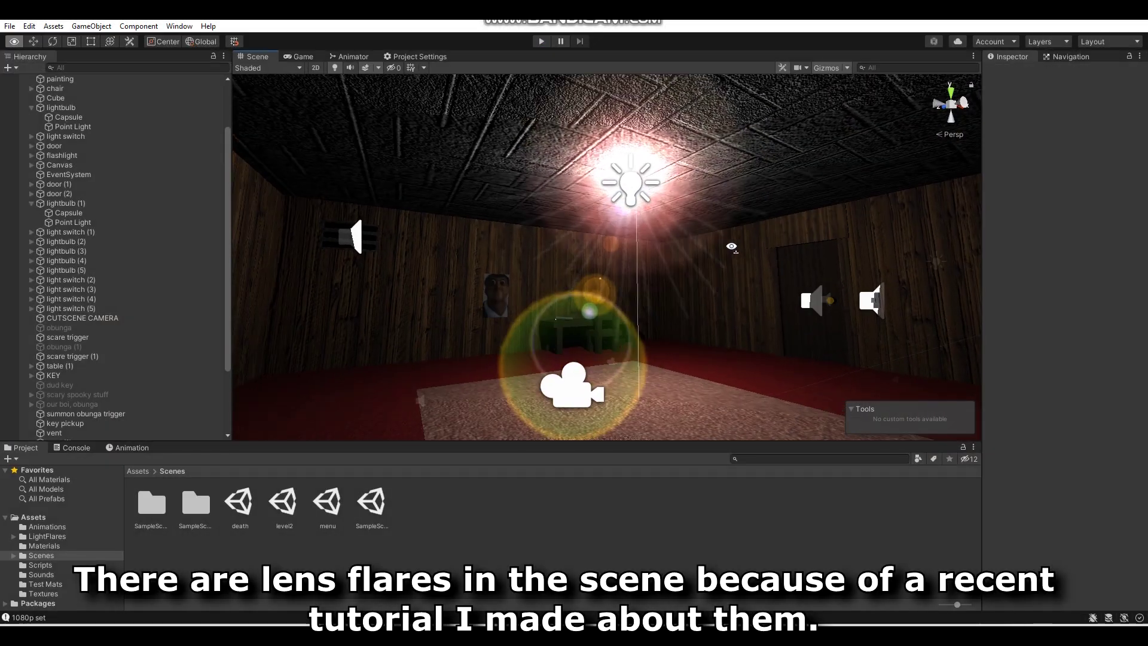
Fly the Scene view camera down the level's corridors toward a side passage.
{"action": "right_click_drag", "start_coordinate": [813, 272], "coordinate": [792, 257]}
{"action": "key", "text": "w"}
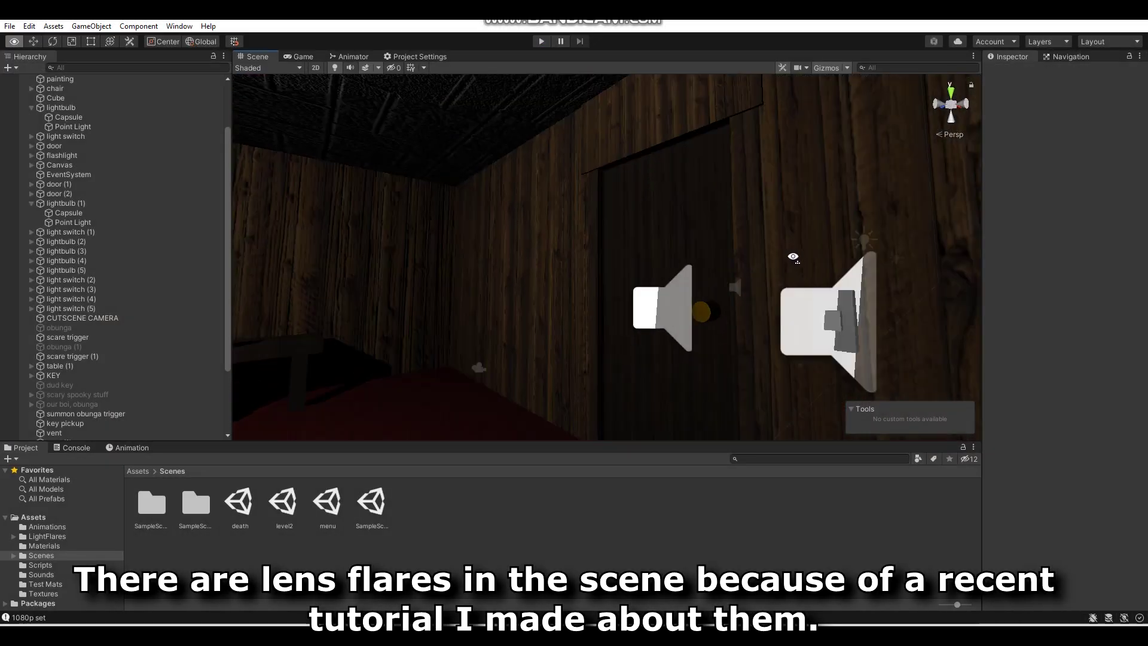
{"action": "key", "text": "w"}
{"action": "mouse_move", "coordinate": [907, 265]}
{"action": "right_mouse_down"}
{"action": "mouse_move", "coordinate": [821, 231]}
{"action": "mouse_move", "coordinate": [803, 251]}
{"action": "right_mouse_up"}
{"action": "key", "text": "w"}
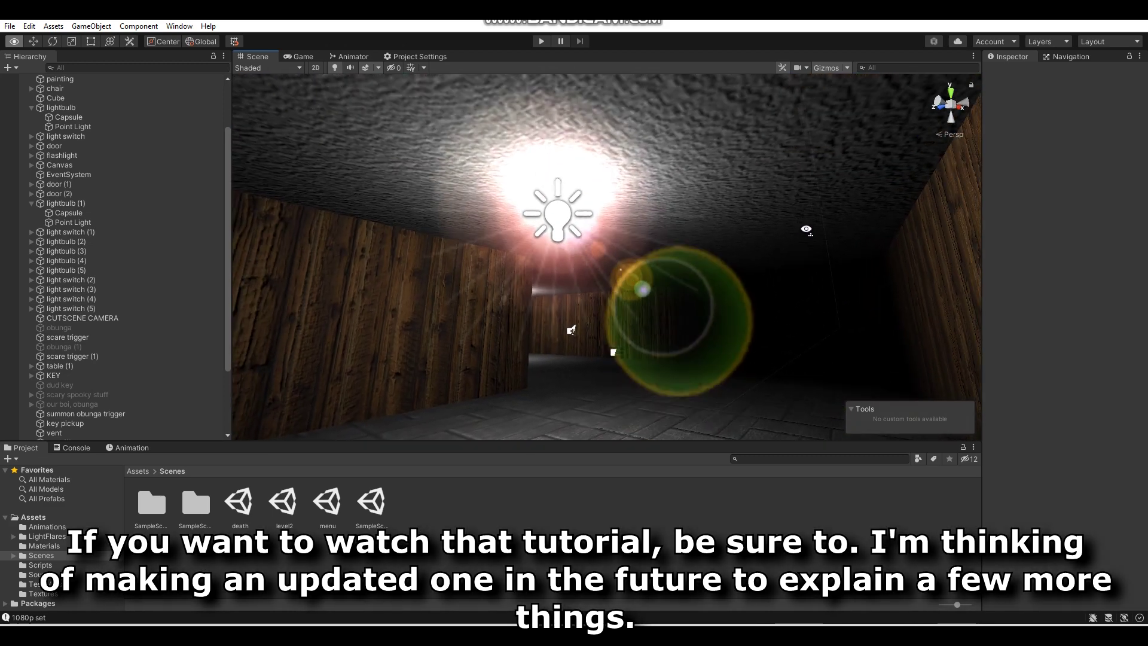
{"action": "mouse_move", "coordinate": [804, 250]}
{"action": "right_mouse_down"}
{"action": "mouse_move", "coordinate": [924, 245]}
{"action": "mouse_move", "coordinate": [296, 262]}
{"action": "right_mouse_up"}
Open the level2 scene and orbit around its empty view.
{"action": "double_click", "coordinate": [281, 506]}
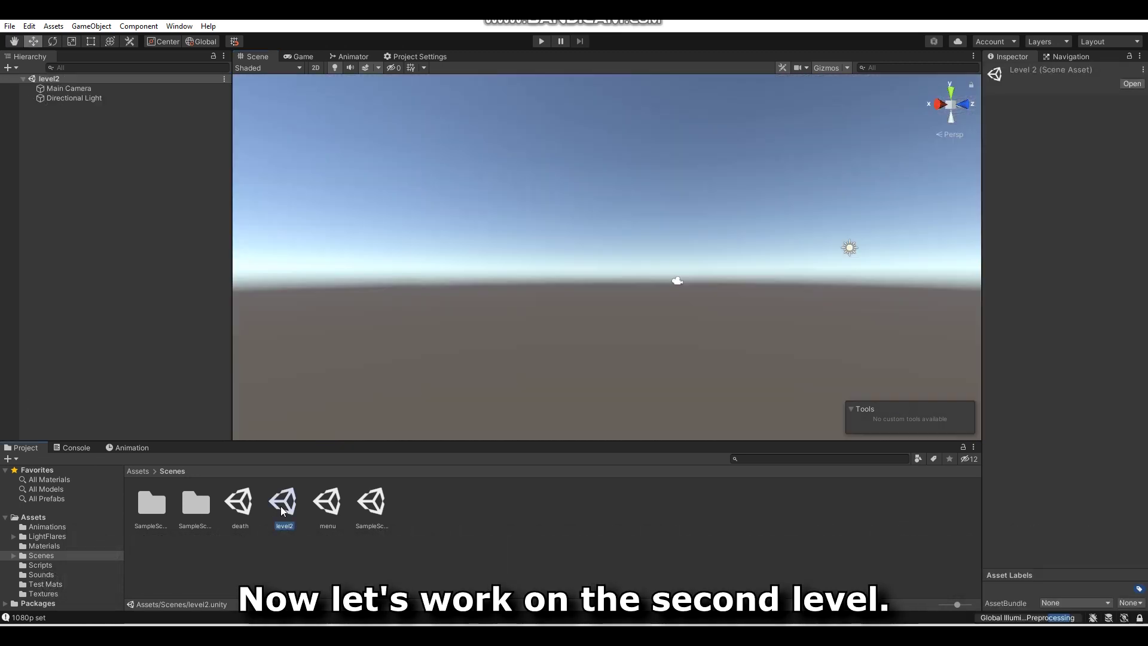
{"action": "mouse_move", "coordinate": [536, 317]}
{"action": "right_mouse_down"}
{"action": "mouse_move", "coordinate": [800, 307]}
{"action": "mouse_move", "coordinate": [863, 371]}
{"action": "right_mouse_up"}
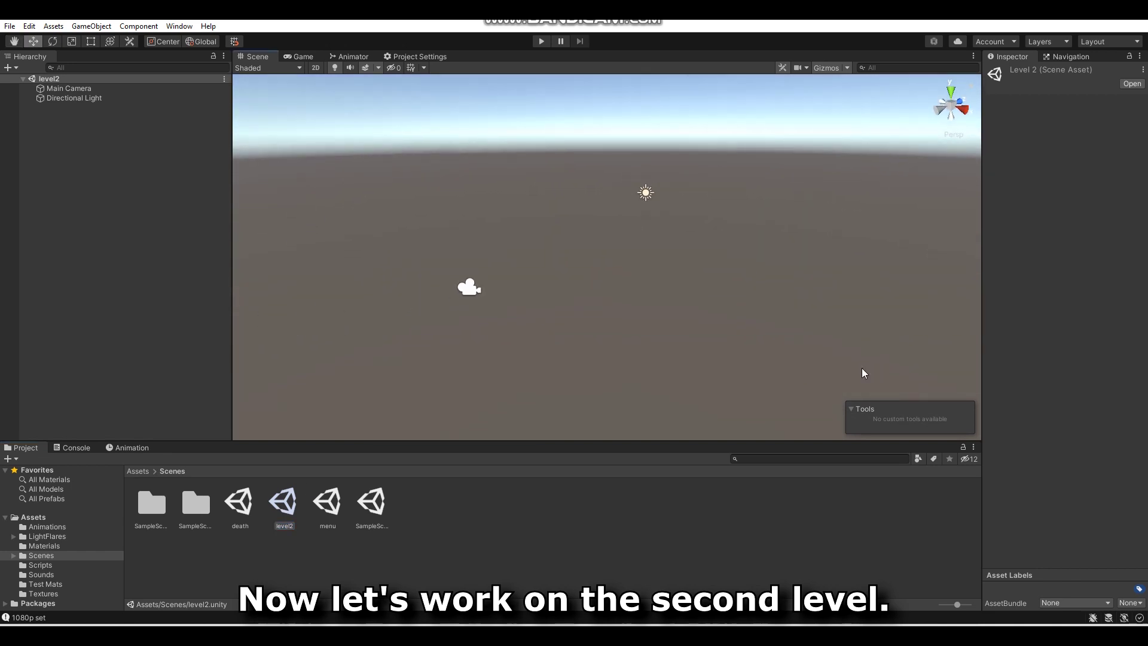
{"action": "right_click_drag", "start_coordinate": [676, 236], "coordinate": [723, 227]}
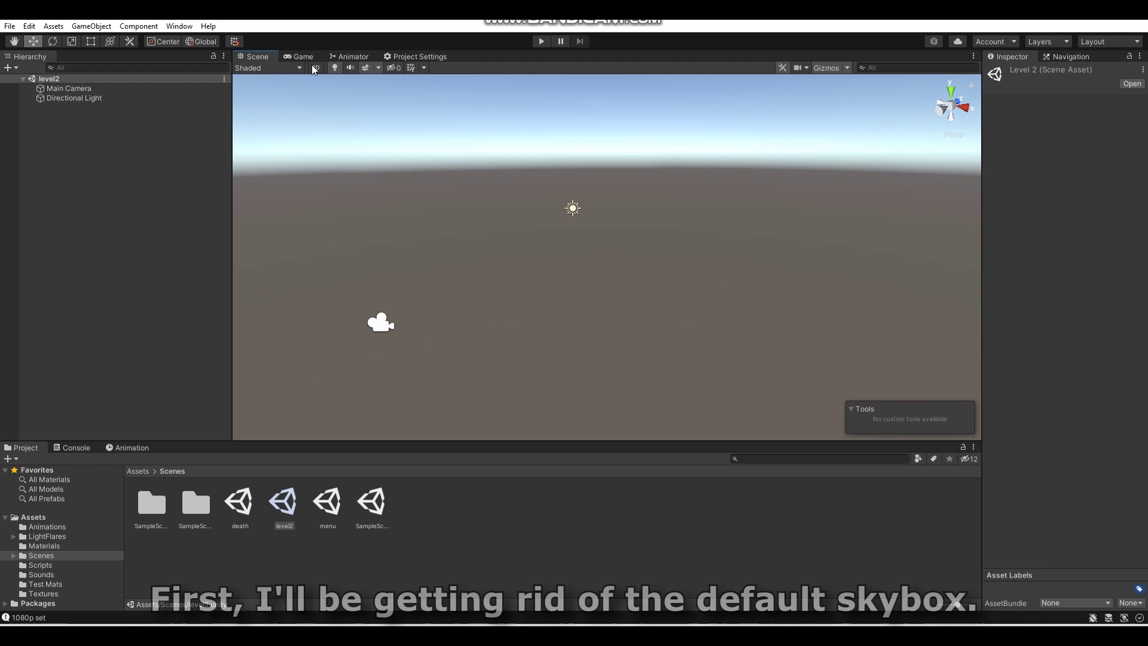
Set the Lighting window's Environment Skybox Material to None, then close Lighting.
{"action": "left_click", "coordinate": [178, 26]}
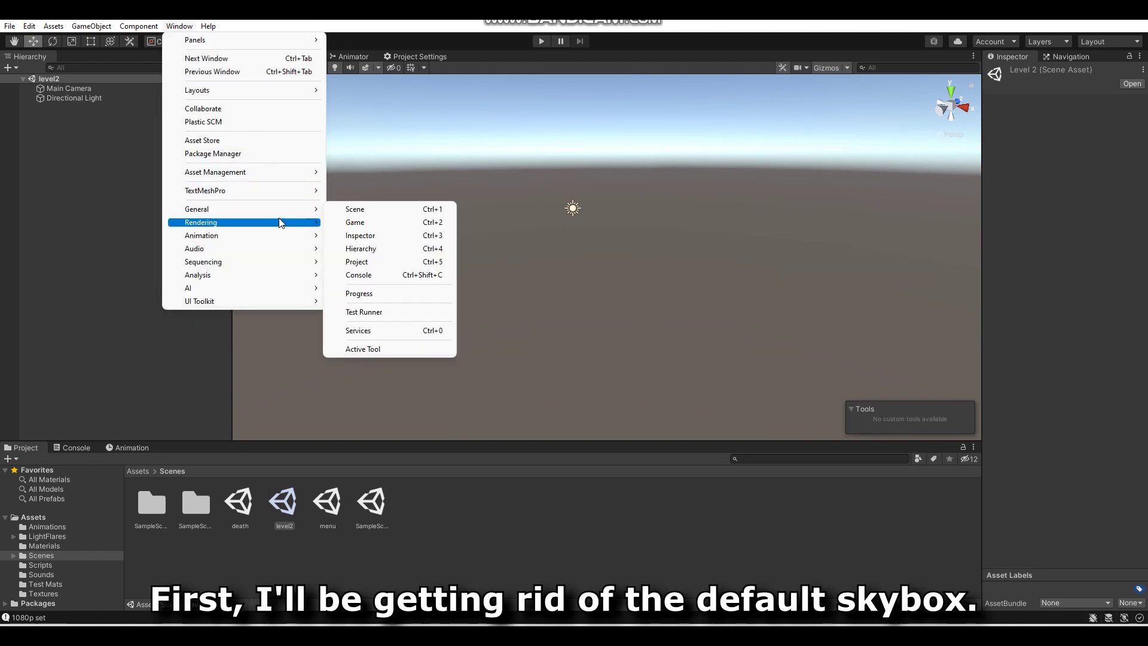
{"action": "mouse_move", "coordinate": [293, 223]}
{"action": "left_click", "coordinate": [346, 220]}
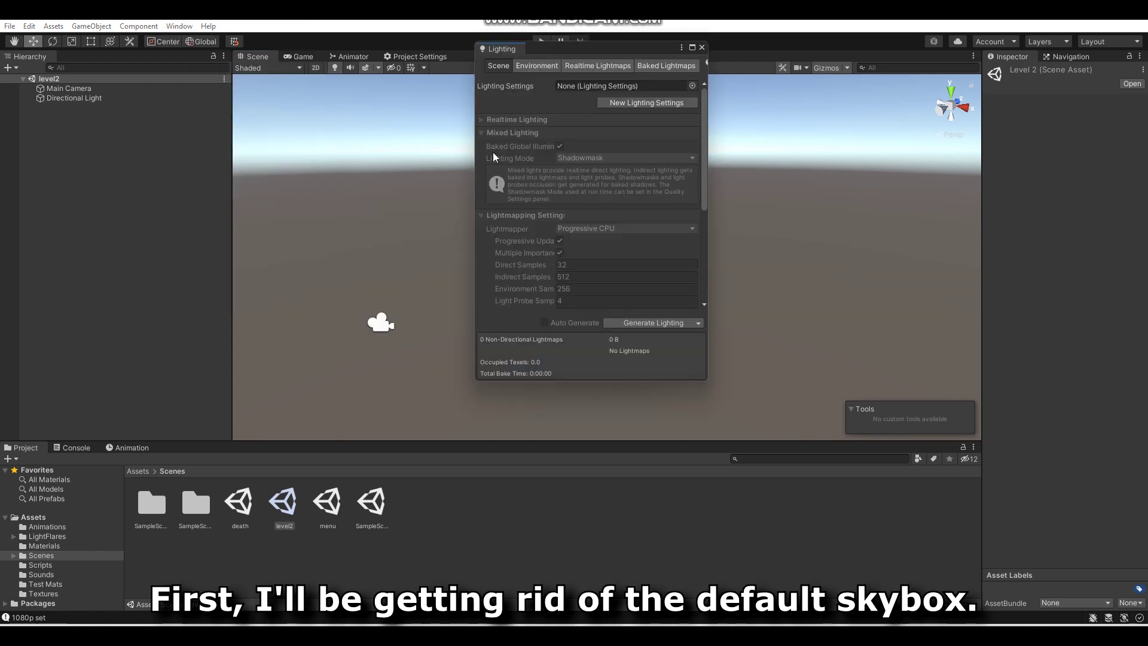
{"action": "left_click", "coordinate": [549, 65]}
{"action": "left_click", "coordinate": [692, 99]}
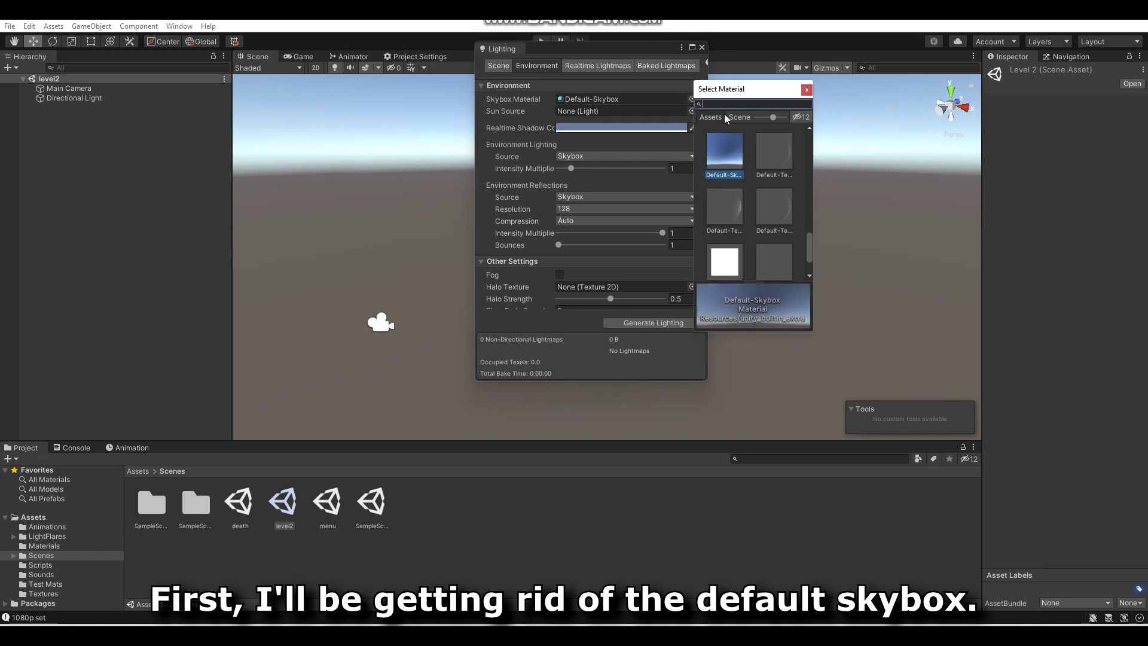
{"action": "left_click_drag", "start_coordinate": [810, 239], "coordinate": [812, 127]}
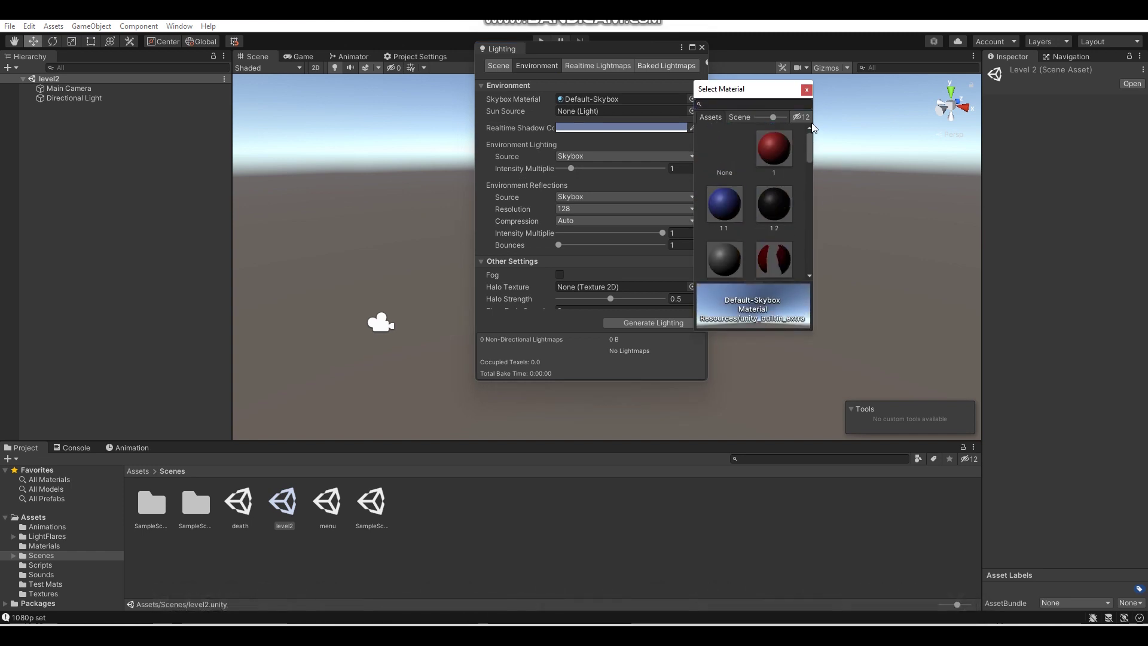
{"action": "double_click", "coordinate": [735, 149]}
{"action": "left_click", "coordinate": [702, 48]}
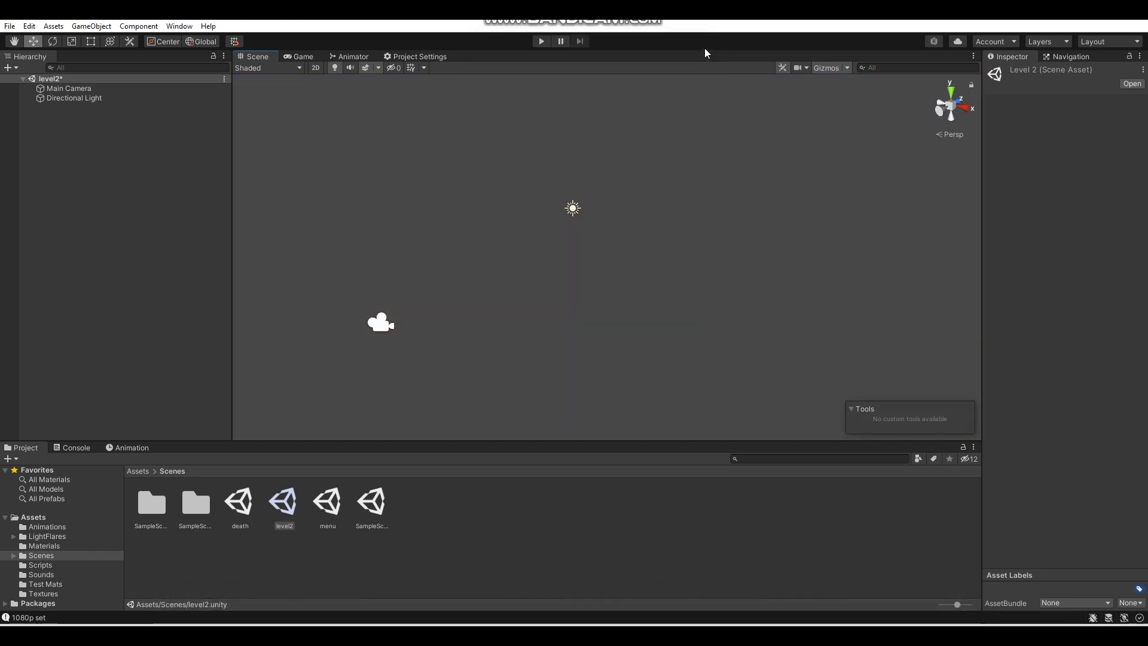
Delete the default Main Camera and add a cube at the world origin.
{"action": "left_click", "coordinate": [159, 88]}
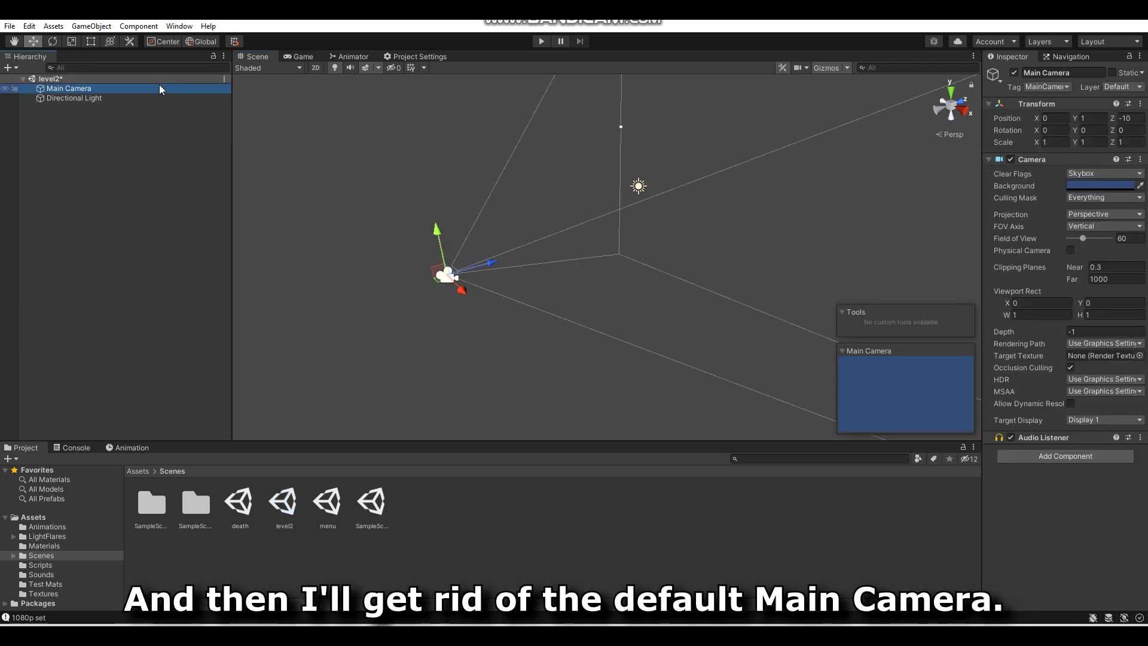
{"action": "key", "text": "Delete"}
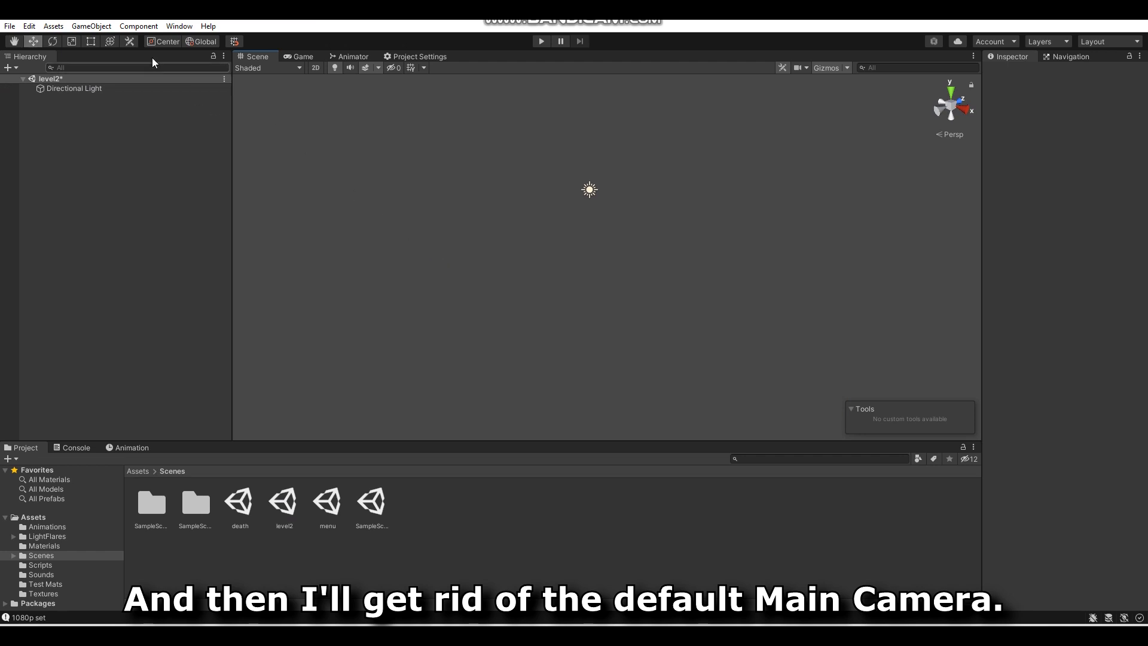
{"action": "left_click", "coordinate": [91, 26]}
{"action": "mouse_move", "coordinate": [150, 79]}
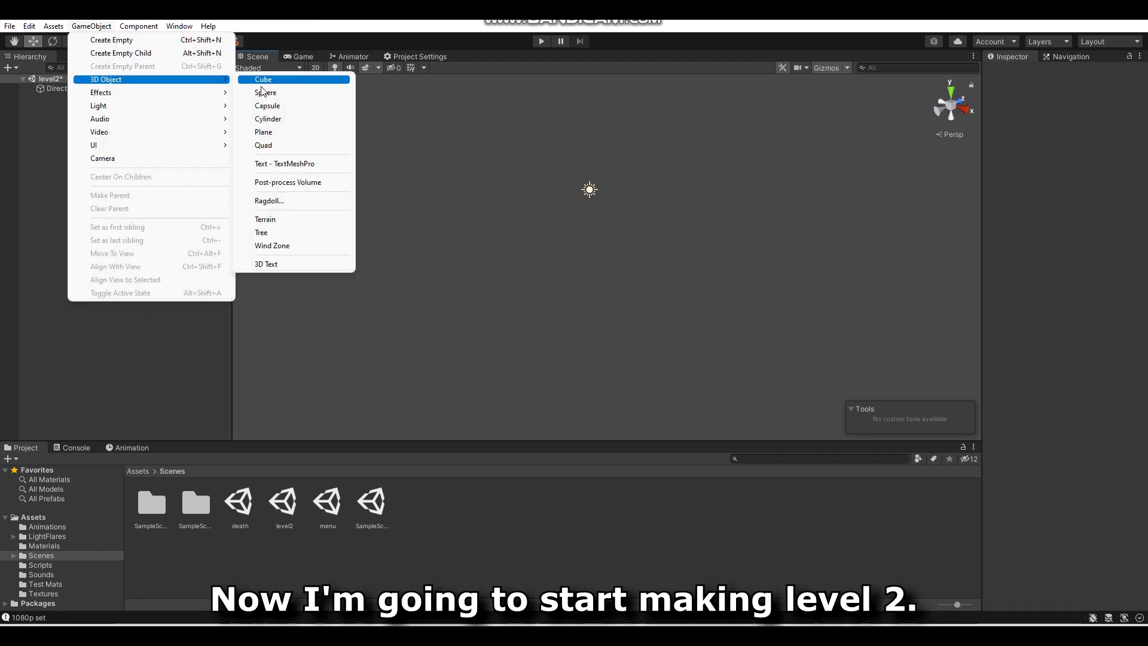
{"action": "left_click", "coordinate": [280, 79]}
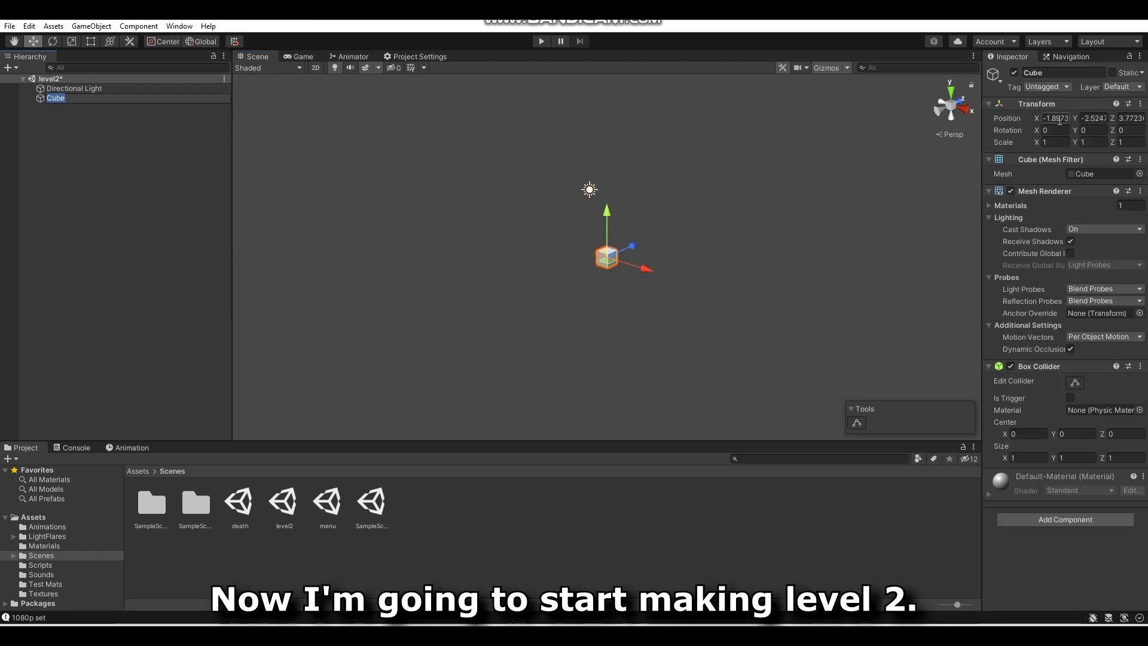
{"action": "left_click", "coordinate": [1059, 119]}
{"action": "key", "text": "BackSpace"}
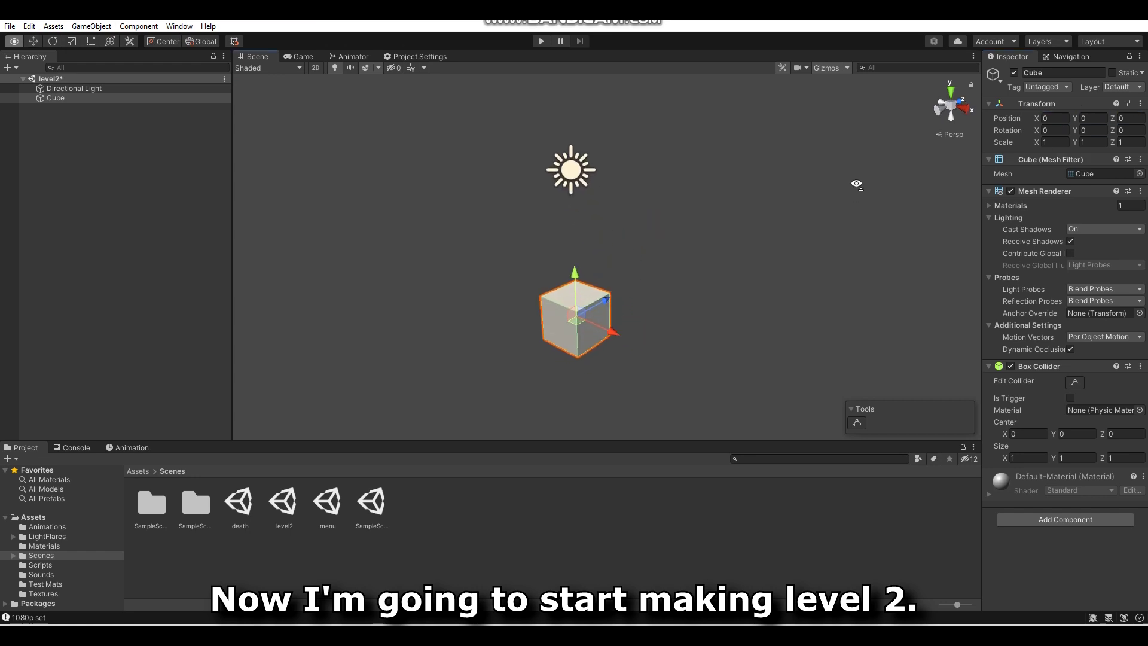
{"action": "right_click_drag", "start_coordinate": [856, 183], "coordinate": [855, 192], "text": "alt"}
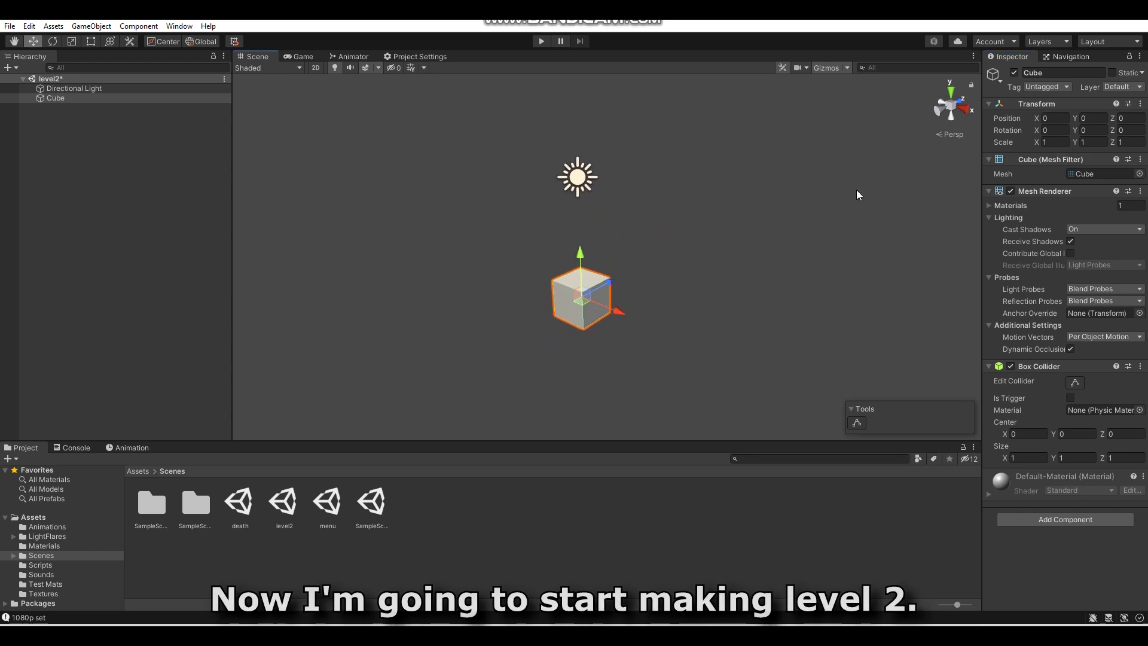
Wrap the Cube in a new empty parent named 'level'.
{"action": "right_click", "coordinate": [74, 101]}
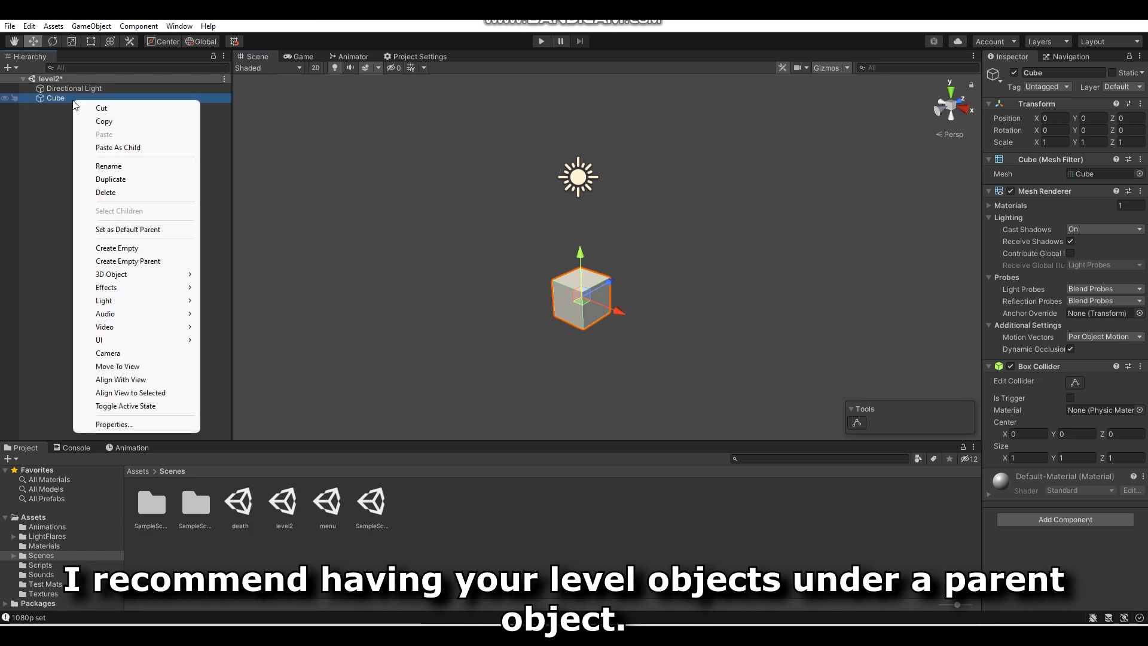
{"action": "left_click", "coordinate": [138, 266]}
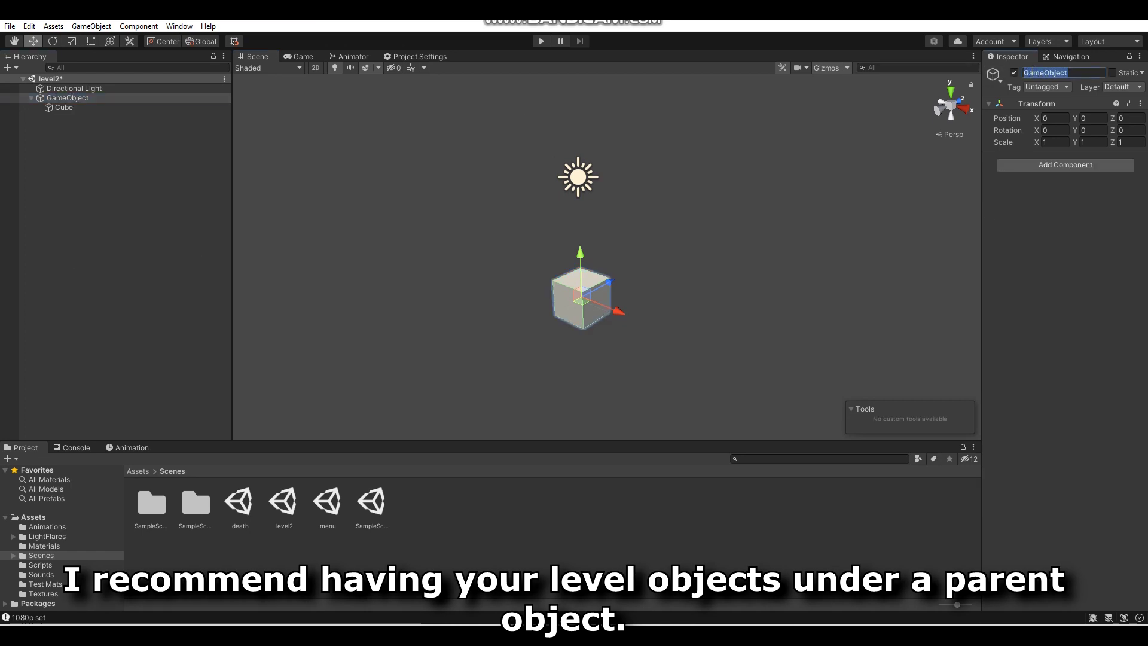
{"action": "type", "text": "level"}
{"action": "key", "text": "Return"}
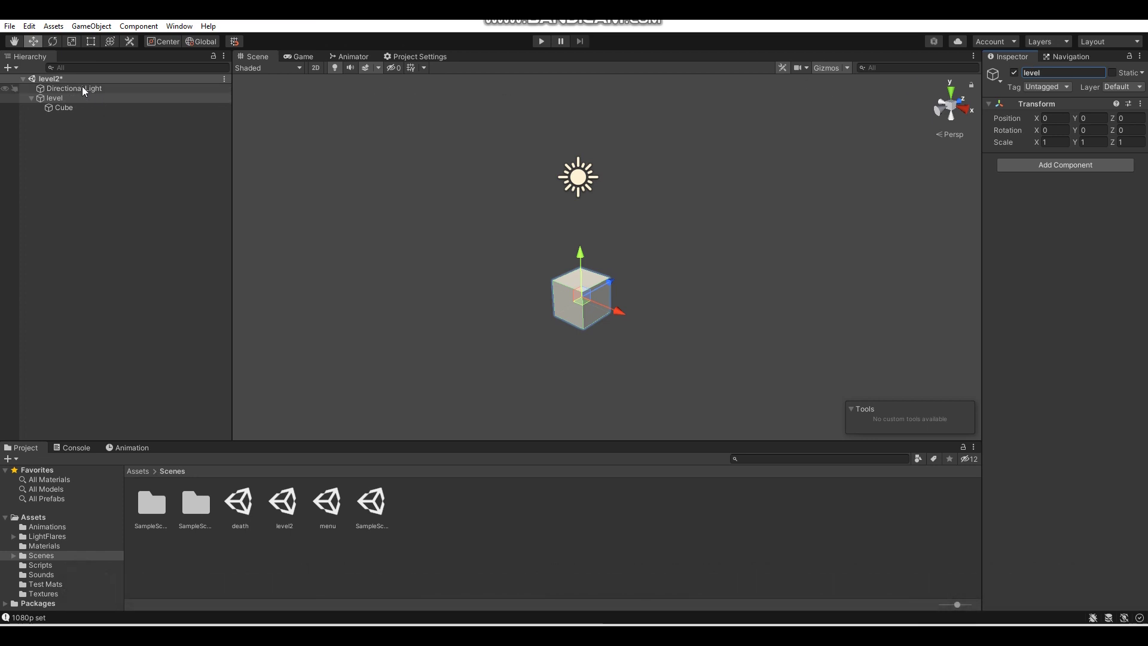
{"action": "left_click", "coordinate": [91, 26]}
Add a capsule named 'player ref size' and lift it to sit on the cube.
{"action": "mouse_move", "coordinate": [128, 80]}
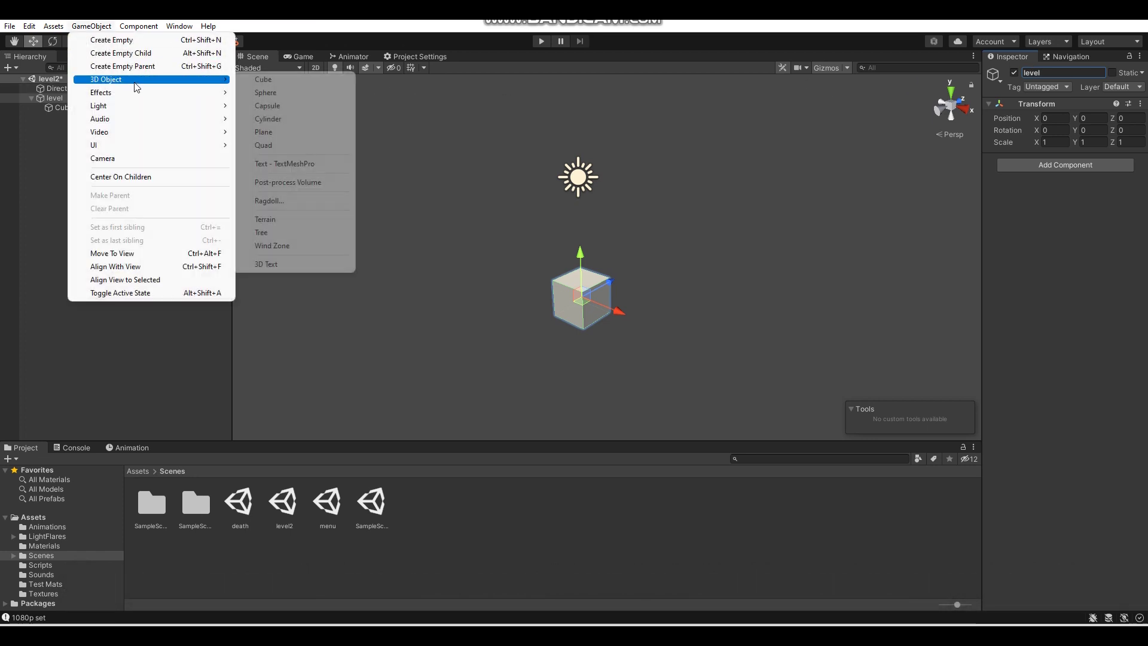
{"action": "left_click", "coordinate": [281, 106]}
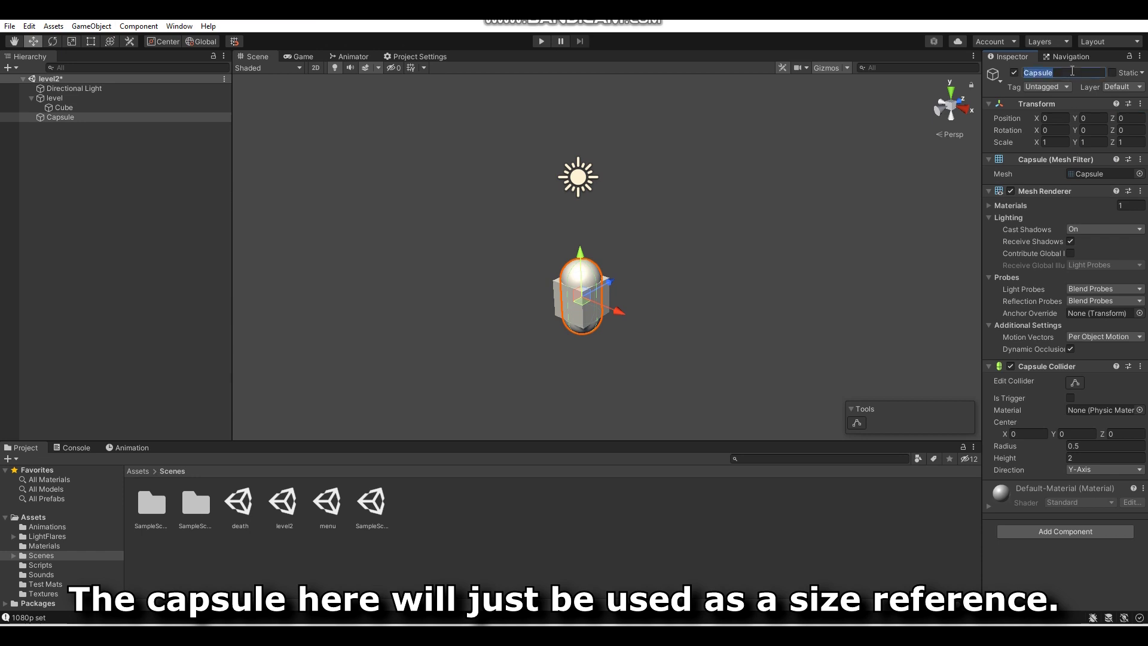
{"action": "type", "text": "layer ref size"}
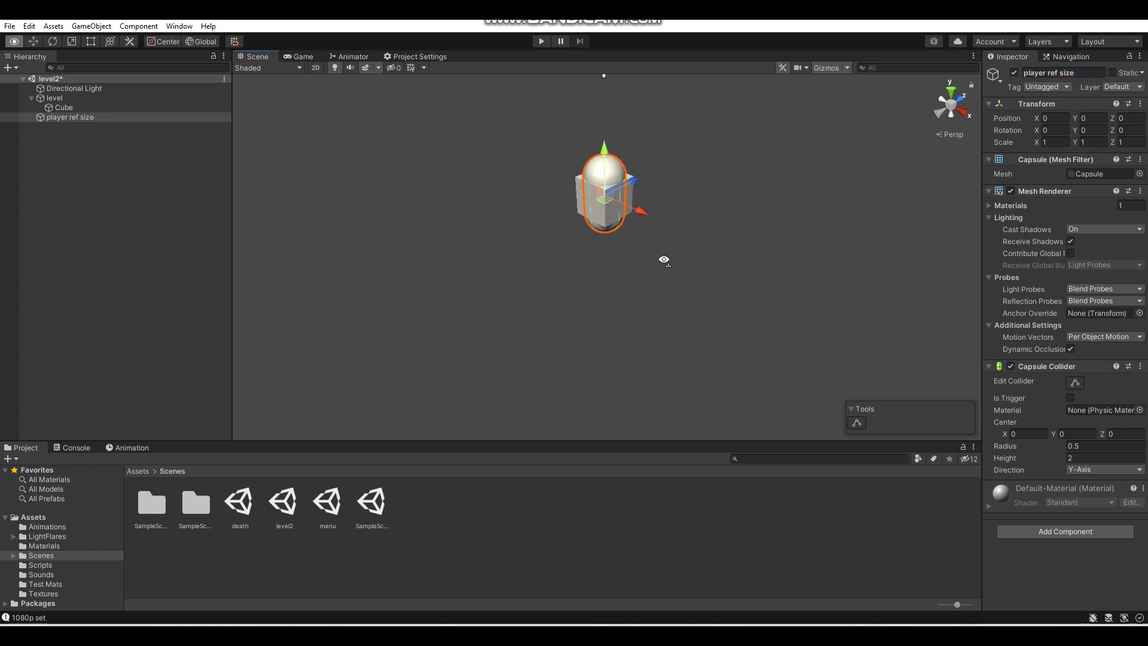
{"action": "key", "text": "f"}
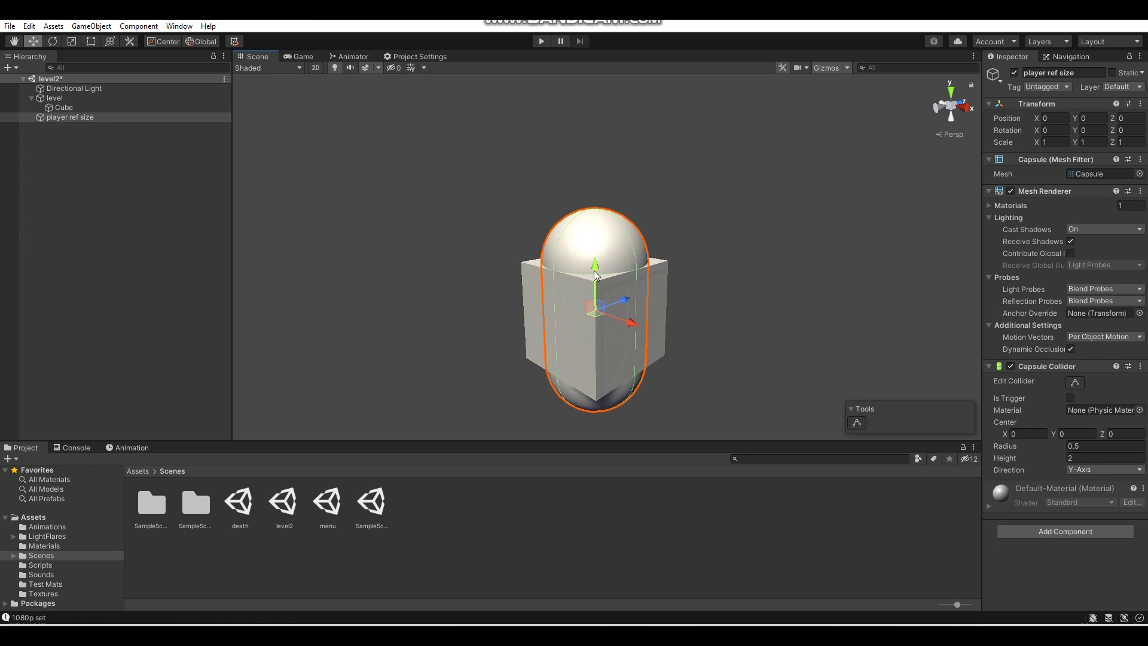
{"action": "left_click_drag", "start_coordinate": [594, 271], "coordinate": [604, 187]}
{"action": "left_click_drag", "start_coordinate": [614, 134], "coordinate": [618, 110]}
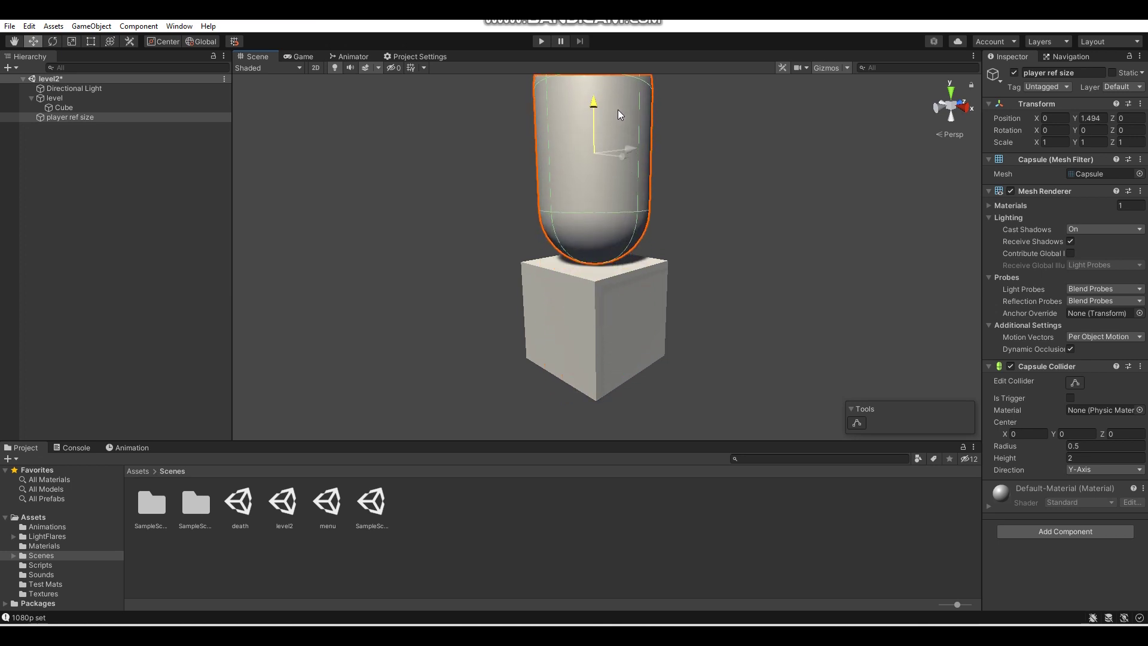
{"action": "left_click_drag", "start_coordinate": [661, 213], "coordinate": [595, 237], "text": "alt"}
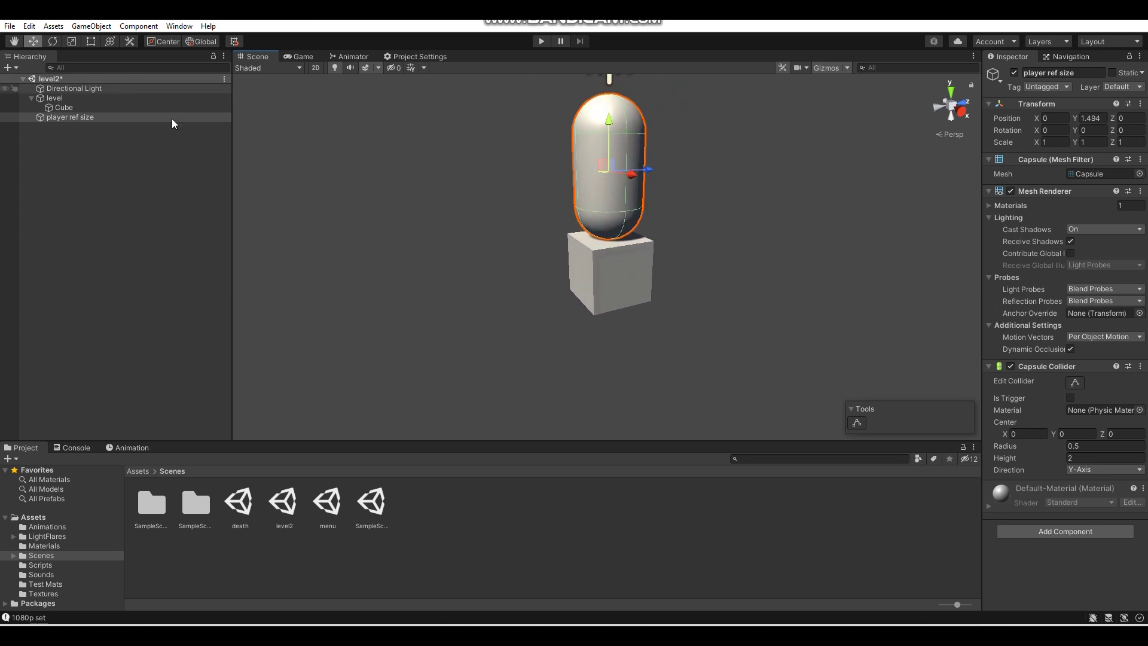
Inspect the Directional Light, then orbit the view and select the cube.
{"action": "left_click", "coordinate": [119, 90]}
{"action": "left_click", "coordinate": [1100, 249]}
{"action": "left_click", "coordinate": [736, 252]}
{"action": "left_click_drag", "start_coordinate": [735, 251], "coordinate": [758, 243], "text": "alt"}
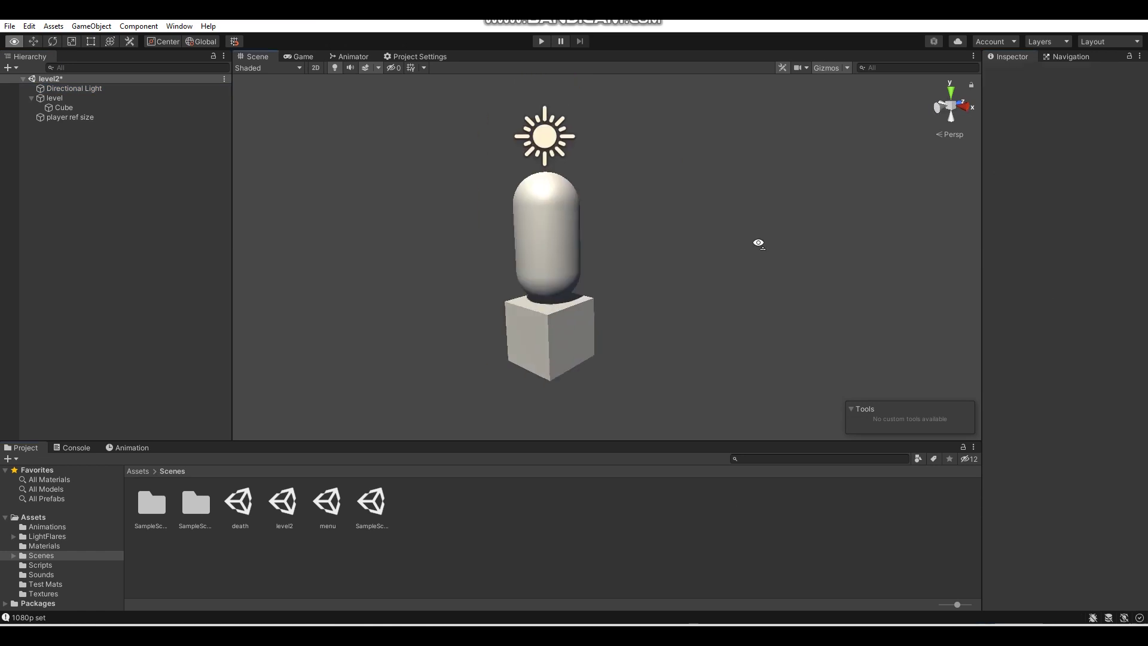
{"action": "scroll", "coordinate": [687, 275], "scroll_direction": "down", "scroll_amount": 5}
{"action": "left_click", "coordinate": [585, 287]}
Scale the cube to 40 on X and Z to form the floor.
{"action": "type", "text": "40"}
{"action": "key", "text": "Return"}
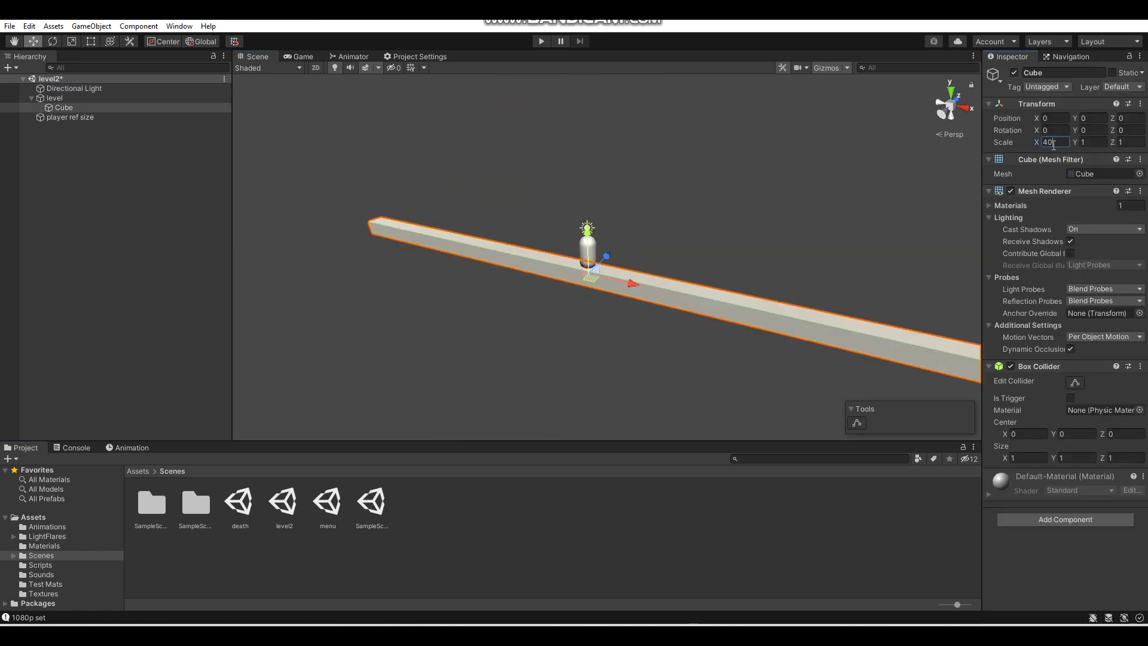
{"action": "left_click_drag", "start_coordinate": [634, 251], "coordinate": [686, 189], "text": "alt"}
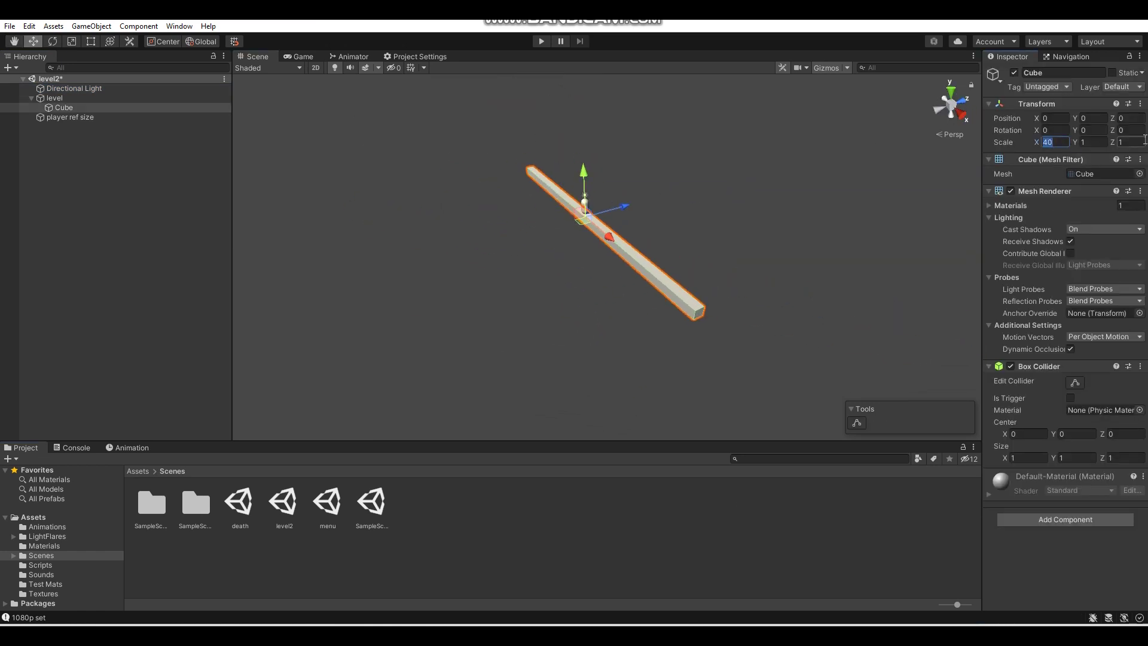
{"action": "left_click", "coordinate": [1144, 140]}
{"action": "type", "text": "40"}
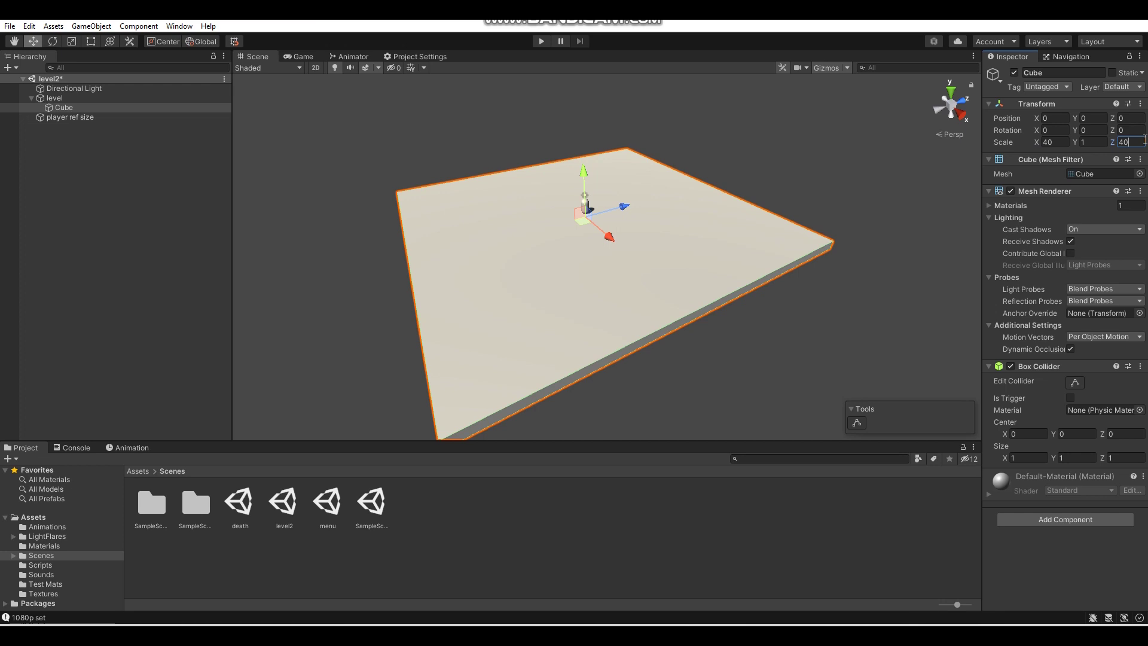
{"action": "left_click_drag", "start_coordinate": [776, 287], "coordinate": [701, 265], "text": "alt"}
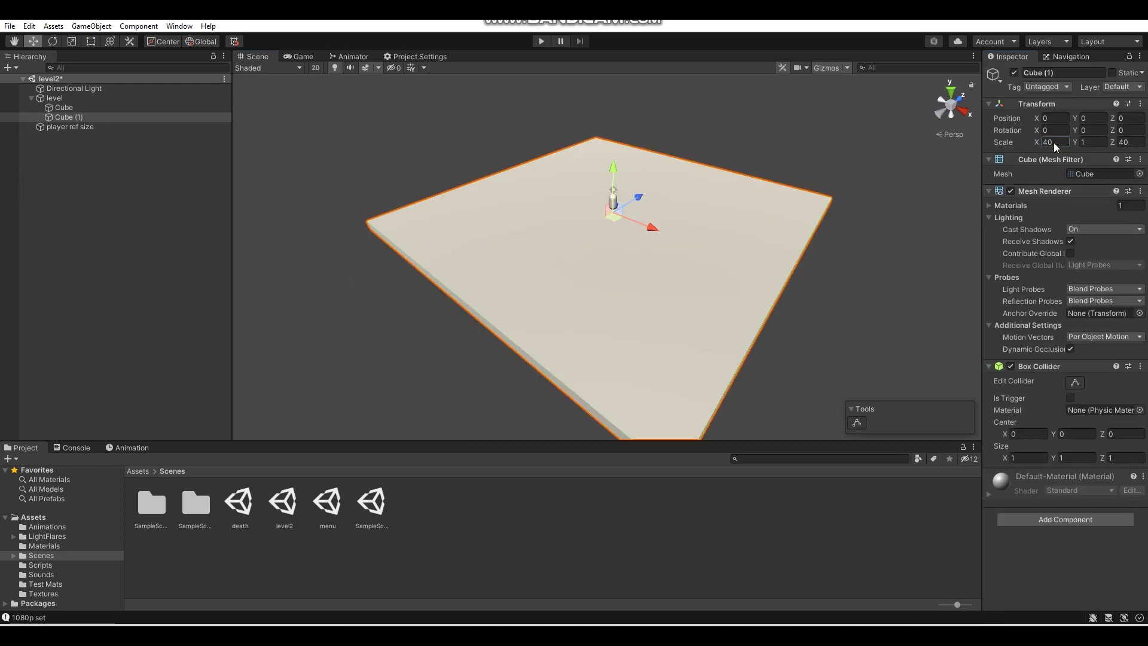
Make a 1×5×40 wall copy and raise it onto the floor edge.
{"action": "type", "text": "1"}
{"action": "left_click_drag", "start_coordinate": [722, 205], "coordinate": [837, 197], "text": "alt"}
{"action": "left_click", "coordinate": [1096, 142]}
{"action": "type", "text": "4"}
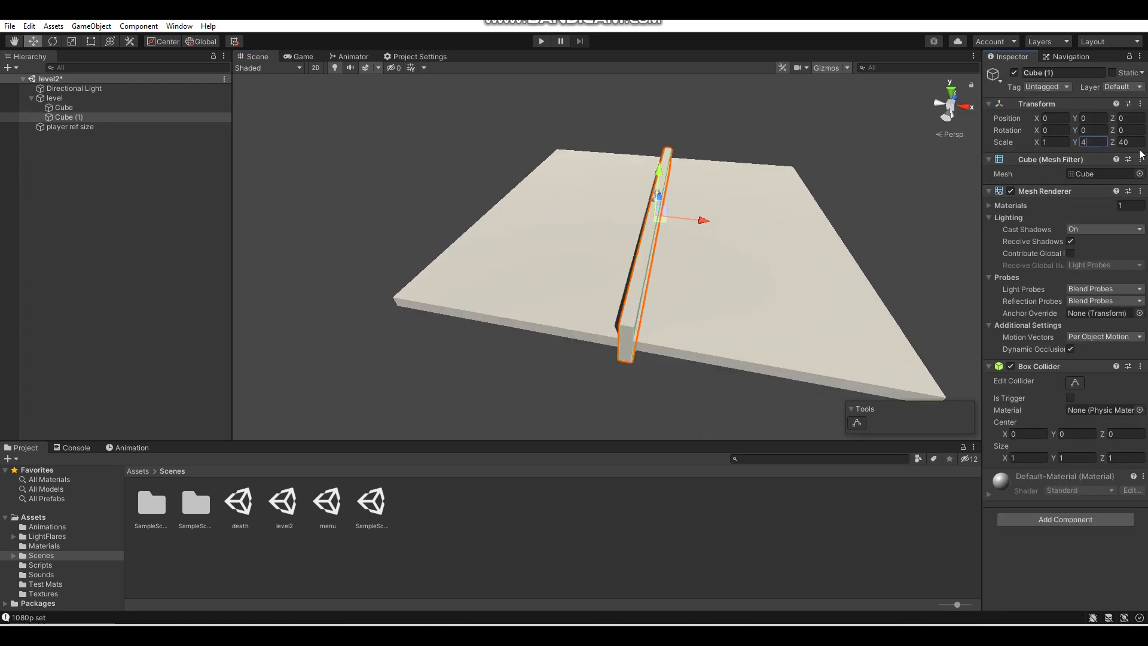
{"action": "key", "text": "Return"}
{"action": "mouse_move", "coordinate": [777, 269]}
{"action": "left_mouse_down", "text": "alt"}
{"action": "mouse_move", "coordinate": [688, 180]}
{"action": "mouse_move", "coordinate": [665, 118]}
{"action": "left_mouse_up", "text": "alt"}
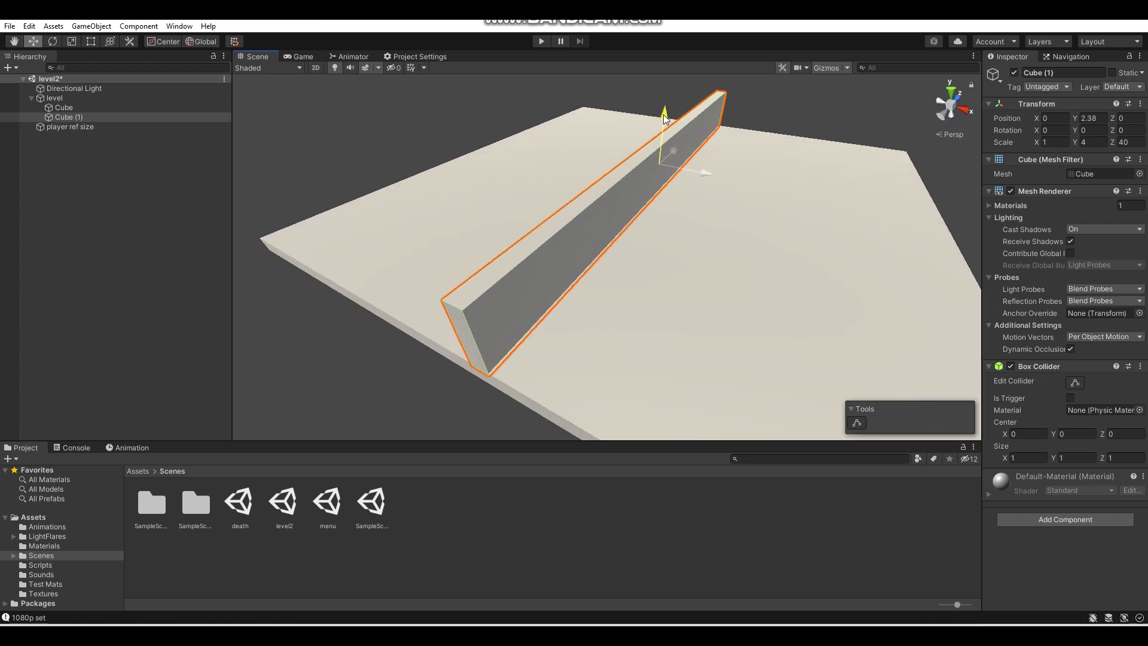
{"action": "mouse_move", "coordinate": [703, 174]}
{"action": "left_mouse_down"}
{"action": "mouse_move", "coordinate": [657, 176]}
{"action": "mouse_move", "coordinate": [696, 151]}
{"action": "left_mouse_up"}
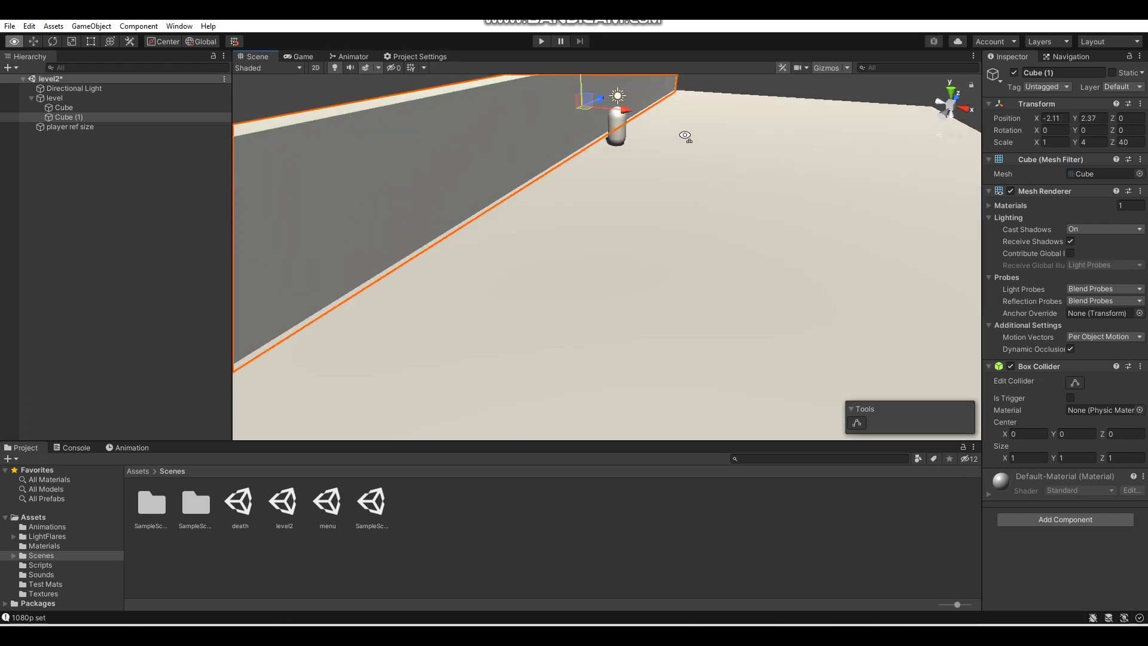
{"action": "type", "text": "5"}
{"action": "key", "text": "Return"}
{"action": "mouse_move", "coordinate": [599, 150]}
{"action": "left_mouse_down"}
{"action": "mouse_move", "coordinate": [596, 139]}
{"action": "mouse_move", "coordinate": [538, 205]}
{"action": "mouse_move", "coordinate": [464, 195]}
{"action": "mouse_move", "coordinate": [807, 295]}
{"action": "mouse_move", "coordinate": [814, 287]}
{"action": "left_mouse_up"}
Duplicate the wall to the opposite edge and both ends, rotating end walls 90° in Y.
{"action": "key", "text": "ctrl+d"}
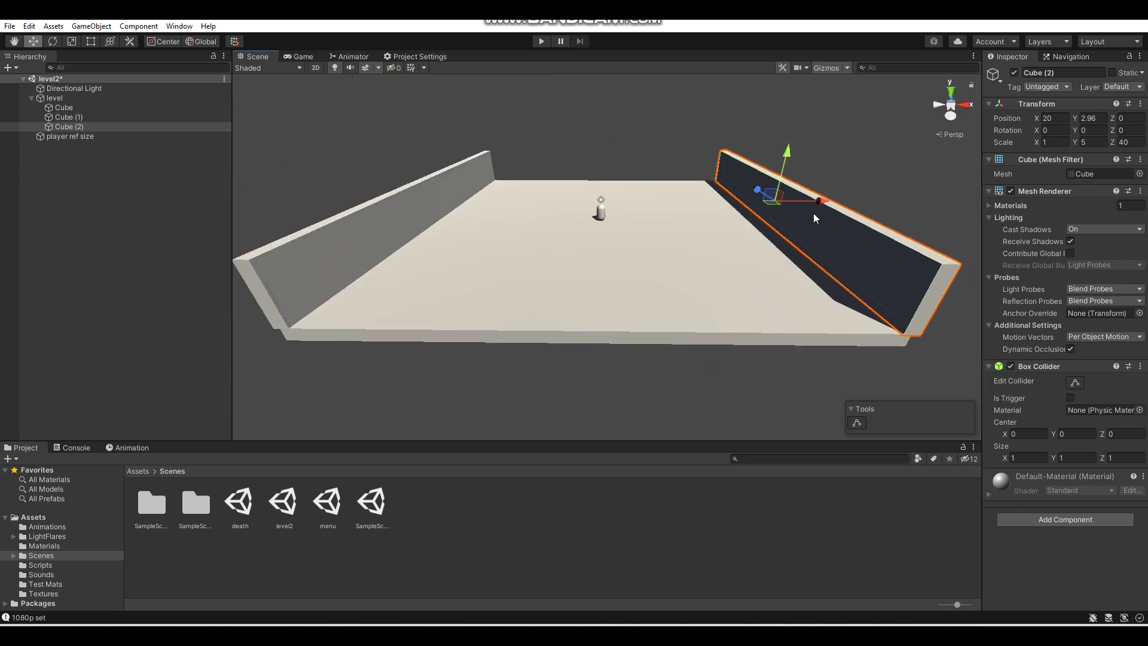
{"action": "key", "text": "ctrl+d"}
{"action": "mouse_move", "coordinate": [813, 209]}
{"action": "left_mouse_down"}
{"action": "mouse_move", "coordinate": [648, 207]}
{"action": "mouse_move", "coordinate": [336, 251]}
{"action": "left_mouse_up"}
{"action": "type", "text": "90"}
{"action": "mouse_move", "coordinate": [680, 225]}
{"action": "left_mouse_down"}
{"action": "mouse_move", "coordinate": [497, 221]}
{"action": "mouse_move", "coordinate": [768, 258]}
{"action": "left_mouse_up"}
{"action": "key", "text": "ctrl+d"}
{"action": "left_click", "coordinate": [835, 313]}
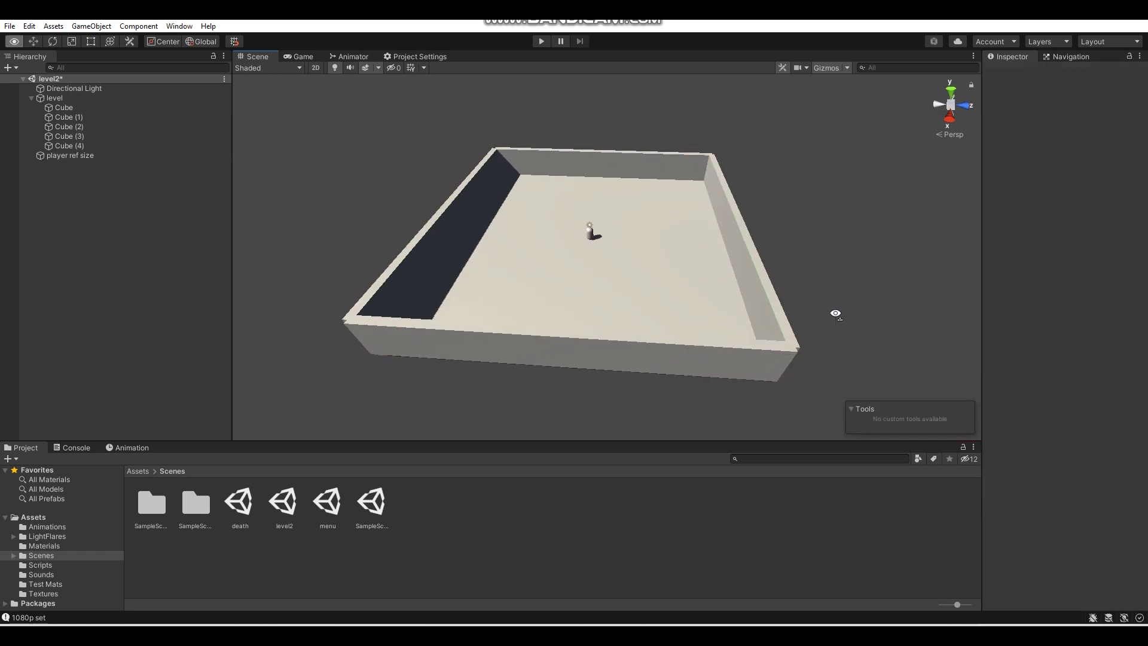
Duplicate a wall into a 10-wide maze block, position it on the floor and copy it.
{"action": "left_click_drag", "start_coordinate": [835, 313], "coordinate": [458, 235], "text": "alt"}
{"action": "left_click", "coordinate": [458, 235]}
{"action": "key", "text": "ctrl+d"}
{"action": "left_click_drag", "start_coordinate": [492, 189], "coordinate": [604, 233]}
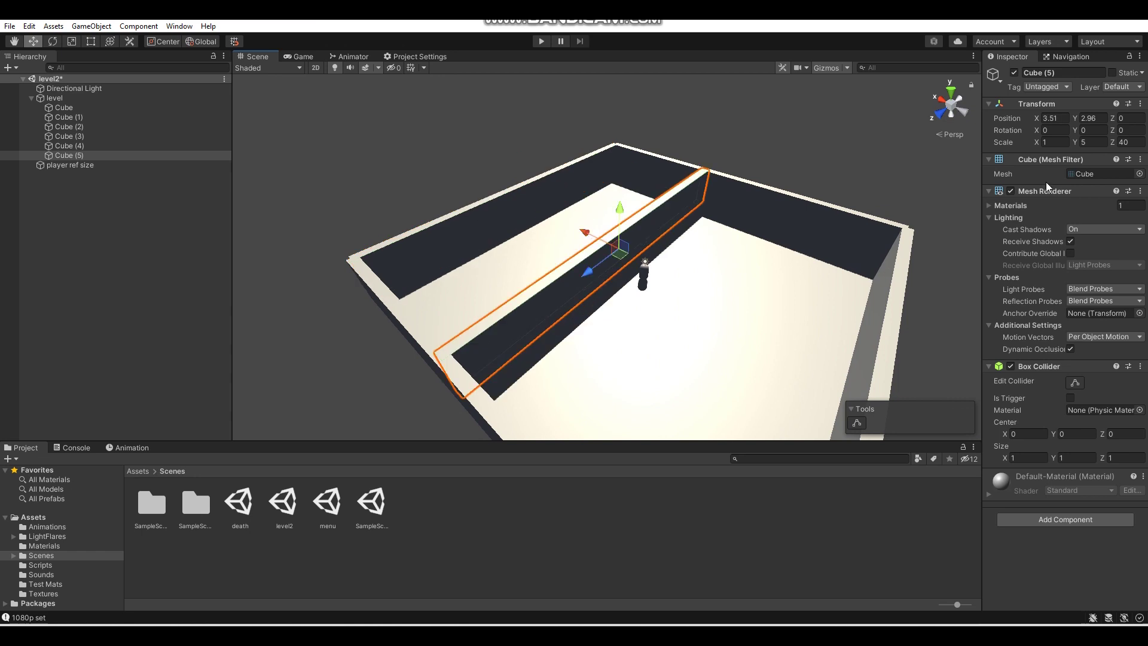
{"action": "type", "text": "5"}
{"action": "type", "text": "0"}
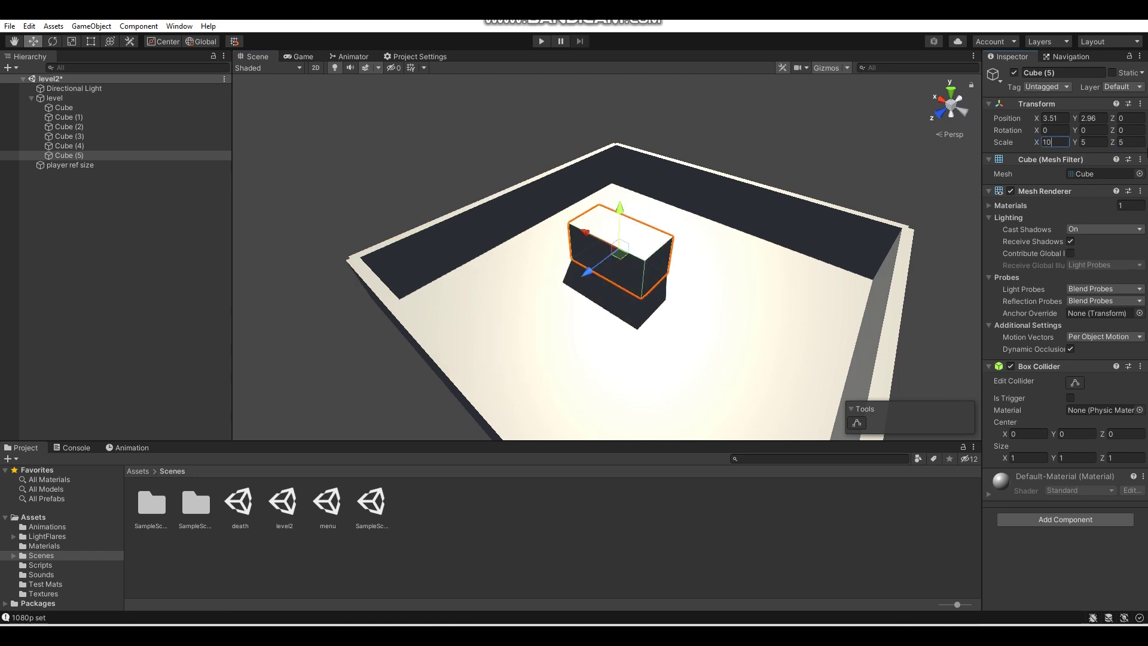
{"action": "key", "text": "Return"}
{"action": "left_click_drag", "start_coordinate": [657, 239], "coordinate": [794, 267], "text": "alt"}
{"action": "scroll", "coordinate": [794, 267], "scroll_direction": "up", "scroll_amount": 5}
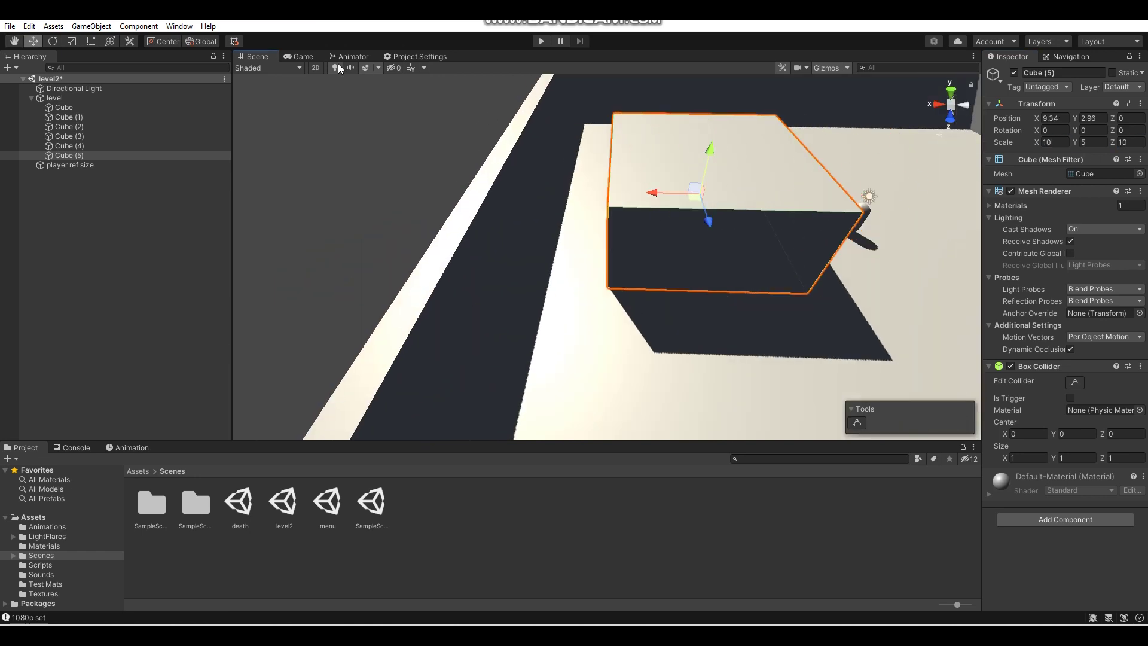
{"action": "left_click_drag", "start_coordinate": [418, 239], "coordinate": [716, 214], "text": "alt"}
{"action": "scroll", "coordinate": [717, 214], "scroll_direction": "up", "scroll_amount": 3}
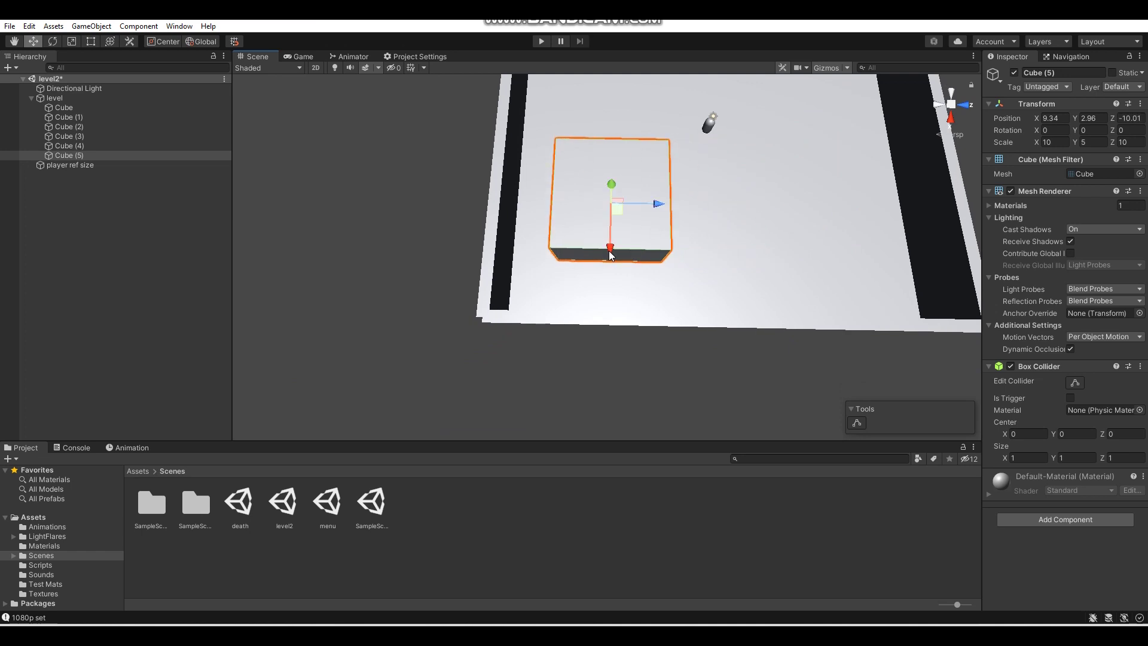
{"action": "left_click_drag", "start_coordinate": [609, 255], "coordinate": [560, 215]}
{"action": "mouse_move", "coordinate": [680, 254]}
{"action": "left_mouse_down", "text": "alt"}
{"action": "mouse_move", "coordinate": [609, 235]}
{"action": "mouse_move", "coordinate": [747, 251]}
{"action": "mouse_move", "coordinate": [586, 223]}
{"action": "mouse_move", "coordinate": [514, 337]}
{"action": "mouse_move", "coordinate": [538, 358]}
{"action": "left_mouse_up", "text": "alt"}
{"action": "key", "text": "ctrl+d"}
Apply a black material from Test Mats to the floor.
{"action": "left_click", "coordinate": [669, 547]}
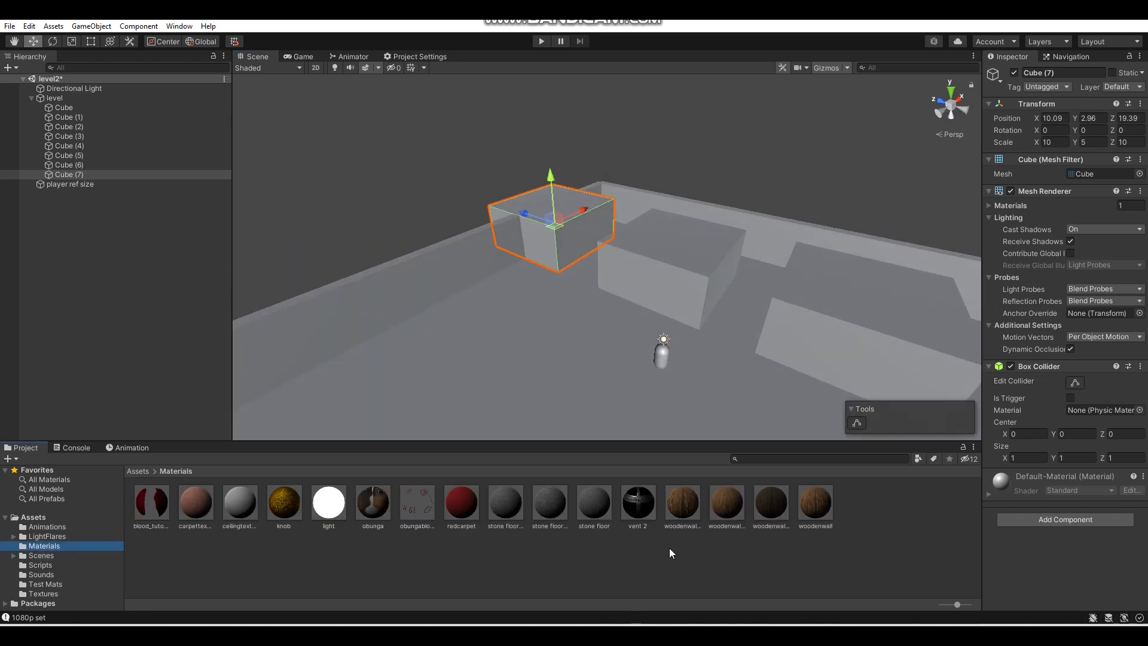
{"action": "left_click", "coordinate": [46, 584]}
{"action": "mouse_move", "coordinate": [196, 502]}
{"action": "left_mouse_down"}
{"action": "mouse_move", "coordinate": [544, 281]}
{"action": "mouse_move", "coordinate": [388, 423]}
{"action": "left_mouse_up"}
{"action": "mouse_move", "coordinate": [569, 196]}
{"action": "left_mouse_down", "text": "alt"}
{"action": "mouse_move", "coordinate": [567, 391]}
{"action": "mouse_move", "coordinate": [633, 333]}
{"action": "left_mouse_up", "text": "alt"}
Duplicate three selected blocks into a new third row of the maze grid.
{"action": "left_click", "coordinate": [645, 335]}
{"action": "left_click", "coordinate": [547, 301], "text": "shift"}
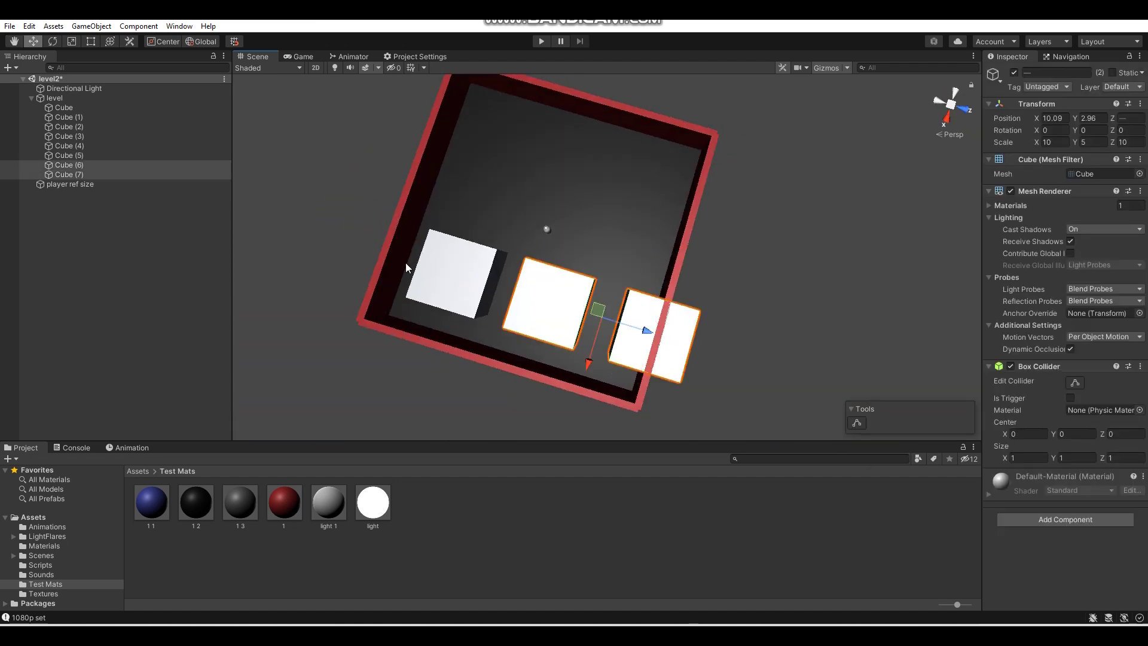
{"action": "left_click", "coordinate": [443, 285], "text": "shift"}
{"action": "left_click_drag", "start_coordinate": [444, 286], "coordinate": [495, 222], "text": "alt"}
{"action": "key", "text": "ctrl+d"}
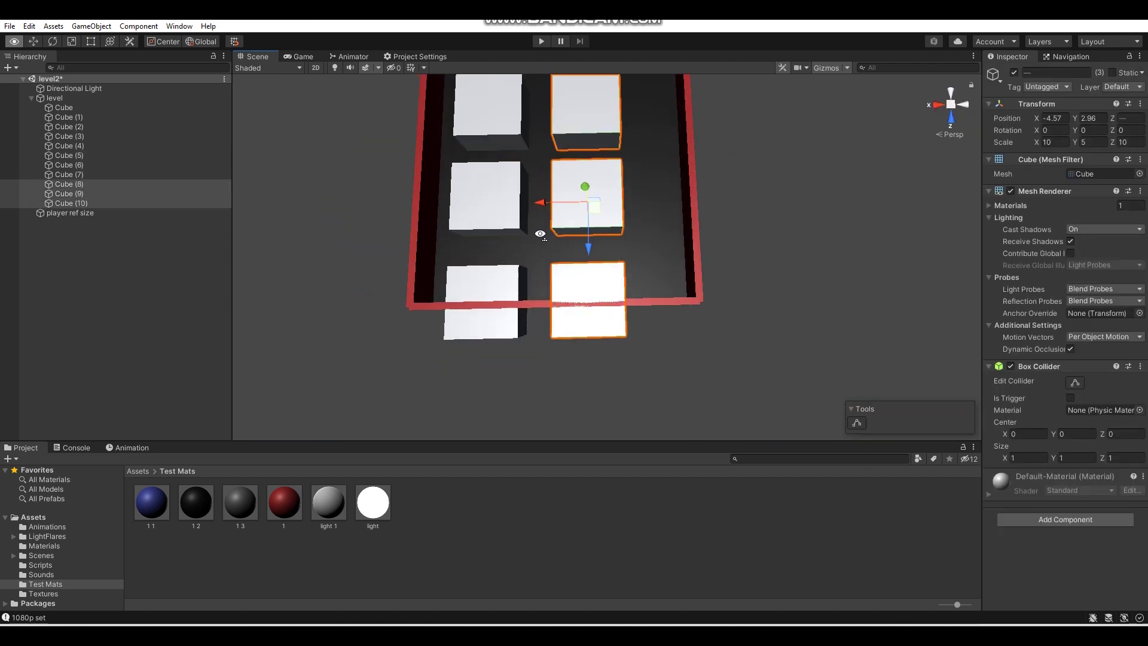
{"action": "key", "text": "ctrl+d"}
{"action": "mouse_move", "coordinate": [588, 203]}
{"action": "left_mouse_down"}
{"action": "mouse_move", "coordinate": [654, 203]}
{"action": "mouse_move", "coordinate": [326, 198]}
{"action": "left_mouse_up"}
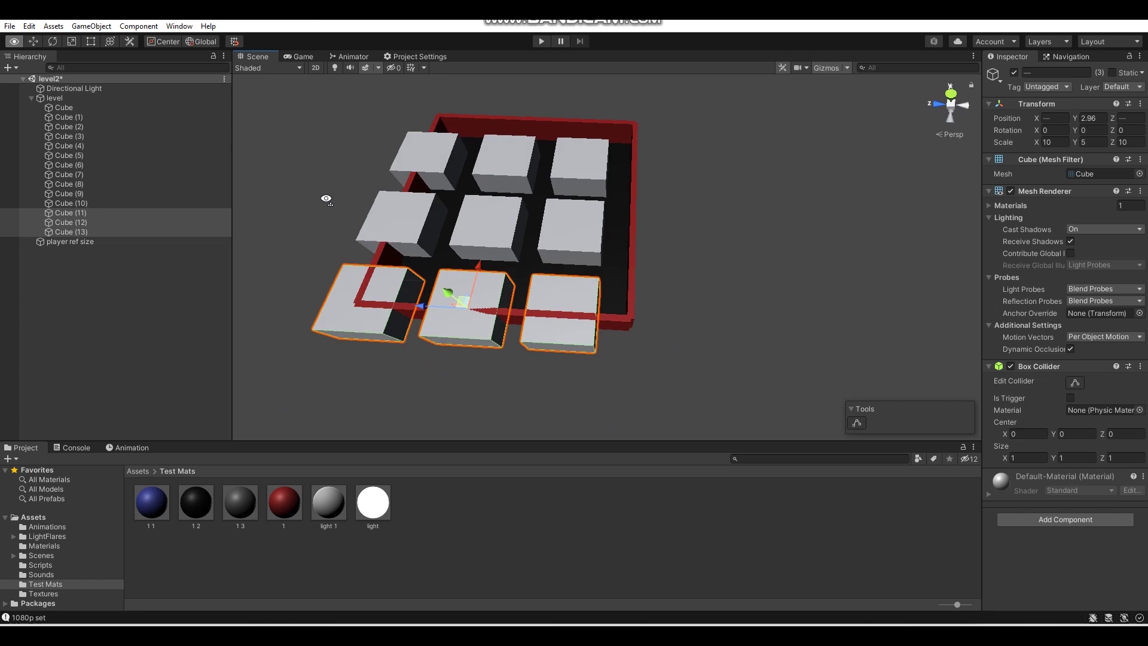
Fly into the maze, then select and frame the floor Cube from the Hierarchy.
{"action": "left_click", "coordinate": [326, 203]}
{"action": "right_click_drag", "start_coordinate": [325, 204], "coordinate": [526, 147]}
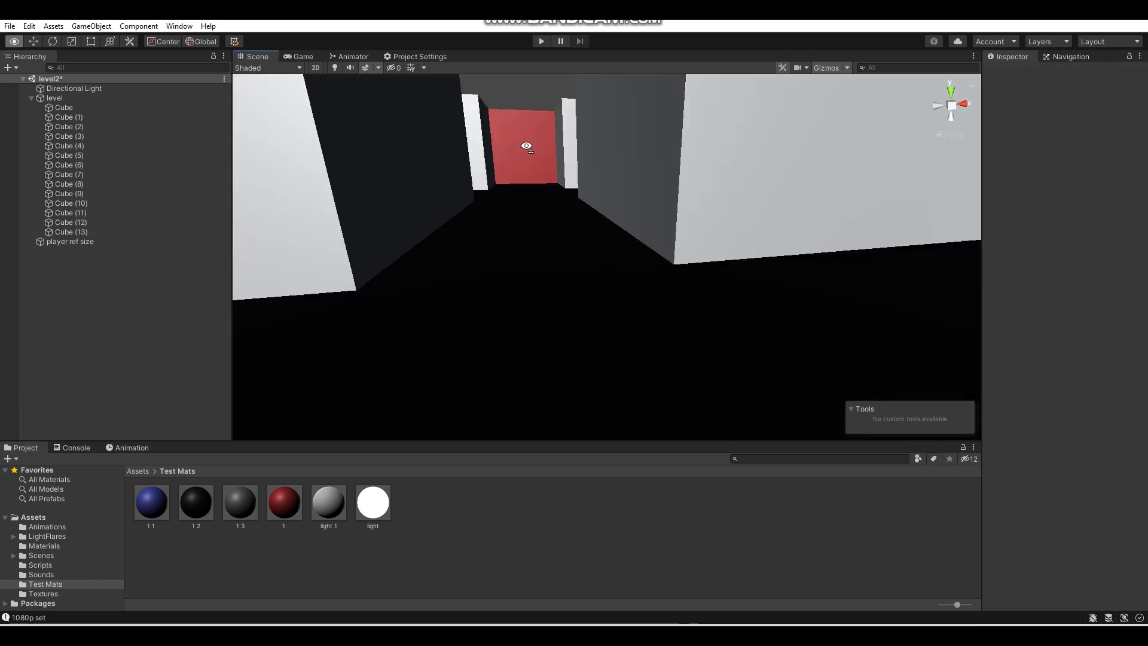
{"action": "double_click", "coordinate": [64, 107]}
{"action": "left_click_drag", "start_coordinate": [538, 206], "coordinate": [459, 206], "text": "alt"}
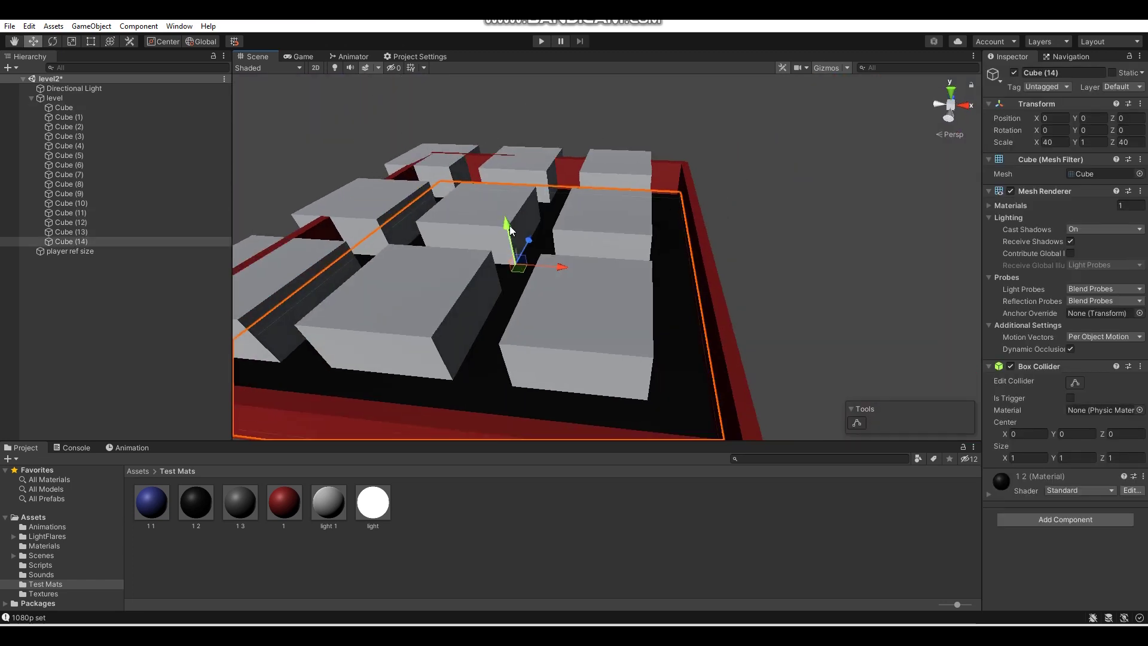
{"action": "type", "text": "0.1"}
Give Cube (14) a 0.1 Y scale and raise it to Y 4.72 as the ceiling.
{"action": "key", "text": "Return"}
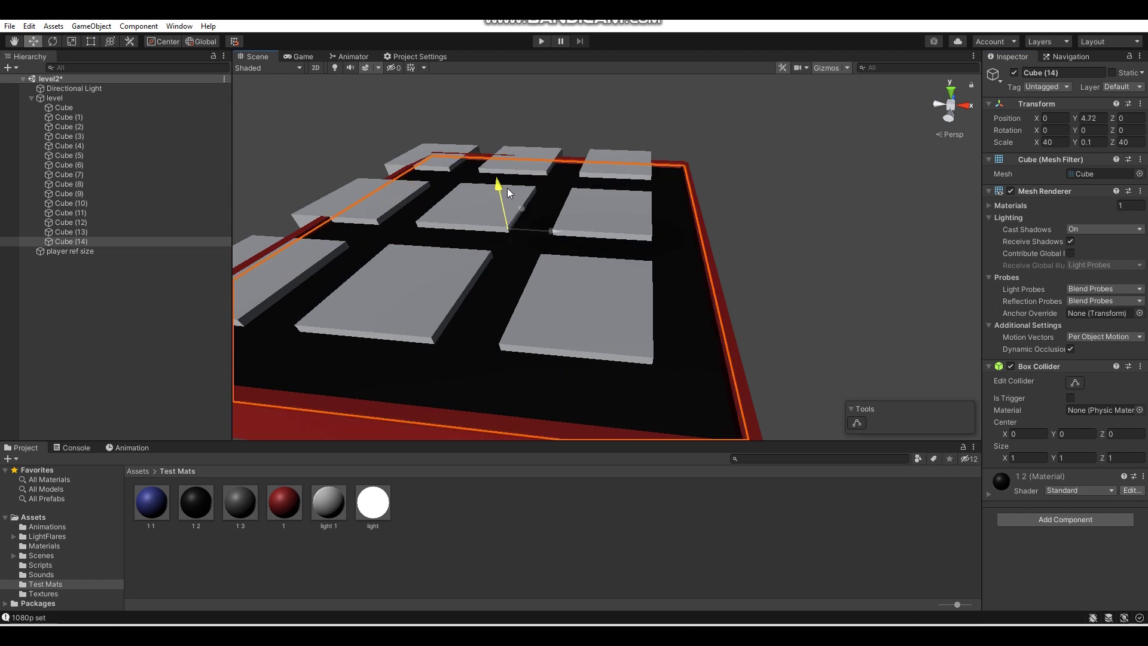
{"action": "mouse_move", "coordinate": [504, 233]}
{"action": "right_mouse_down"}
{"action": "mouse_move", "coordinate": [749, 281]}
{"action": "mouse_move", "coordinate": [874, 127]}
{"action": "right_mouse_up"}
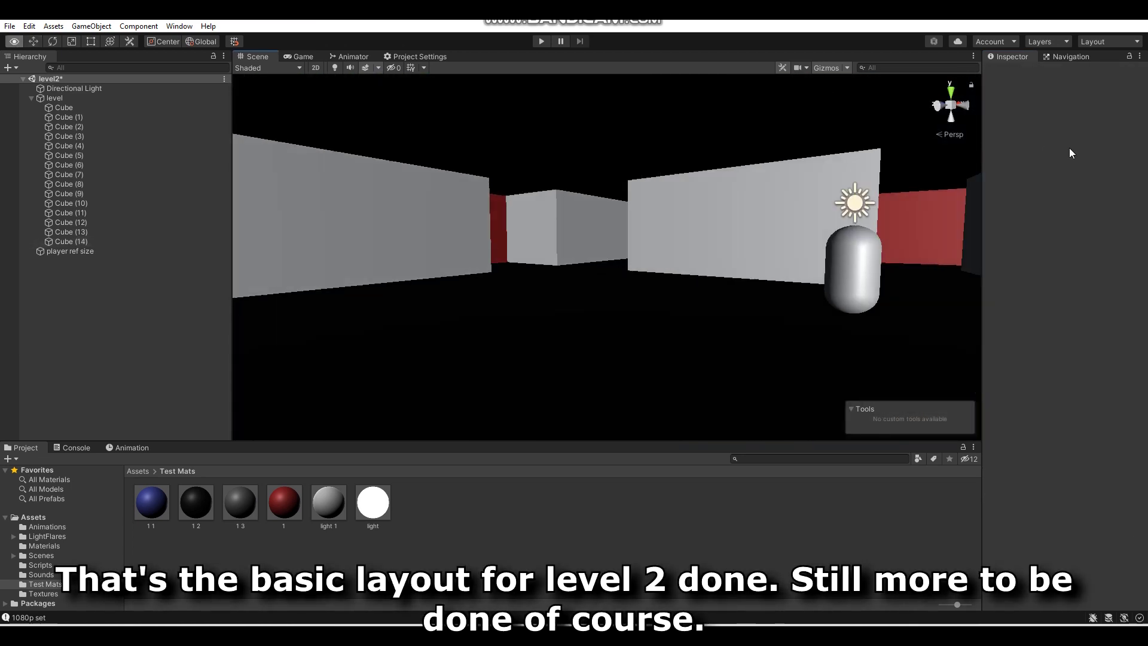
{"action": "mouse_move", "coordinate": [874, 127]}
{"action": "right_mouse_down"}
{"action": "mouse_move", "coordinate": [1126, 149]}
{"action": "mouse_move", "coordinate": [929, 247]}
{"action": "right_mouse_up"}
{"action": "key", "text": "w"}
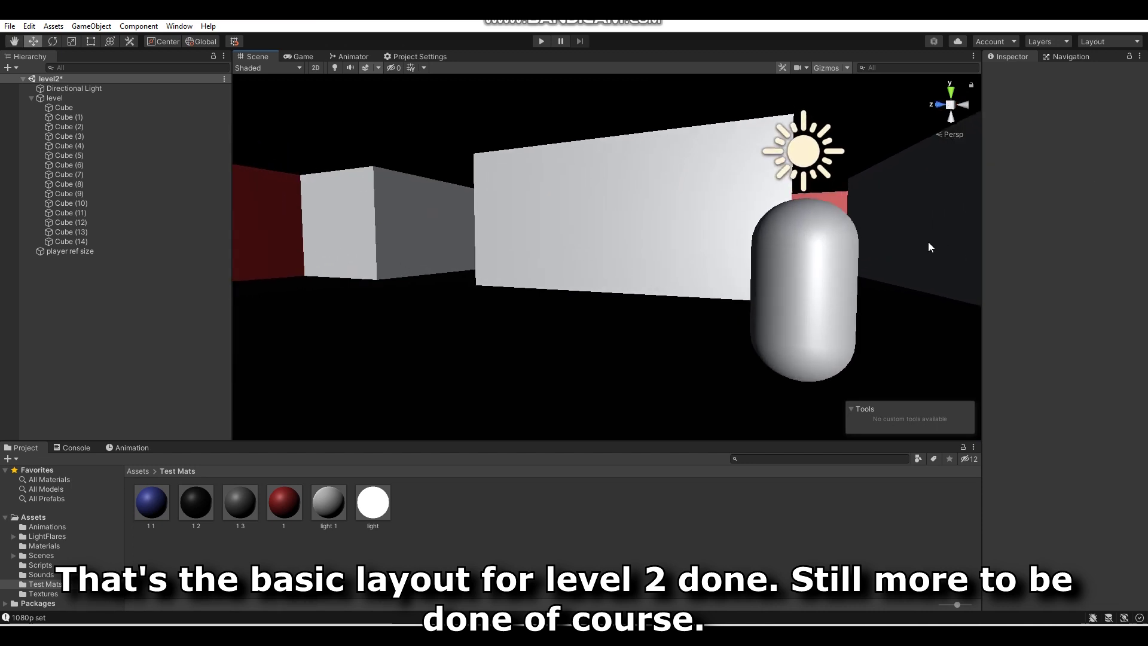
Look around the corridor at the player capsule, then select the Directional Light.
{"action": "left_click", "coordinate": [791, 247]}
{"action": "mouse_move", "coordinate": [791, 247]}
{"action": "right_mouse_down"}
{"action": "mouse_move", "coordinate": [600, 293]}
{"action": "mouse_move", "coordinate": [423, 264]}
{"action": "mouse_move", "coordinate": [505, 269]}
{"action": "mouse_move", "coordinate": [607, 241]}
{"action": "mouse_move", "coordinate": [582, 251]}
{"action": "mouse_move", "coordinate": [585, 262]}
{"action": "right_mouse_up"}
{"action": "left_click", "coordinate": [487, 263]}
{"action": "left_click", "coordinate": [563, 220]}
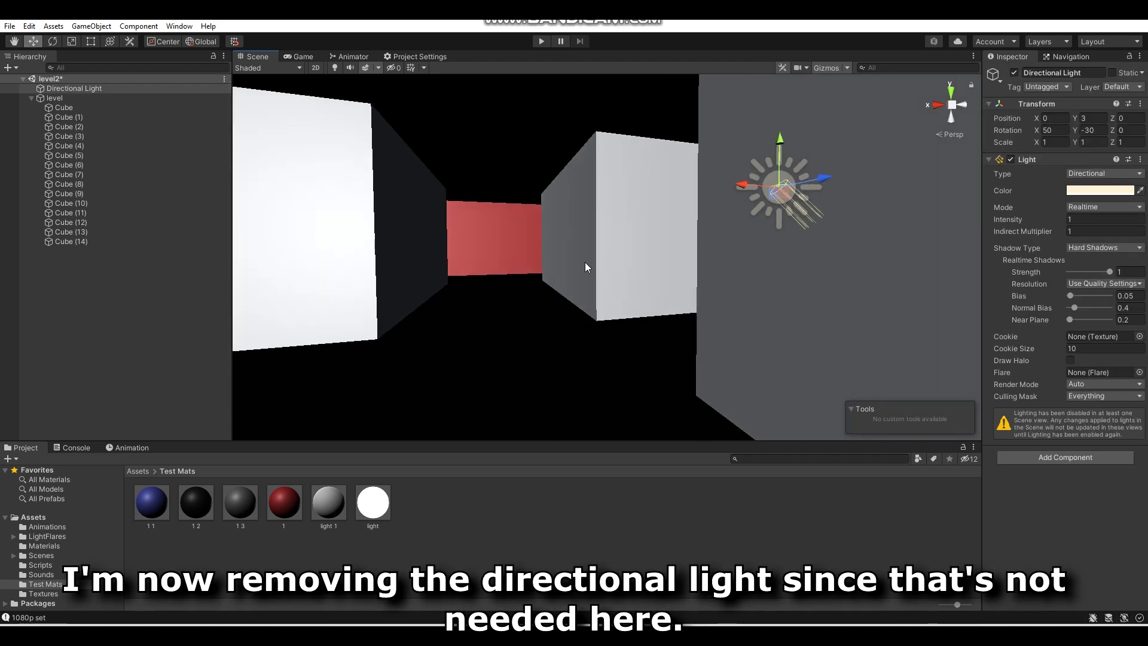
Delete the Directional Light, preview the unlit corridor, then show the Materials folder.
{"action": "key", "text": "Delete"}
{"action": "left_click", "coordinate": [335, 67]}
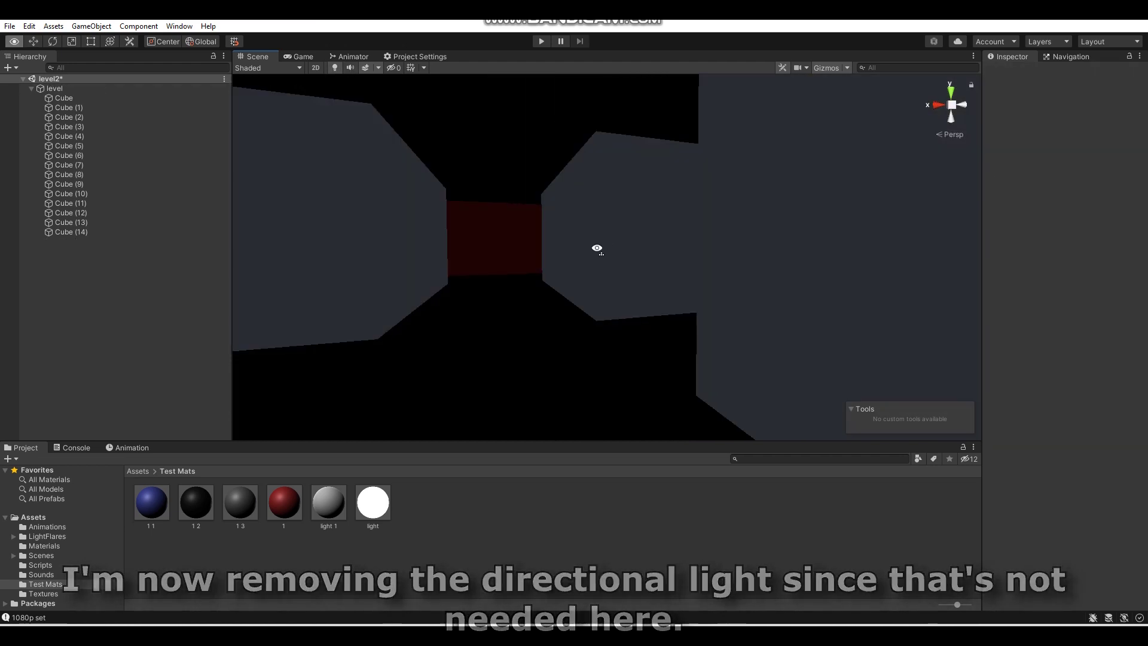
{"action": "mouse_move", "coordinate": [597, 249]}
{"action": "right_mouse_down"}
{"action": "mouse_move", "coordinate": [31, 256]}
{"action": "mouse_move", "coordinate": [1135, 251]}
{"action": "mouse_move", "coordinate": [900, 220]}
{"action": "mouse_move", "coordinate": [786, 233]}
{"action": "mouse_move", "coordinate": [1002, 243]}
{"action": "mouse_move", "coordinate": [625, 318]}
{"action": "right_mouse_up"}
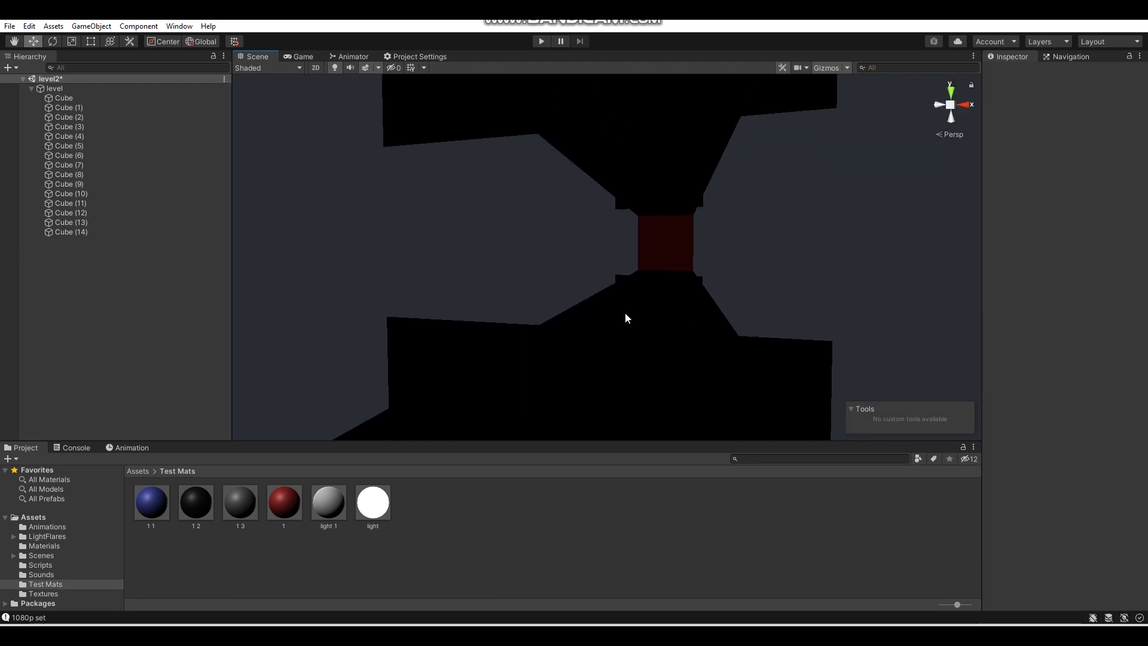
{"action": "left_click", "coordinate": [334, 67]}
{"action": "mouse_move", "coordinate": [352, 149]}
{"action": "right_mouse_down"}
{"action": "mouse_move", "coordinate": [363, 161]}
{"action": "mouse_move", "coordinate": [277, 162]}
{"action": "right_mouse_up"}
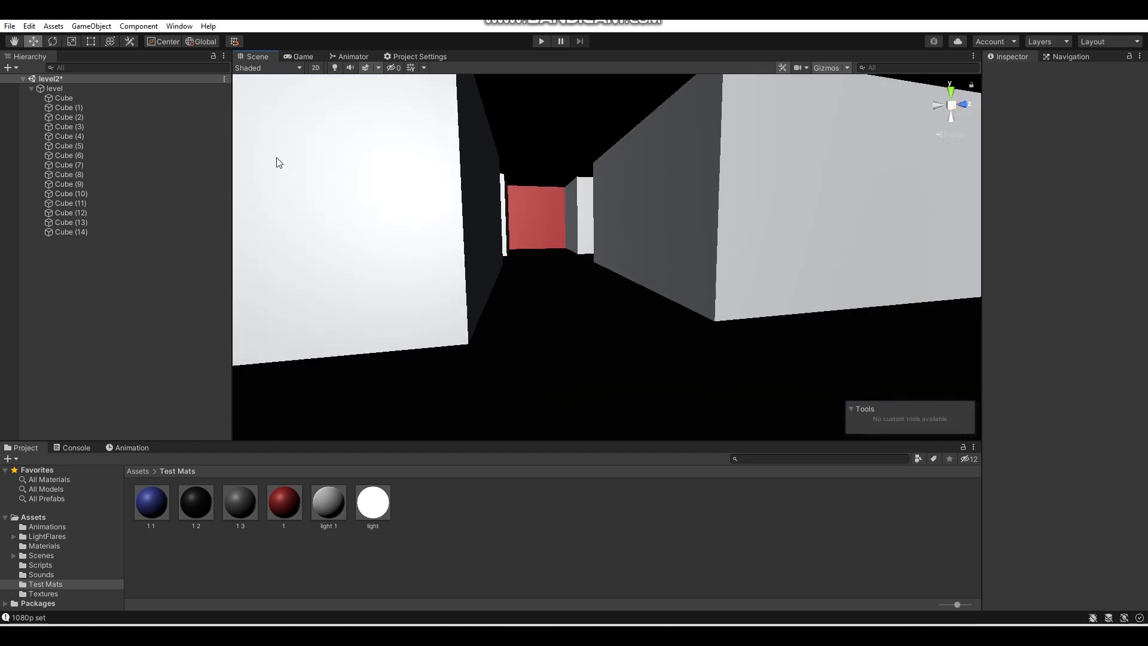
{"action": "left_click", "coordinate": [56, 545]}
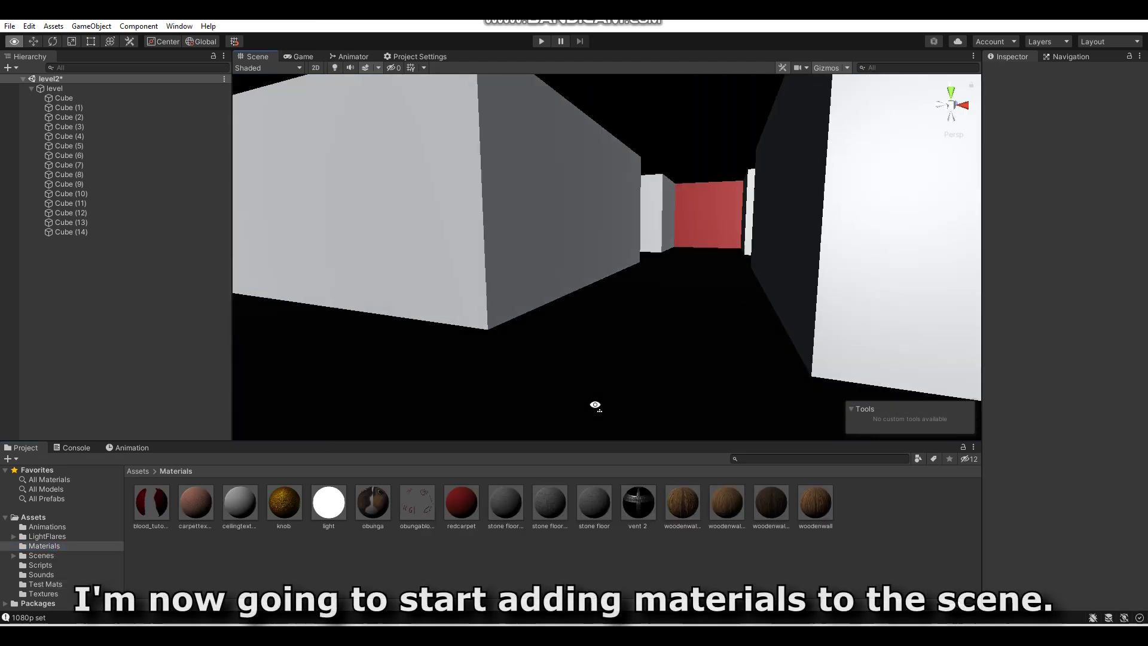
Apply a duplicated stone floor 3 material tiled 10×10 to the floor, and woodenwall to the left wall.
{"action": "left_click", "coordinate": [551, 496]}
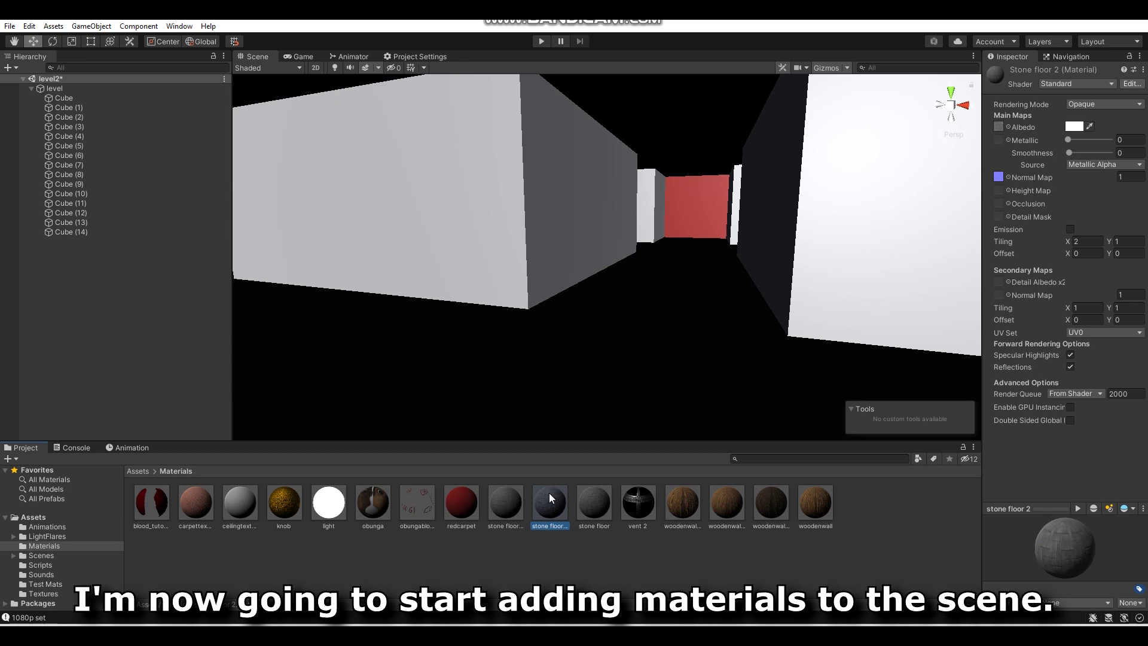
{"action": "key", "text": "ctrl+d"}
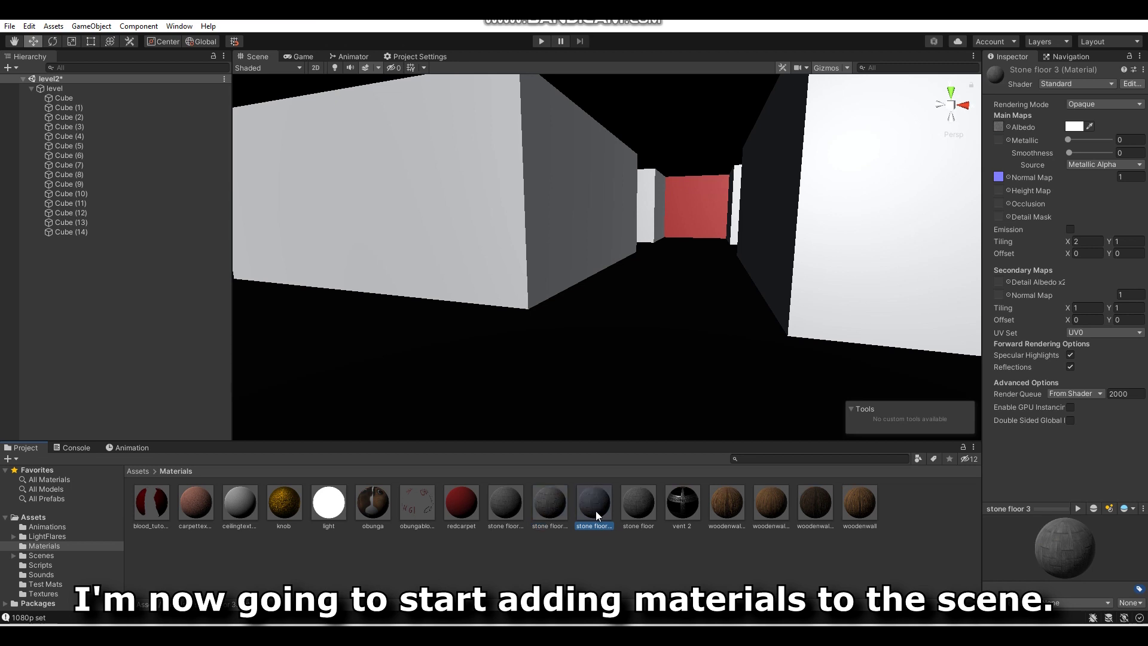
{"action": "left_click_drag", "start_coordinate": [596, 510], "coordinate": [584, 422]}
{"action": "right_click_drag", "start_coordinate": [584, 422], "coordinate": [622, 389]}
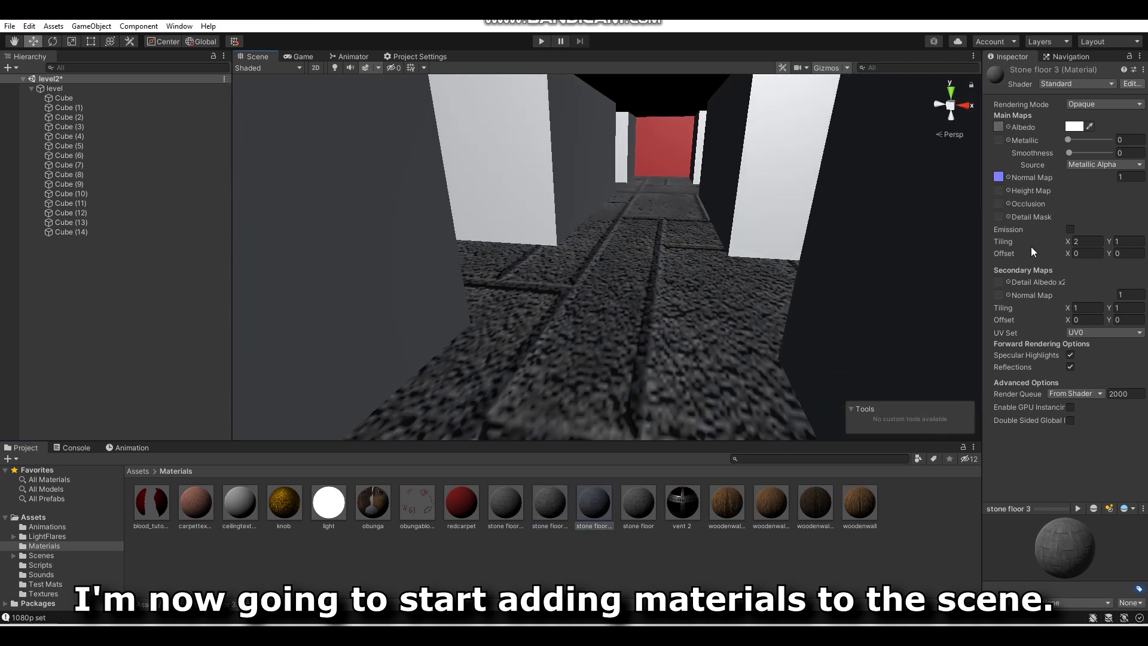
{"action": "left_click", "coordinate": [1087, 241]}
{"action": "type", "text": "1"}
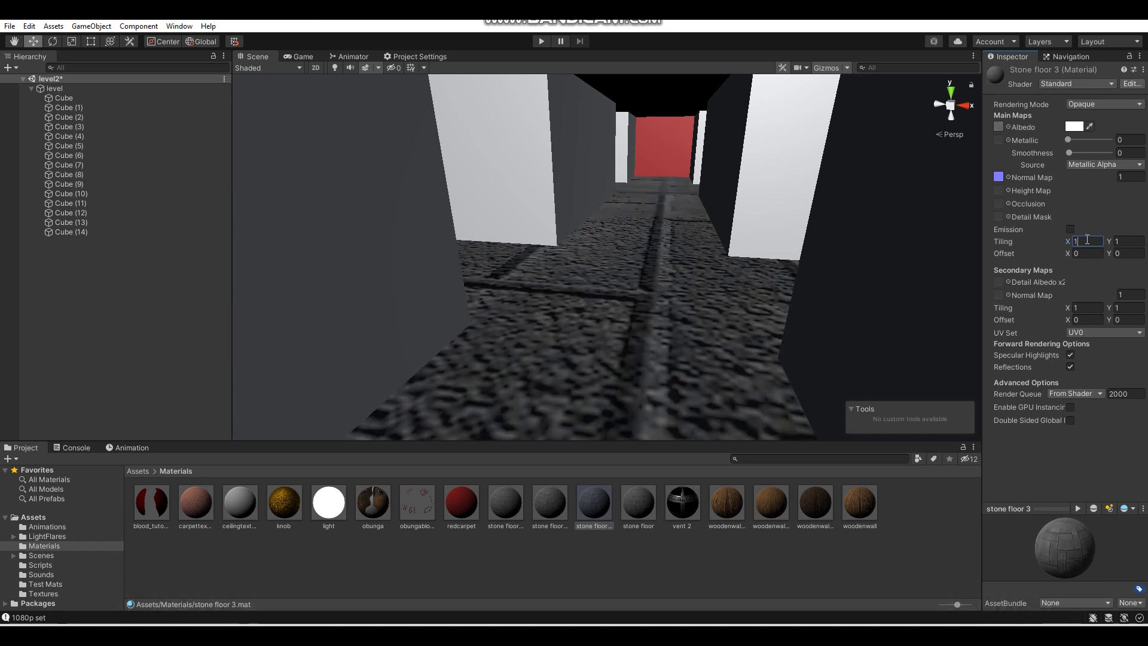
{"action": "type", "text": "0"}
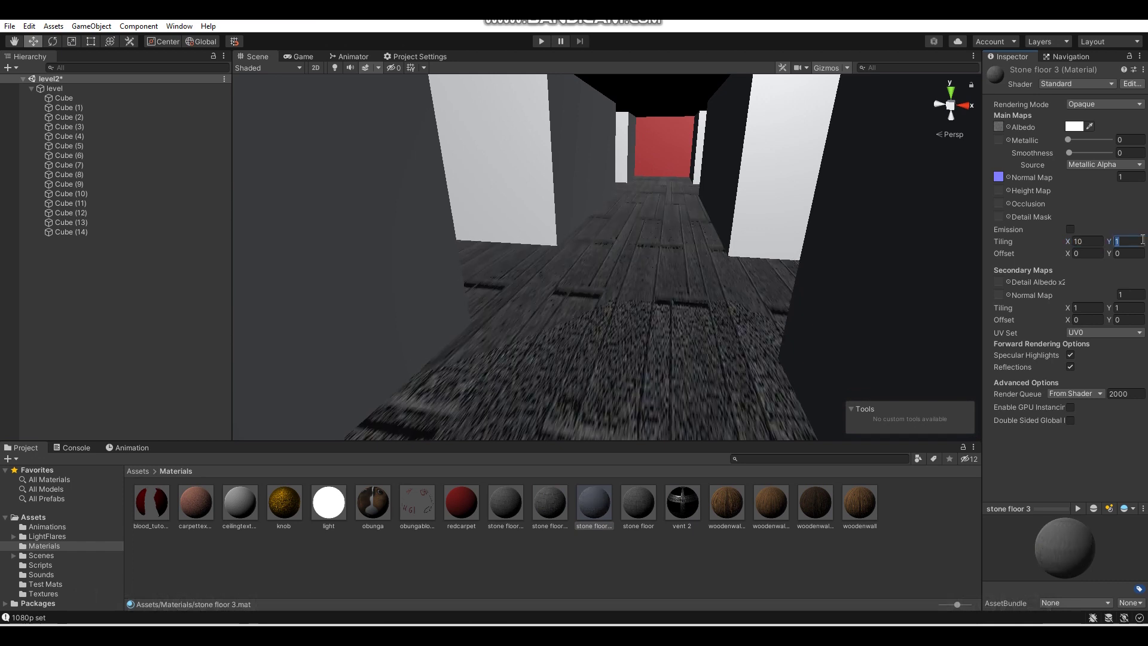
{"action": "type", "text": "0"}
{"action": "right_click_drag", "start_coordinate": [787, 250], "coordinate": [343, 184]}
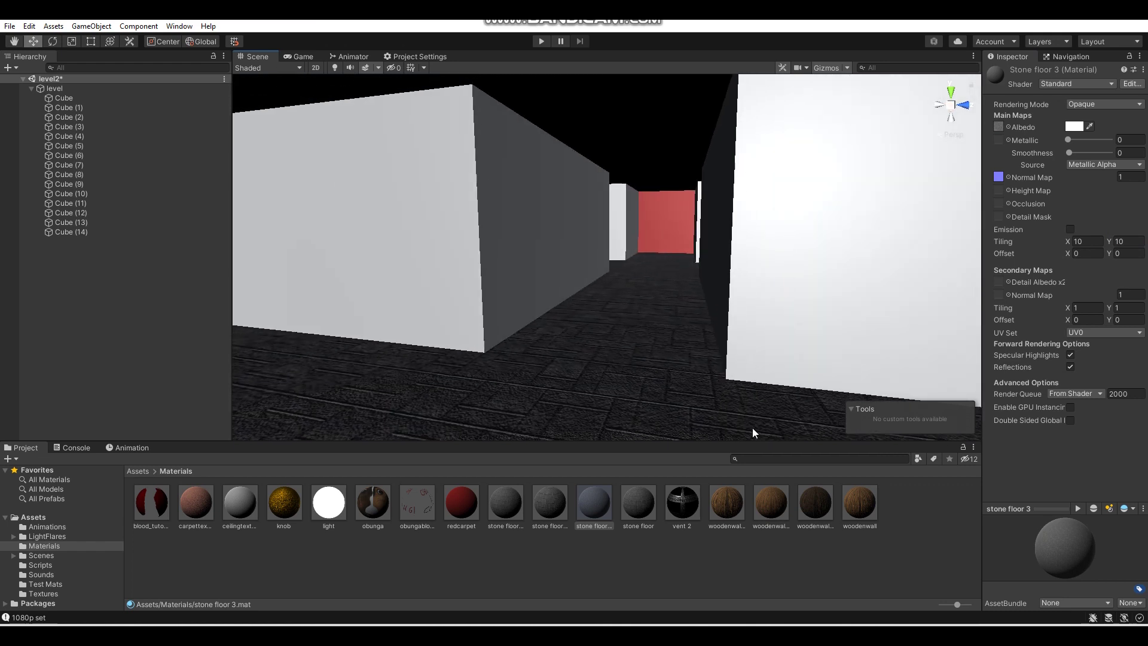
{"action": "left_click_drag", "start_coordinate": [611, 337], "coordinate": [521, 272]}
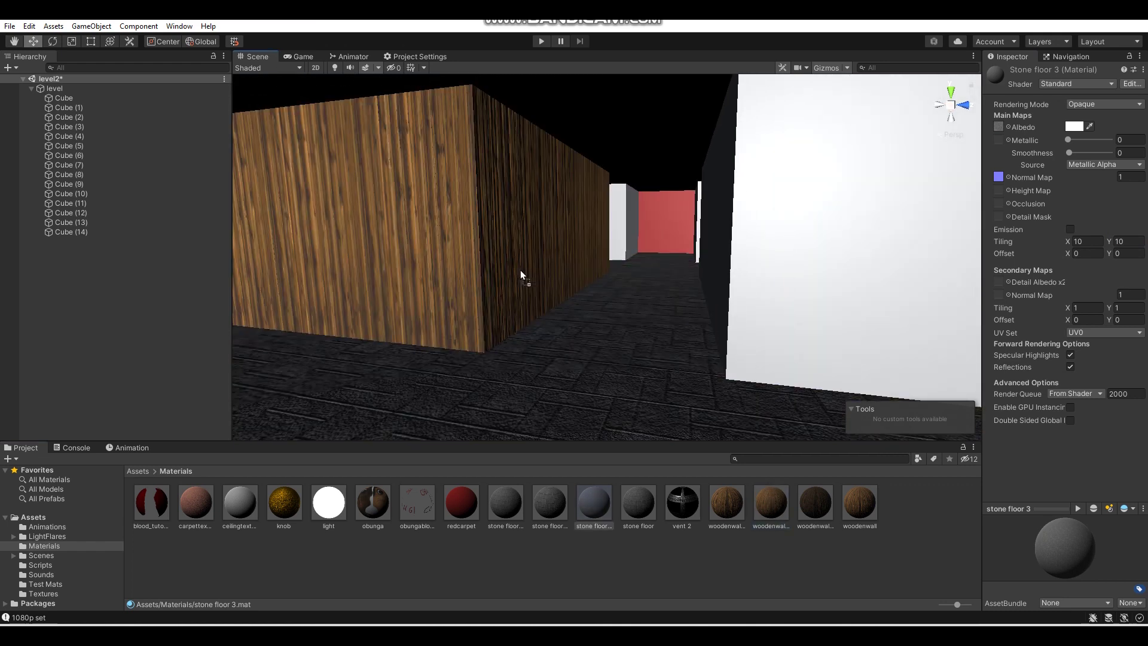
Apply the woodenwall material to several maze walls, the left wall and the centre blocks.
{"action": "right_click_drag", "start_coordinate": [485, 259], "coordinate": [690, 236]}
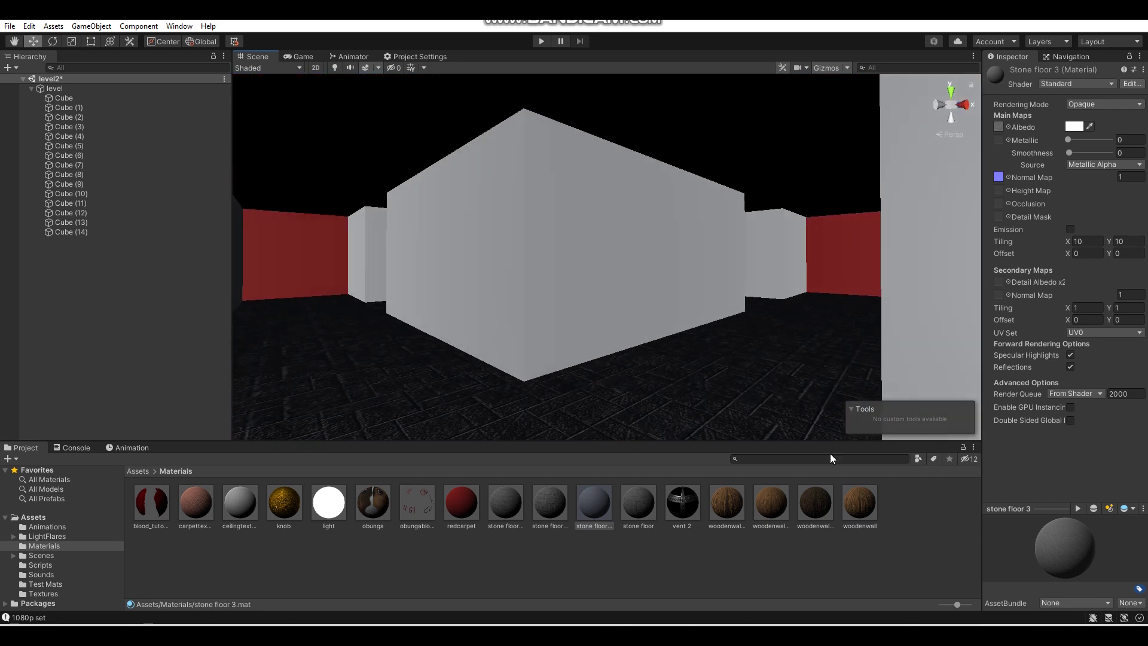
{"action": "left_click_drag", "start_coordinate": [858, 505], "coordinate": [658, 301]}
{"action": "mouse_move", "coordinate": [657, 301]}
{"action": "right_mouse_down"}
{"action": "mouse_move", "coordinate": [479, 302]}
{"action": "mouse_move", "coordinate": [747, 464]}
{"action": "right_mouse_up"}
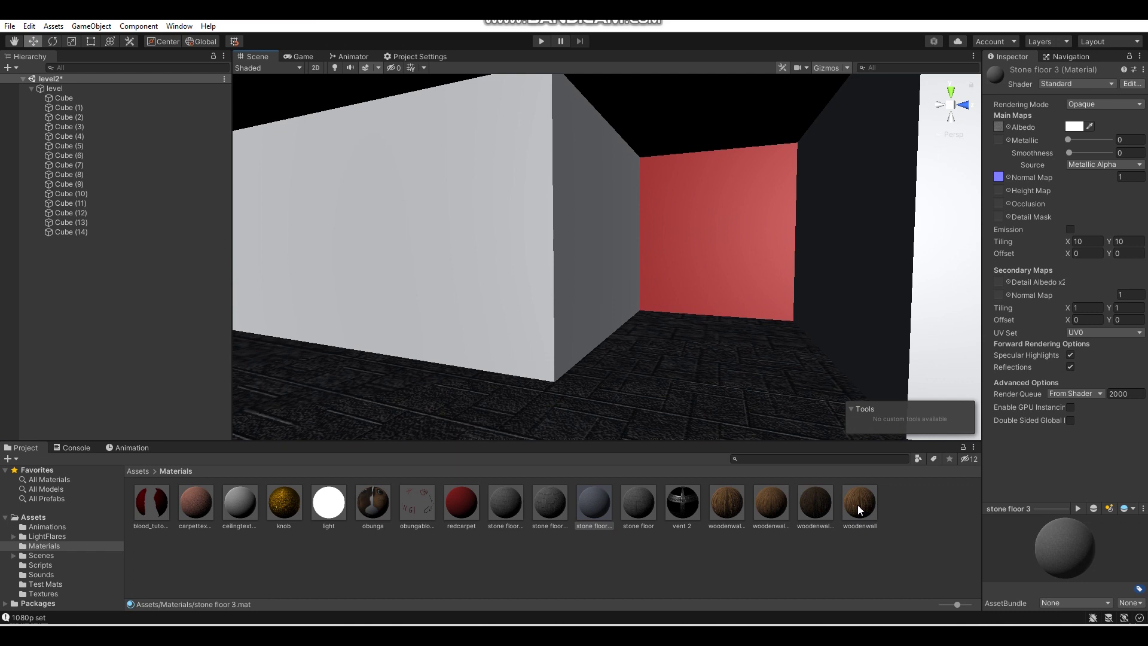
{"action": "left_click_drag", "start_coordinate": [857, 505], "coordinate": [449, 235]}
{"action": "right_click_drag", "start_coordinate": [449, 236], "coordinate": [806, 391]}
{"action": "left_click_drag", "start_coordinate": [855, 504], "coordinate": [487, 171]}
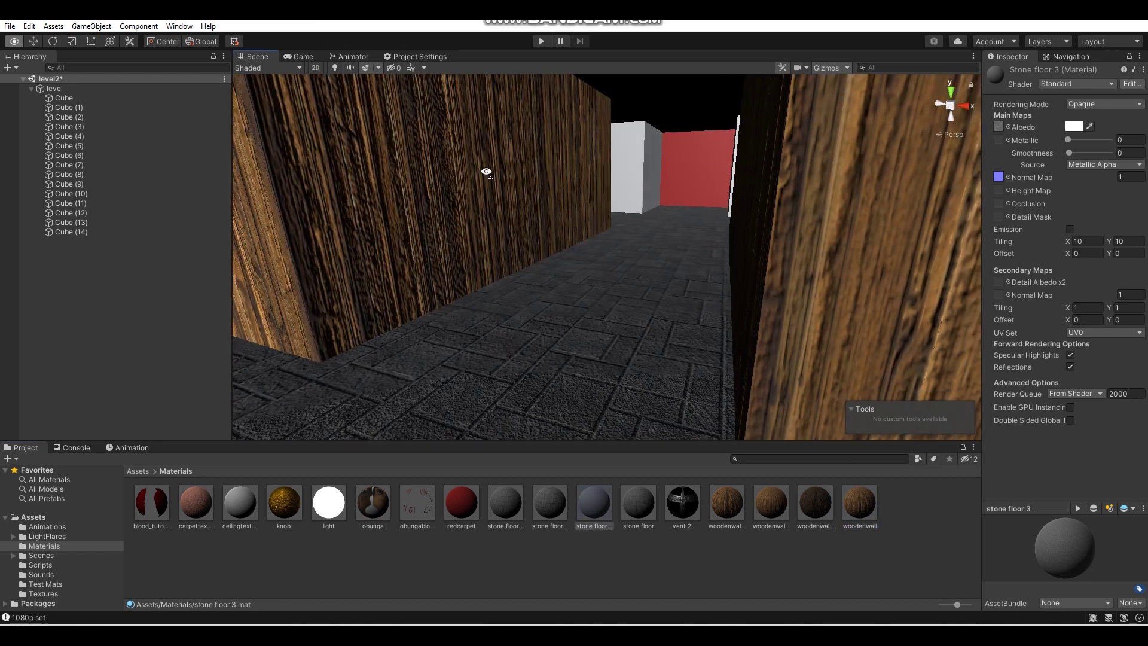
{"action": "right_click_drag", "start_coordinate": [486, 172], "coordinate": [451, 133]}
{"action": "left_click_drag", "start_coordinate": [858, 506], "coordinate": [606, 309]}
{"action": "right_click_drag", "start_coordinate": [606, 308], "coordinate": [595, 275]}
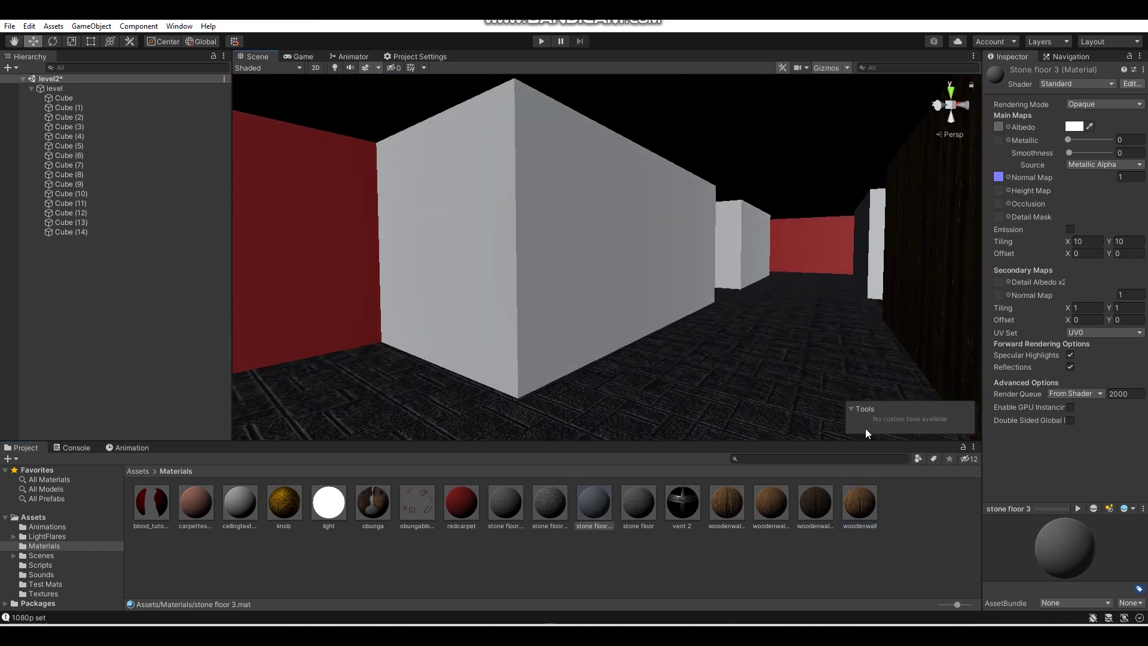
{"action": "left_click", "coordinate": [859, 505]}
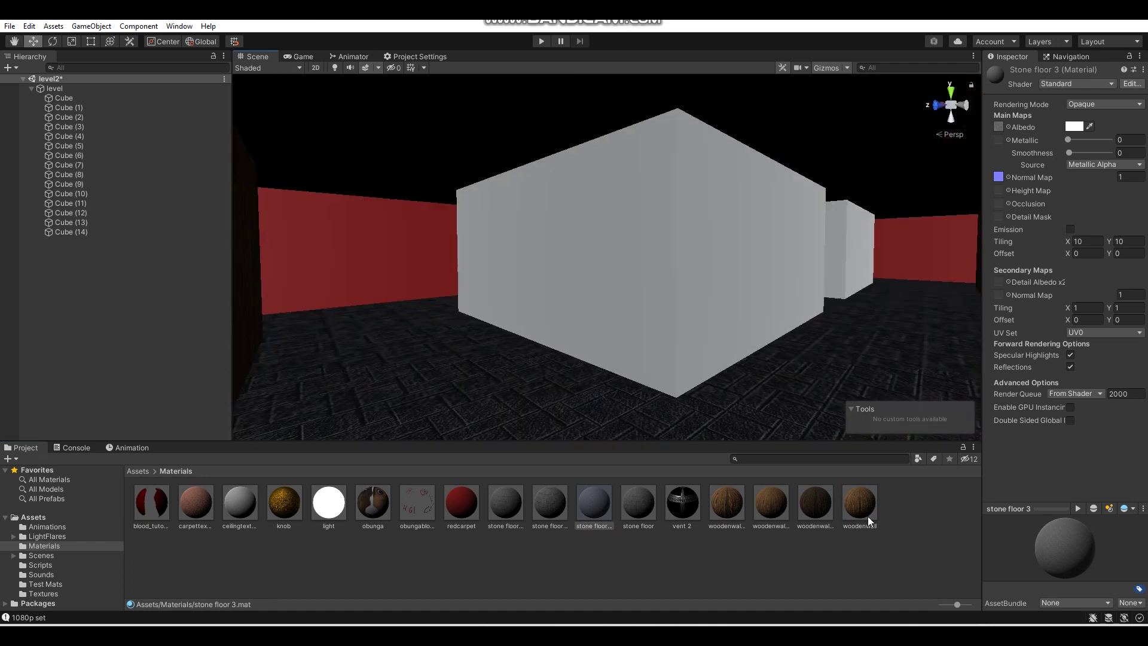
{"action": "left_click_drag", "start_coordinate": [870, 509], "coordinate": [598, 251]}
Fly to the red end wall and cover it with woodenwall too.
{"action": "mouse_move", "coordinate": [598, 251]}
{"action": "right_mouse_down"}
{"action": "mouse_move", "coordinate": [702, 273]}
{"action": "mouse_move", "coordinate": [725, 300]}
{"action": "right_mouse_up"}
{"action": "key", "text": "w"}
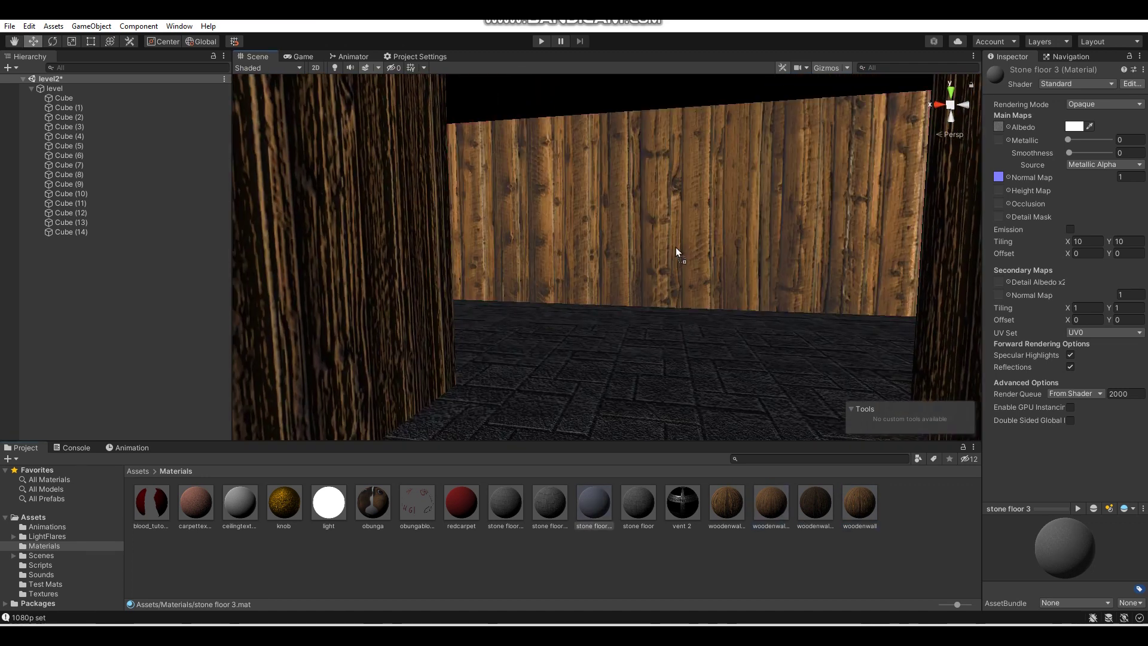
{"action": "right_click_drag", "start_coordinate": [674, 251], "coordinate": [515, 239]}
{"action": "left_click_drag", "start_coordinate": [727, 502], "coordinate": [668, 304]}
{"action": "mouse_move", "coordinate": [667, 303]}
{"action": "right_mouse_down"}
{"action": "mouse_move", "coordinate": [494, 290]}
{"action": "mouse_move", "coordinate": [358, 214]}
{"action": "right_mouse_up"}
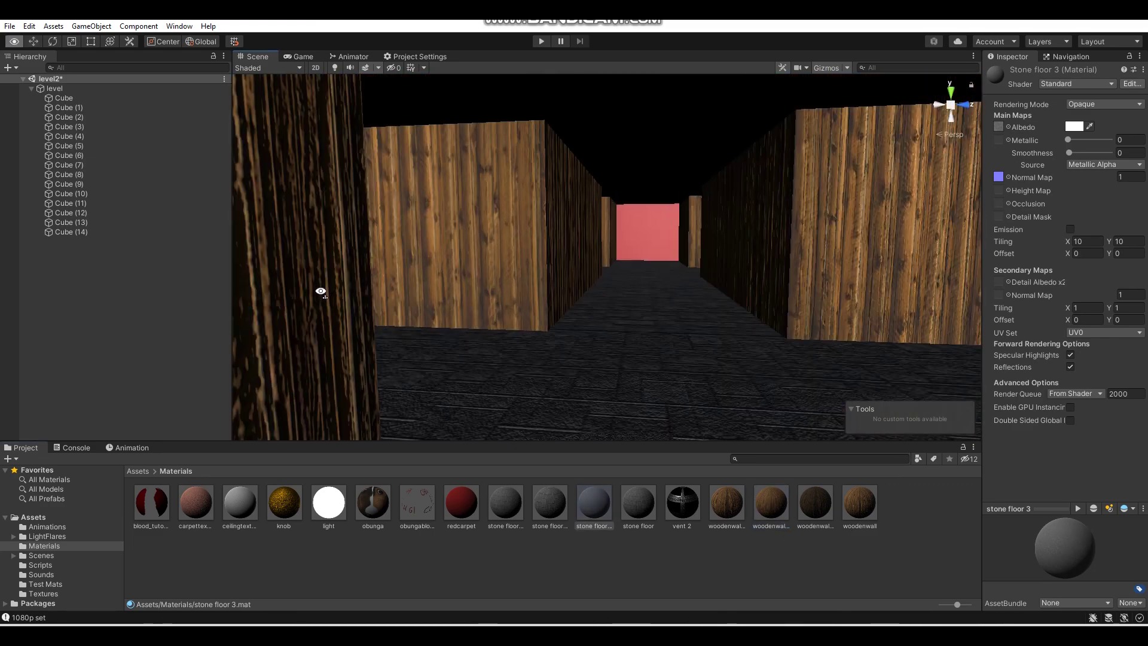
{"action": "key", "text": "w"}
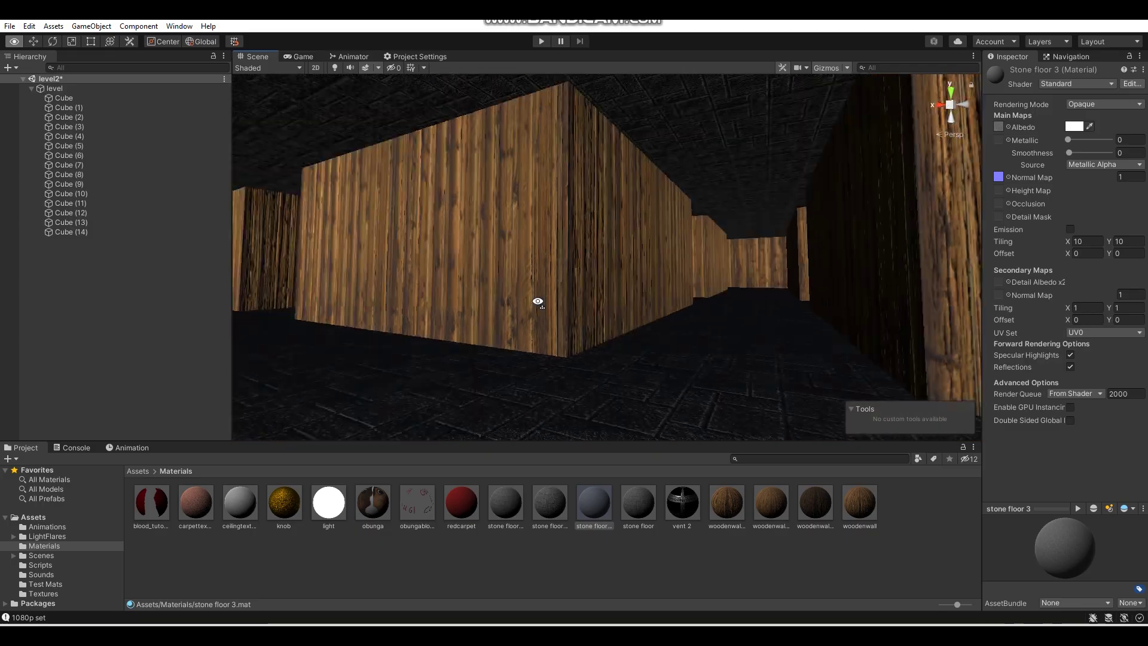
{"action": "mouse_move", "coordinate": [359, 214]}
{"action": "right_mouse_down"}
{"action": "mouse_move", "coordinate": [359, 319]}
{"action": "mouse_move", "coordinate": [982, 336]}
{"action": "mouse_move", "coordinate": [561, 340]}
{"action": "right_mouse_up"}
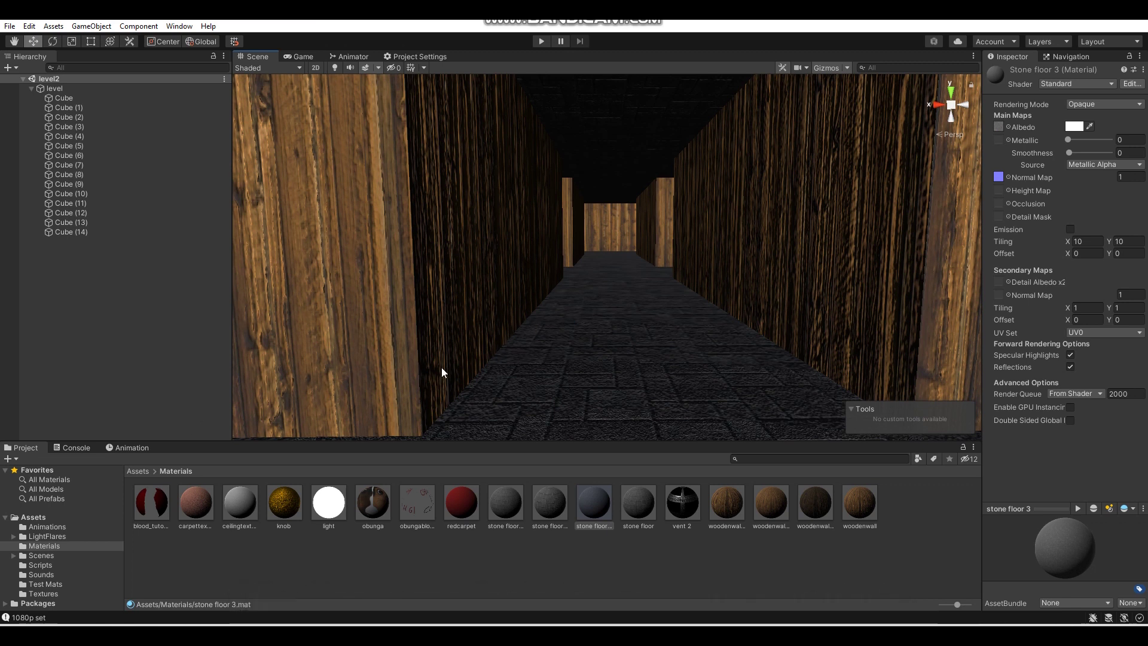
Shorten the long boundary wall to about 26 and slide it sideways to open an exit.
{"action": "right_click_drag", "start_coordinate": [442, 367], "coordinate": [658, 287]}
{"action": "left_click", "coordinate": [661, 289]}
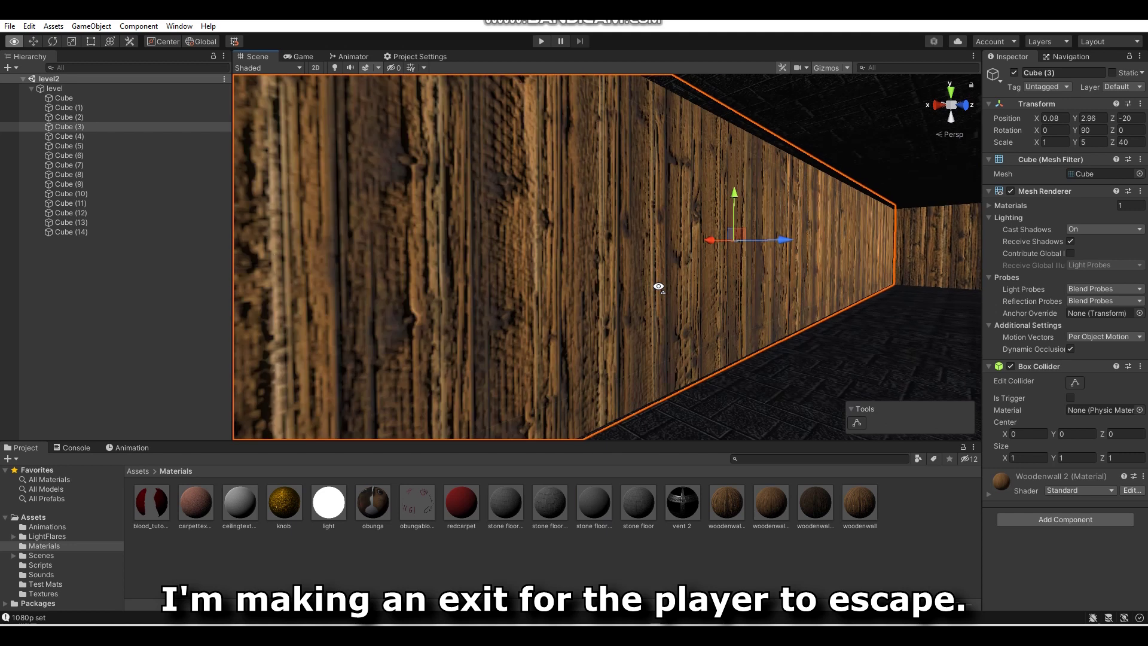
{"action": "right_click_drag", "start_coordinate": [658, 287], "coordinate": [296, 132]}
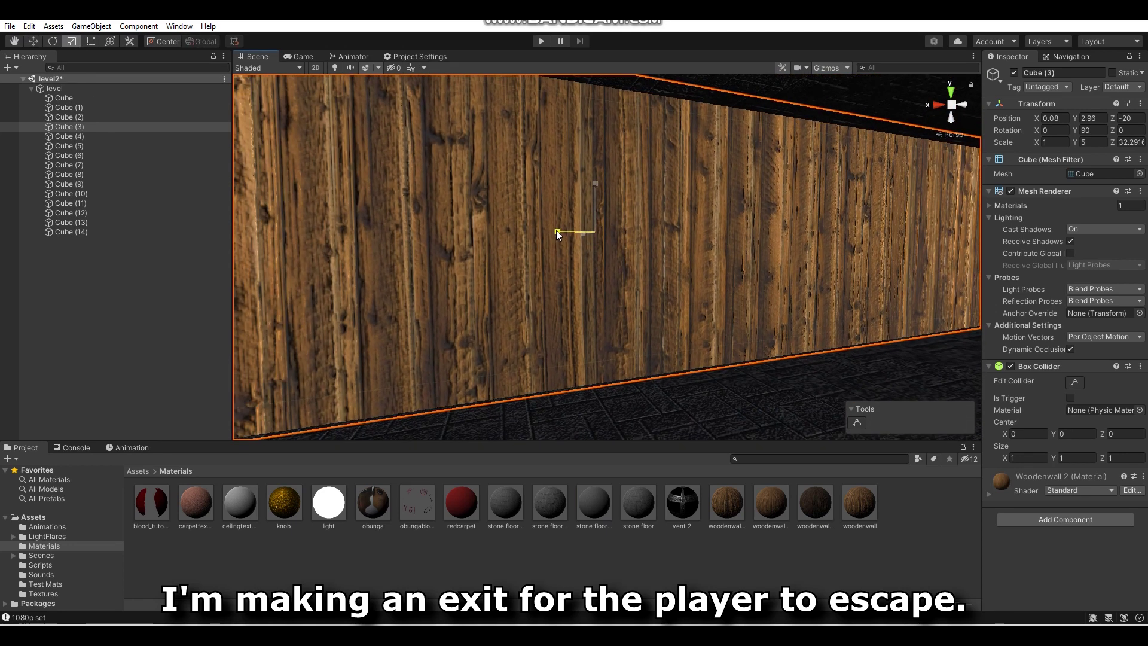
{"action": "left_click_drag", "start_coordinate": [547, 232], "coordinate": [561, 231]}
{"action": "mouse_move", "coordinate": [561, 230]}
{"action": "right_mouse_down"}
{"action": "mouse_move", "coordinate": [605, 243]}
{"action": "mouse_move", "coordinate": [612, 211]}
{"action": "mouse_move", "coordinate": [844, 239]}
{"action": "right_mouse_up"}
{"action": "left_click_drag", "start_coordinate": [871, 237], "coordinate": [743, 233]}
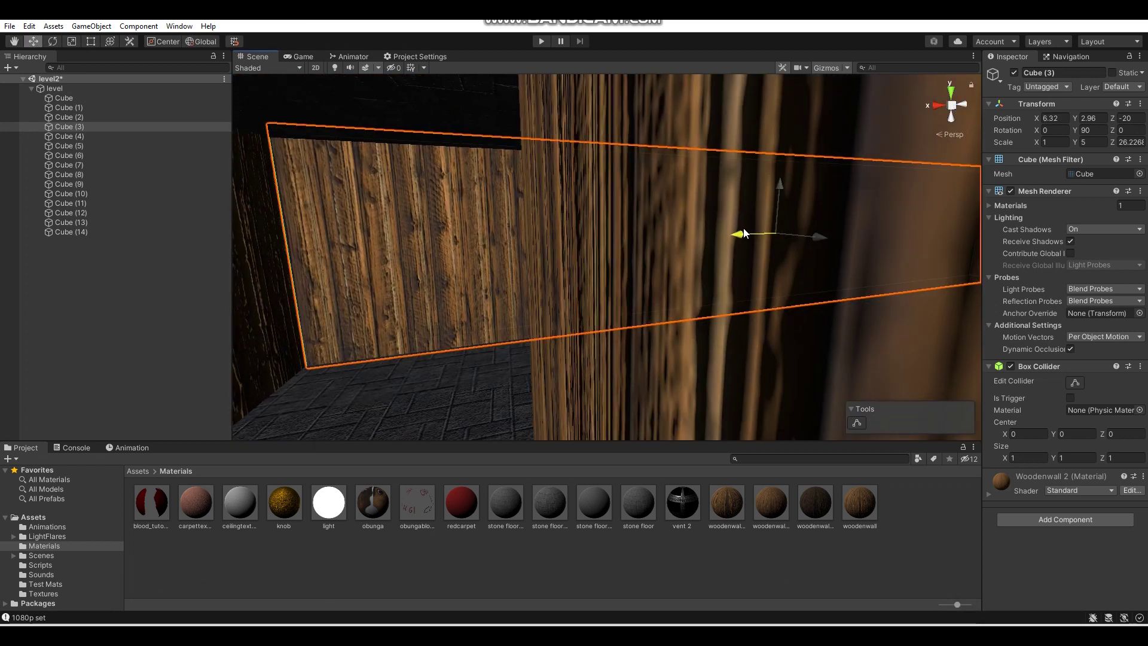
{"action": "mouse_move", "coordinate": [743, 233]}
{"action": "right_mouse_down"}
{"action": "mouse_move", "coordinate": [777, 222]}
{"action": "mouse_move", "coordinate": [508, 225]}
{"action": "mouse_move", "coordinate": [542, 237]}
{"action": "right_mouse_up"}
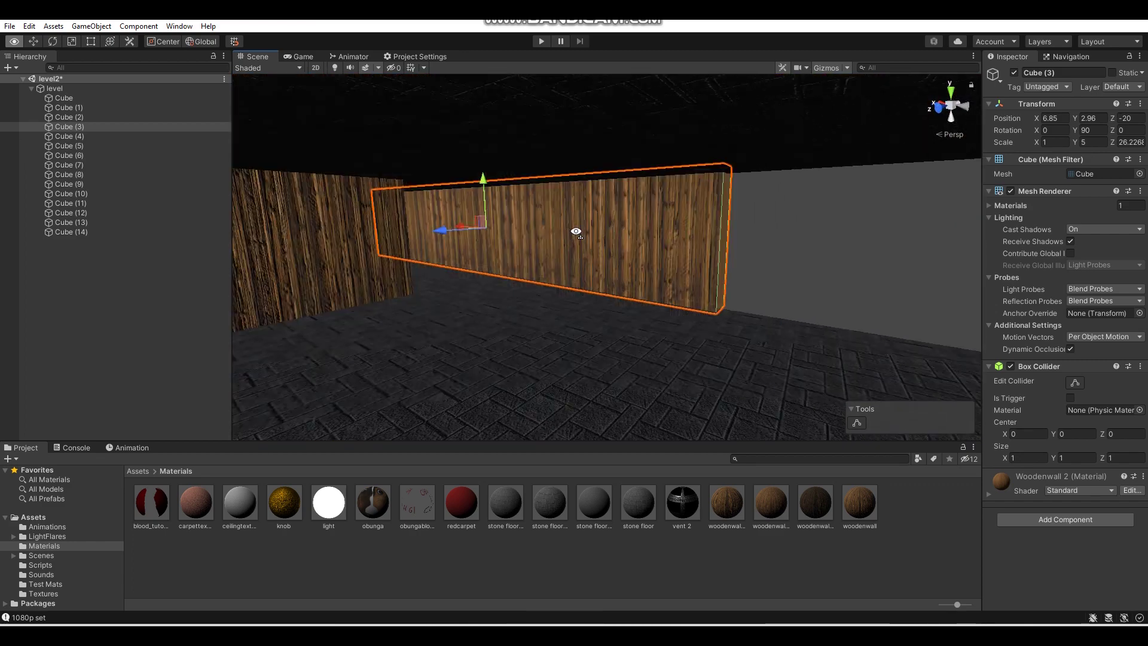
Move the new wall section Cube (15) along X to about -23.65.
{"action": "left_click_drag", "start_coordinate": [567, 246], "coordinate": [537, 250]}
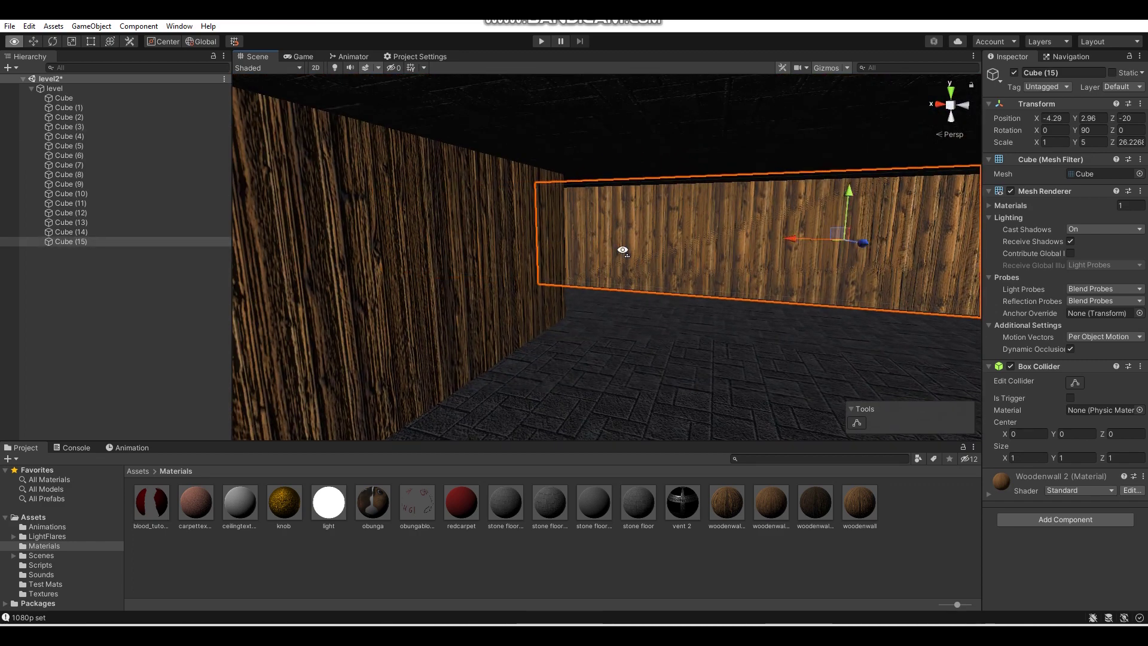
{"action": "mouse_move", "coordinate": [571, 239]}
{"action": "left_mouse_down"}
{"action": "mouse_move", "coordinate": [924, 249]}
{"action": "mouse_move", "coordinate": [806, 263]}
{"action": "mouse_move", "coordinate": [708, 255]}
{"action": "left_mouse_up"}
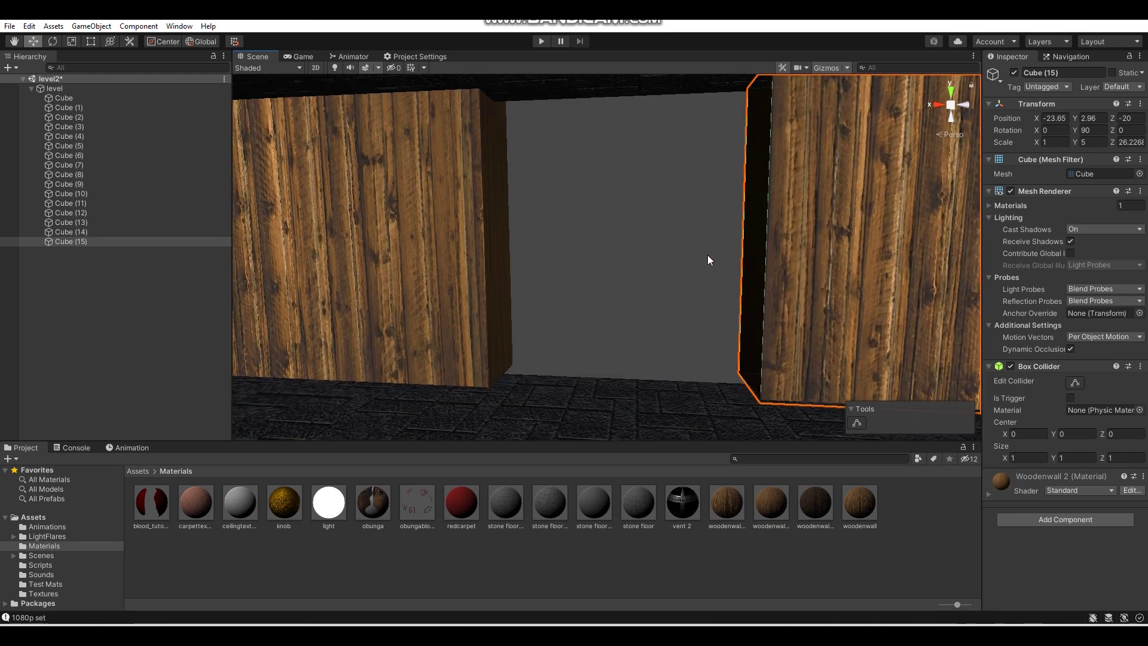
{"action": "left_click", "coordinate": [671, 246]}
{"action": "right_click_drag", "start_coordinate": [671, 246], "coordinate": [624, 243]}
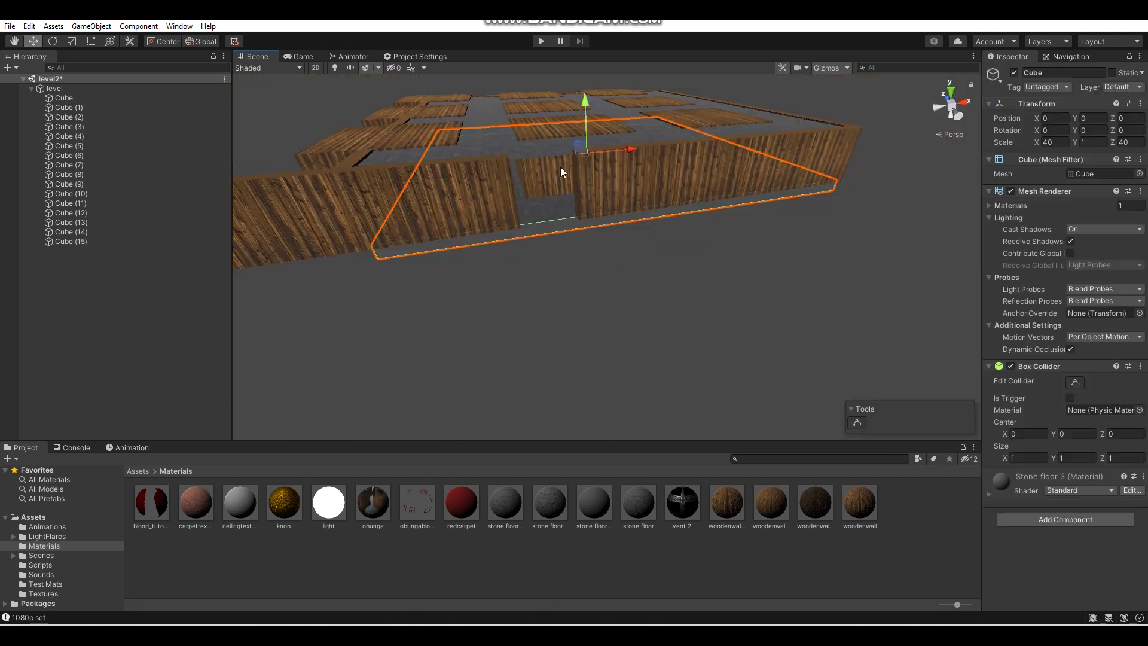
Narrow the floor copy Cube (16) to 6.252 wide and move it to X -8.48.
{"action": "left_click_drag", "start_coordinate": [561, 167], "coordinate": [546, 199], "text": "alt"}
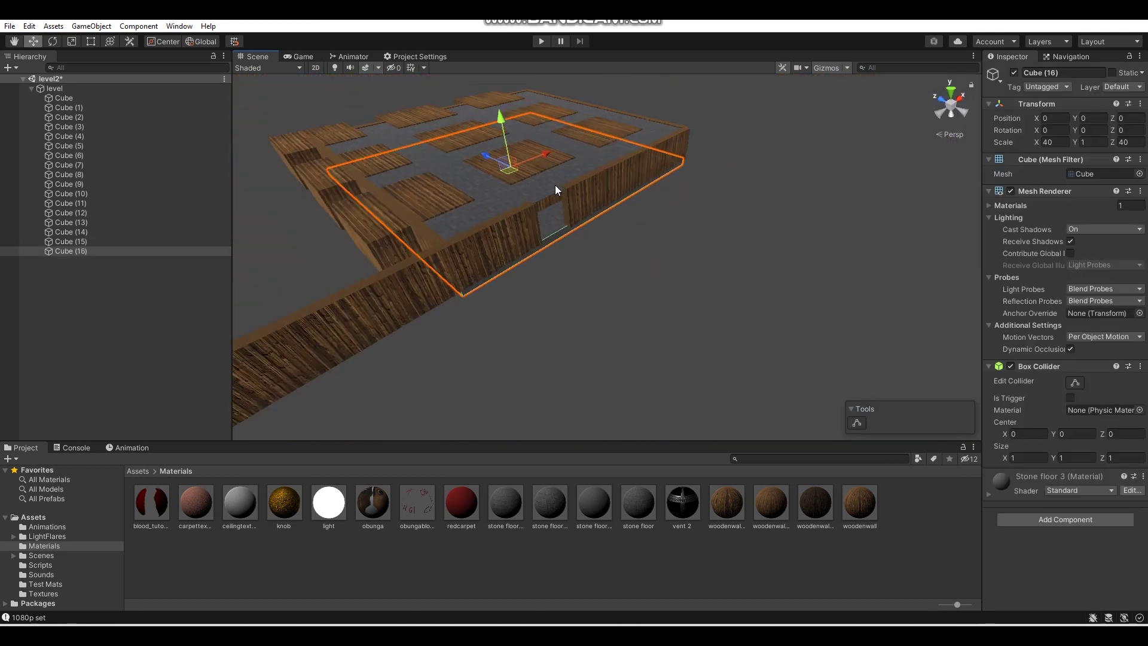
{"action": "left_click", "coordinate": [68, 44]}
{"action": "mouse_move", "coordinate": [624, 242]}
{"action": "left_mouse_down"}
{"action": "mouse_move", "coordinate": [574, 257]}
{"action": "mouse_move", "coordinate": [62, 65]}
{"action": "left_mouse_up"}
{"action": "mouse_move", "coordinate": [908, 252]}
{"action": "left_mouse_down"}
{"action": "mouse_move", "coordinate": [749, 261]}
{"action": "mouse_move", "coordinate": [772, 244]}
{"action": "mouse_move", "coordinate": [592, 211]}
{"action": "mouse_move", "coordinate": [623, 335]}
{"action": "left_mouse_up"}
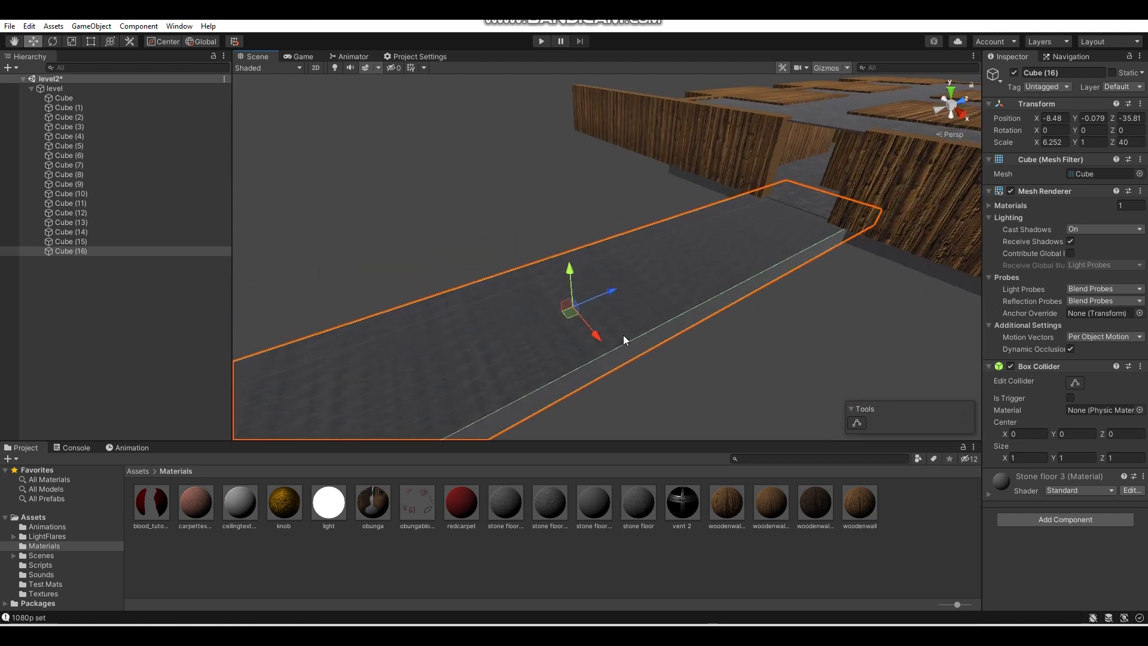
{"action": "left_click", "coordinate": [665, 565]}
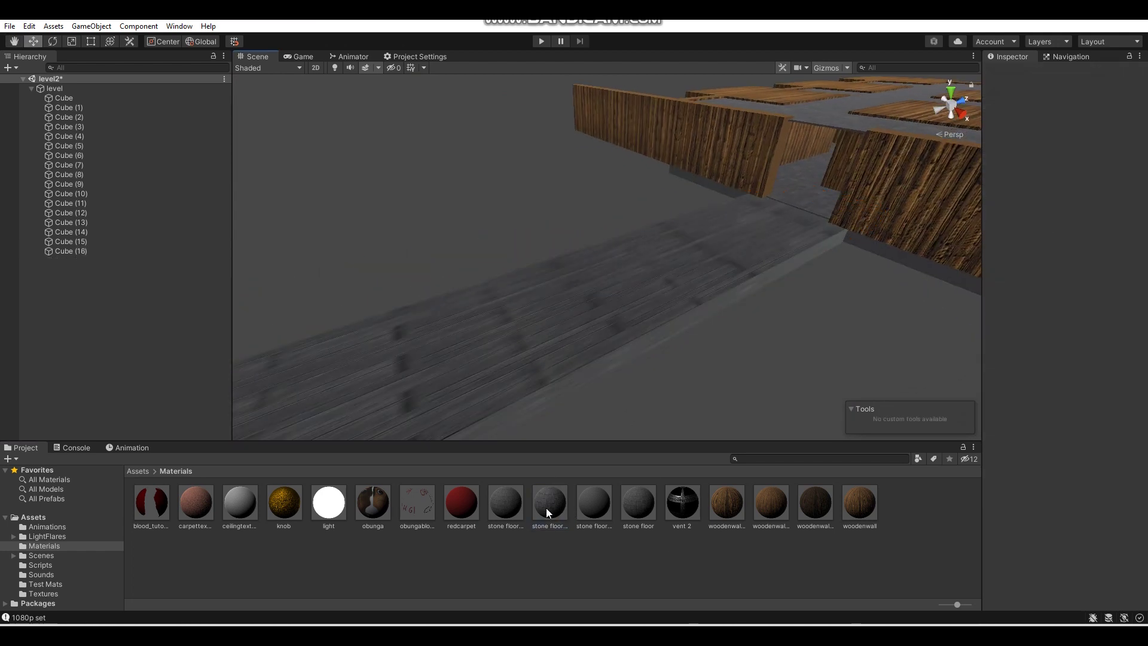
Create a stone floor 4 material, apply it to the strip, and tile it 2 by 15.
{"action": "left_click", "coordinate": [533, 519]}
{"action": "key", "text": "ctrl+d"}
{"action": "left_click_drag", "start_coordinate": [562, 354], "coordinate": [683, 396]}
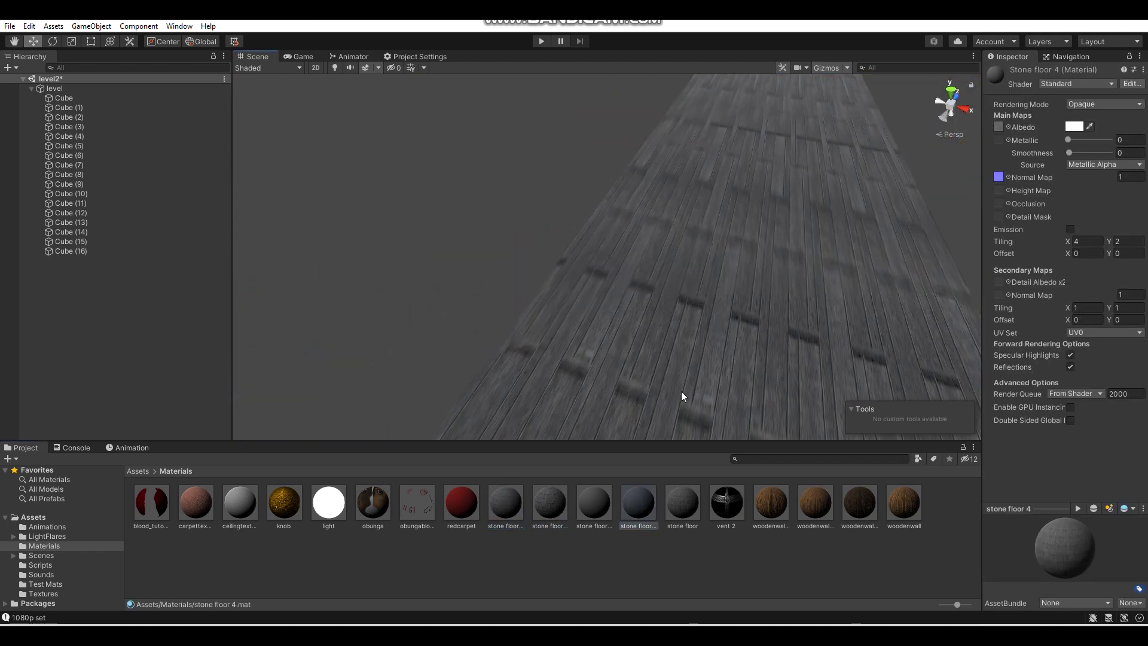
{"action": "type", "text": "2"}
{"action": "key", "text": "Tab"}
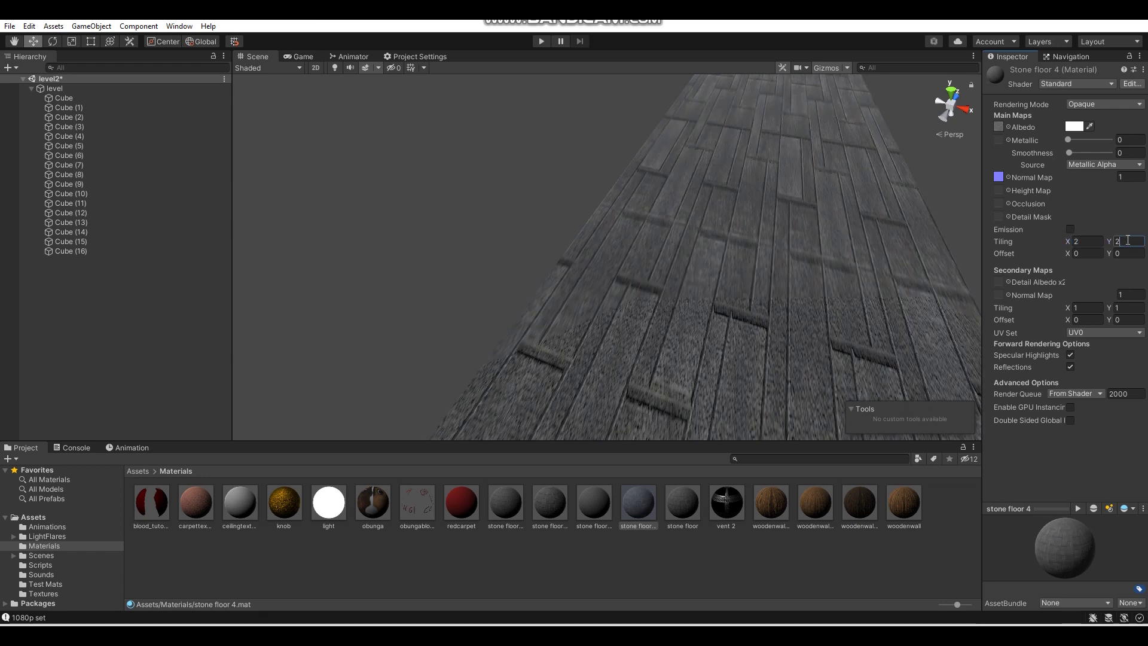
{"action": "type", "text": "10"}
{"action": "mouse_move", "coordinate": [717, 281]}
{"action": "left_mouse_down", "text": "alt"}
{"action": "mouse_move", "coordinate": [746, 304]}
{"action": "mouse_move", "coordinate": [724, 326]}
{"action": "mouse_move", "coordinate": [584, 185]}
{"action": "mouse_move", "coordinate": [781, 174]}
{"action": "left_mouse_up", "text": "alt"}
{"action": "key", "text": "BackSpace"}
Duplicate wall Cube (15) as Cube (17), rotation Y 0, at X -11.73, 36.4 long beside the strip.
{"action": "type", "text": "5"}
{"action": "left_click", "coordinate": [646, 159]}
{"action": "key", "text": "ctrl+d"}
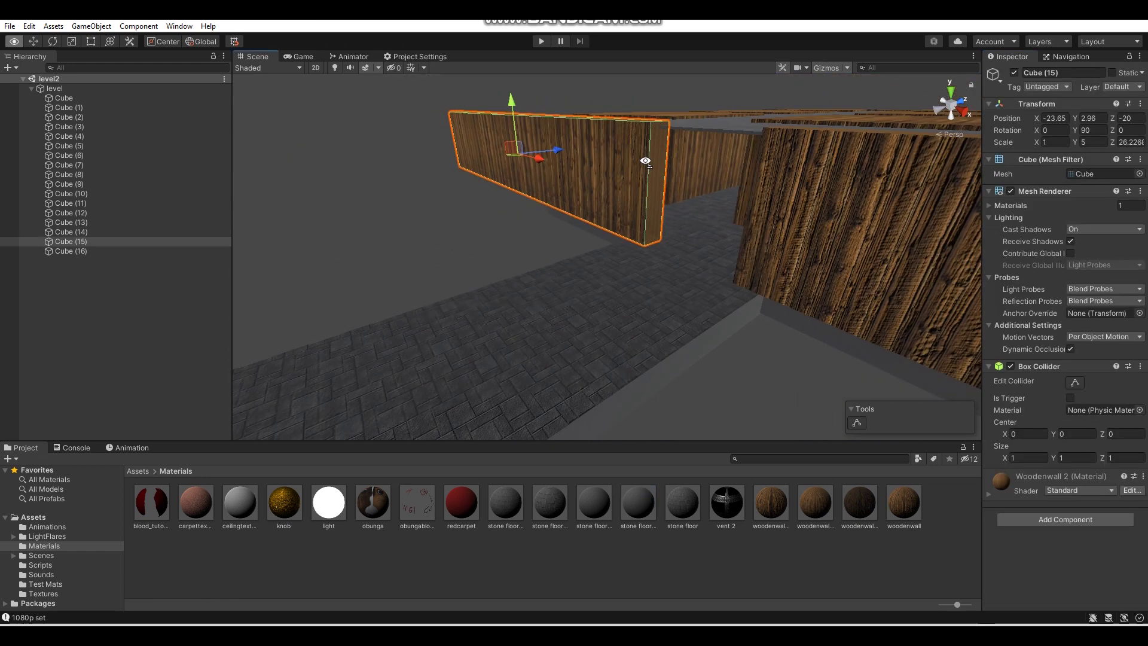
{"action": "left_click_drag", "start_coordinate": [1110, 118], "coordinate": [1114, 118]}
{"action": "left_click", "coordinate": [1093, 131]}
{"action": "key", "text": "BackSpace"}
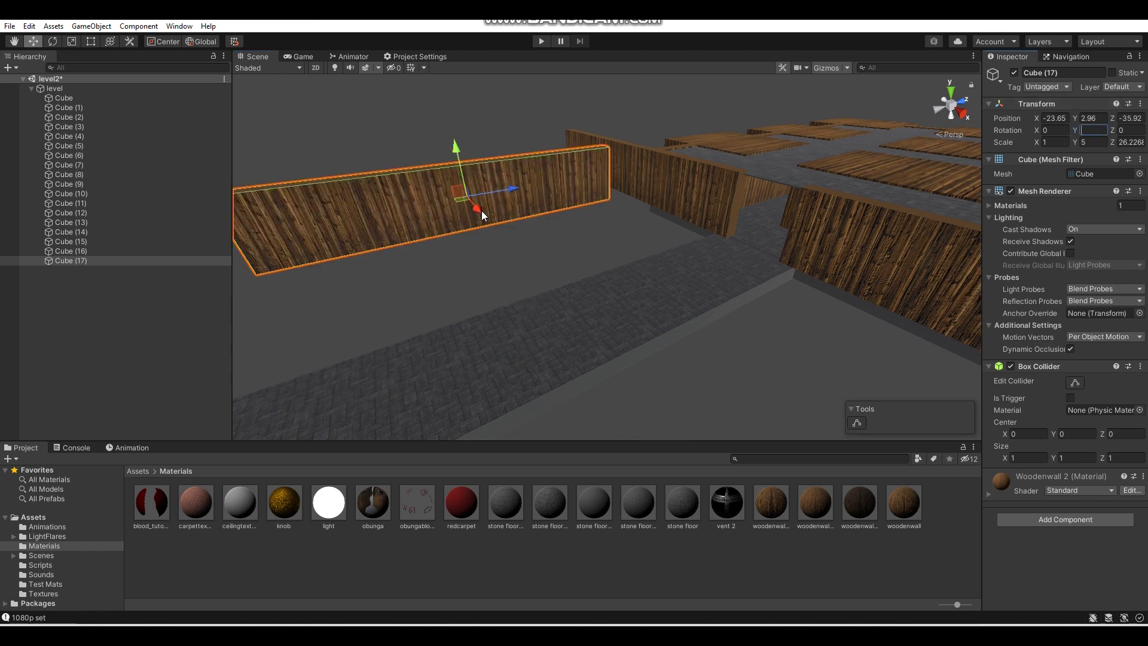
{"action": "mouse_move", "coordinate": [482, 211]}
{"action": "left_mouse_down"}
{"action": "mouse_move", "coordinate": [570, 256]}
{"action": "mouse_move", "coordinate": [456, 249]}
{"action": "left_mouse_up"}
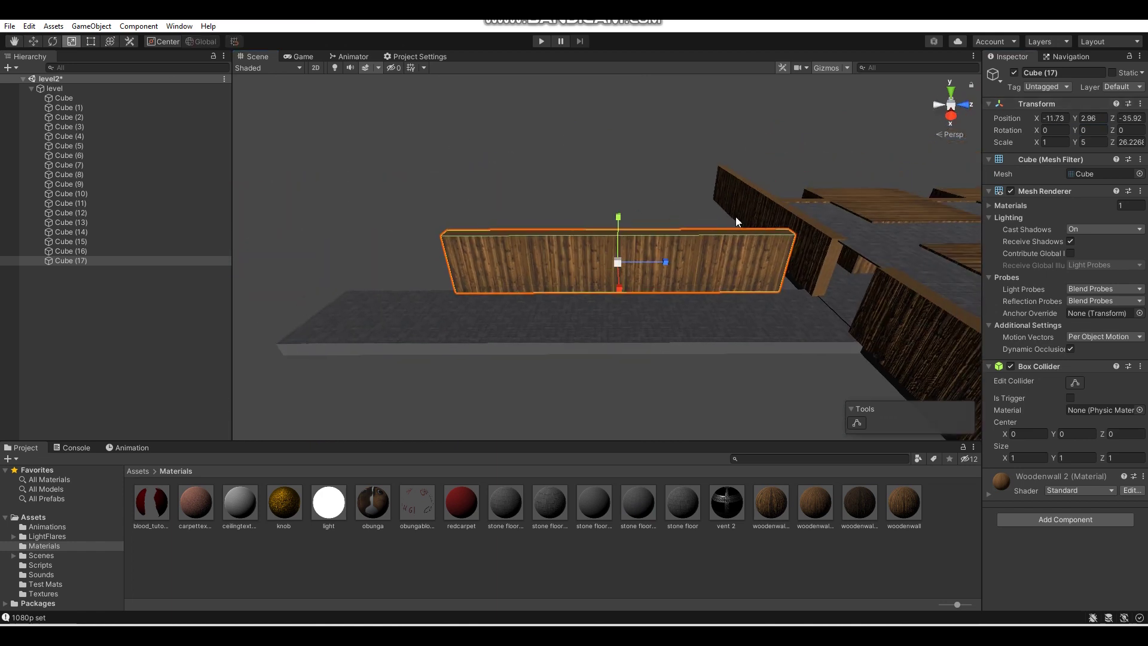
{"action": "left_click_drag", "start_coordinate": [665, 262], "coordinate": [220, 134]}
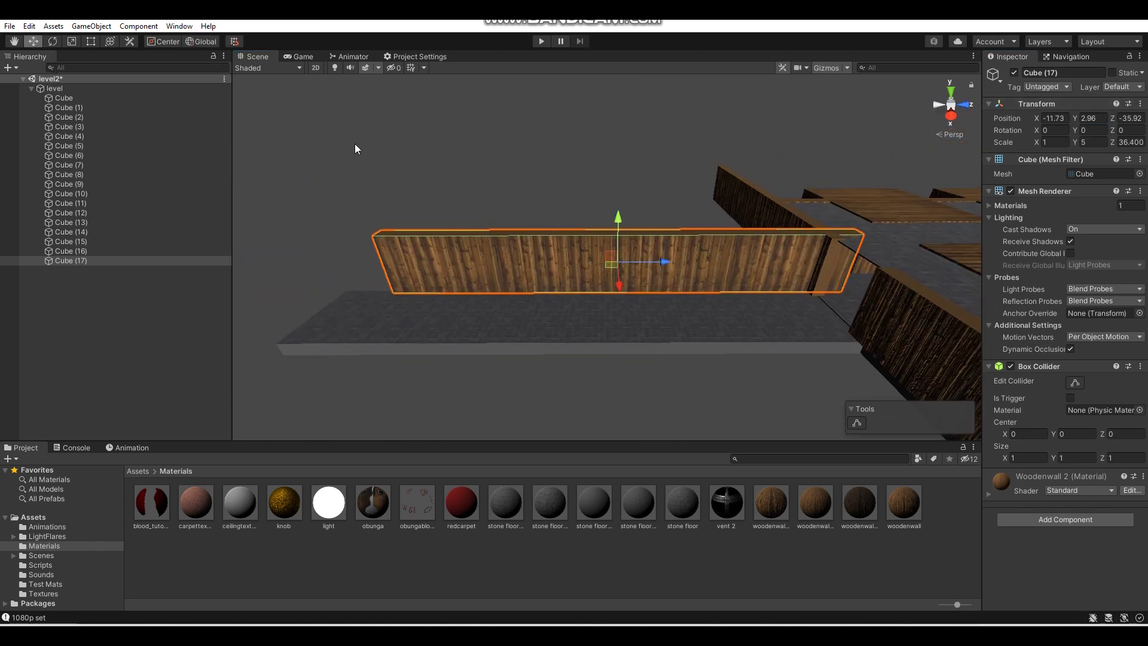
{"action": "left_click_drag", "start_coordinate": [668, 267], "coordinate": [633, 259]}
{"action": "left_click_drag", "start_coordinate": [579, 223], "coordinate": [761, 275]}
Duplicate the side wall as Cube (18) for the corridor's other side.
{"action": "key", "text": "ctrl+d"}
{"action": "left_click", "coordinate": [787, 318]}
{"action": "mouse_move", "coordinate": [787, 318]}
{"action": "left_mouse_down", "text": "alt"}
{"action": "mouse_move", "coordinate": [627, 309]}
{"action": "mouse_move", "coordinate": [746, 244]}
{"action": "left_mouse_up", "text": "alt"}
Copy block Cube (8) as Cube (19) and flatten it into an end wall at X -8.38.
{"action": "left_click", "coordinate": [747, 243]}
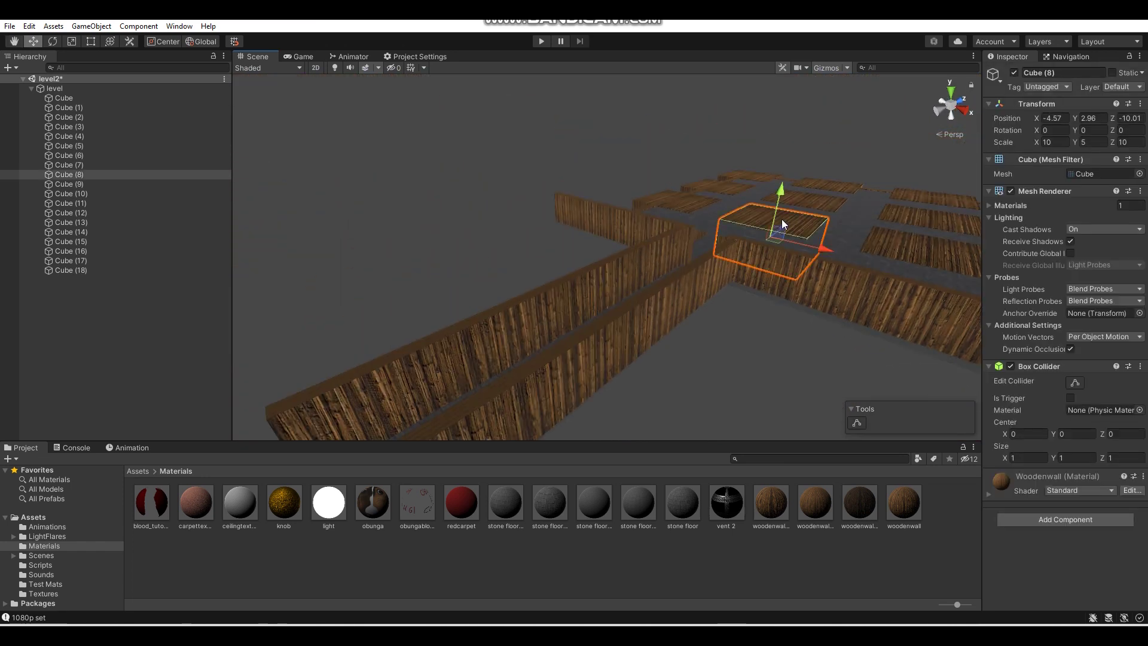
{"action": "key", "text": "ctrl+d"}
{"action": "left_click_drag", "start_coordinate": [792, 204], "coordinate": [571, 322]}
{"action": "key", "text": "r"}
{"action": "key", "text": "f"}
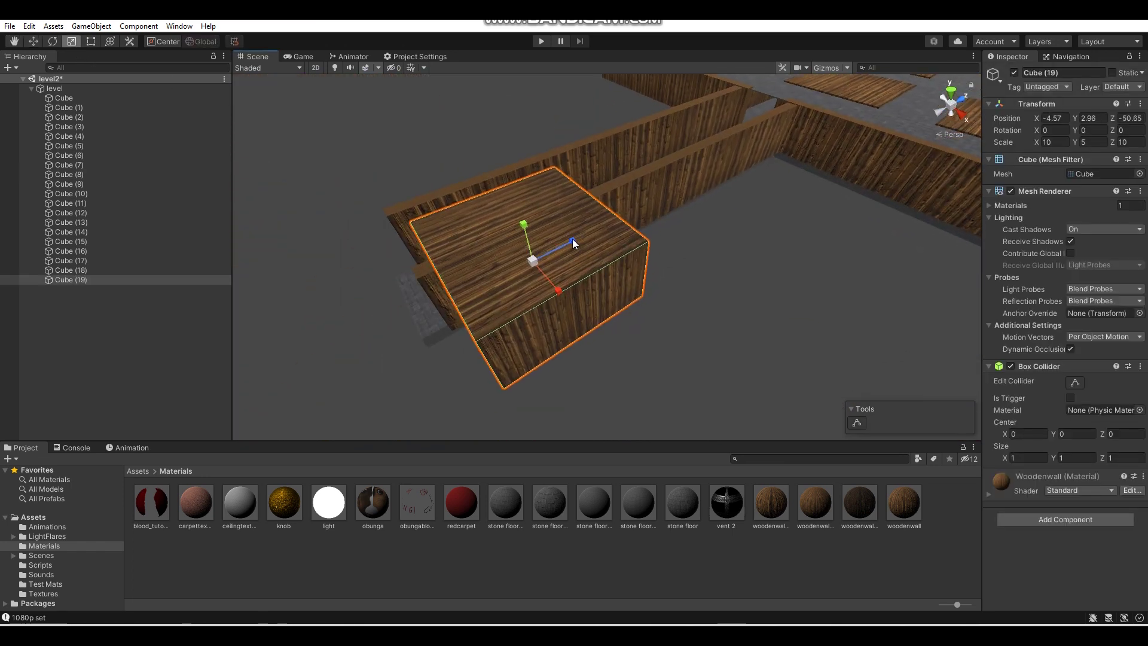
{"action": "mouse_move", "coordinate": [575, 243]}
{"action": "left_mouse_down"}
{"action": "mouse_move", "coordinate": [538, 266]}
{"action": "mouse_move", "coordinate": [598, 329]}
{"action": "left_mouse_up"}
{"action": "key", "text": "w"}
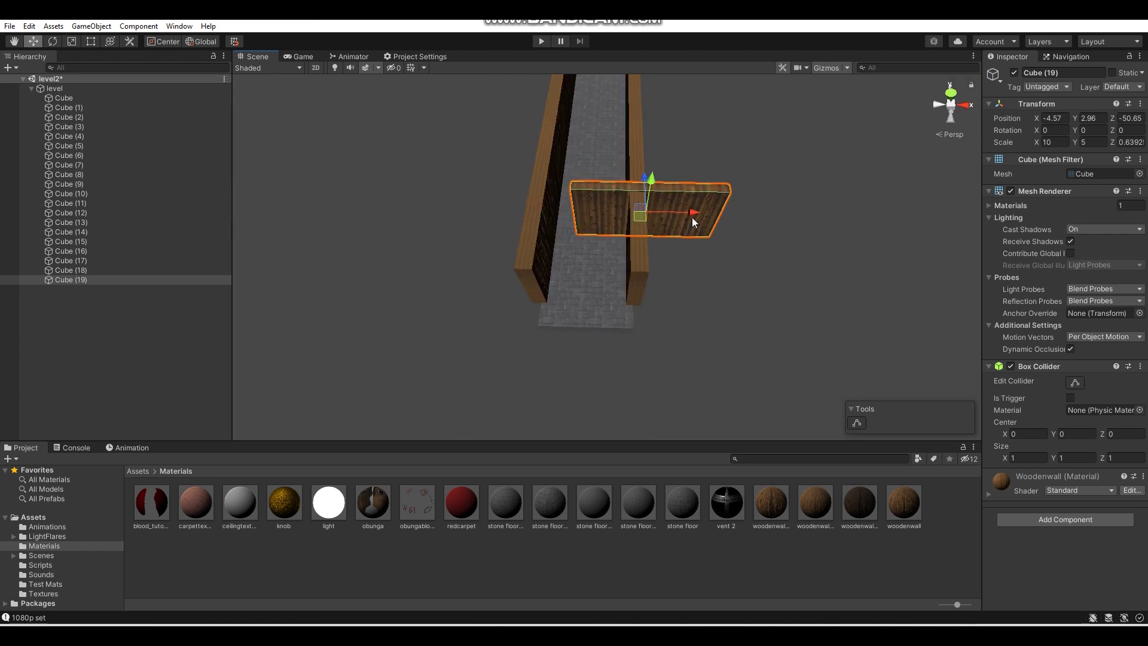
{"action": "left_click_drag", "start_coordinate": [699, 215], "coordinate": [637, 217]}
{"action": "left_click_drag", "start_coordinate": [596, 180], "coordinate": [587, 243]}
{"action": "left_click", "coordinate": [804, 174]}
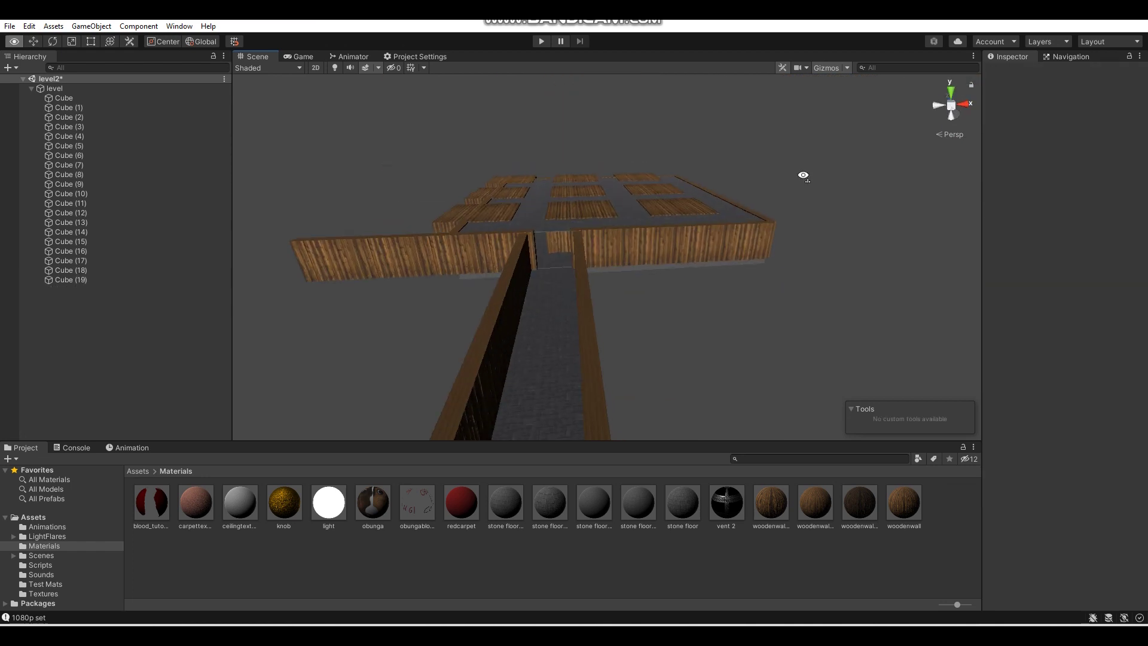
{"action": "mouse_move", "coordinate": [805, 173]}
{"action": "right_mouse_down"}
{"action": "mouse_move", "coordinate": [51, 123]}
{"action": "mouse_move", "coordinate": [655, 232]}
{"action": "right_mouse_up"}
Duplicate the floor strip as Cube (20) and lift it up as the corridor ceiling.
{"action": "key", "text": "ctrl+z"}
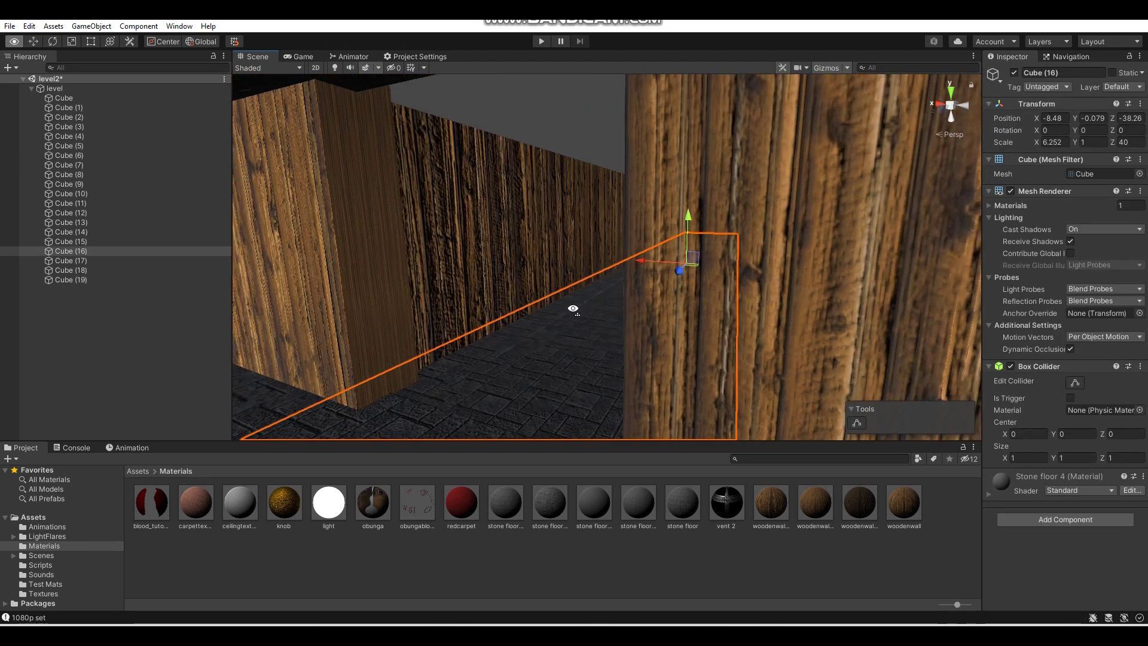
{"action": "right_click_drag", "start_coordinate": [640, 152], "coordinate": [627, 214]}
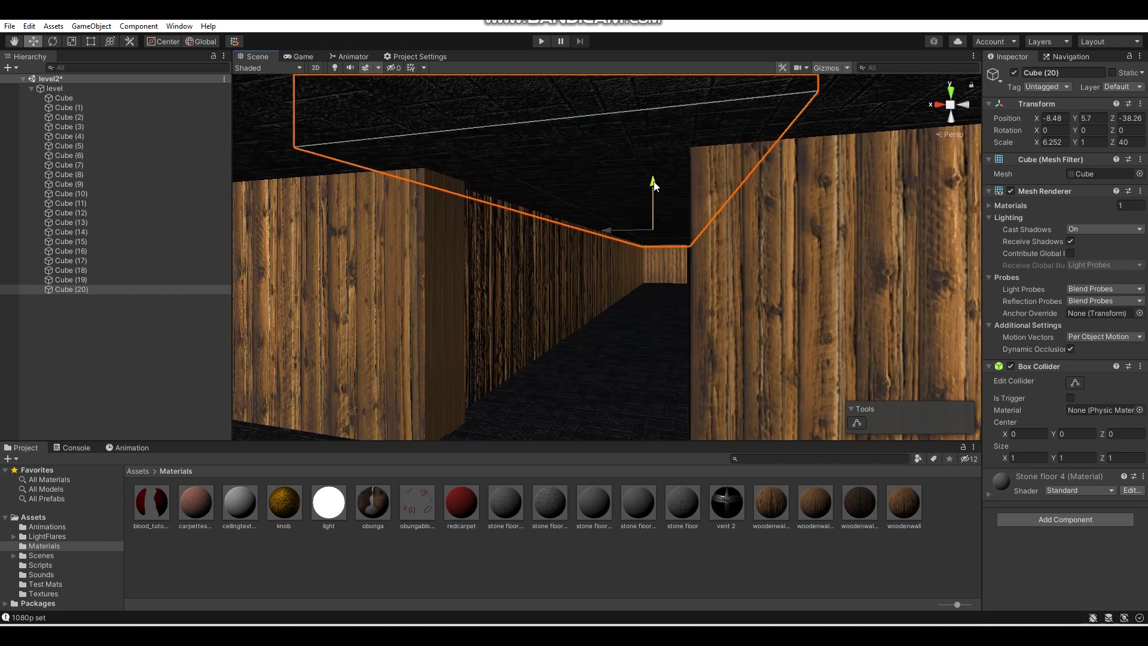
{"action": "key", "text": "ctrl+z"}
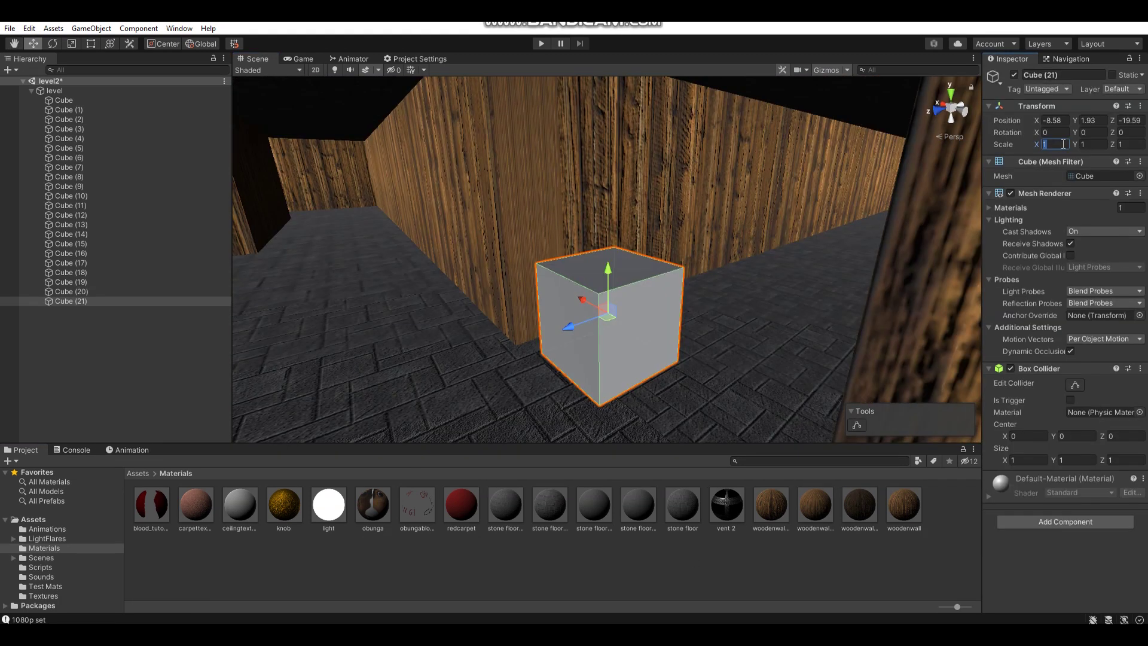
Set the new cube's scale to X 4.5, Y 0.1, Z 0.1.
{"action": "double_click", "coordinate": [1052, 144]}
{"action": "key", "text": "BackSpace"}
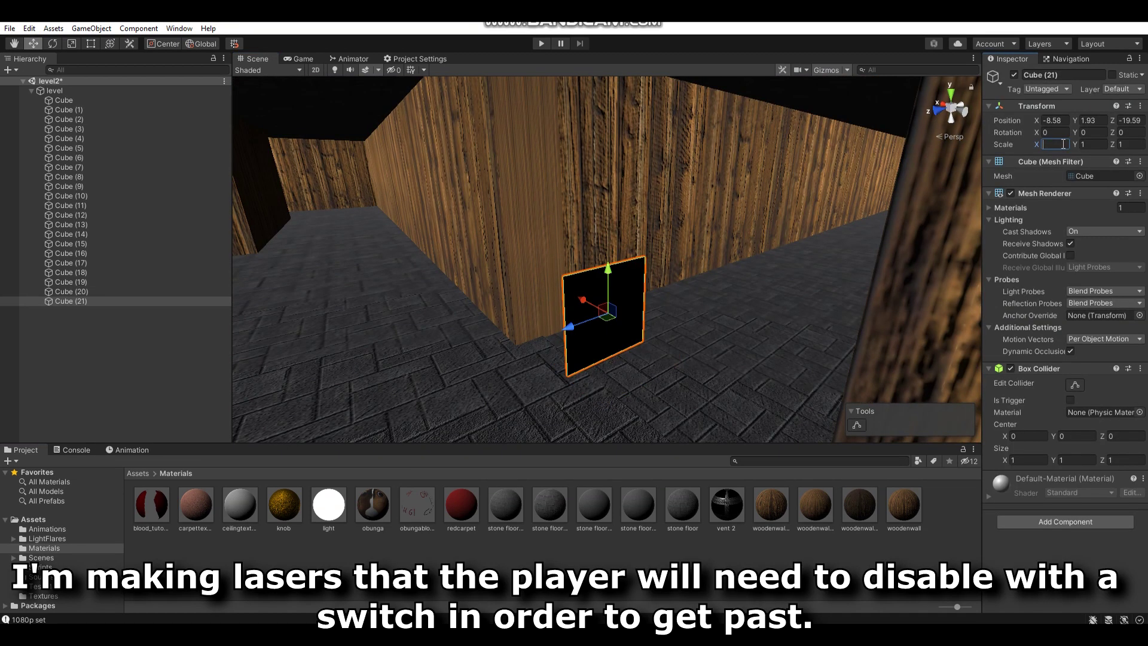
{"action": "type", "text": "3"}
{"action": "key", "text": "BackSpace"}
{"action": "type", "text": "7"}
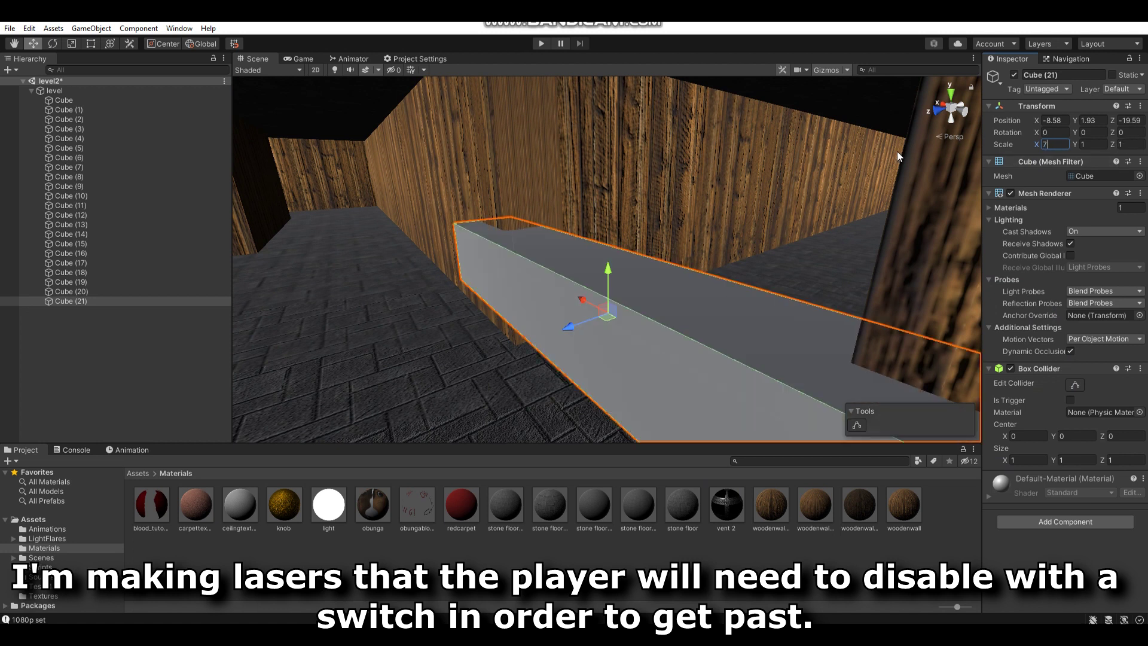
{"action": "key", "text": "BackSpace"}
{"action": "type", "text": "5"}
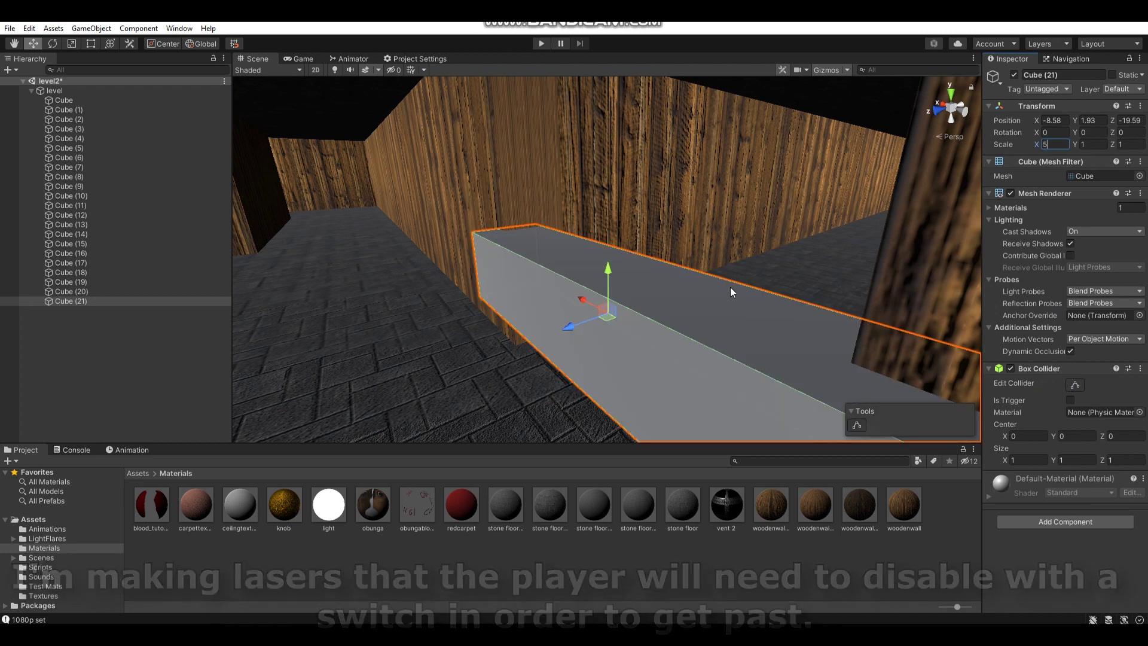
{"action": "key", "text": "BackSpace"}
{"action": "type", "text": "4"}
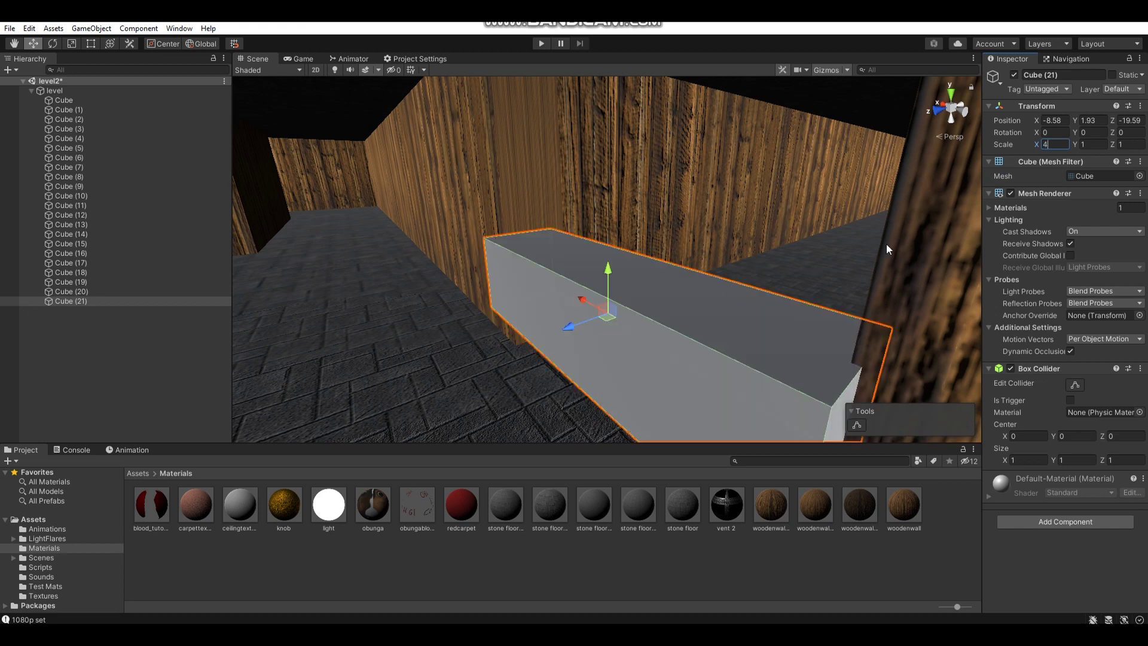
{"action": "type", "text": ".5"}
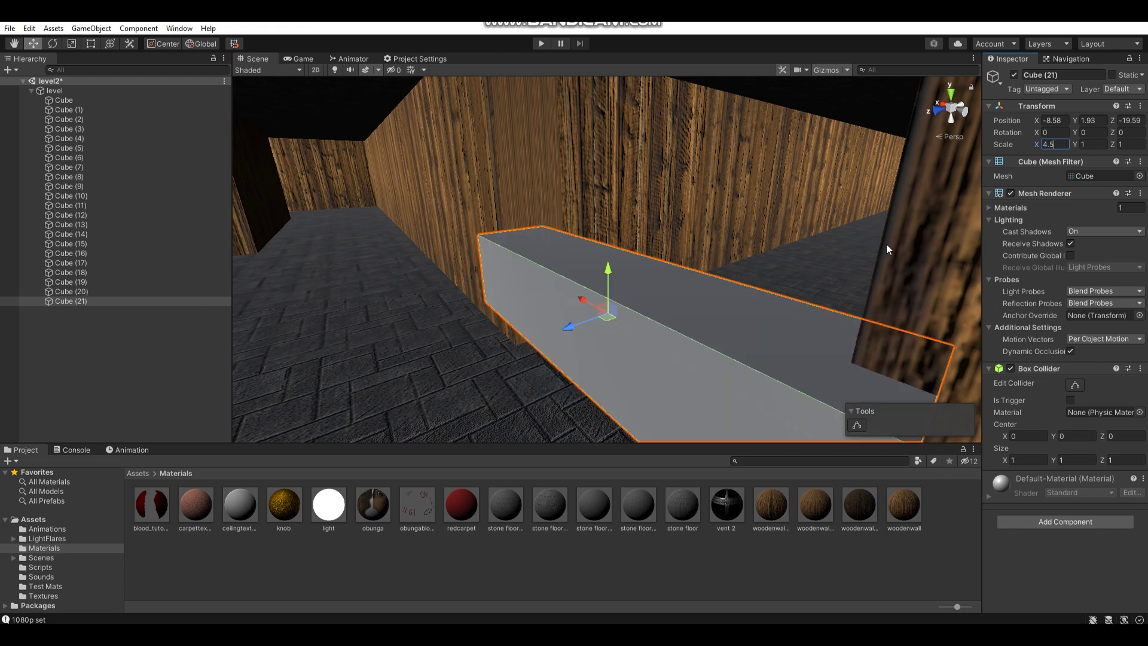
{"action": "type", "text": "."}
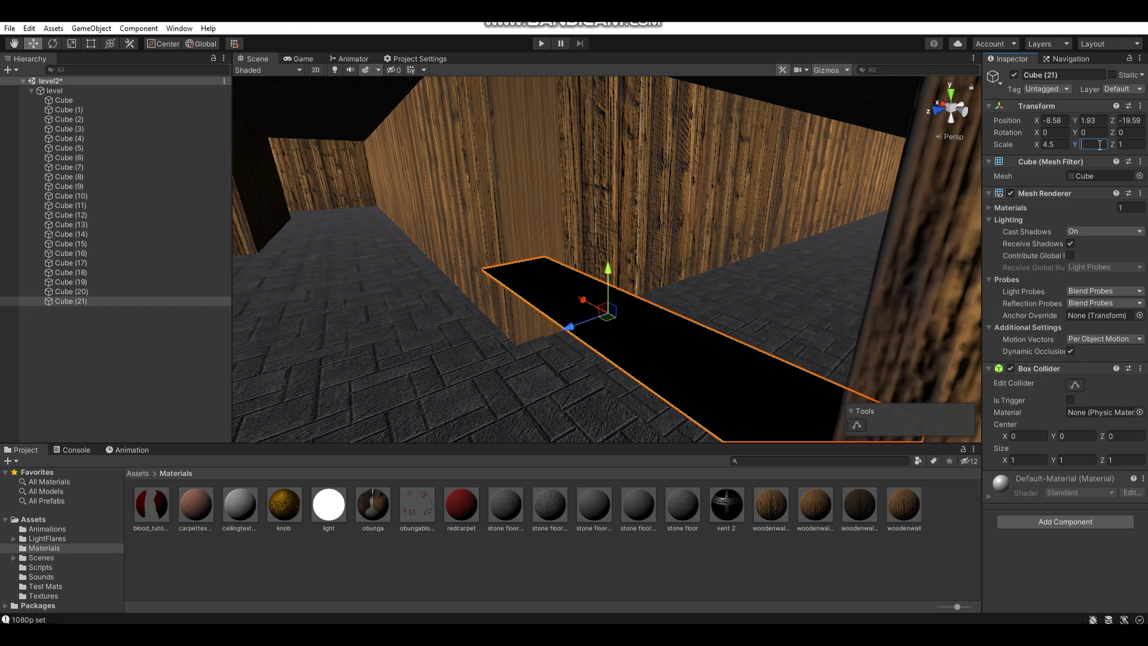
{"action": "type", "text": "1"}
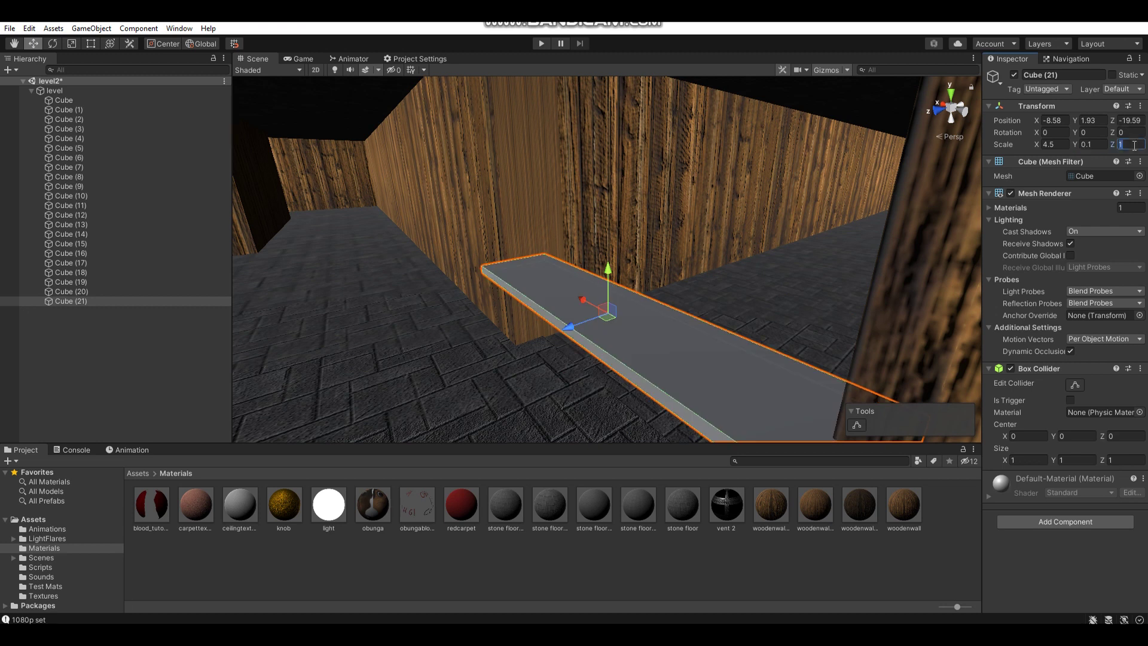
{"action": "type", "text": ".1"}
Position the beam across the corridor at Z -19.964 and X -8.387.
{"action": "right_click_drag", "start_coordinate": [572, 206], "coordinate": [788, 351]}
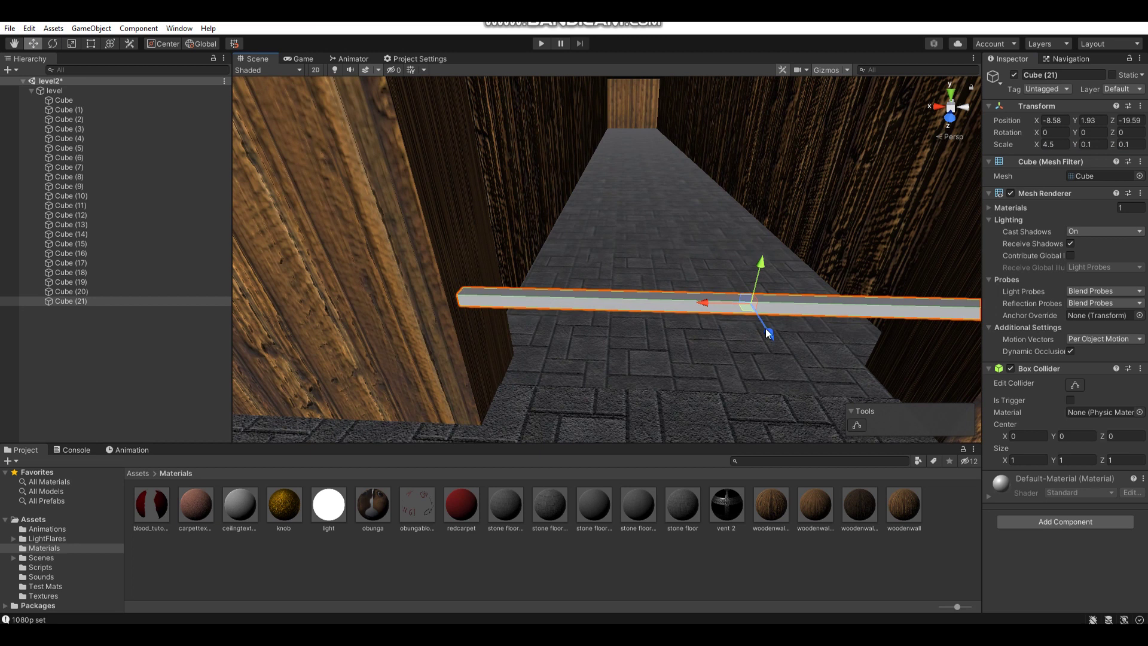
{"action": "left_click_drag", "start_coordinate": [769, 332], "coordinate": [755, 299]}
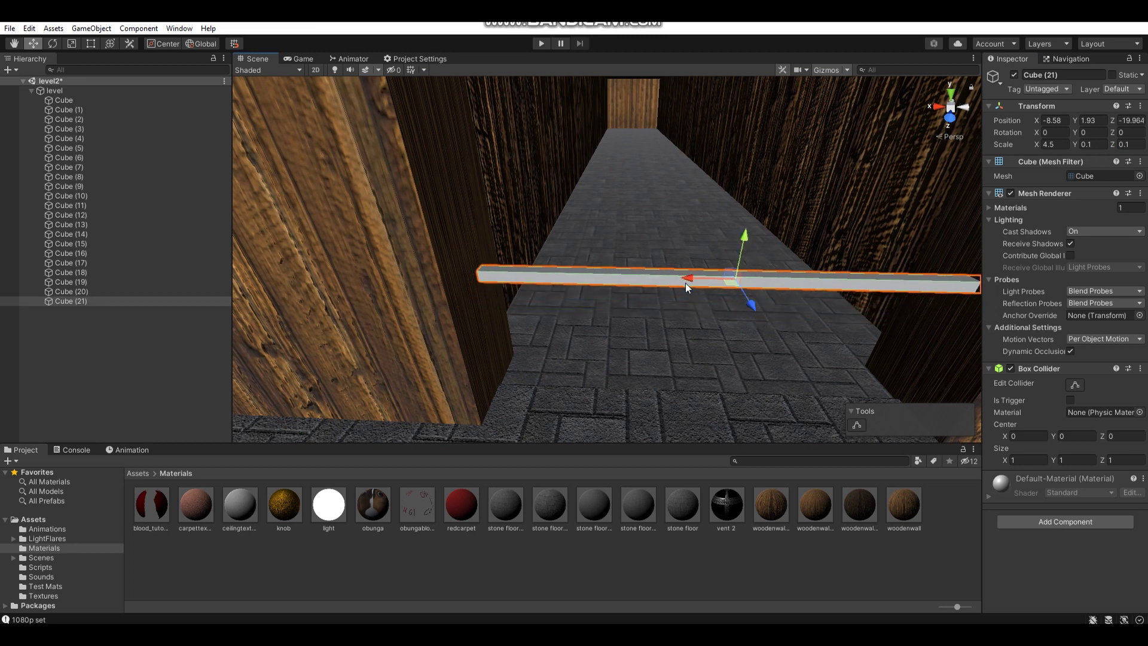
{"action": "right_click_drag", "start_coordinate": [685, 283], "coordinate": [702, 283]}
{"action": "left_click_drag", "start_coordinate": [663, 272], "coordinate": [642, 269]}
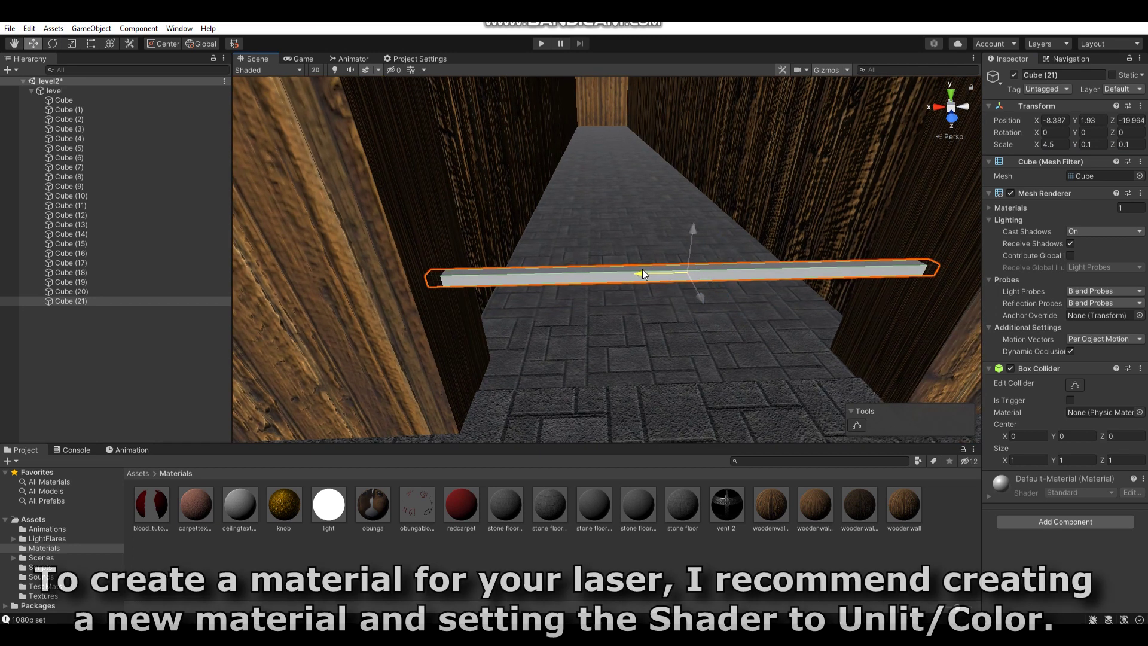
{"action": "right_click_drag", "start_coordinate": [643, 269], "coordinate": [331, 442]}
{"action": "mouse_move", "coordinate": [420, 319]}
{"action": "right_mouse_down"}
{"action": "mouse_move", "coordinate": [436, 301]}
{"action": "mouse_move", "coordinate": [355, 392]}
{"action": "right_mouse_up"}
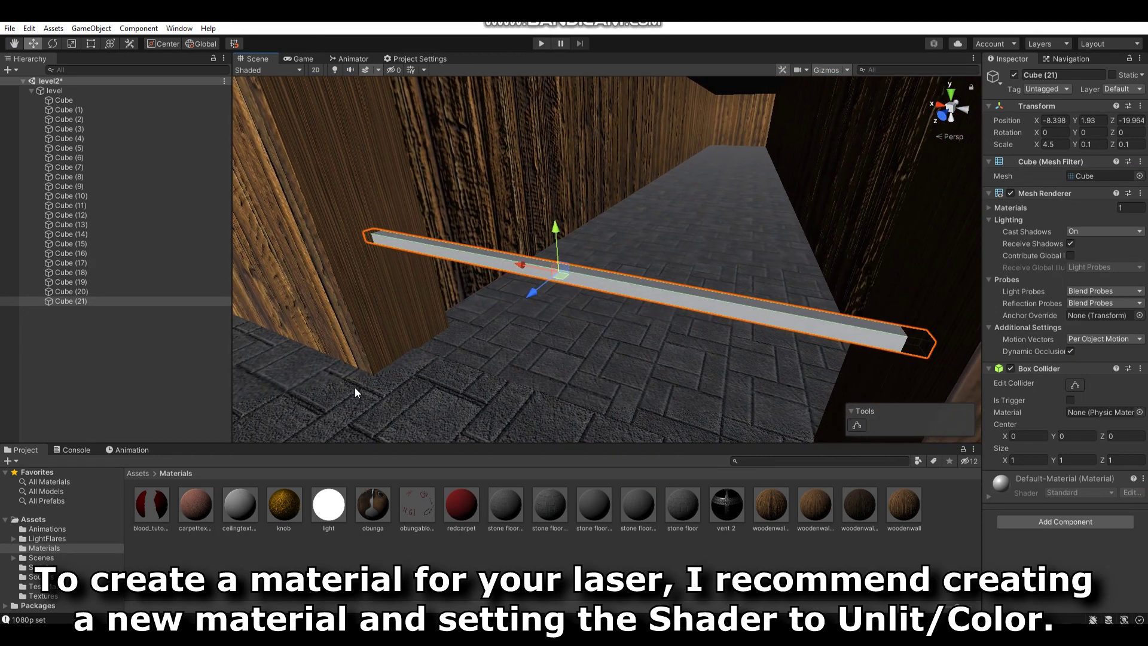
Duplicate the light material as light 1, make its main colour red, and apply it to Cube (21).
{"action": "left_click", "coordinate": [327, 506]}
{"action": "key", "text": "ctrl+d"}
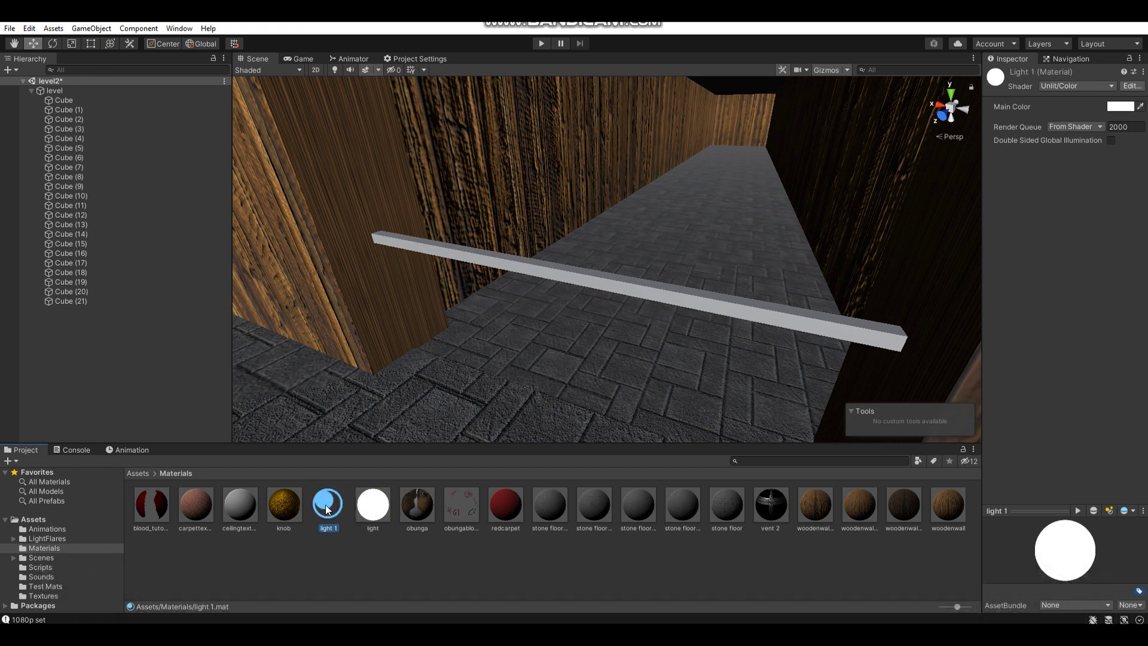
{"action": "left_click", "coordinate": [1113, 106]}
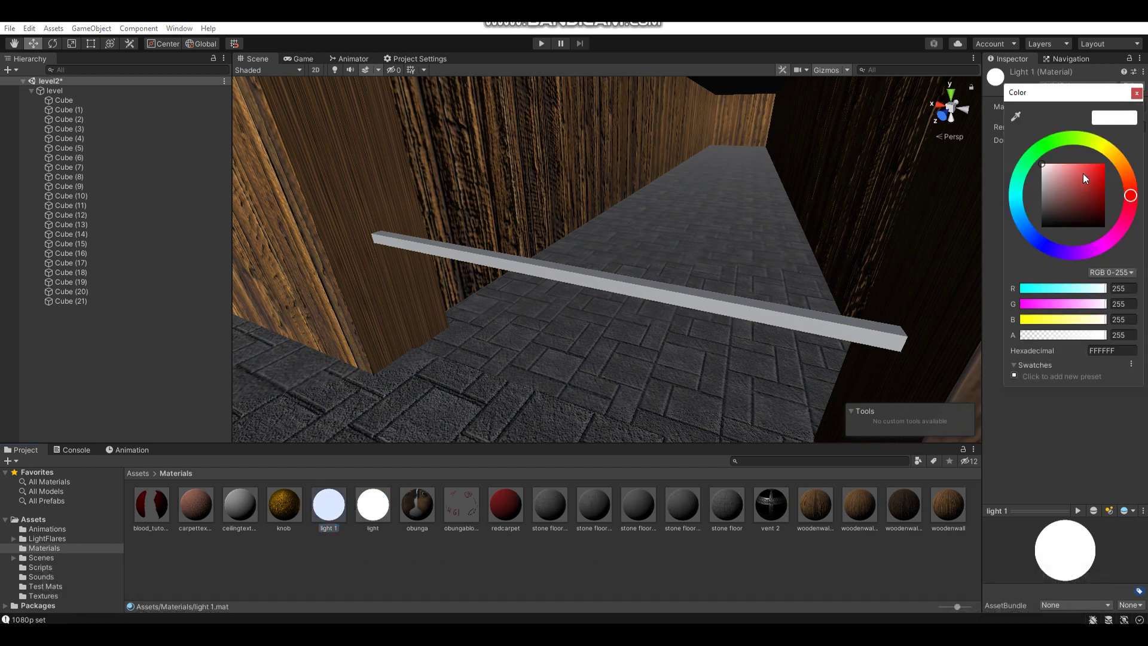
{"action": "left_click_drag", "start_coordinate": [1084, 177], "coordinate": [1113, 145]}
{"action": "left_click", "coordinate": [1137, 93]}
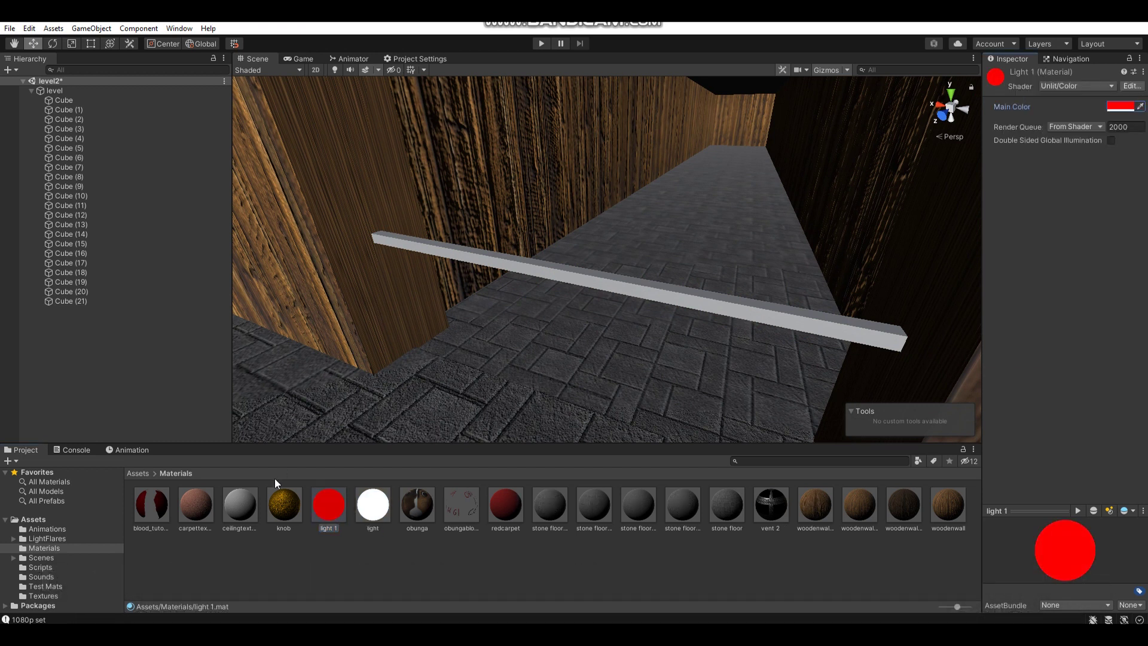
{"action": "left_click_drag", "start_coordinate": [328, 504], "coordinate": [576, 274]}
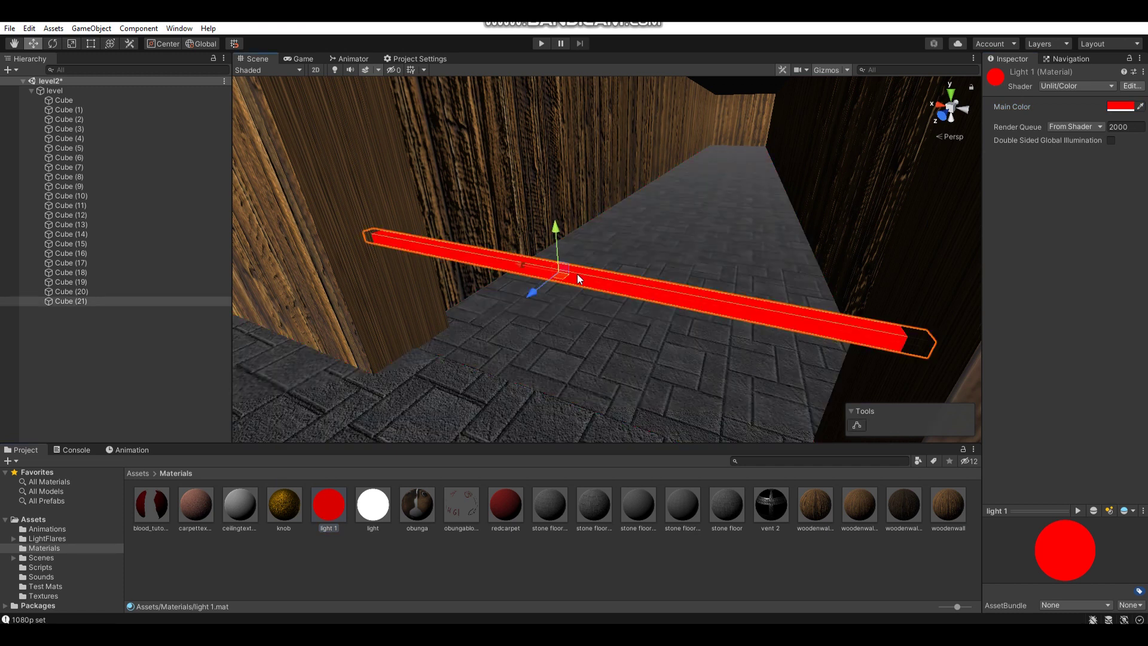
{"action": "mouse_move", "coordinate": [577, 273]}
{"action": "right_mouse_down"}
{"action": "mouse_move", "coordinate": [573, 206]}
{"action": "mouse_move", "coordinate": [630, 224]}
{"action": "right_mouse_up"}
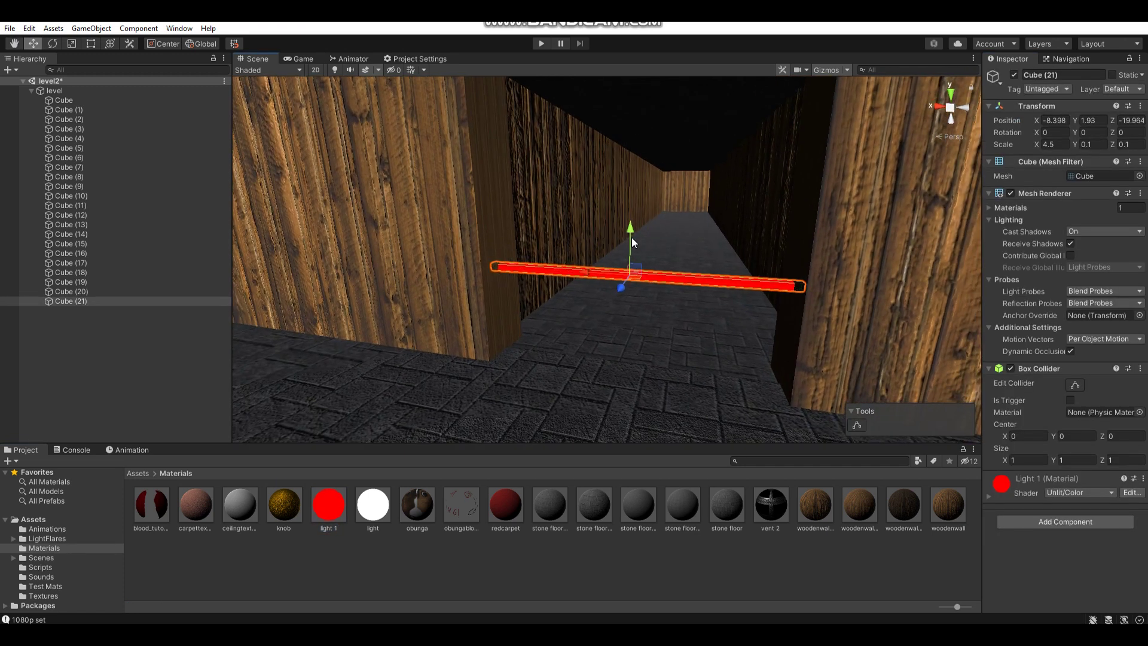
Lower the red bar, then duplicate it repeatedly, raising each copy to stack the lasers.
{"action": "mouse_move", "coordinate": [630, 225]}
{"action": "left_mouse_down"}
{"action": "mouse_move", "coordinate": [630, 295]}
{"action": "mouse_move", "coordinate": [630, 106]}
{"action": "left_mouse_up"}
{"action": "key", "text": "ctrl+d"}
{"action": "key", "text": "ctrl+d"}
{"action": "key", "text": "ctrl+d"}
{"action": "key", "text": "ctrl+d"}
{"action": "right_click_drag", "start_coordinate": [630, 114], "coordinate": [628, 185]}
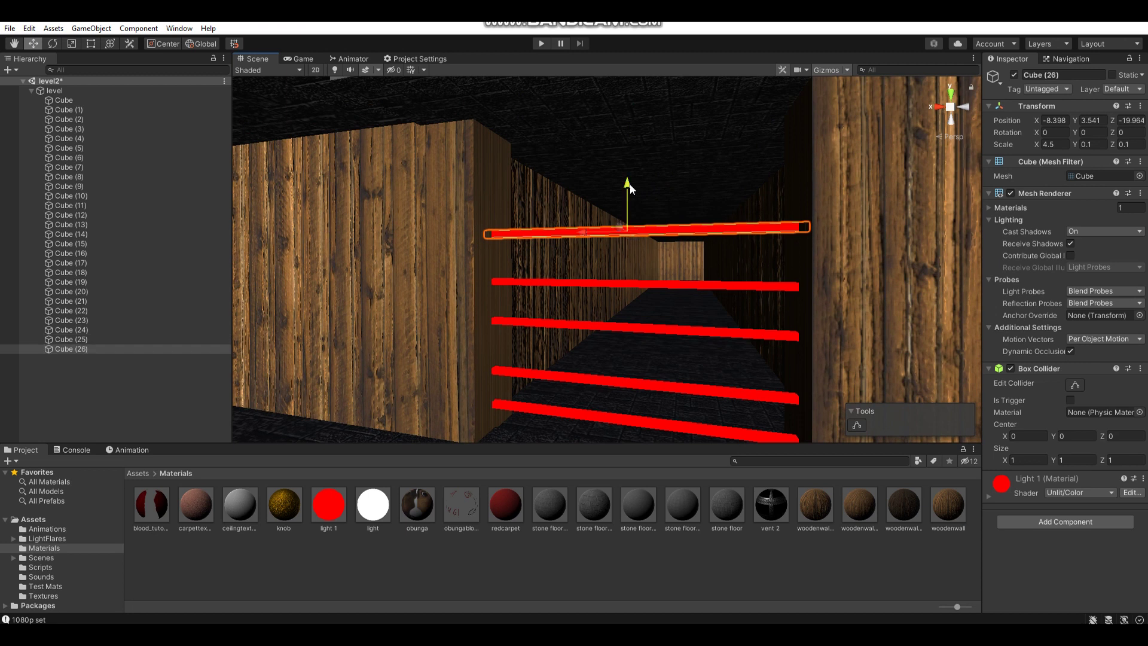
{"action": "left_click_drag", "start_coordinate": [629, 184], "coordinate": [615, 104]}
{"action": "key", "text": "ctrl+d"}
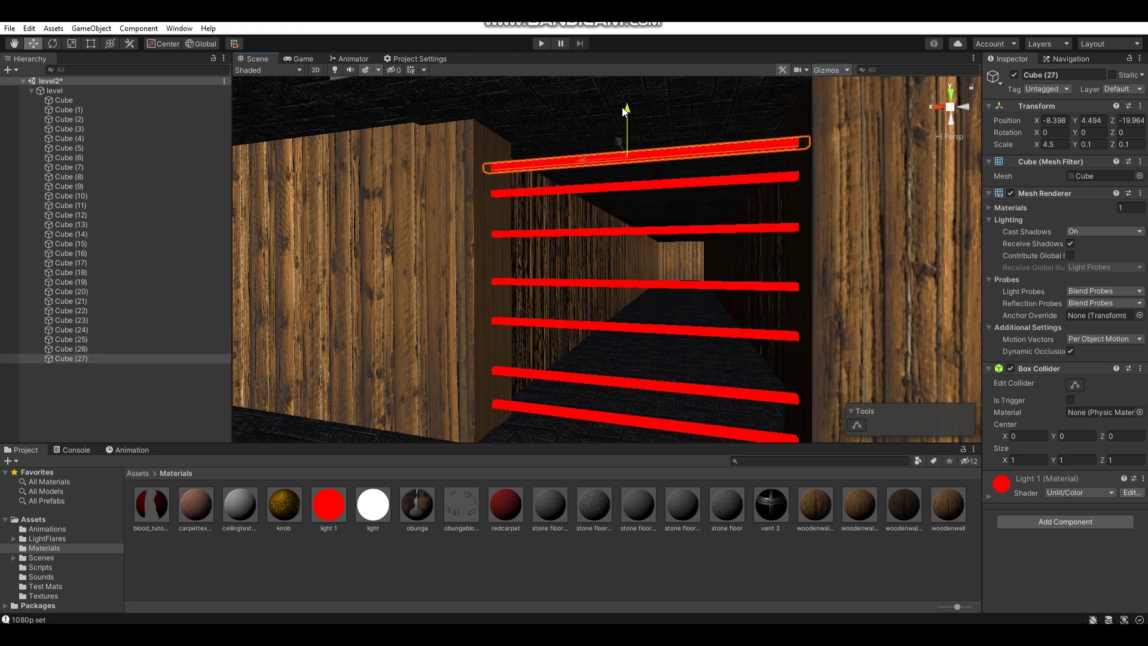
Select all seven laser bars, Cube (21) through Cube (27), in the Hierarchy.
{"action": "left_click", "coordinate": [88, 319]}
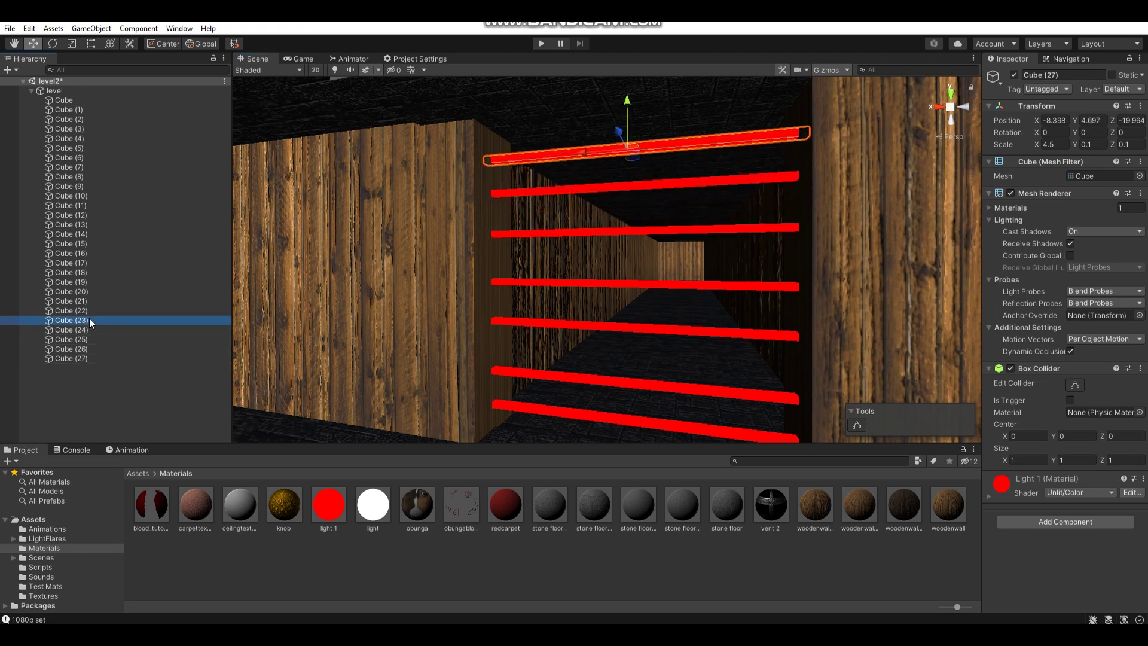
{"action": "left_click", "coordinate": [87, 311]}
{"action": "left_click", "coordinate": [87, 301]}
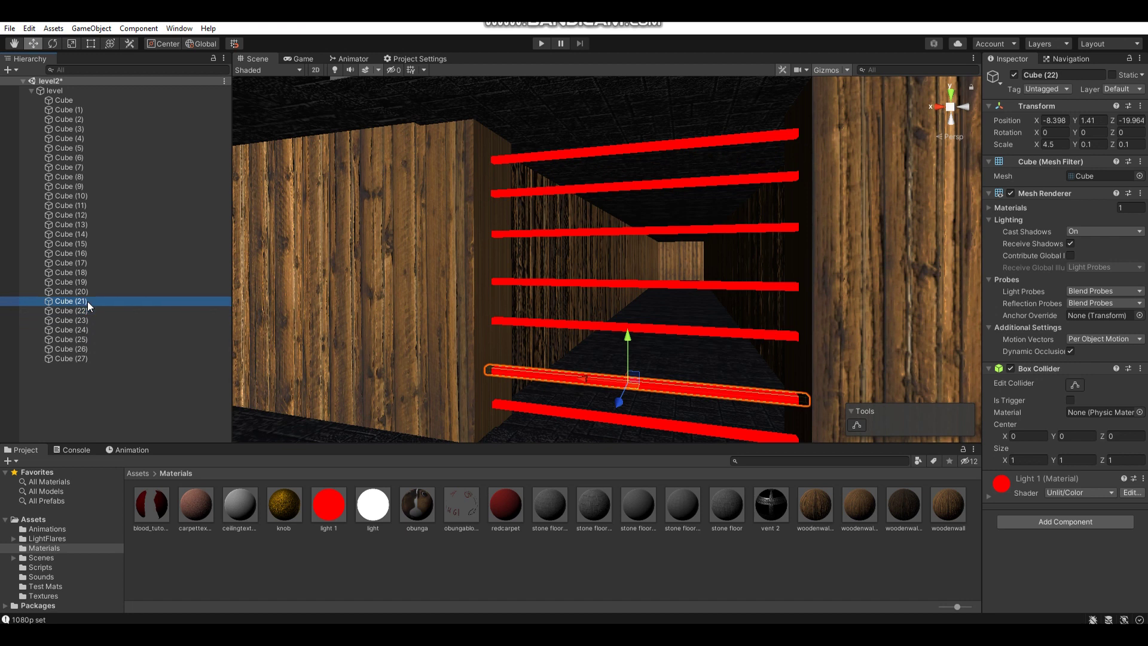
{"action": "left_click", "coordinate": [78, 357], "text": "shift"}
{"action": "right_click", "coordinate": [86, 331]}
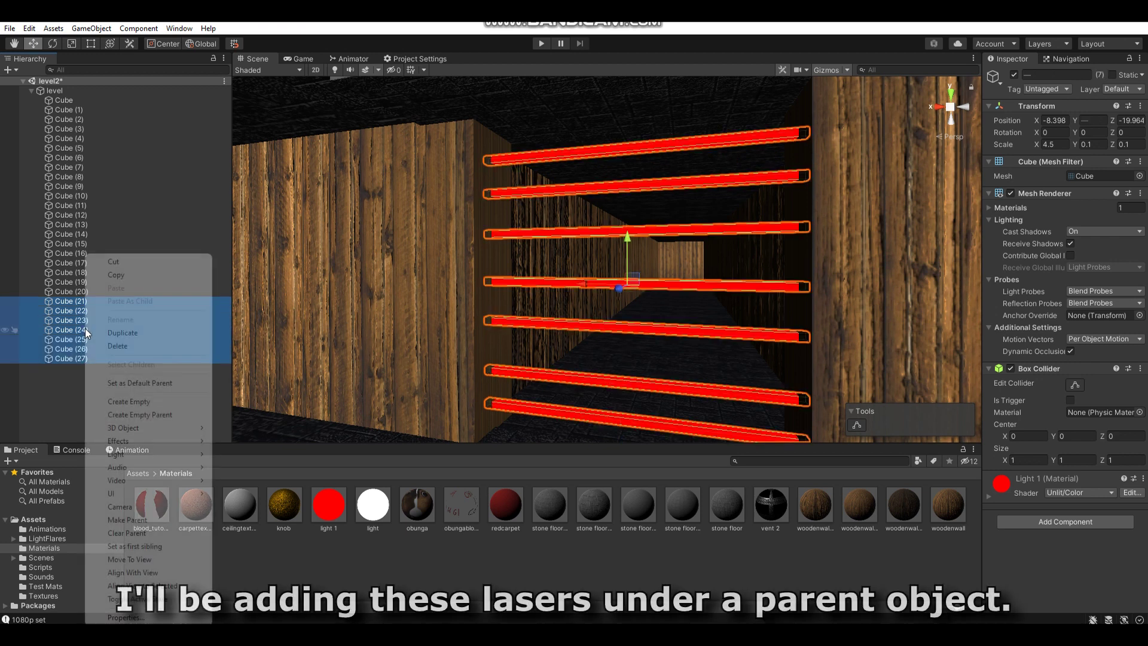
Create an empty parent named lasers containing Cube (21) through Cube (27).
{"action": "left_click", "coordinate": [137, 414]}
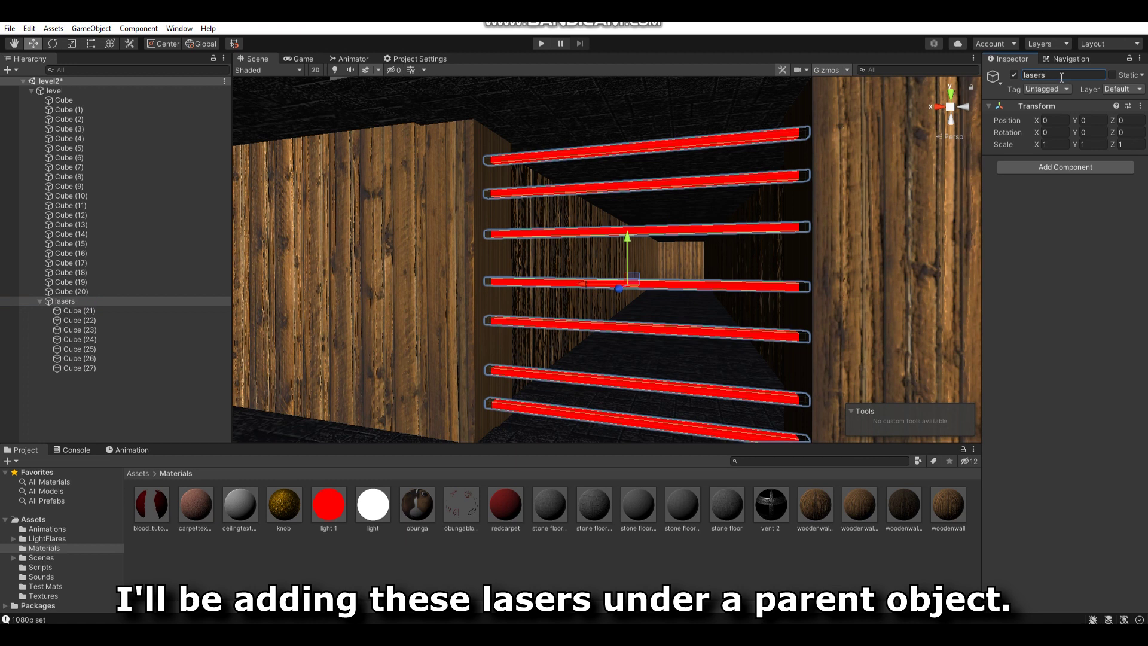
{"action": "right_click_drag", "start_coordinate": [551, 154], "coordinate": [437, 163]}
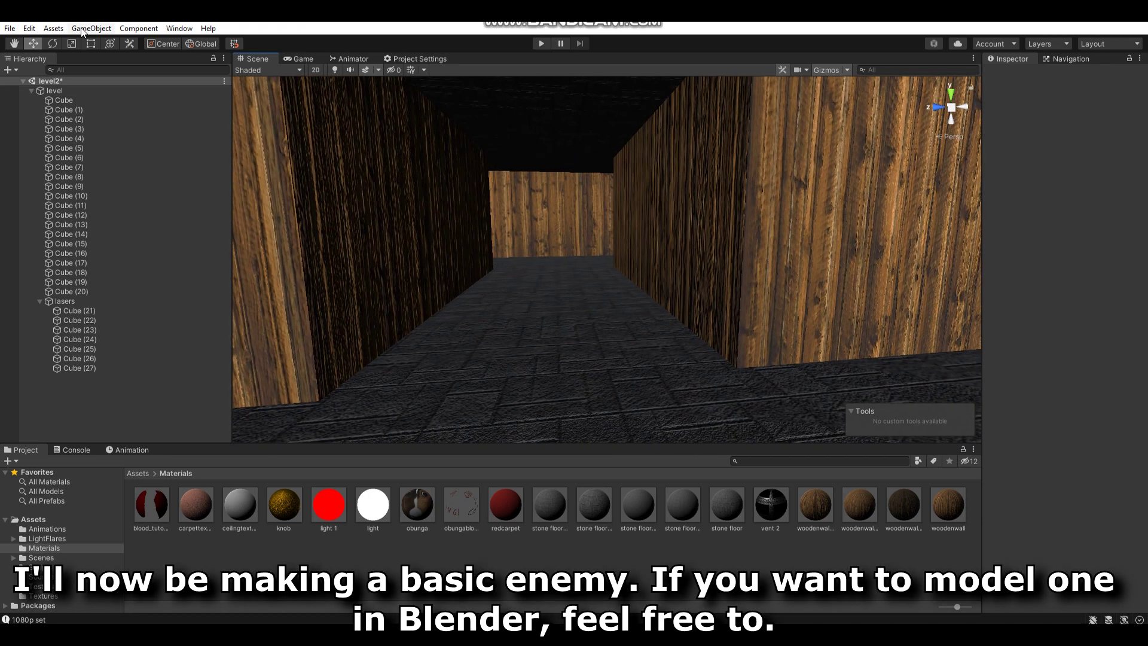
Add a new Cube from the GameObject > 3D Object menu.
{"action": "left_click", "coordinate": [92, 28]}
{"action": "mouse_move", "coordinate": [127, 86]}
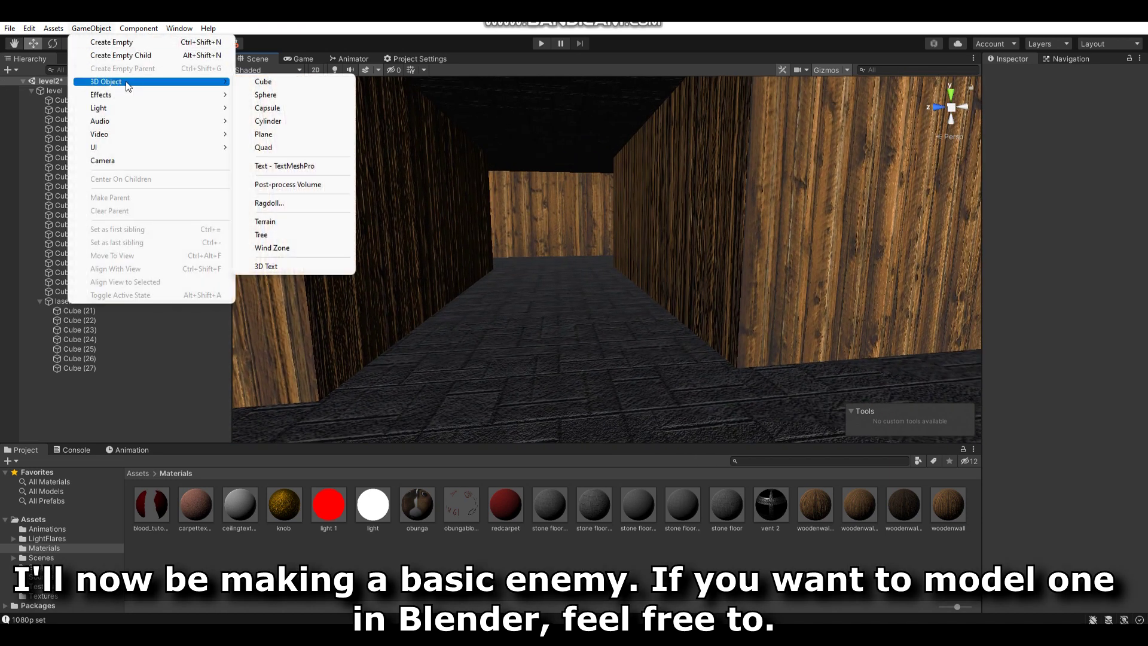
{"action": "left_click", "coordinate": [269, 87]}
Move the cube into the corridor so it rests on the floor at 5.07, 0.987, 11.279.
{"action": "mouse_move", "coordinate": [522, 203]}
{"action": "right_mouse_down"}
{"action": "mouse_move", "coordinate": [624, 235]}
{"action": "mouse_move", "coordinate": [504, 216]}
{"action": "right_mouse_up"}
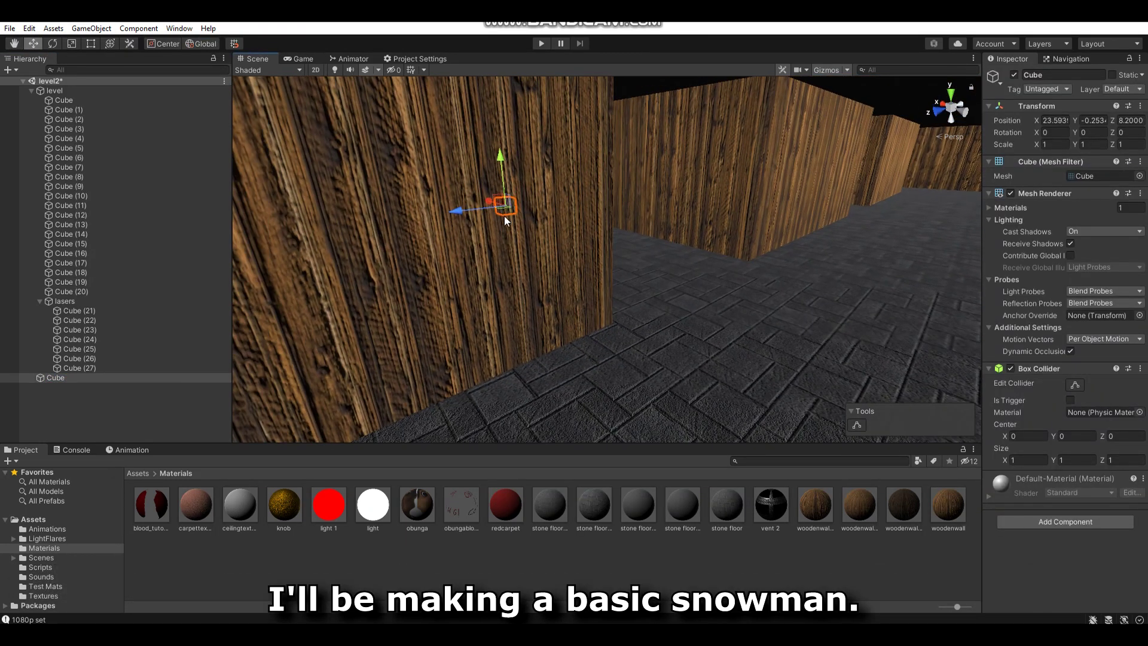
{"action": "left_click_drag", "start_coordinate": [488, 202], "coordinate": [709, 289]}
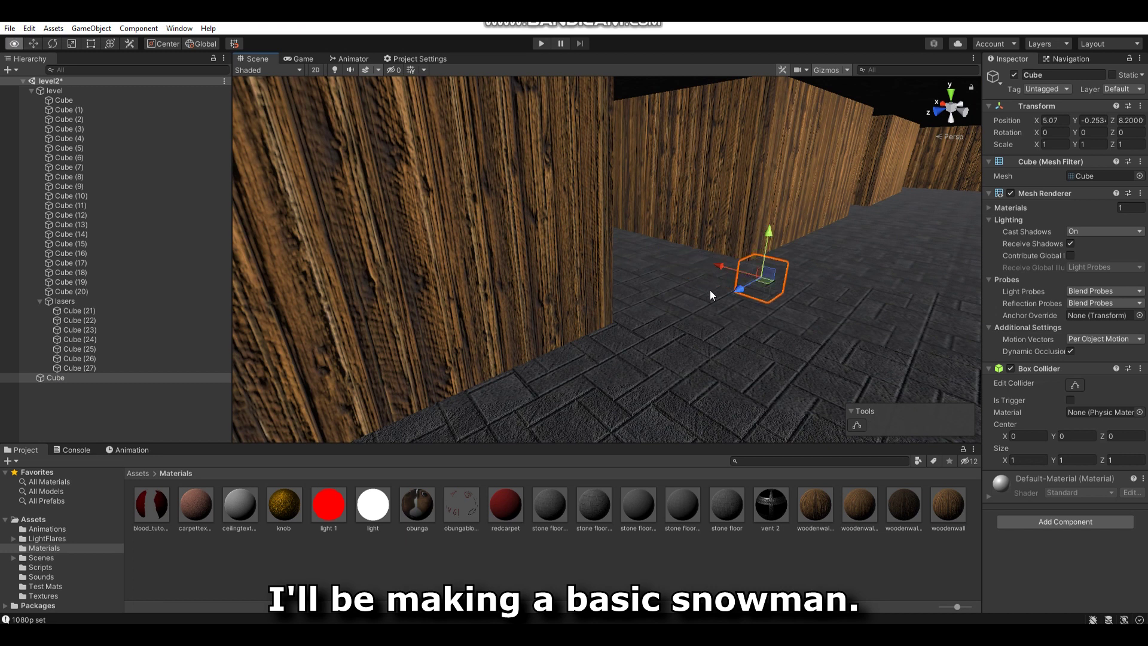
{"action": "right_click_drag", "start_coordinate": [709, 290], "coordinate": [649, 311]}
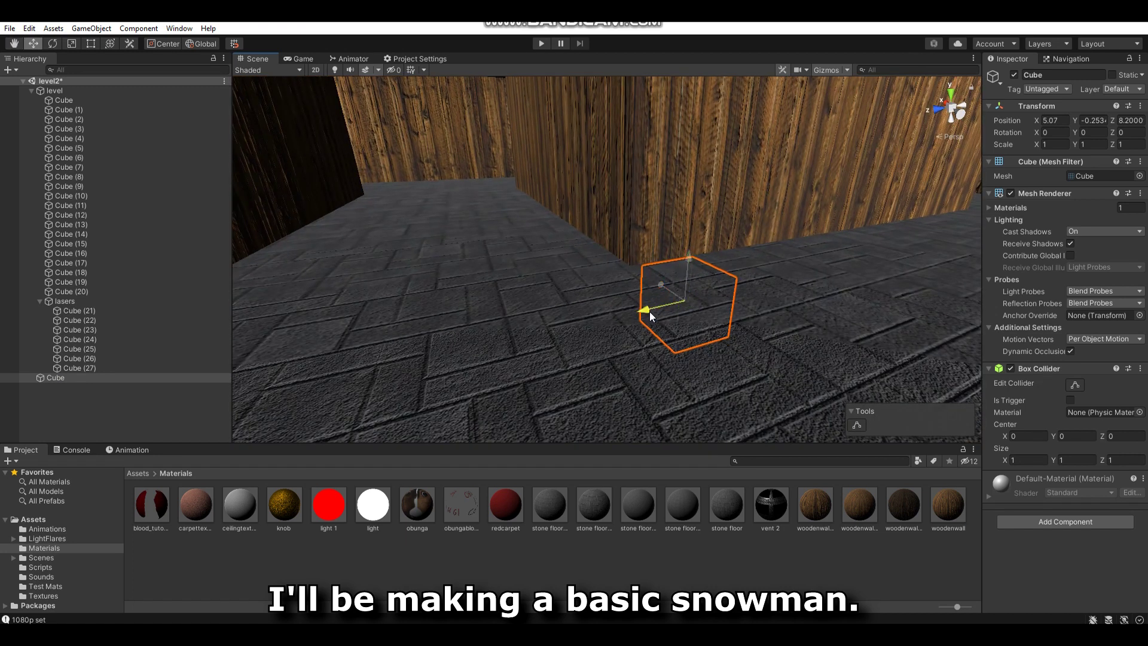
{"action": "mouse_move", "coordinate": [649, 311]}
{"action": "left_mouse_down"}
{"action": "mouse_move", "coordinate": [433, 315]}
{"action": "mouse_move", "coordinate": [442, 314]}
{"action": "left_mouse_up"}
{"action": "right_click_drag", "start_coordinate": [442, 314], "coordinate": [583, 292]}
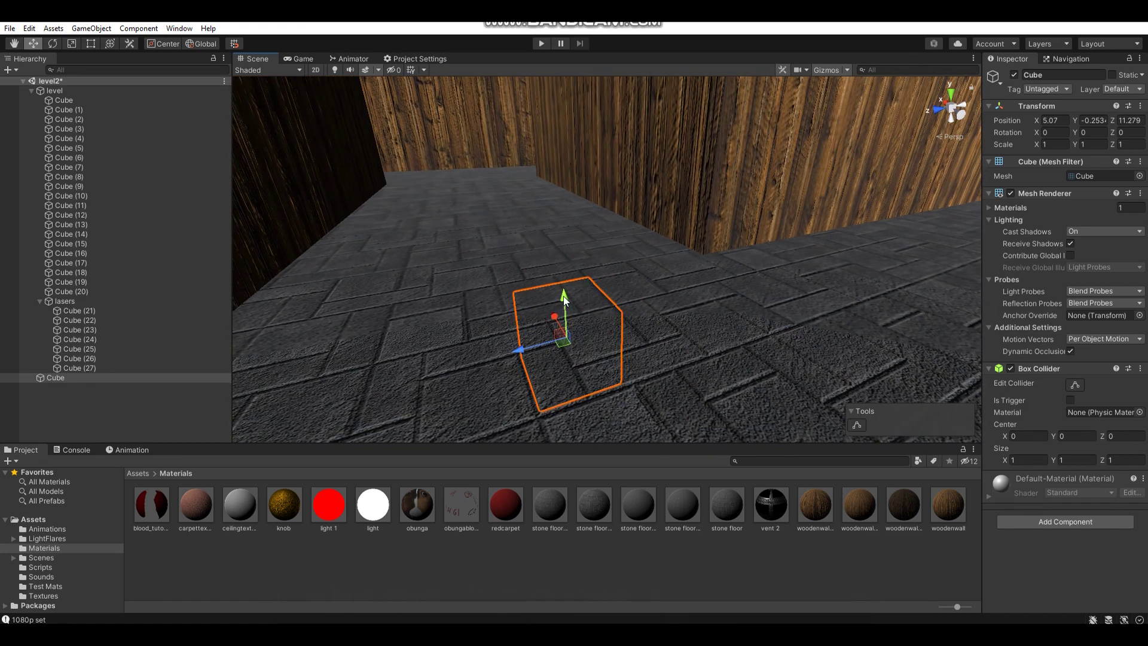
{"action": "left_click_drag", "start_coordinate": [557, 256], "coordinate": [550, 206]}
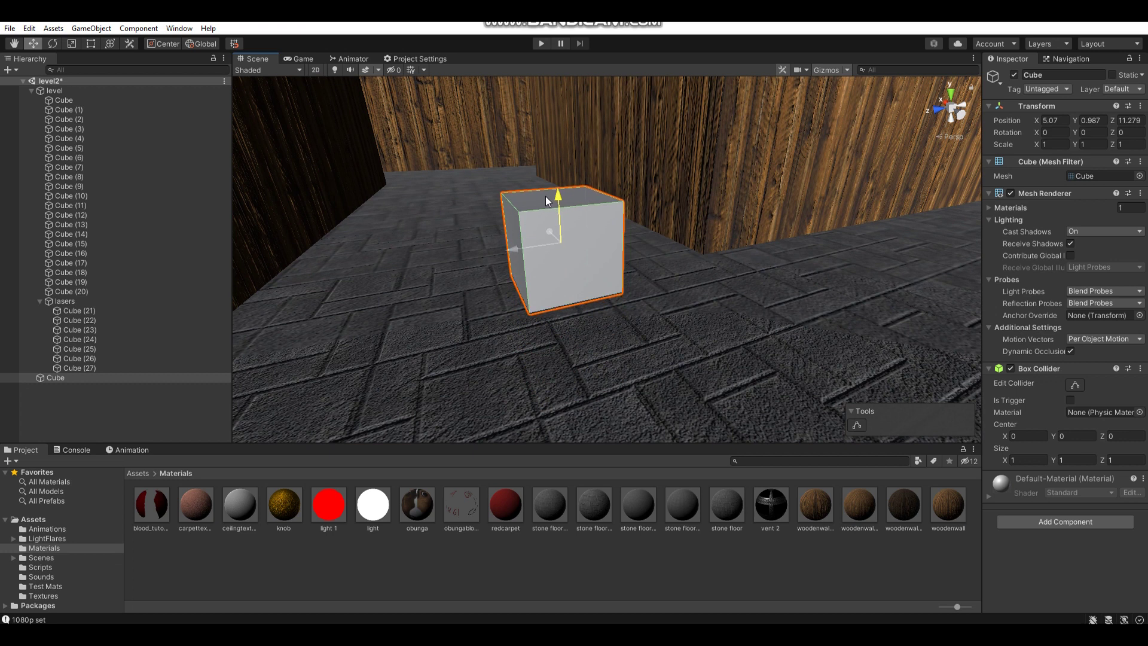
{"action": "right_click_drag", "start_coordinate": [545, 200], "coordinate": [489, 179]}
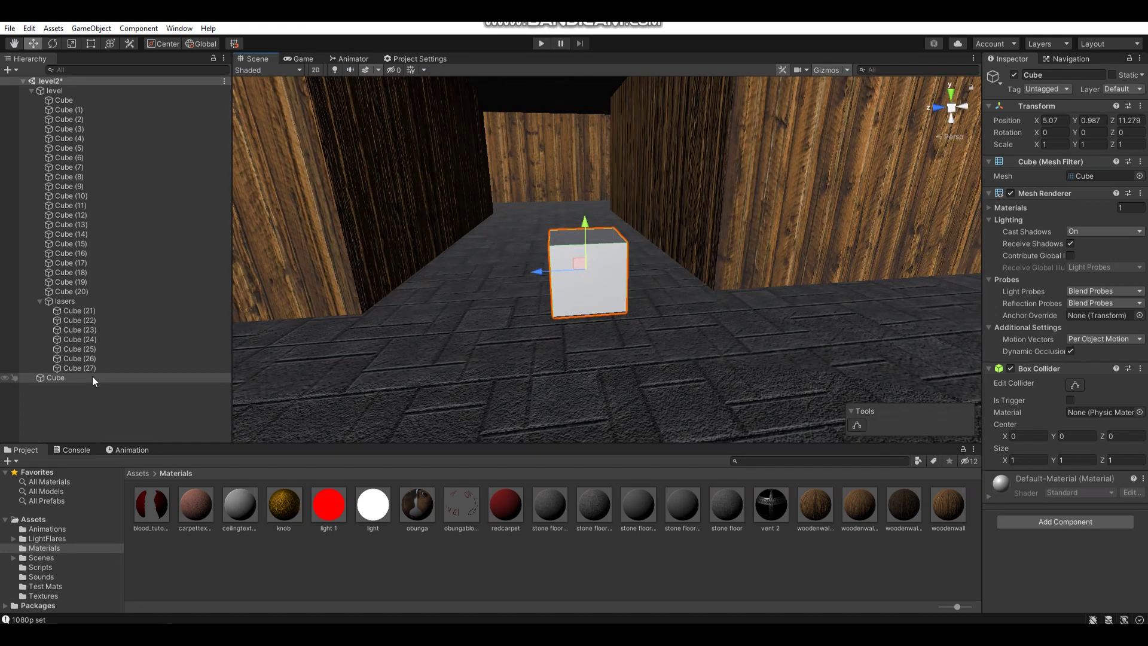
Wrap the cube in a new empty parent named 'enemy ai'.
{"action": "left_click", "coordinate": [30, 91]}
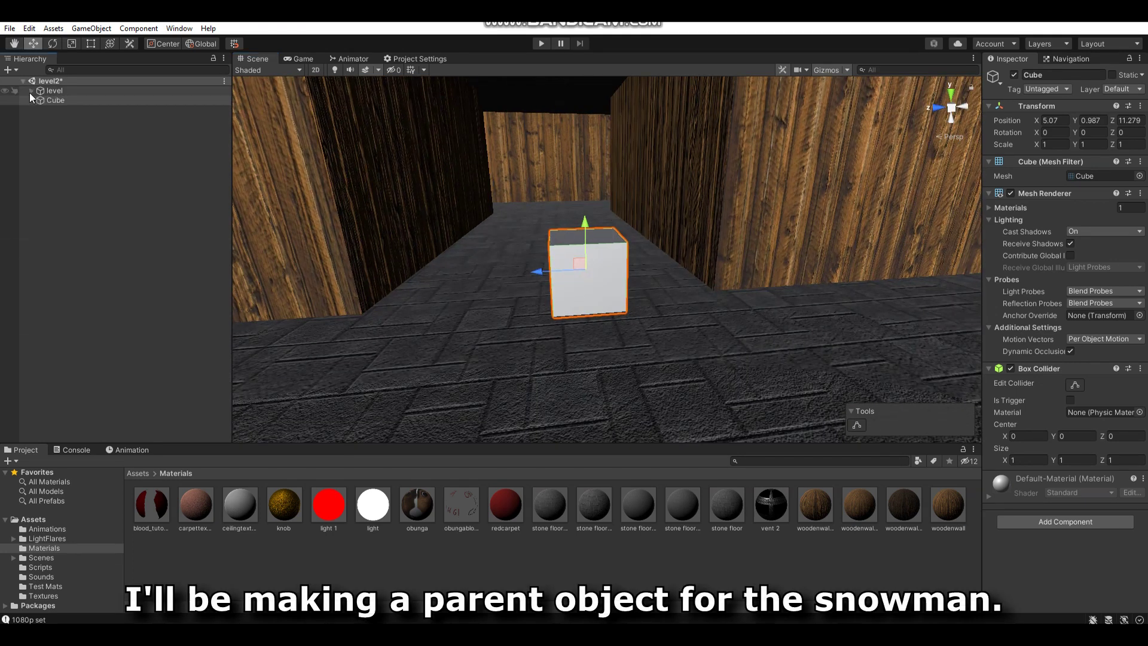
{"action": "right_click", "coordinate": [44, 97]}
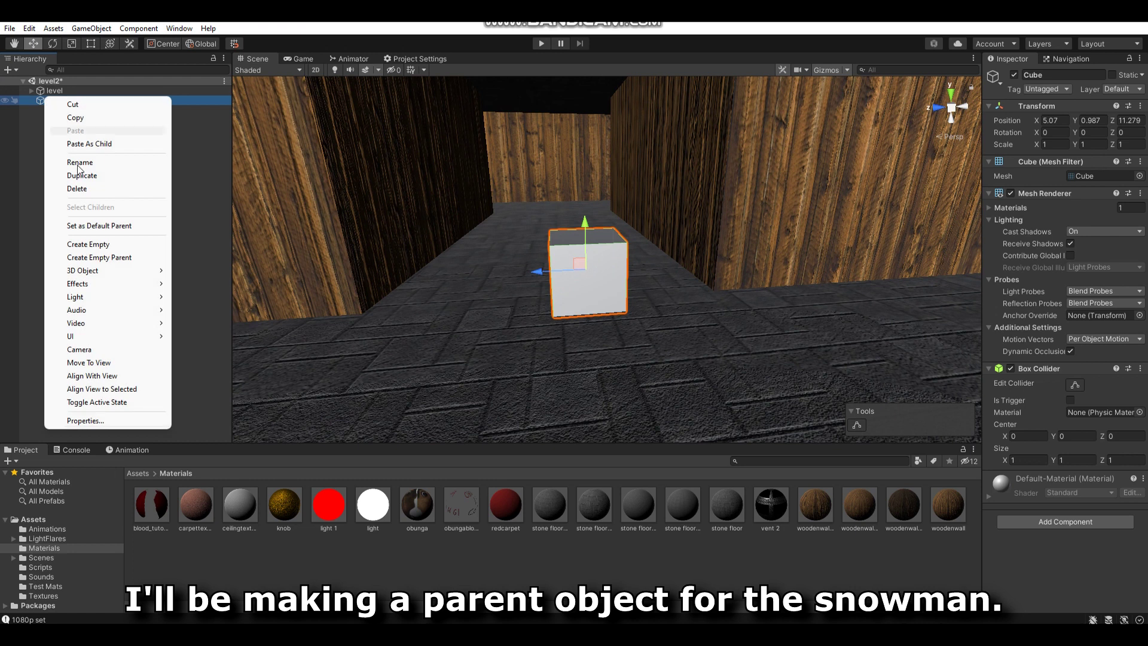
{"action": "left_click", "coordinate": [115, 258]}
{"action": "type", "text": "enemy ai"}
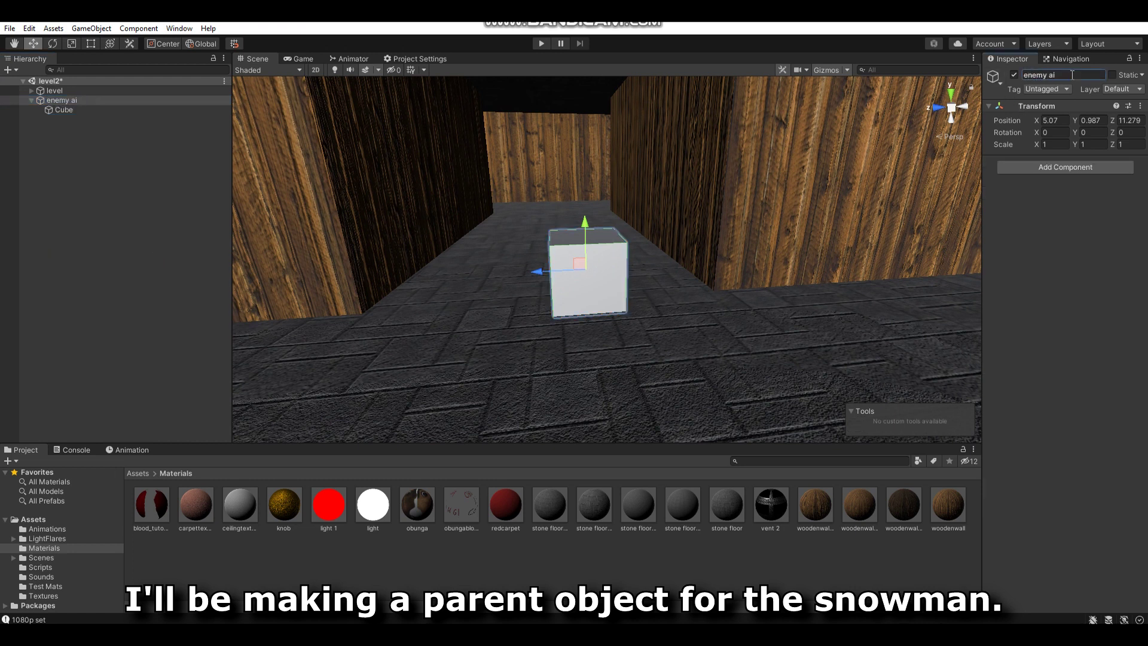
Duplicate the cube, scale the copy to 0.7, and seat it on the base.
{"action": "key", "text": "ctrl+d"}
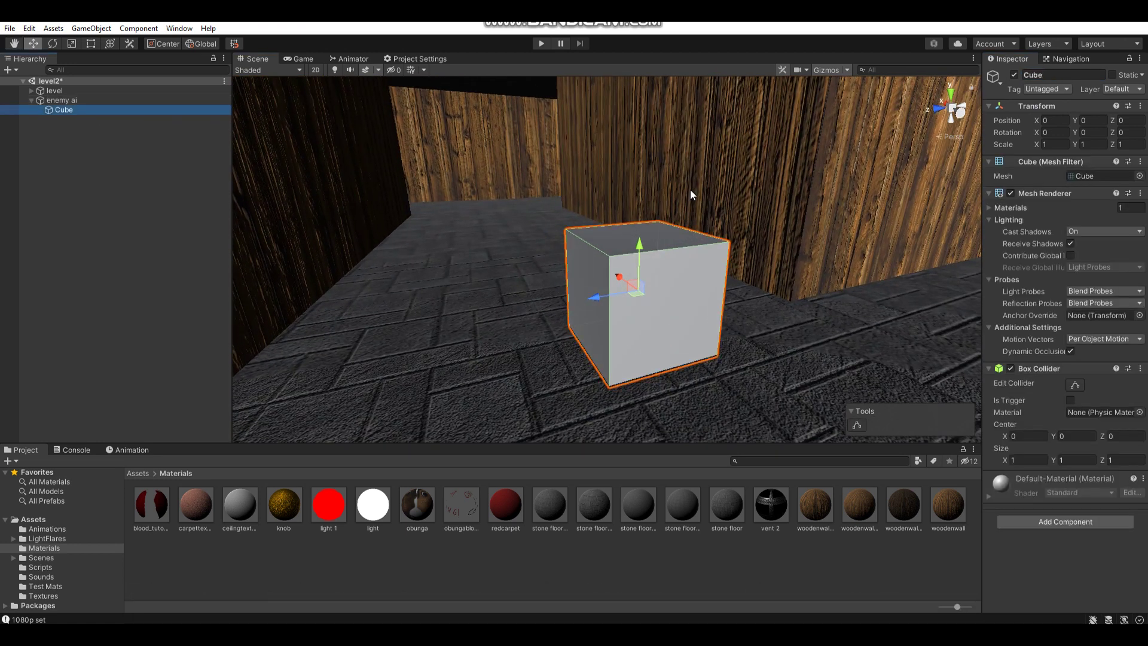
{"action": "mouse_move", "coordinate": [643, 268]}
{"action": "left_mouse_down"}
{"action": "mouse_move", "coordinate": [643, 128]}
{"action": "mouse_move", "coordinate": [688, 137]}
{"action": "left_mouse_up"}
{"action": "left_click", "coordinate": [1046, 144]}
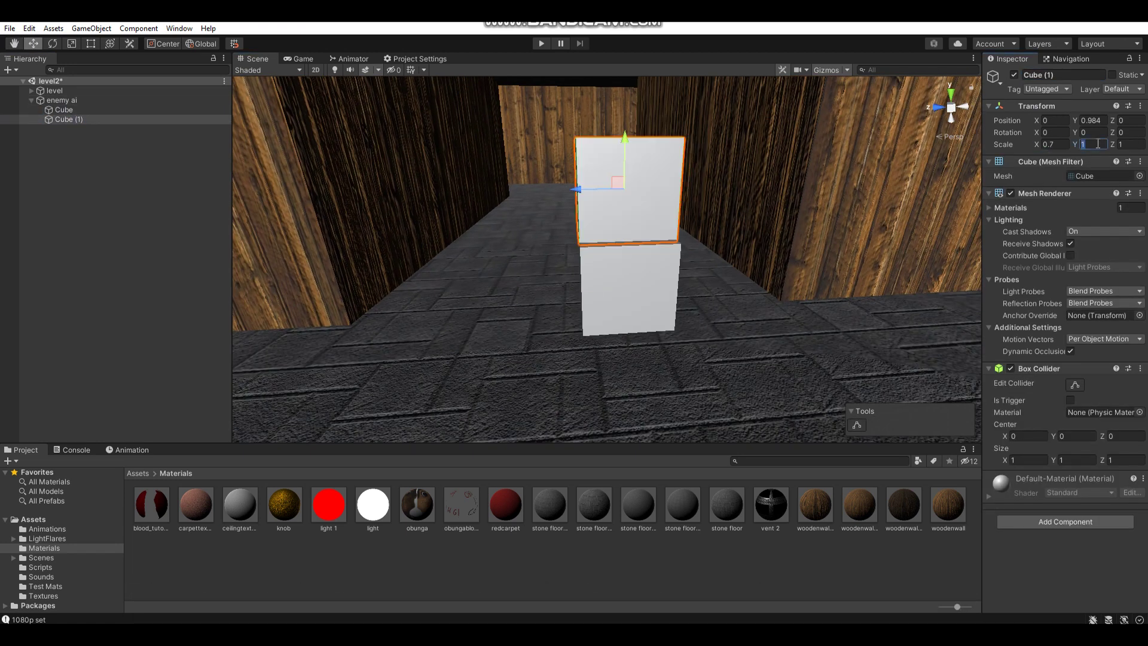
{"action": "type", "text": ".7"}
{"action": "key", "text": "Return"}
{"action": "scroll", "coordinate": [630, 147], "scroll_direction": "up", "scroll_amount": 3}
{"action": "mouse_move", "coordinate": [630, 147]}
{"action": "left_mouse_down"}
{"action": "mouse_move", "coordinate": [593, 202]}
{"action": "mouse_move", "coordinate": [579, 138]}
{"action": "left_mouse_up"}
Duplicate the middle cube as a 0.5-scale head and lower it on top.
{"action": "key", "text": "ctrl+d"}
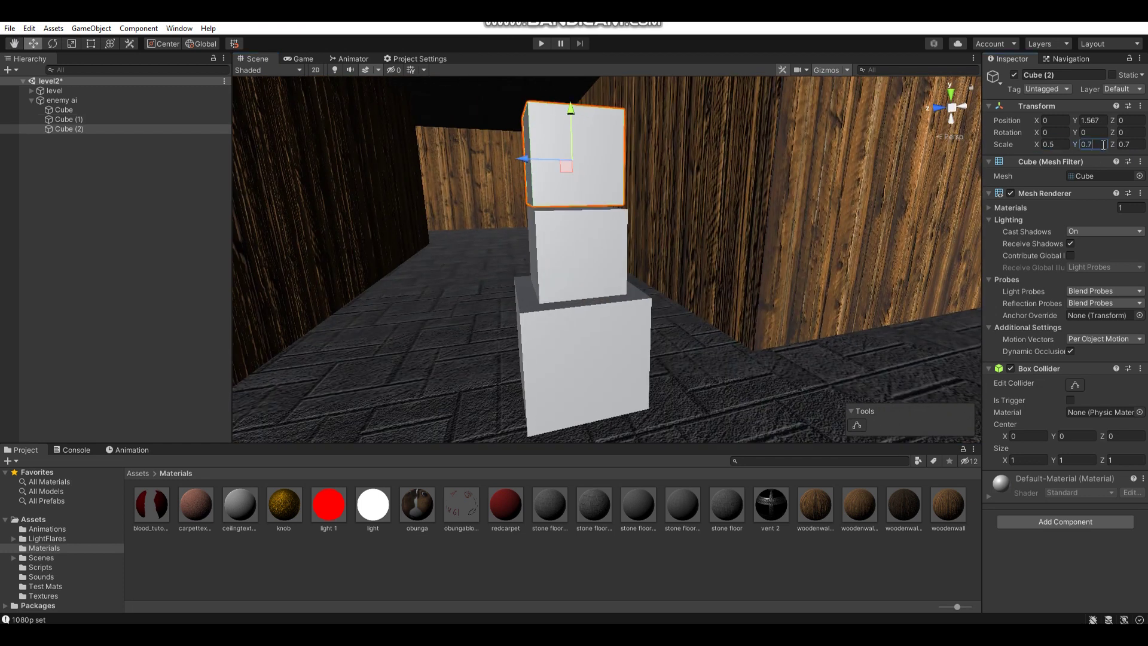
{"action": "key", "text": "f"}
{"action": "scroll", "coordinate": [545, 174], "scroll_direction": "down", "scroll_amount": 3}
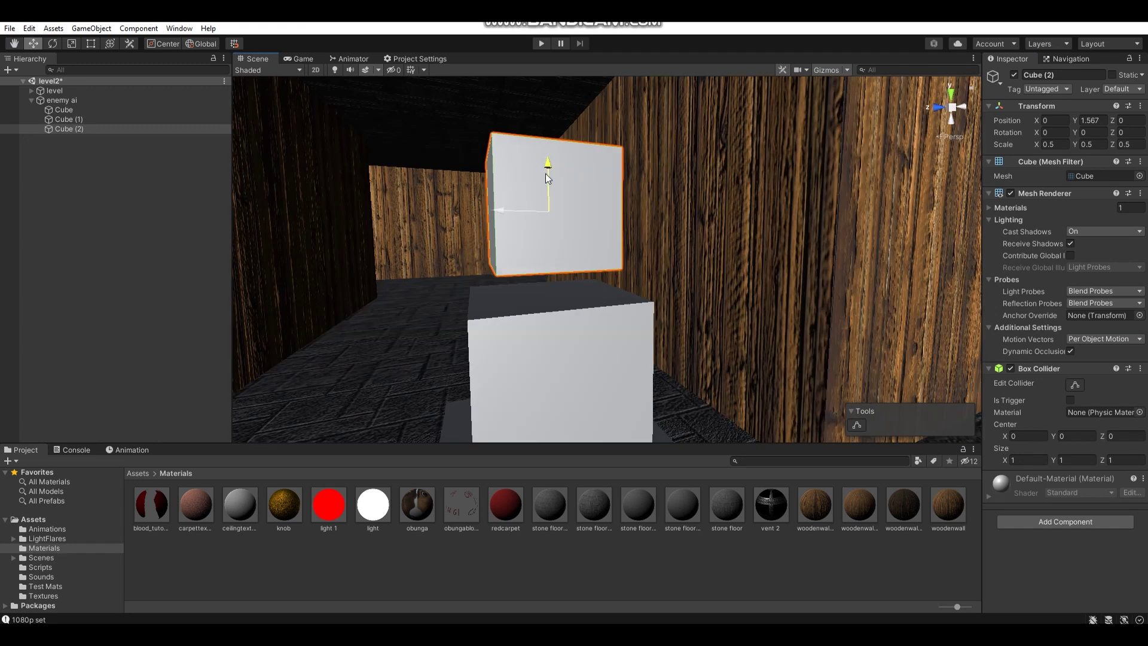
{"action": "mouse_move", "coordinate": [545, 174]}
{"action": "left_mouse_down"}
{"action": "mouse_move", "coordinate": [545, 196]}
{"action": "mouse_move", "coordinate": [563, 211]}
{"action": "left_mouse_up"}
{"action": "scroll", "coordinate": [564, 211], "scroll_direction": "up", "scroll_amount": 5}
Duplicate the head cube and scale the copy to 0.3 × 0.1 × 0.1 as a nose bar.
{"action": "right_click", "coordinate": [99, 129]}
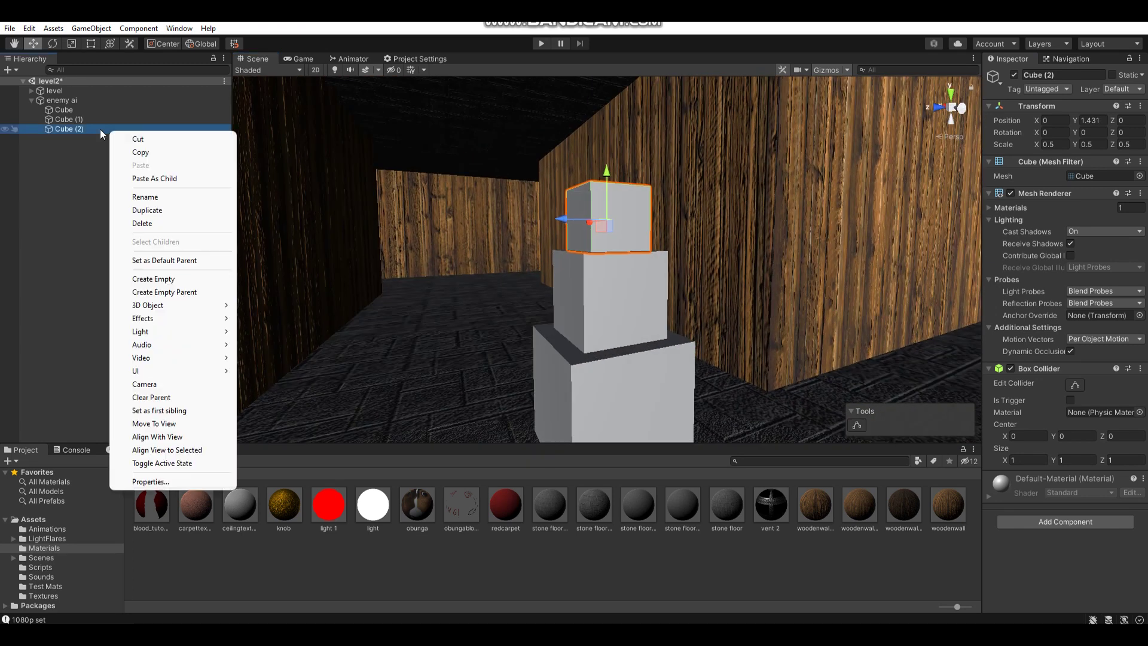
{"action": "key", "text": "Escape"}
{"action": "left_click", "coordinate": [52, 120]}
{"action": "left_click", "coordinate": [50, 130]}
{"action": "key", "text": "ctrl+d"}
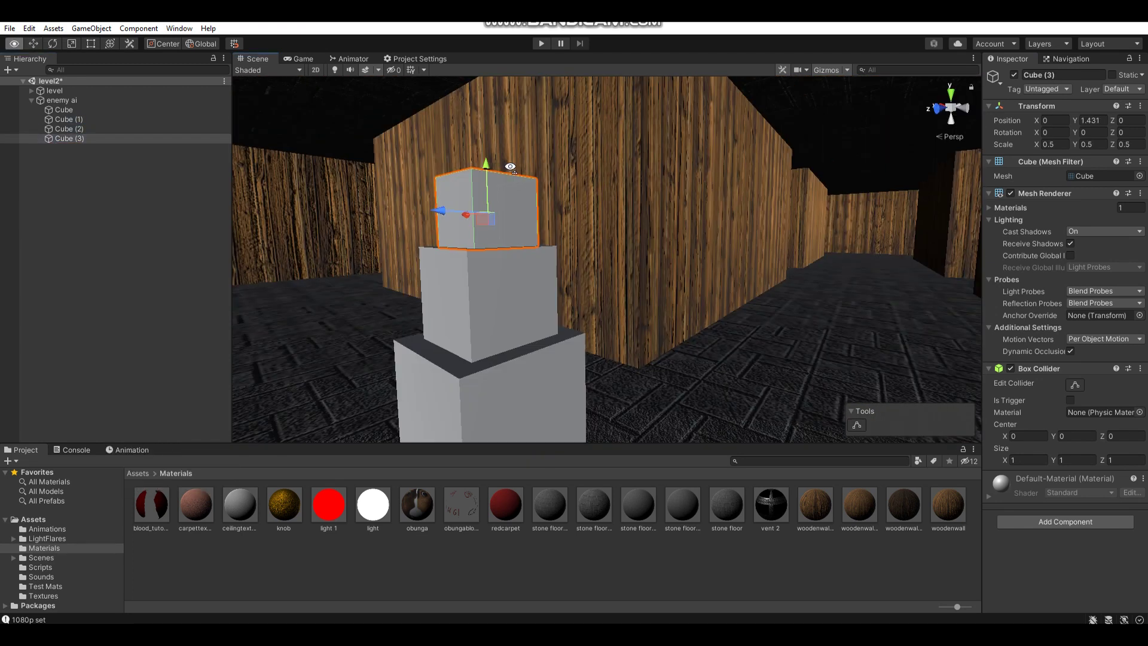
{"action": "key", "text": "f"}
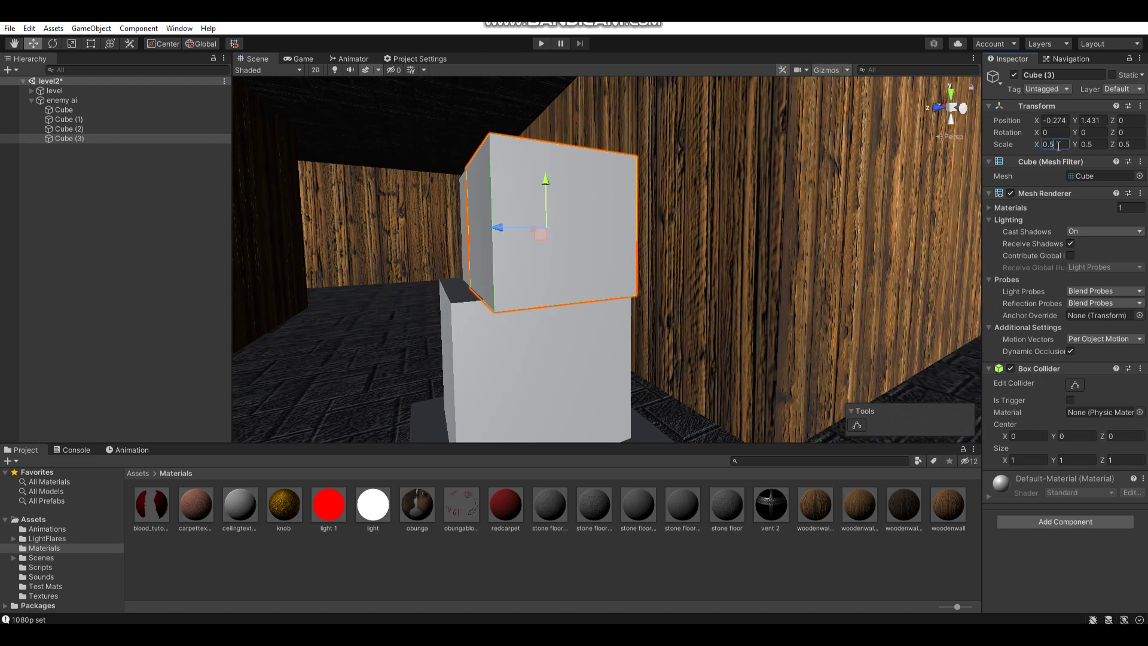
{"action": "key", "text": "BackSpace"}
{"action": "type", "text": "3"}
{"action": "key", "text": "BackSpace"}
{"action": "type", "text": "1"}
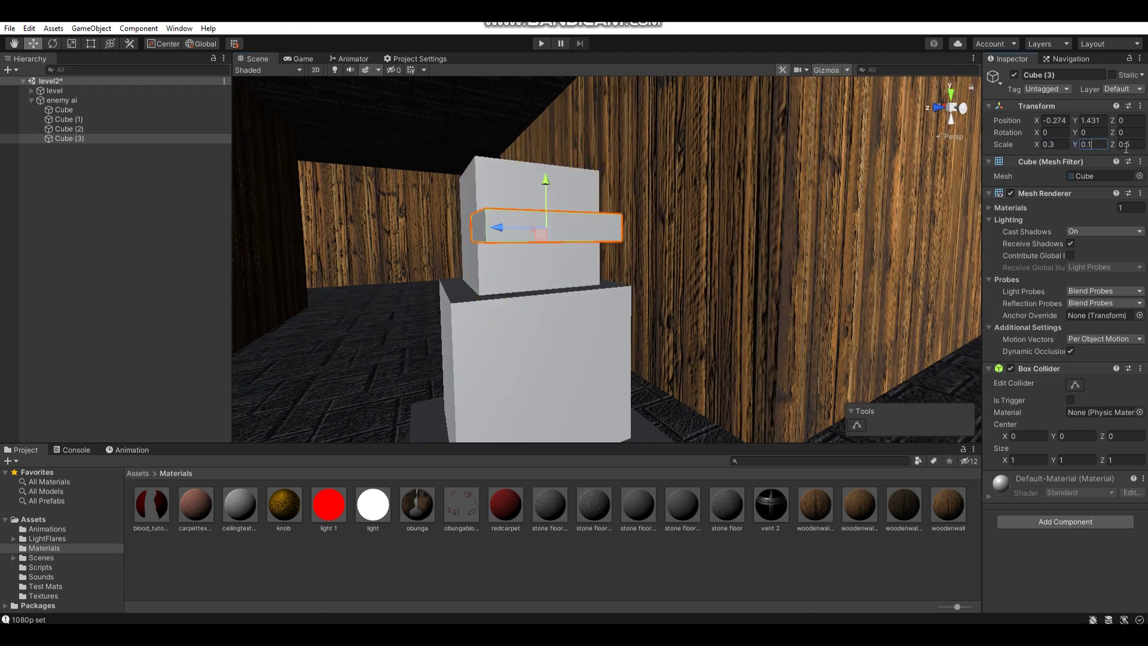
Duplicate the nose bar and flatten the copy into a thin face square.
{"action": "left_click_drag", "start_coordinate": [837, 245], "coordinate": [685, 247], "text": "alt"}
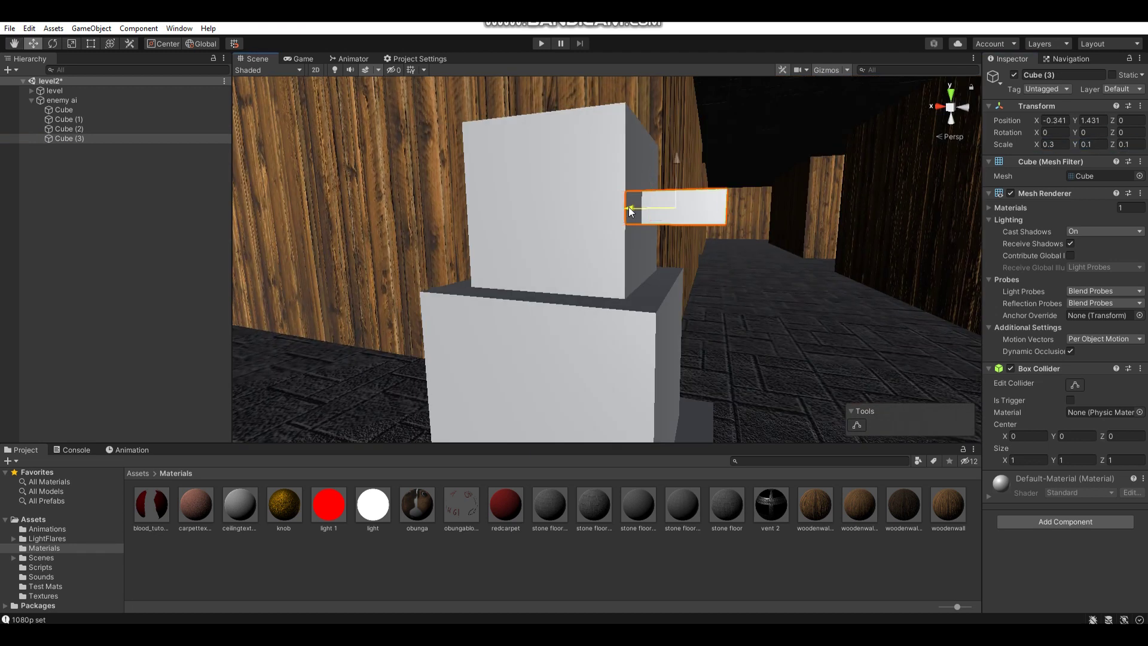
{"action": "left_click_drag", "start_coordinate": [629, 207], "coordinate": [547, 283], "text": "alt"}
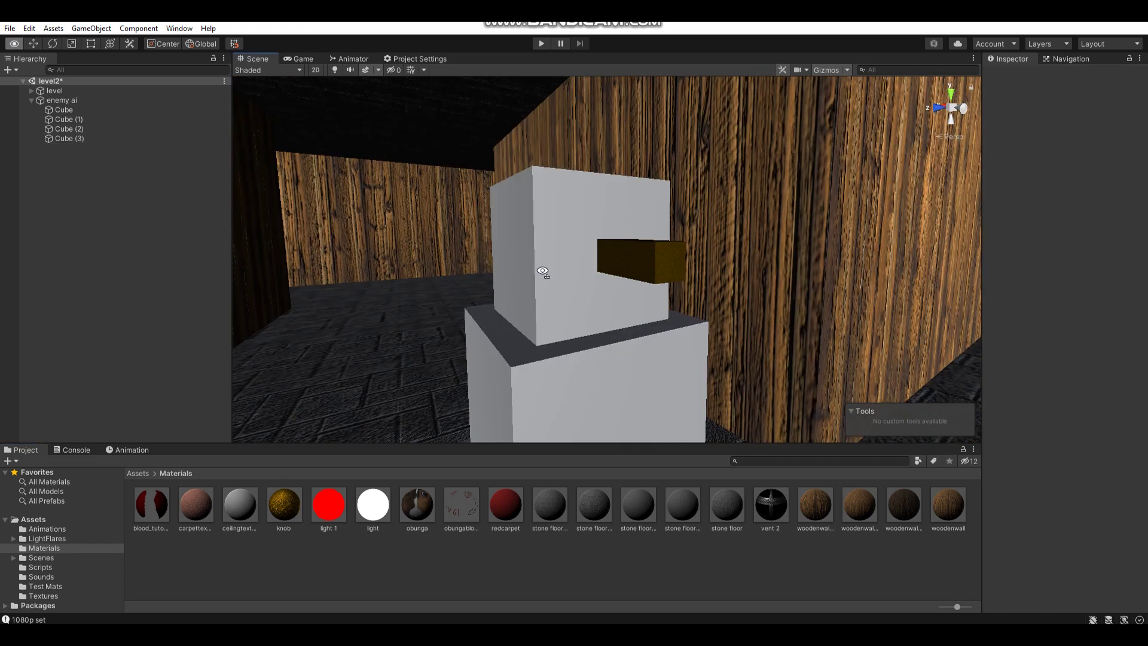
{"action": "left_click", "coordinate": [621, 250]}
{"action": "left_click", "coordinate": [622, 250]}
{"action": "key", "text": "ctrl+d"}
{"action": "key", "text": "f"}
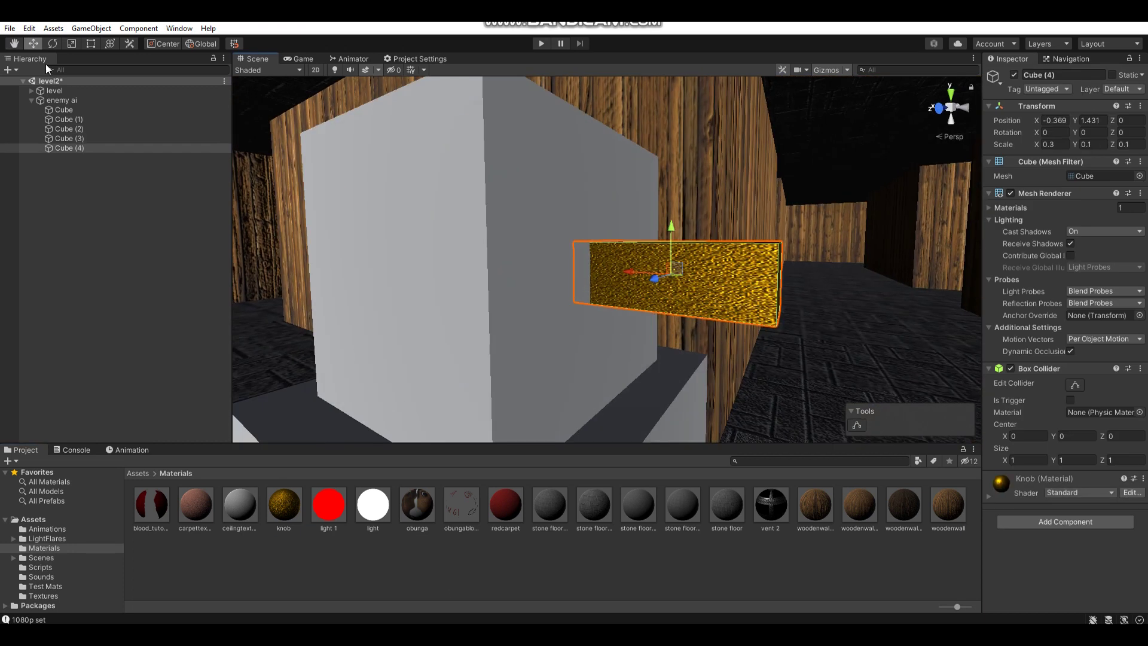
{"action": "mouse_move", "coordinate": [418, 239]}
{"action": "left_mouse_down", "text": "alt"}
{"action": "mouse_move", "coordinate": [562, 231]}
{"action": "mouse_move", "coordinate": [439, 201]}
{"action": "mouse_move", "coordinate": [521, 245]}
{"action": "mouse_move", "coordinate": [410, 237]}
{"action": "left_mouse_up", "text": "alt"}
{"action": "key", "text": "r"}
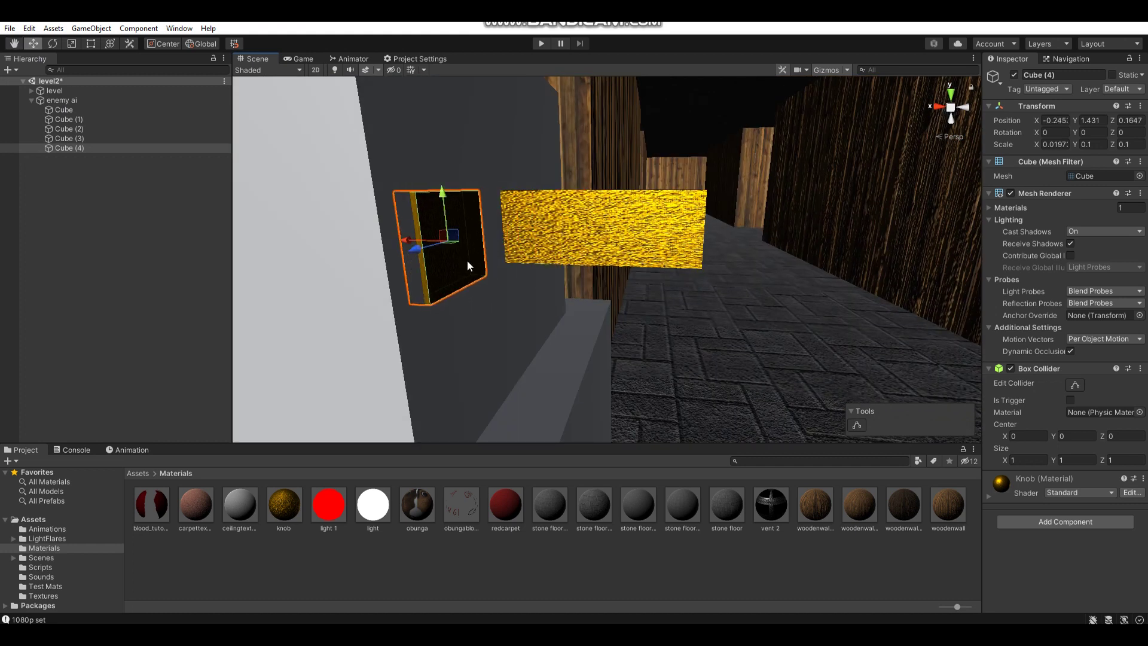
Create a black 'light 2' material and apply it to the face square.
{"action": "mouse_move", "coordinate": [467, 266]}
{"action": "left_mouse_down", "text": "alt"}
{"action": "mouse_move", "coordinate": [479, 200]}
{"action": "mouse_move", "coordinate": [442, 210]}
{"action": "left_mouse_up", "text": "alt"}
{"action": "left_click", "coordinate": [484, 559]}
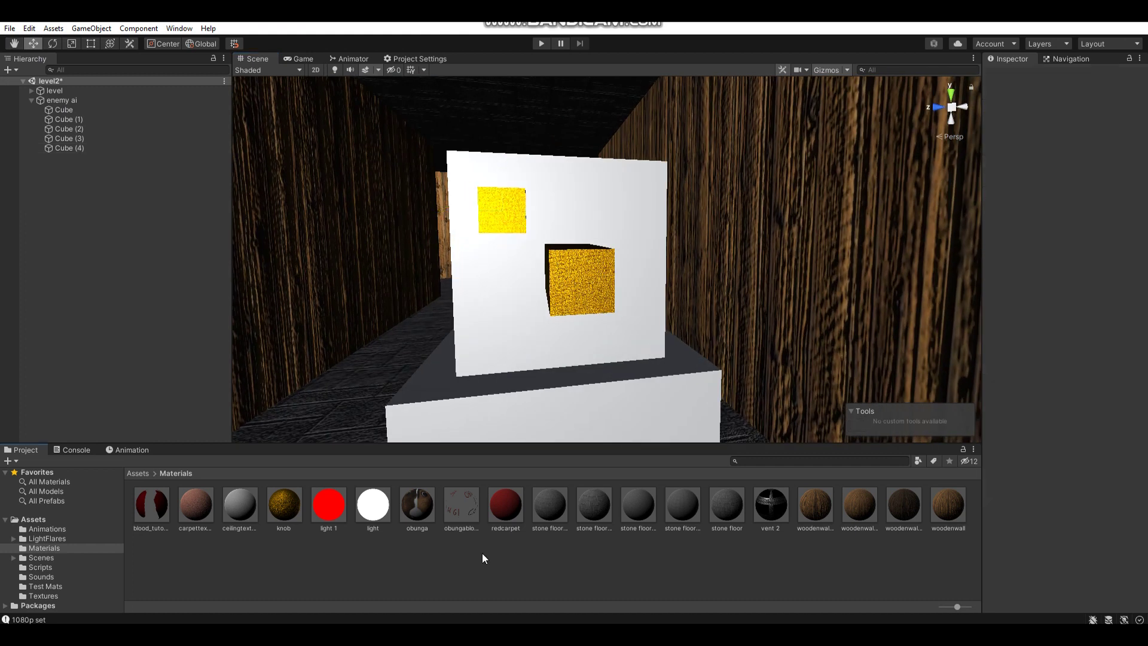
{"action": "left_click", "coordinate": [373, 505]}
{"action": "key", "text": "ctrl+d"}
{"action": "left_click", "coordinate": [1120, 106]}
{"action": "left_click_drag", "start_coordinate": [1100, 191], "coordinate": [1093, 209]}
{"action": "mouse_move", "coordinate": [374, 505]}
{"action": "left_mouse_down"}
{"action": "mouse_move", "coordinate": [488, 236]}
{"action": "mouse_move", "coordinate": [615, 205]}
{"action": "mouse_move", "coordinate": [589, 149]}
{"action": "left_mouse_up"}
Copy the black square into eyes and a mouth row, and duplicate the middle body block.
{"action": "left_click", "coordinate": [499, 203]}
{"action": "key", "text": "ctrl+d"}
{"action": "key", "text": "ctrl+d"}
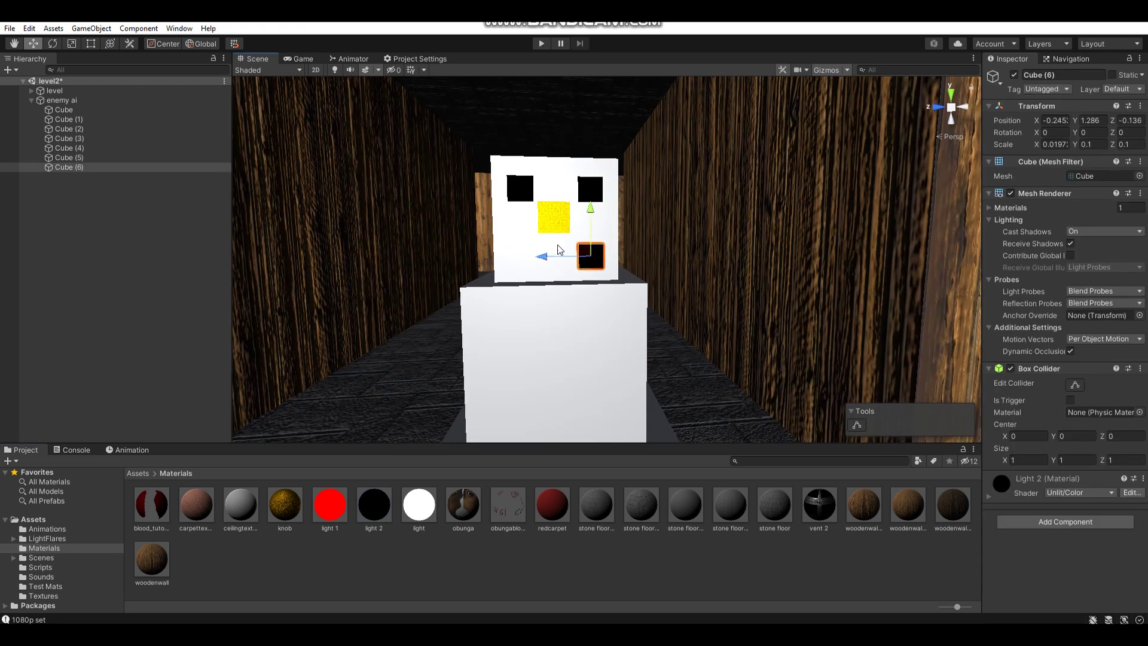
{"action": "key", "text": "ctrl+d"}
{"action": "mouse_move", "coordinate": [559, 250]}
{"action": "left_mouse_down"}
{"action": "mouse_move", "coordinate": [526, 251]}
{"action": "mouse_move", "coordinate": [687, 283]}
{"action": "mouse_move", "coordinate": [658, 287]}
{"action": "left_mouse_up"}
{"action": "key", "text": "ctrl+d"}
{"action": "left_click", "coordinate": [582, 272]}
{"action": "key", "text": "ctrl+d"}
{"action": "key", "text": "r"}
{"action": "key", "text": "f"}
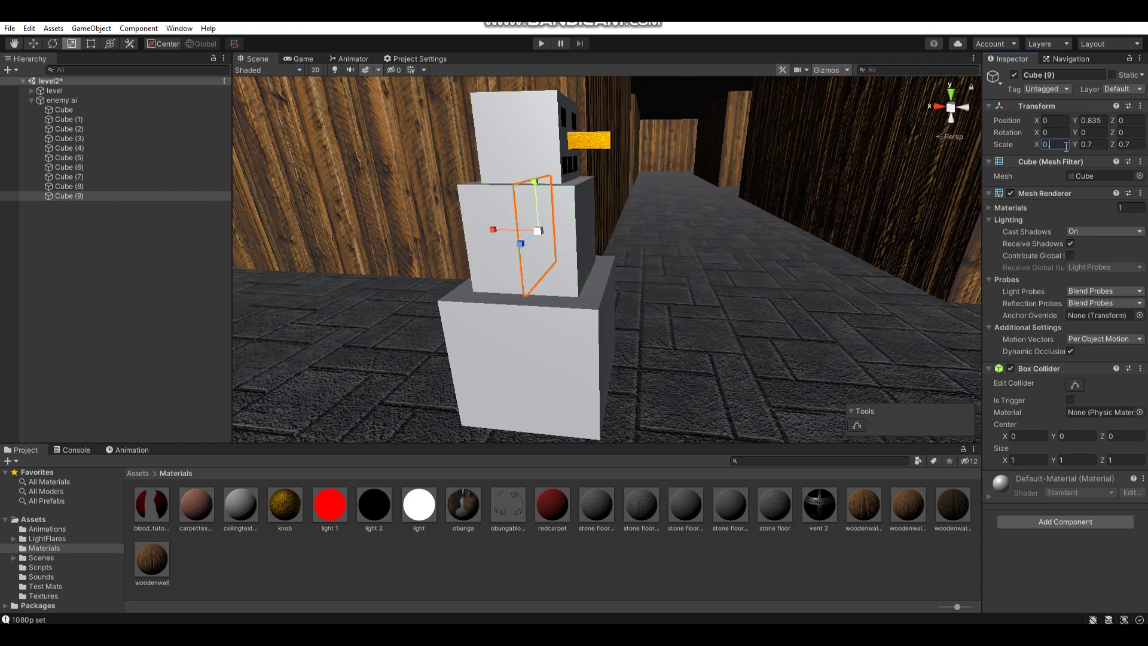
Slide the thin copy, Cube (9), out to one side with Z scale 0.8 as an arm.
{"action": "key", "text": "w"}
{"action": "mouse_move", "coordinate": [527, 192]}
{"action": "left_mouse_down", "text": "alt"}
{"action": "mouse_move", "coordinate": [643, 243]}
{"action": "mouse_move", "coordinate": [523, 242]}
{"action": "mouse_move", "coordinate": [556, 249]}
{"action": "left_mouse_up", "text": "alt"}
{"action": "left_click", "coordinate": [1135, 145]}
{"action": "type", "text": "0.8"}
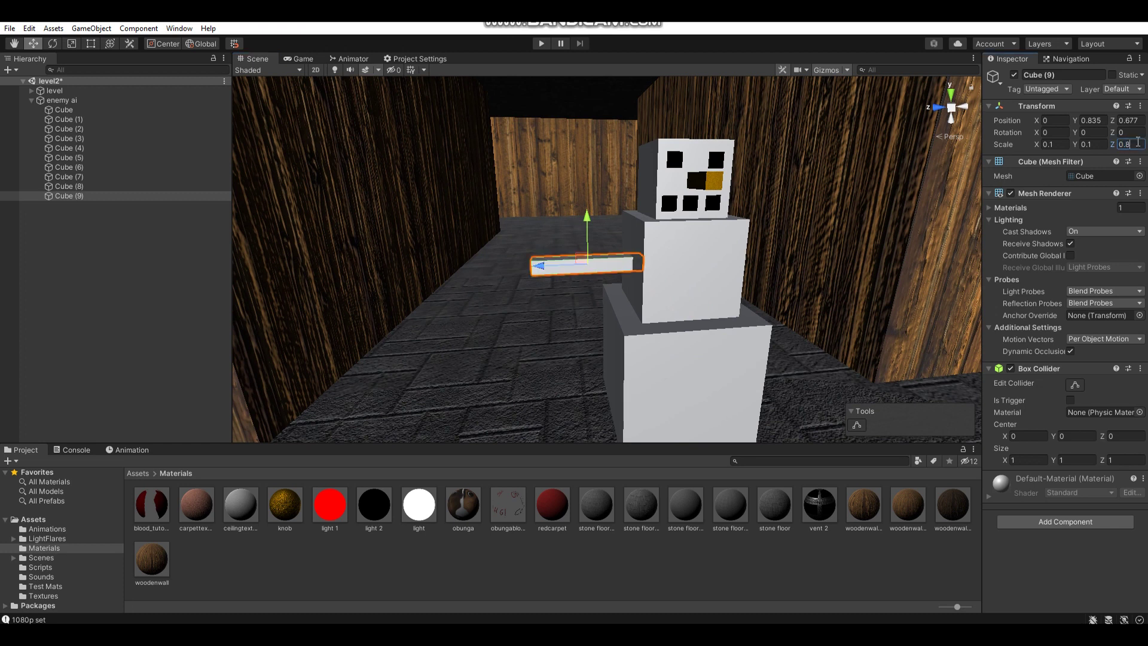
{"action": "key", "text": "Return"}
{"action": "scroll", "coordinate": [532, 269], "scroll_direction": "up", "scroll_amount": 2}
{"action": "scroll", "coordinate": [518, 263], "scroll_direction": "down", "scroll_amount": 3}
Duplicate the arm as Cube (10) on the opposite side and give both the woodenwall material.
{"action": "key", "text": "ctrl+d"}
{"action": "left_click_drag", "start_coordinate": [482, 275], "coordinate": [603, 281]}
{"action": "scroll", "coordinate": [603, 285], "scroll_direction": "down", "scroll_amount": 3}
{"action": "left_click_drag", "start_coordinate": [863, 505], "coordinate": [657, 359]}
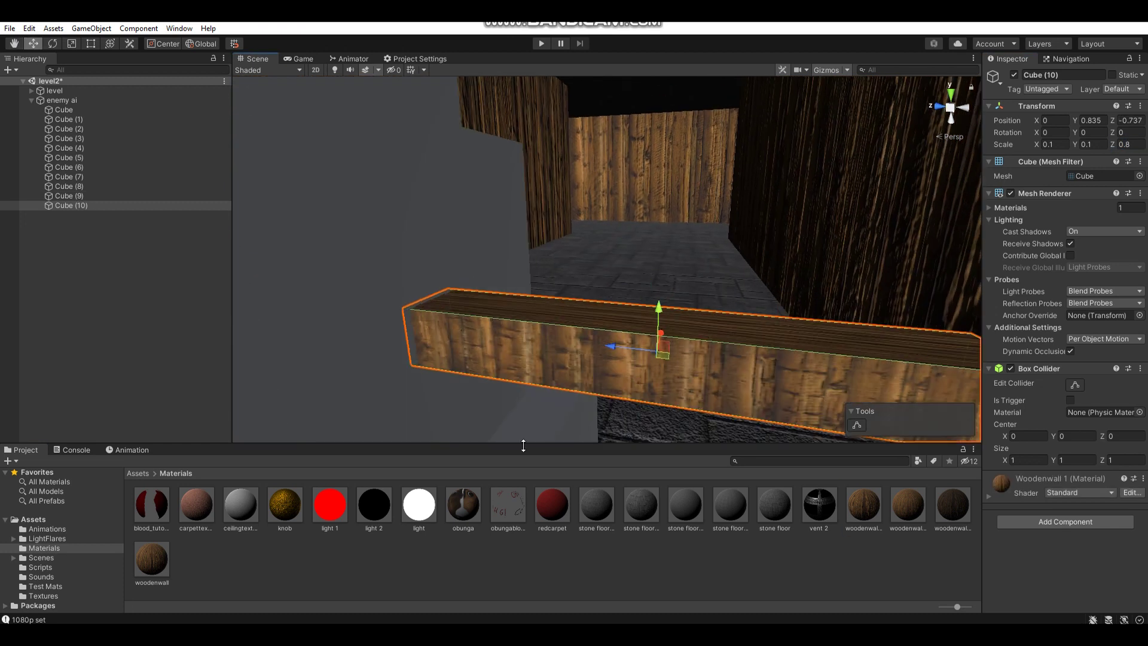
{"action": "mouse_move", "coordinate": [513, 377]}
{"action": "left_mouse_down", "text": "alt"}
{"action": "mouse_move", "coordinate": [573, 375]}
{"action": "mouse_move", "coordinate": [542, 325]}
{"action": "mouse_move", "coordinate": [666, 239]}
{"action": "mouse_move", "coordinate": [538, 251]}
{"action": "left_mouse_up", "text": "alt"}
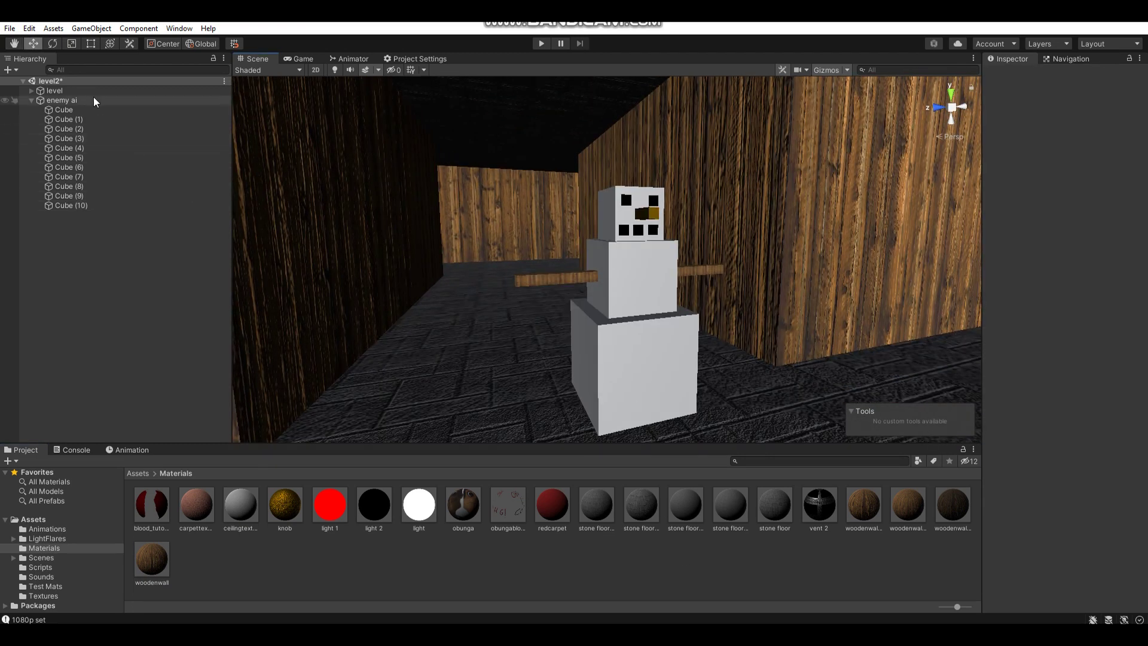
Group the face cubes, Cube (2)–(8), under a new parent named 'head'.
{"action": "right_click_drag", "start_coordinate": [633, 210], "coordinate": [608, 253]}
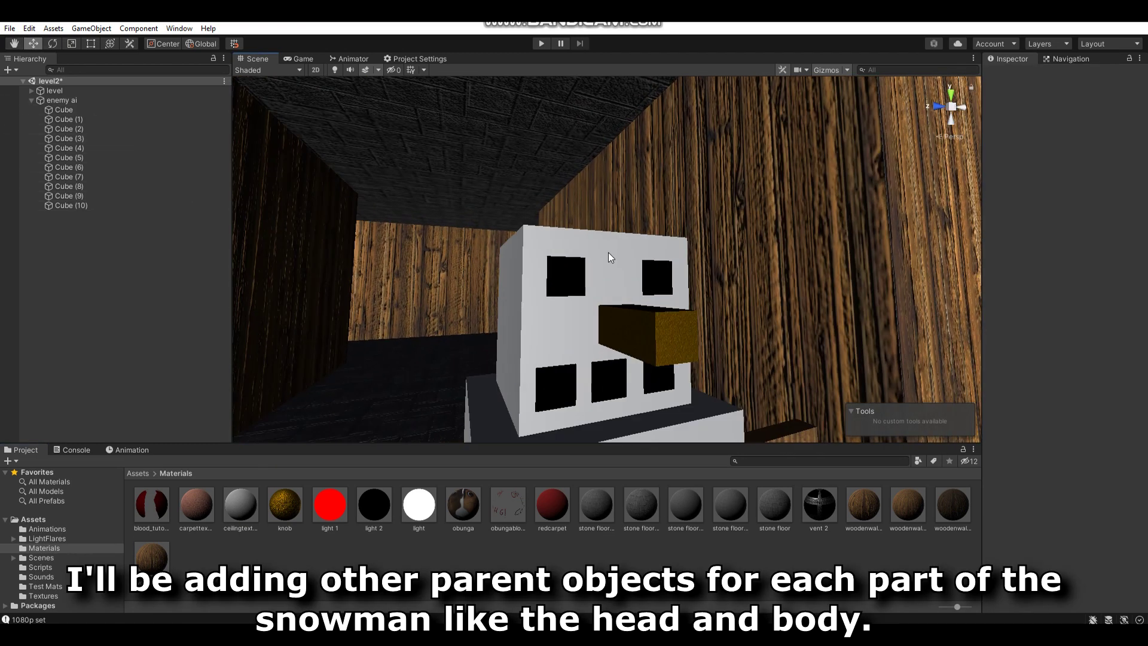
{"action": "left_click", "coordinate": [608, 252]}
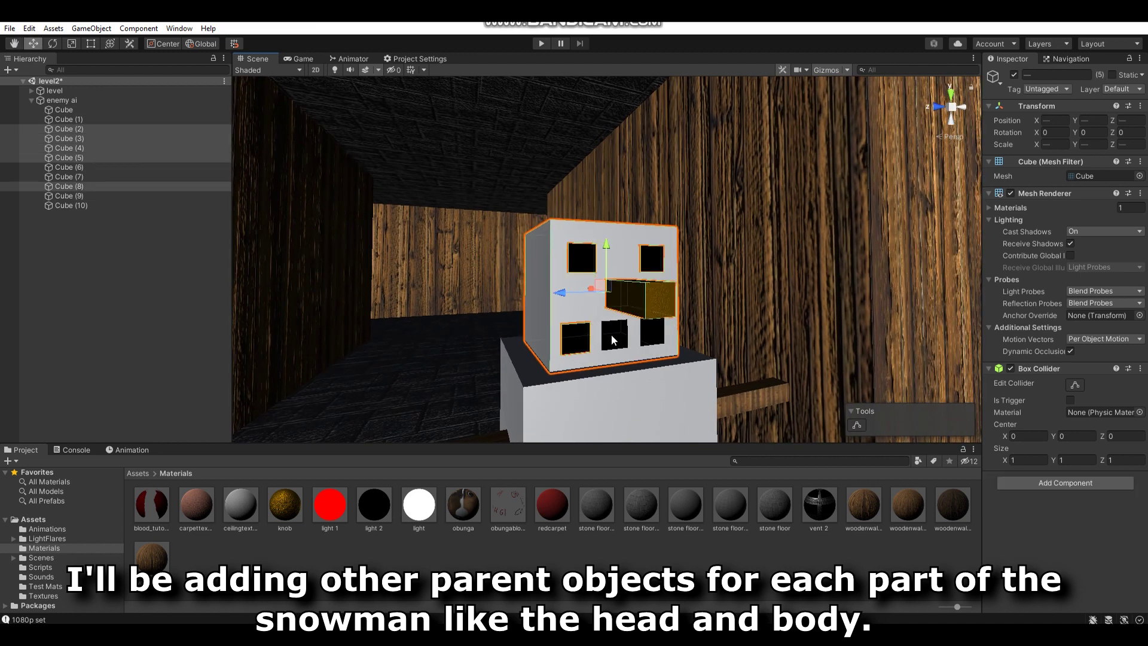
{"action": "scroll", "coordinate": [656, 342], "scroll_direction": "down", "scroll_amount": 3}
{"action": "scroll", "coordinate": [656, 342], "scroll_direction": "down", "scroll_amount": 2}
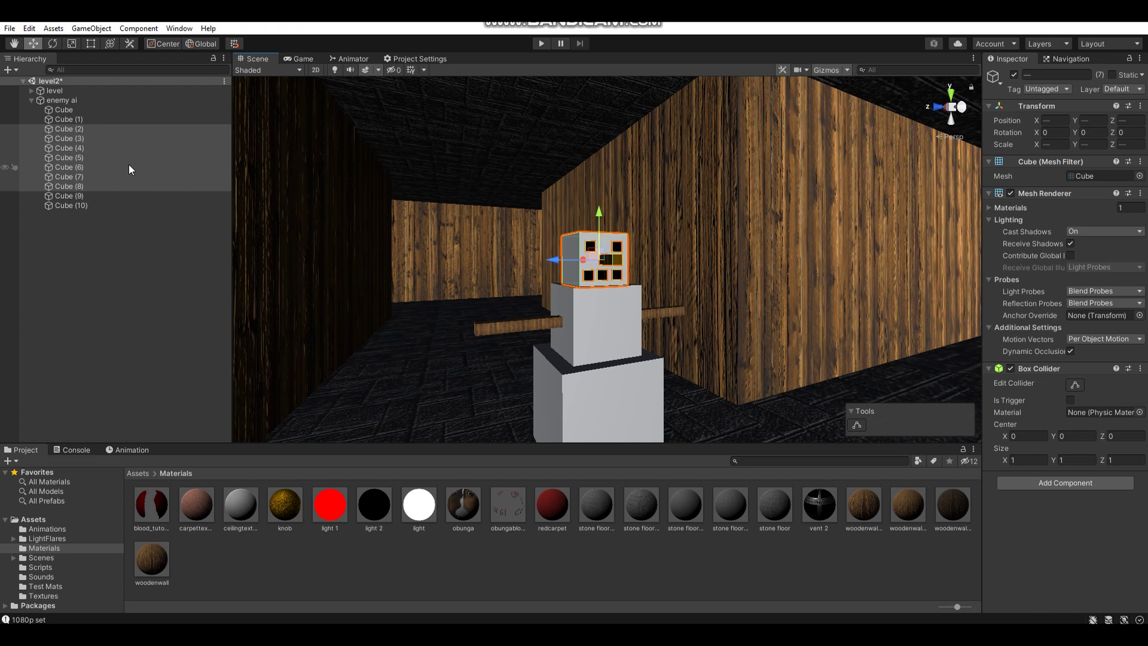
{"action": "right_click", "coordinate": [128, 164]}
{"action": "left_click", "coordinate": [186, 326]}
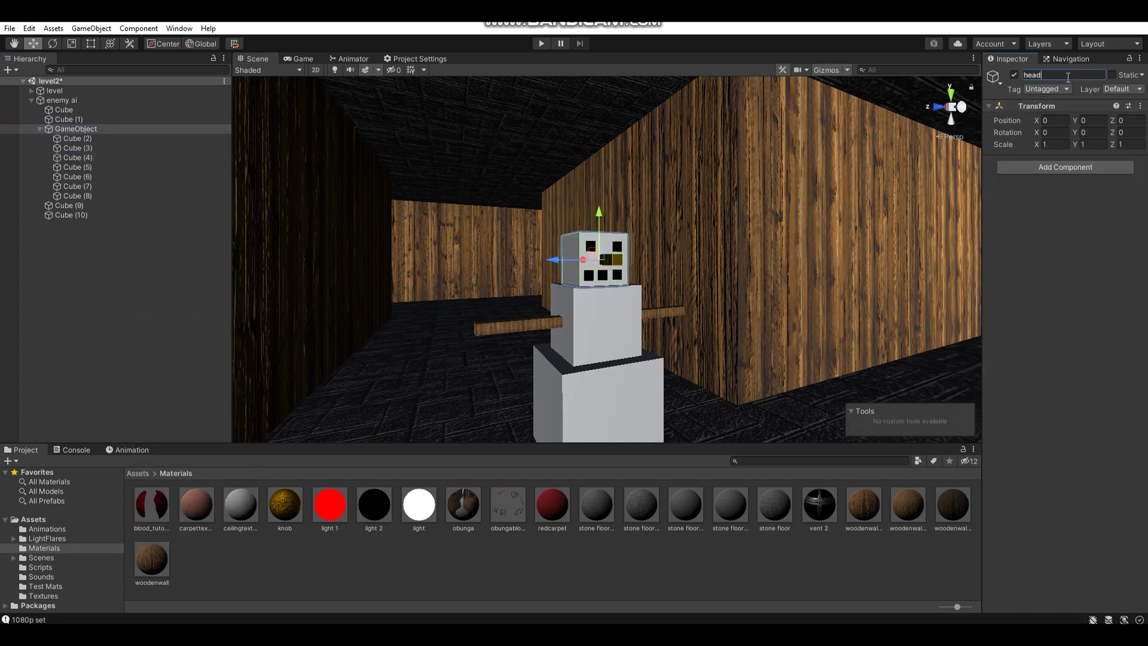
Group the base, middle block and both arms under a new parent named 'body'.
{"action": "left_click", "coordinate": [596, 271]}
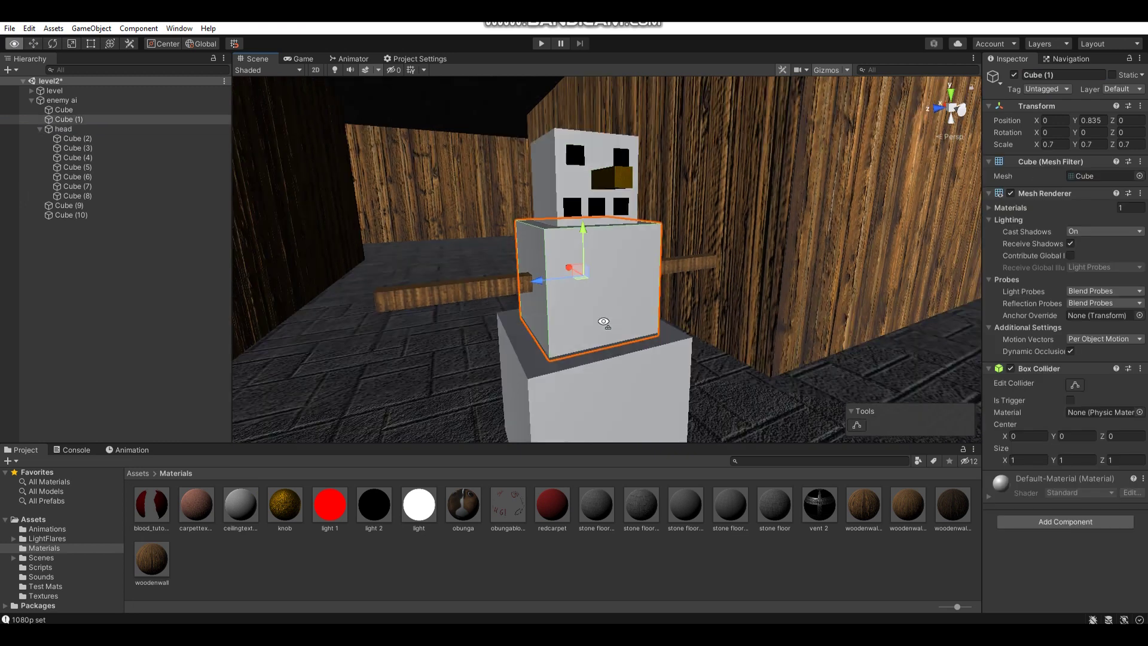
{"action": "key", "text": "f"}
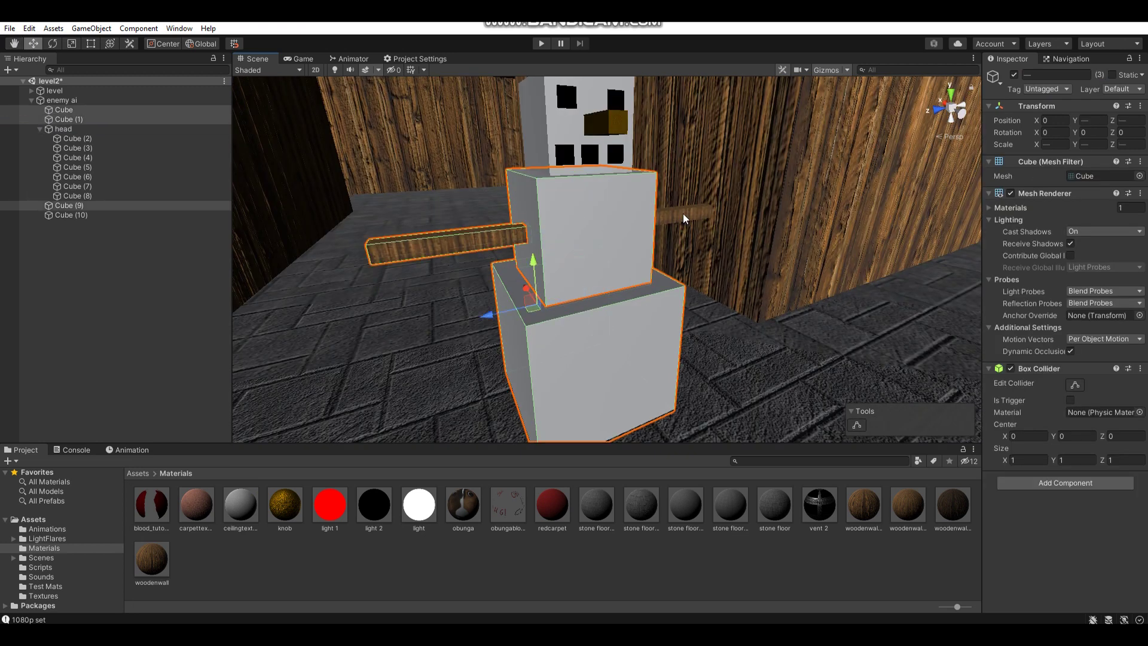
{"action": "right_click", "coordinate": [79, 214]}
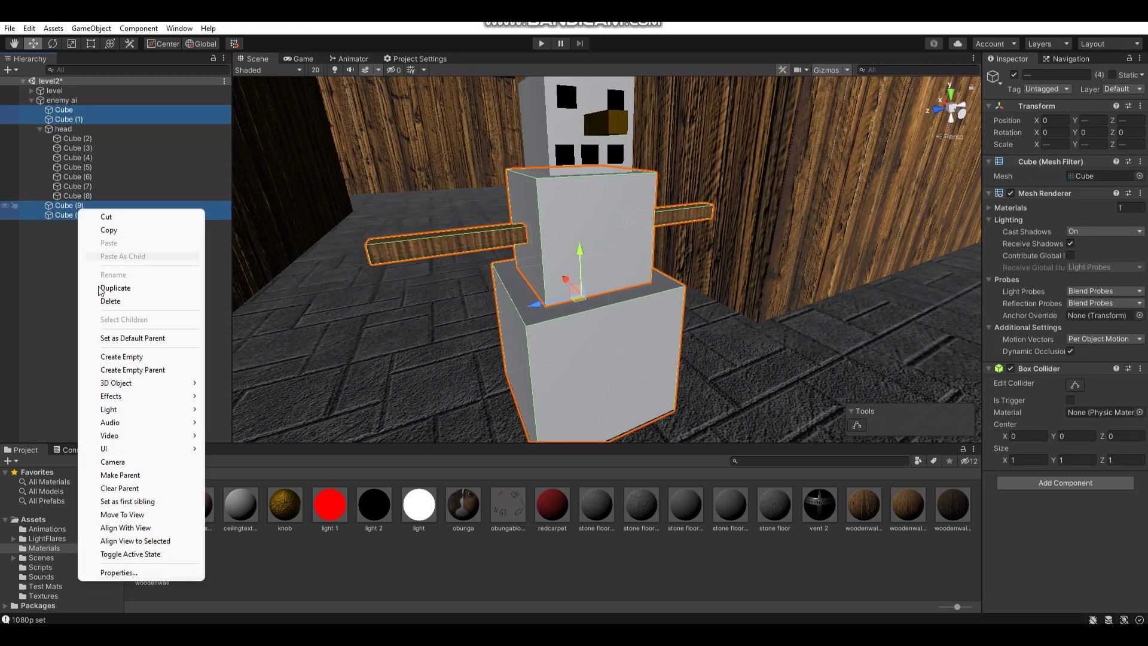
{"action": "left_click", "coordinate": [156, 369]}
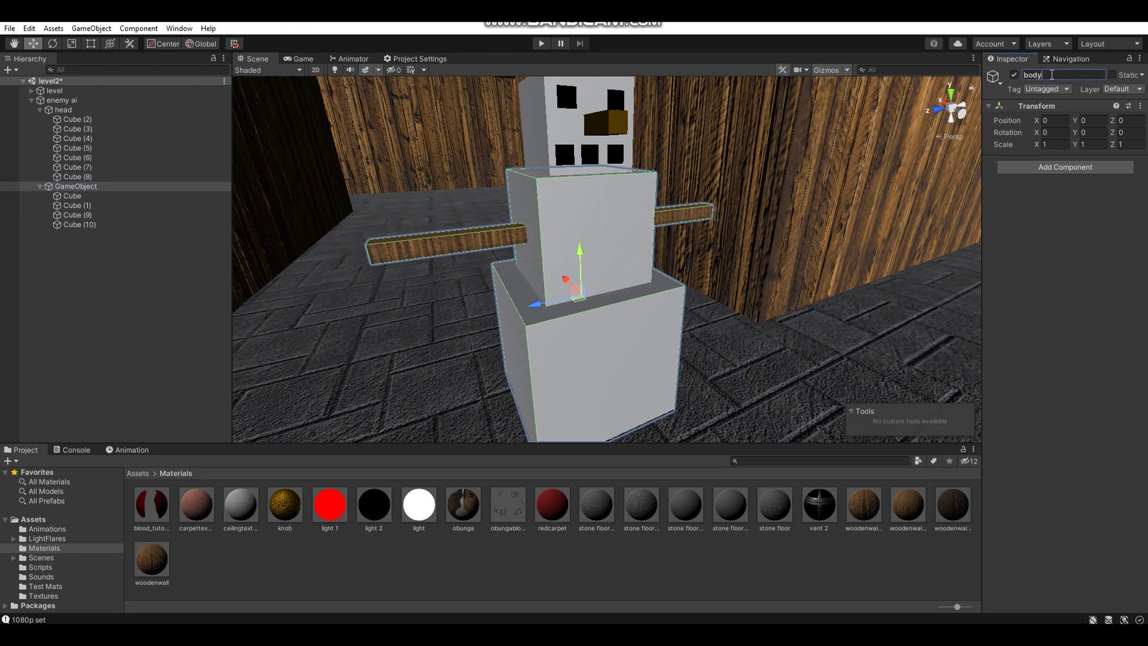
{"action": "mouse_move", "coordinate": [568, 237]}
{"action": "left_mouse_down", "text": "alt"}
{"action": "mouse_move", "coordinate": [636, 198]}
{"action": "mouse_move", "coordinate": [493, 250]}
{"action": "left_mouse_up", "text": "alt"}
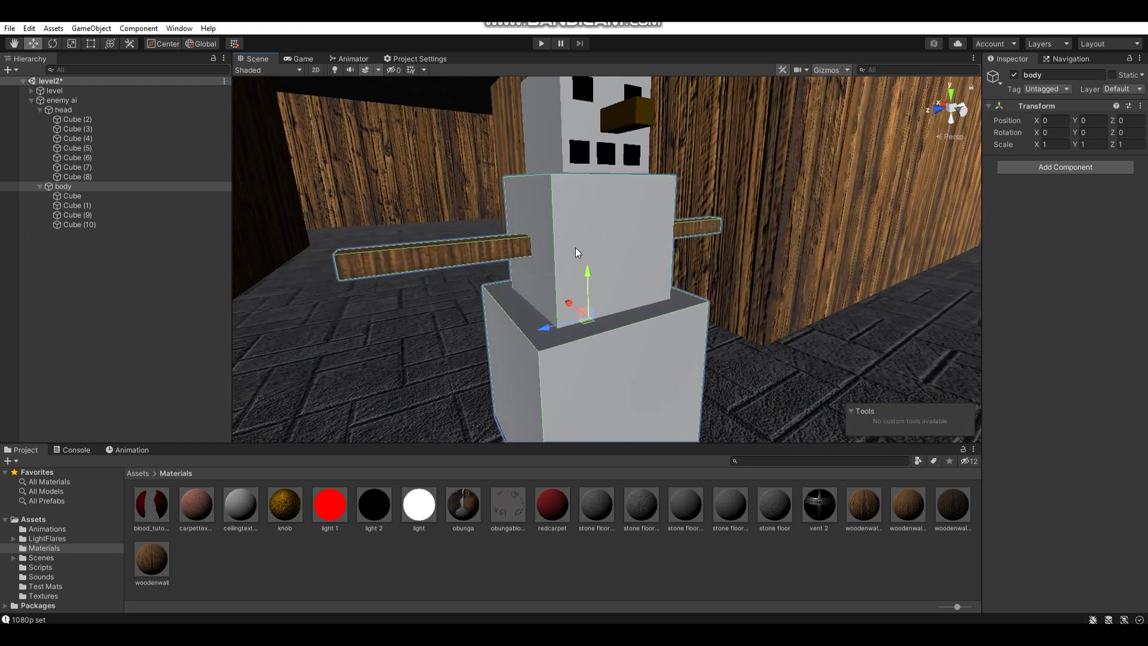
Rename the arm cubes Cube (9) to 'ra' and Cube (10) to 'la'.
{"action": "left_click", "coordinate": [493, 250]}
{"action": "left_click_drag", "start_coordinate": [829, 169], "coordinate": [679, 190], "text": "alt"}
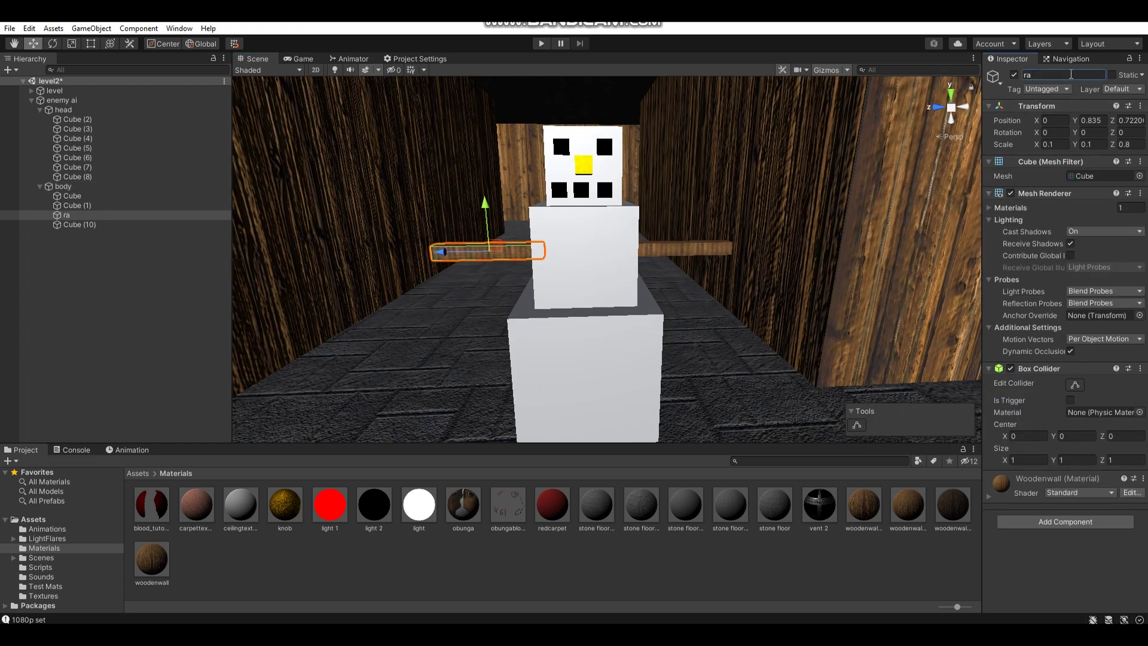
{"action": "mouse_move", "coordinate": [404, 223]}
{"action": "left_mouse_down", "text": "alt"}
{"action": "mouse_move", "coordinate": [607, 260]}
{"action": "mouse_move", "coordinate": [1000, 120]}
{"action": "left_mouse_up", "text": "alt"}
{"action": "left_click", "coordinate": [608, 260]}
{"action": "type", "text": "l"}
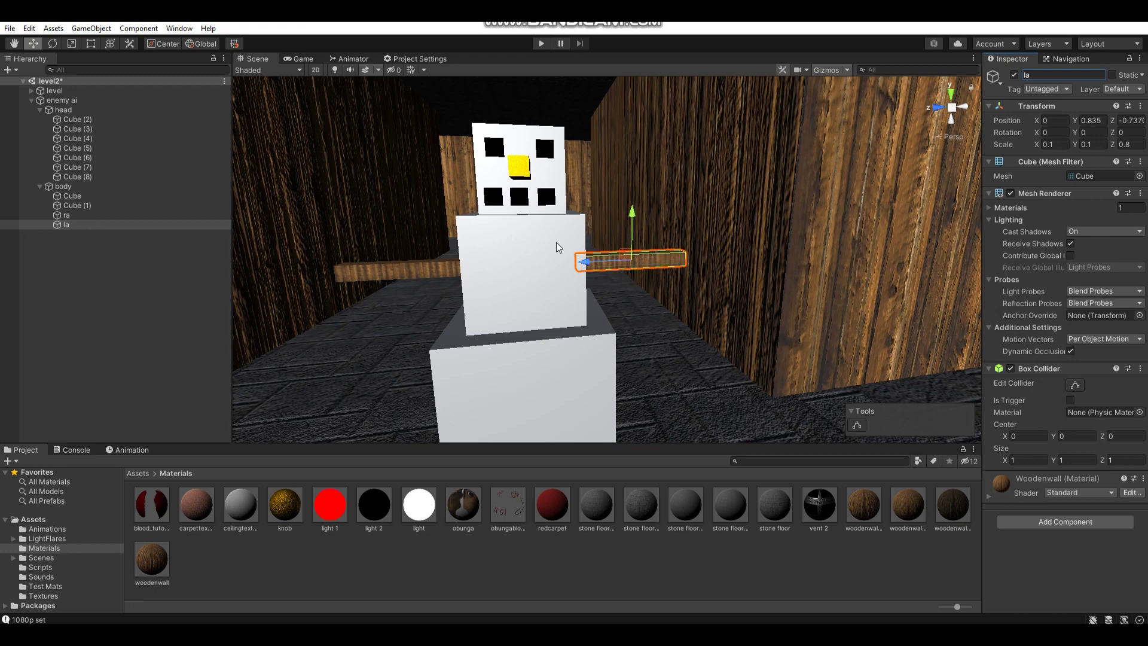
{"action": "scroll", "coordinate": [536, 245], "scroll_direction": "down", "scroll_amount": 3}
{"action": "left_click_drag", "start_coordinate": [536, 245], "coordinate": [646, 249], "text": "alt"}
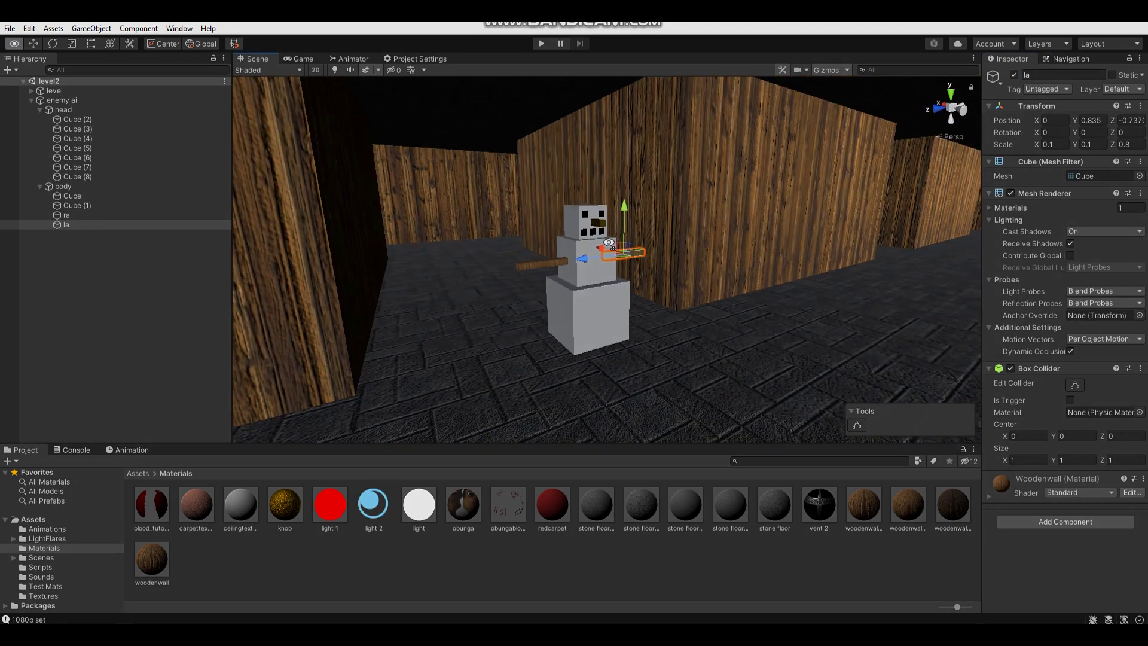